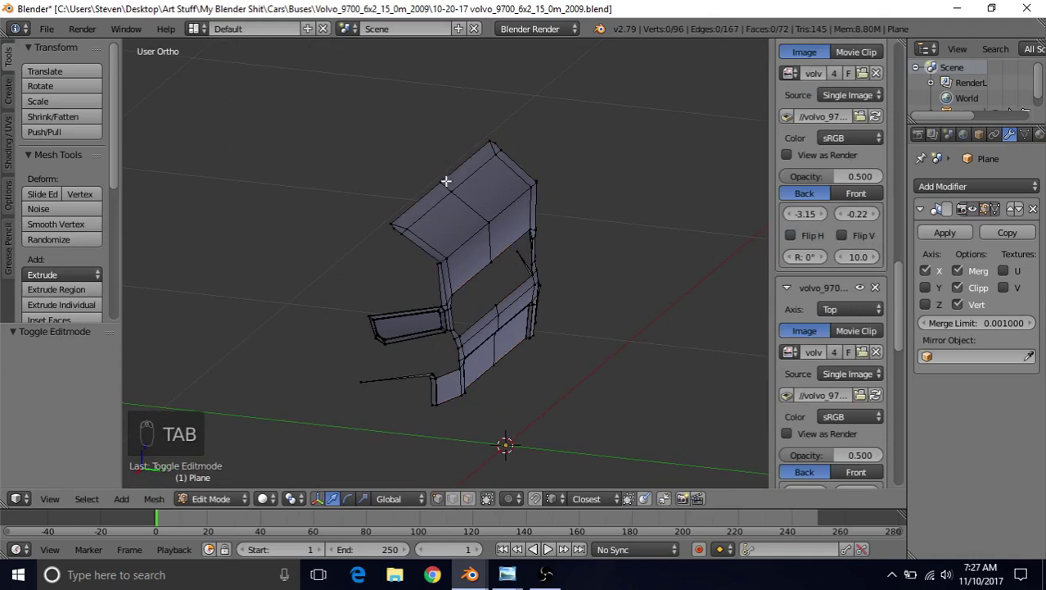
Select the strip along the front panel's upper edge, move it about 0.041 along Y in the right view and rotate it about 8.29°.
right_click(390, 224)
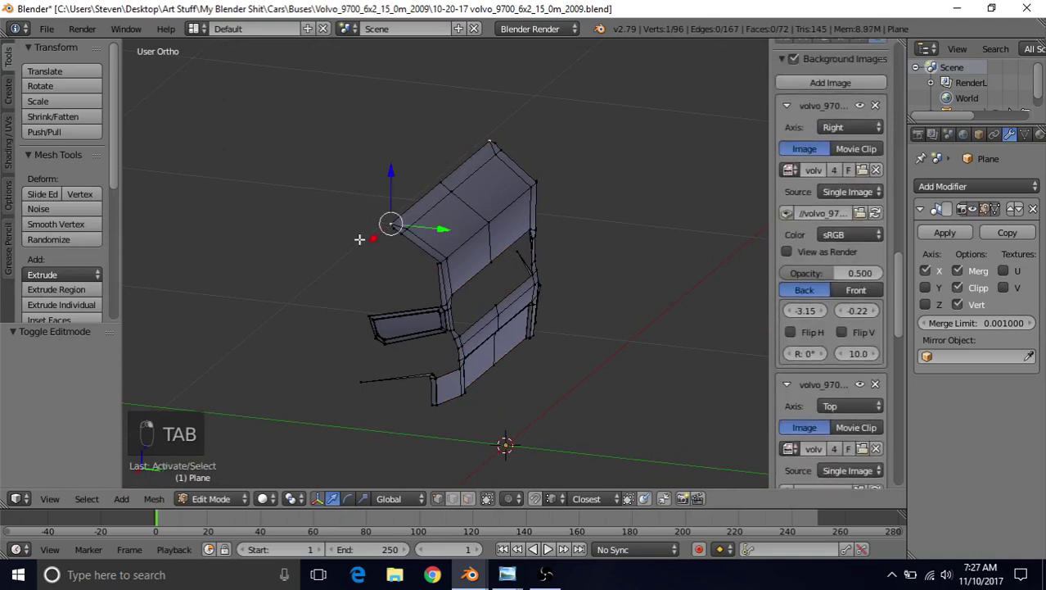
key(c)
drag(386, 222, 462, 164)
right_click(442, 195)
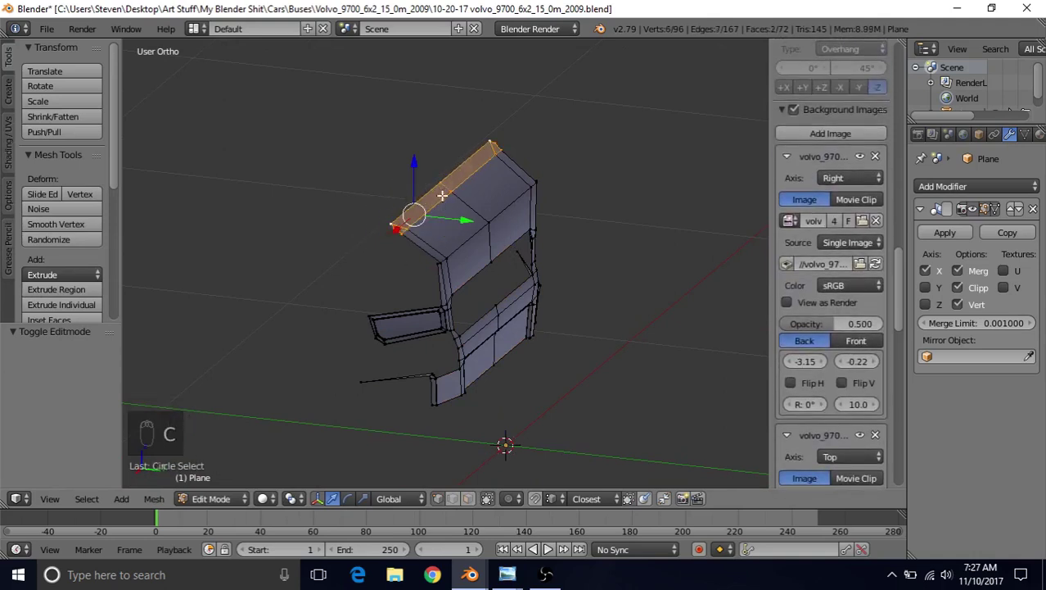
middle_drag(485, 219, 527, 197)
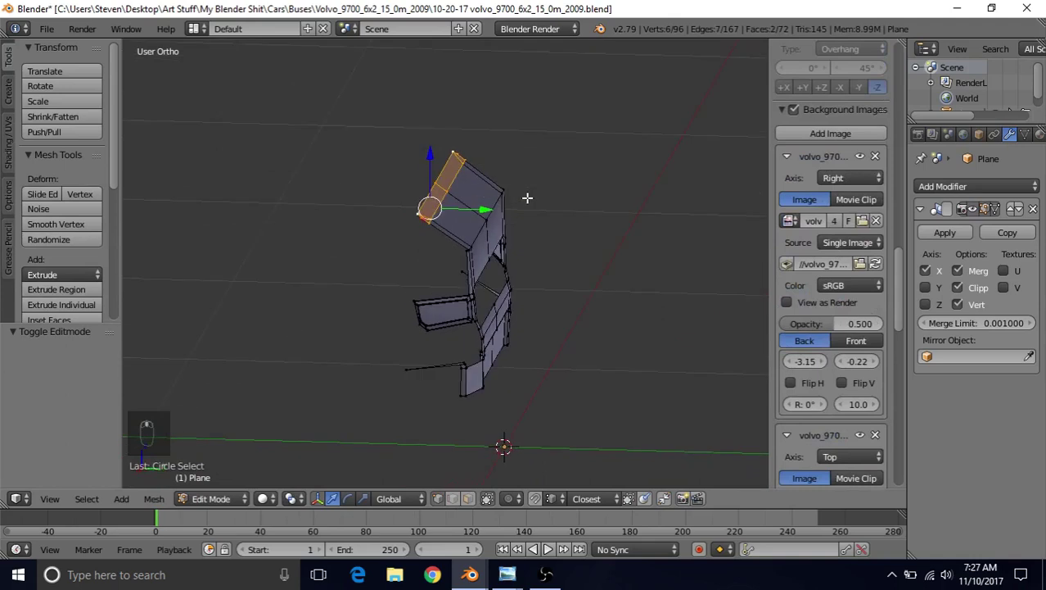
key(KP_3)
scroll(527, 197, up, 2)
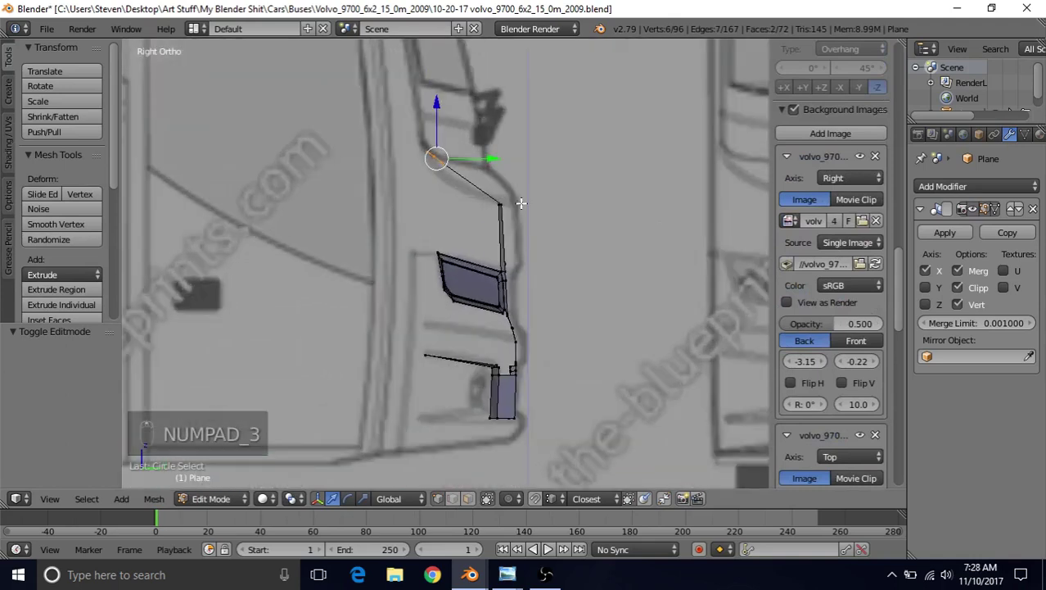
drag(489, 154, 514, 175)
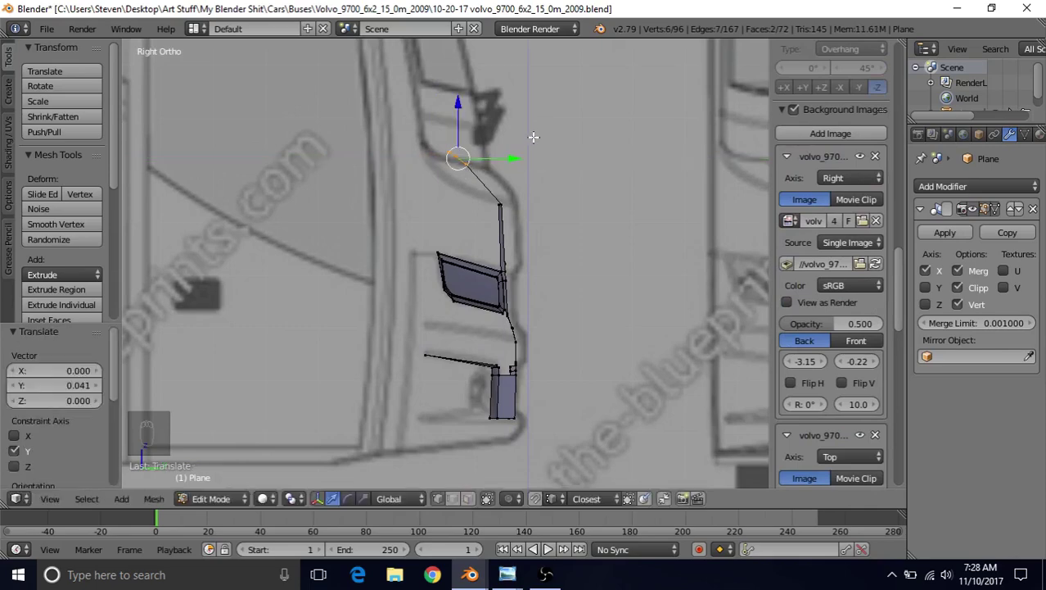
key(r)
click(542, 160)
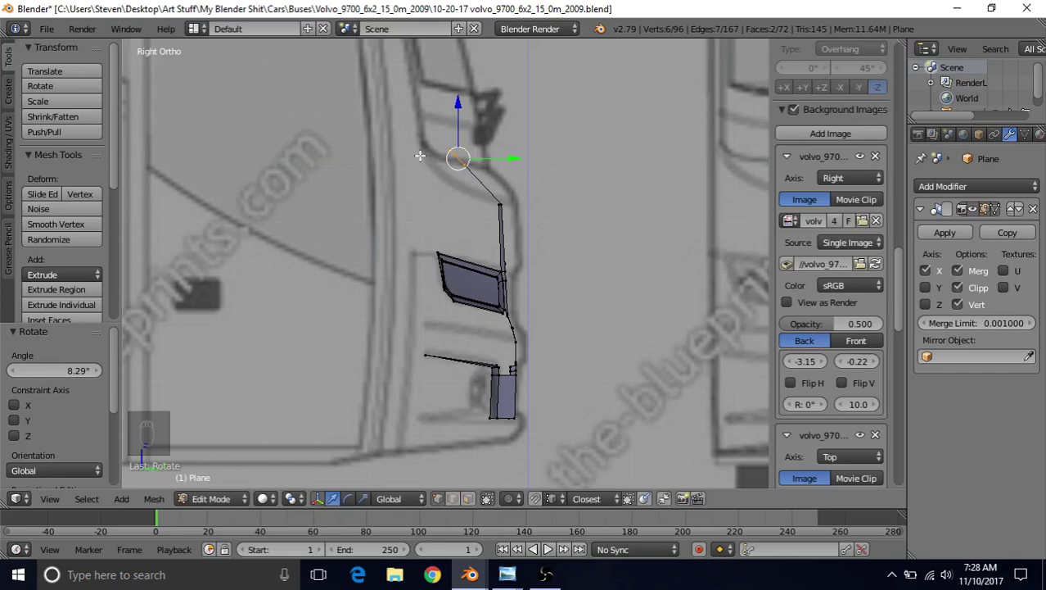
Leave mesh editing and examine the mirrored front panel's overall shape in solid shading, focusing on the headlight and lower bumper area.
scroll(504, 201, down, 2)
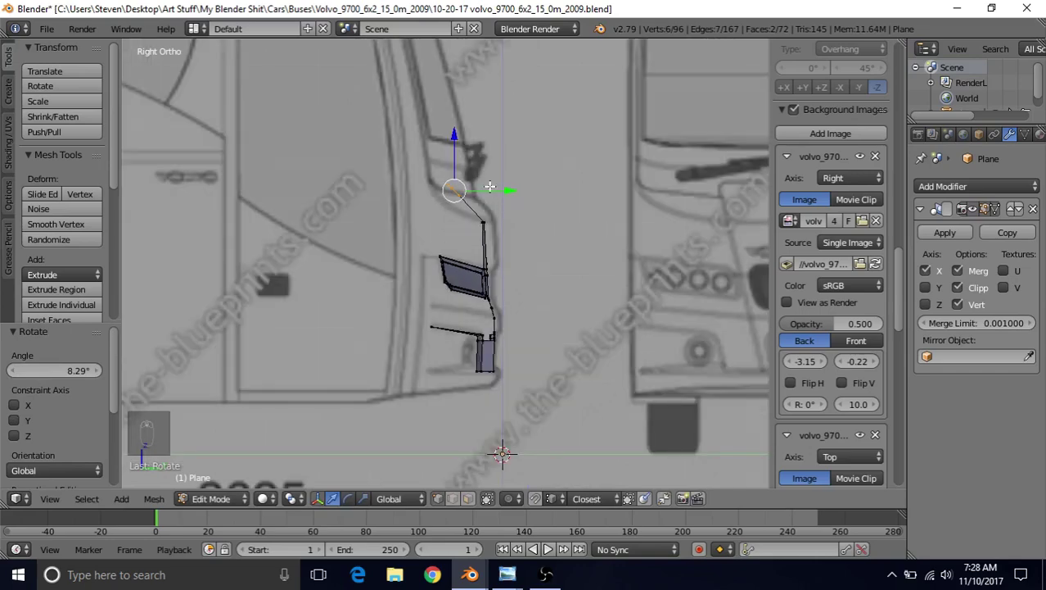
scroll(489, 187, up, 2)
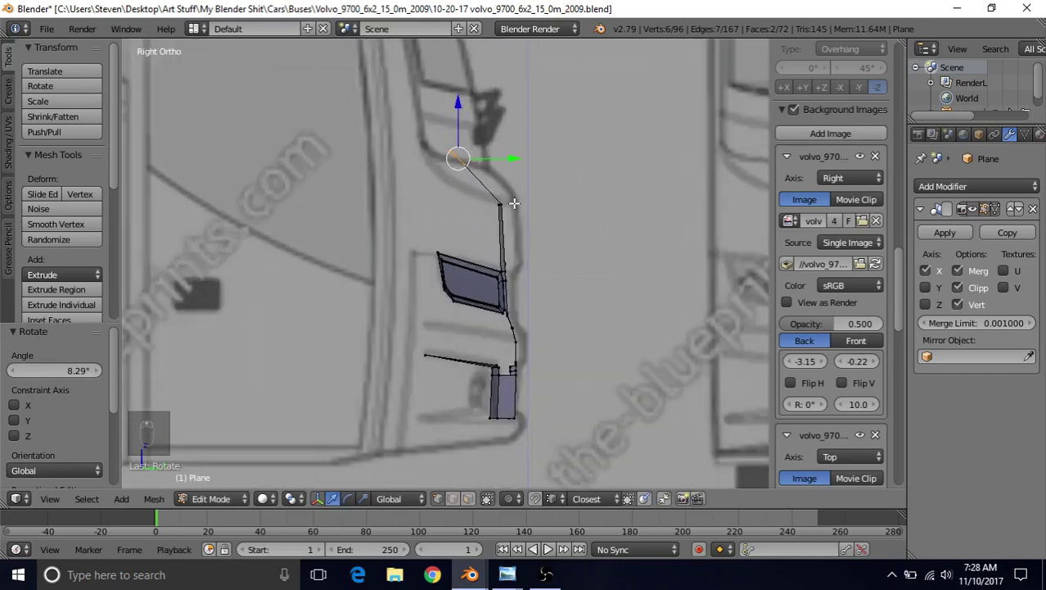
scroll(514, 203, down, 2)
key(z)
key(Tab)
key(z)
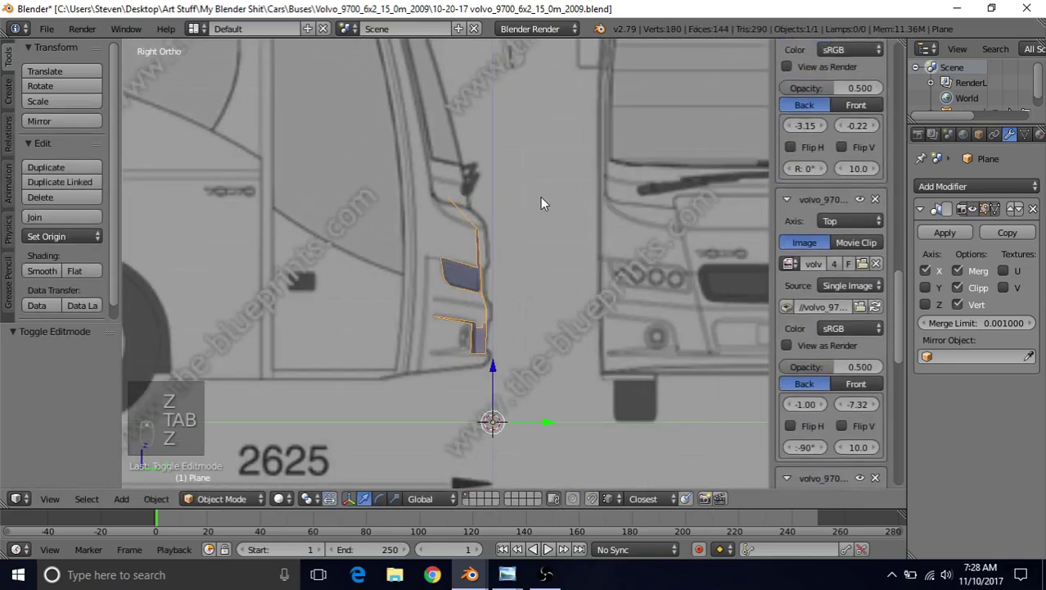
middle_drag(540, 203, 413, 231)
middle_drag(428, 266, 498, 222)
scroll(475, 238, up, 2)
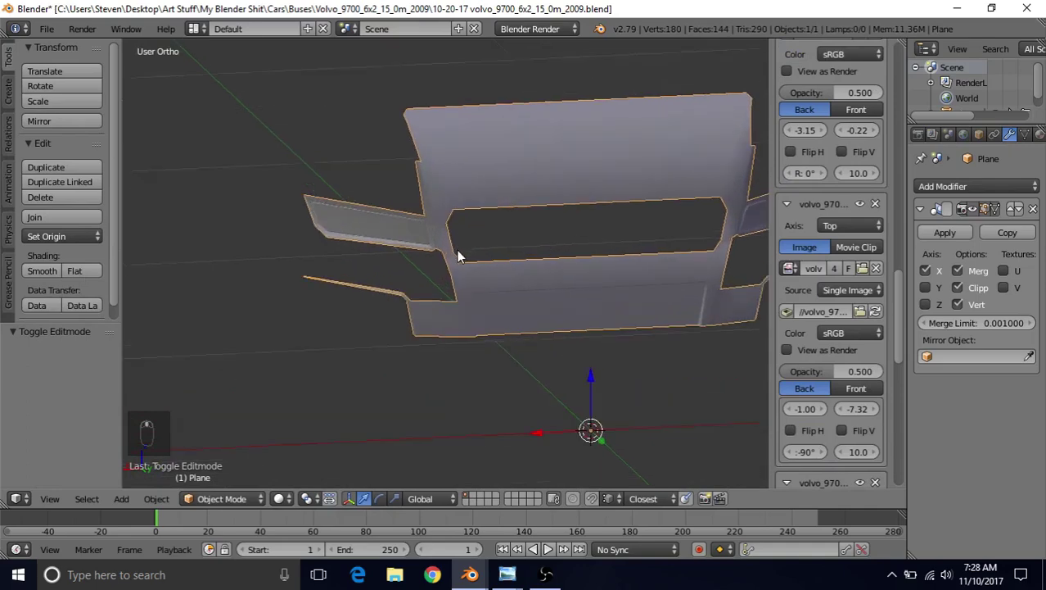
scroll(459, 236, up, 1)
middle_drag(436, 278, 448, 280)
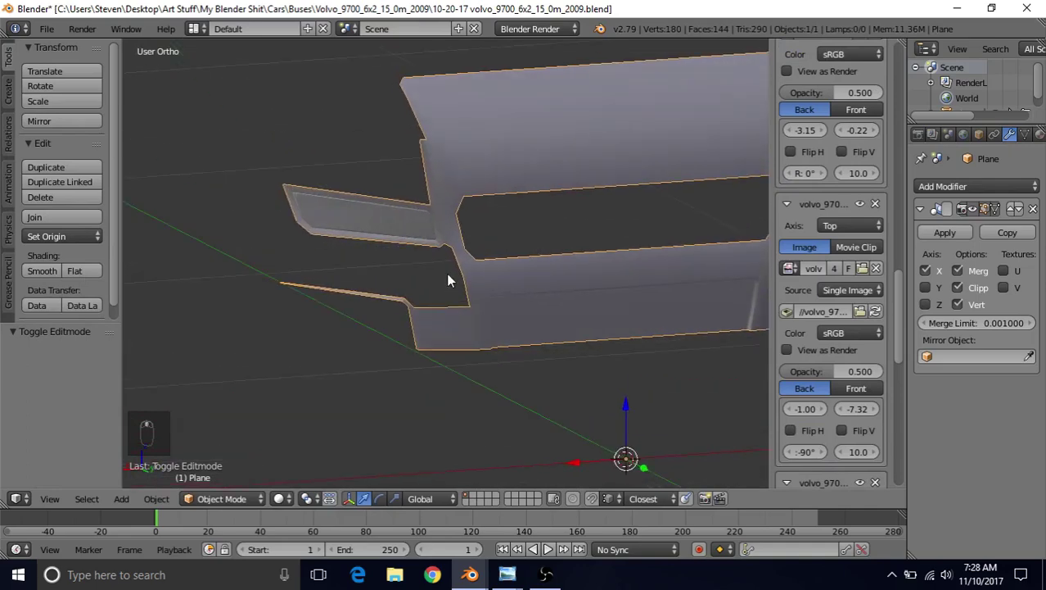
Examine the bumper's lower edge in the Volvo9700-greenish front photo in Windows Photo Viewer, and return to the bus model in Blender.
mouse_move(508, 574)
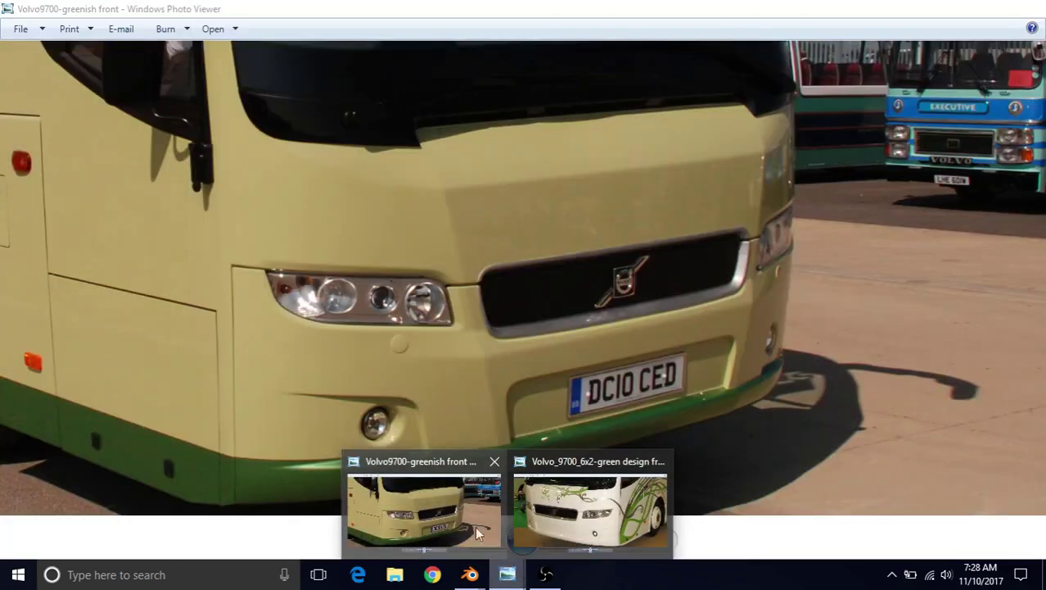
click(471, 531)
drag(512, 435, 515, 423)
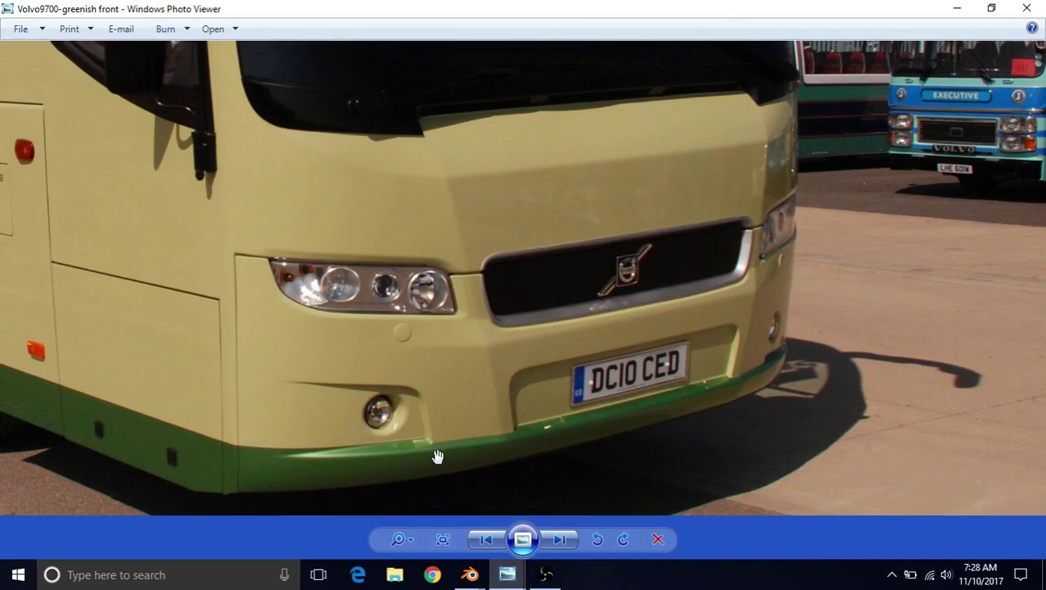
mouse_move(476, 573)
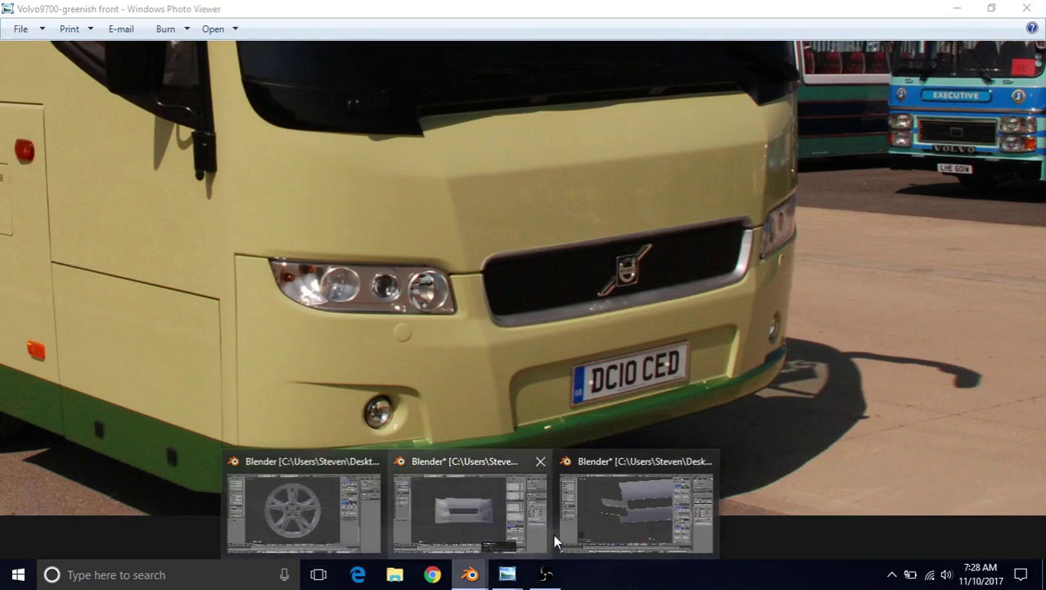
click(584, 527)
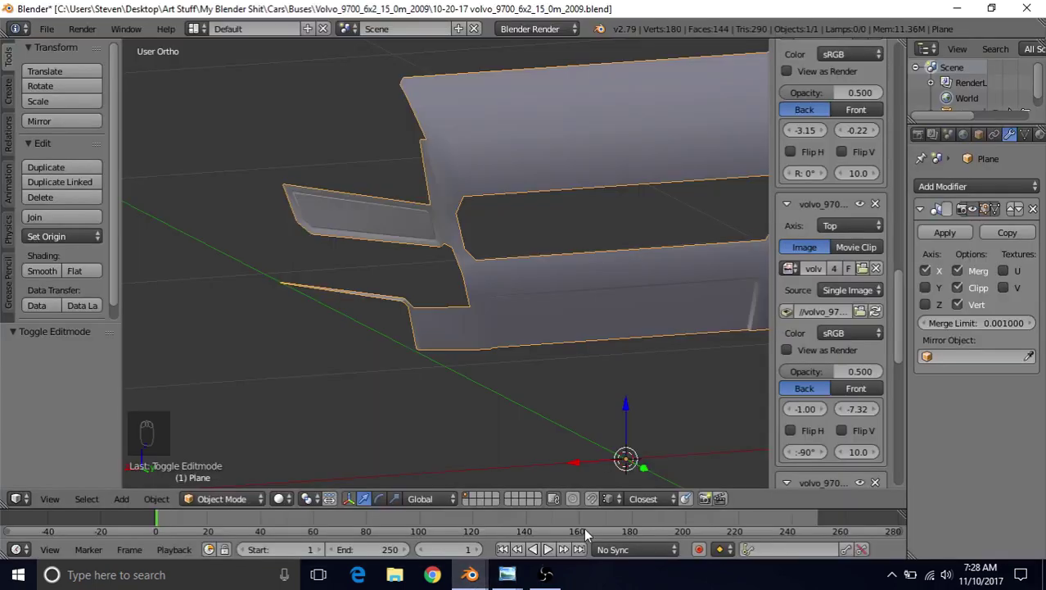
Extrude the bumper's bottom edge loop, leaving out its outermost corner vertex, and move the new edge about 0.026 along Y.
key(Tab)
alt+right_click(457, 356)
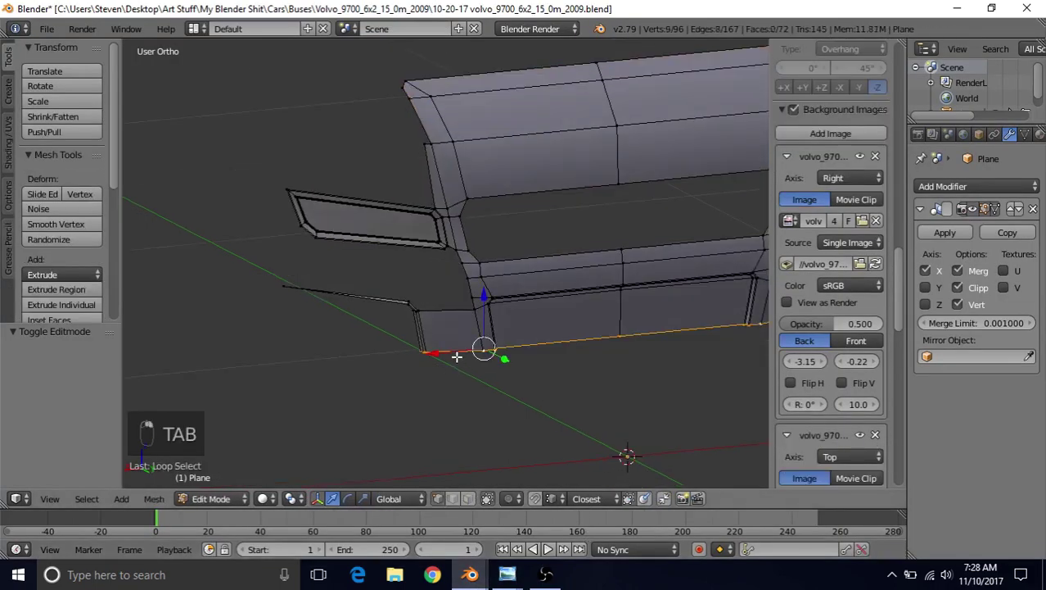
middle_drag(500, 357, 490, 393)
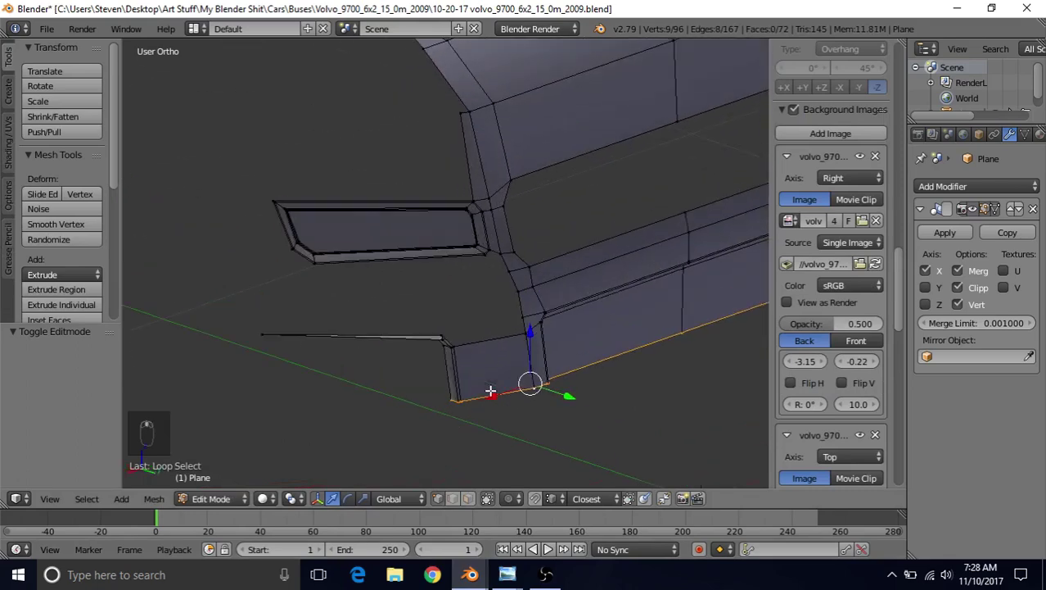
shift+right_click(436, 398)
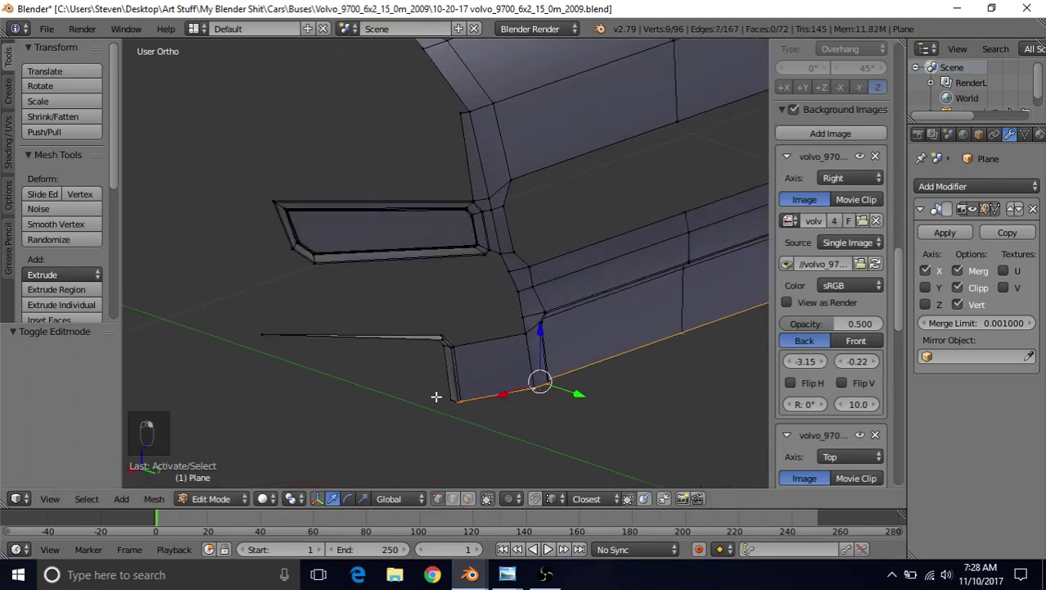
shift+middle_drag(572, 423, 477, 409)
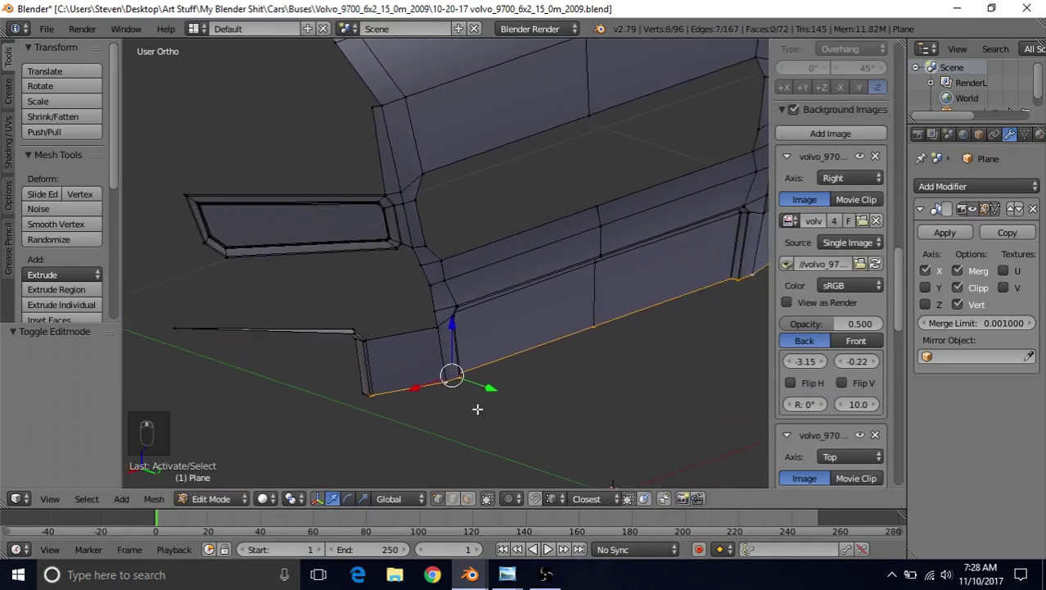
key(e)
right_click(497, 336)
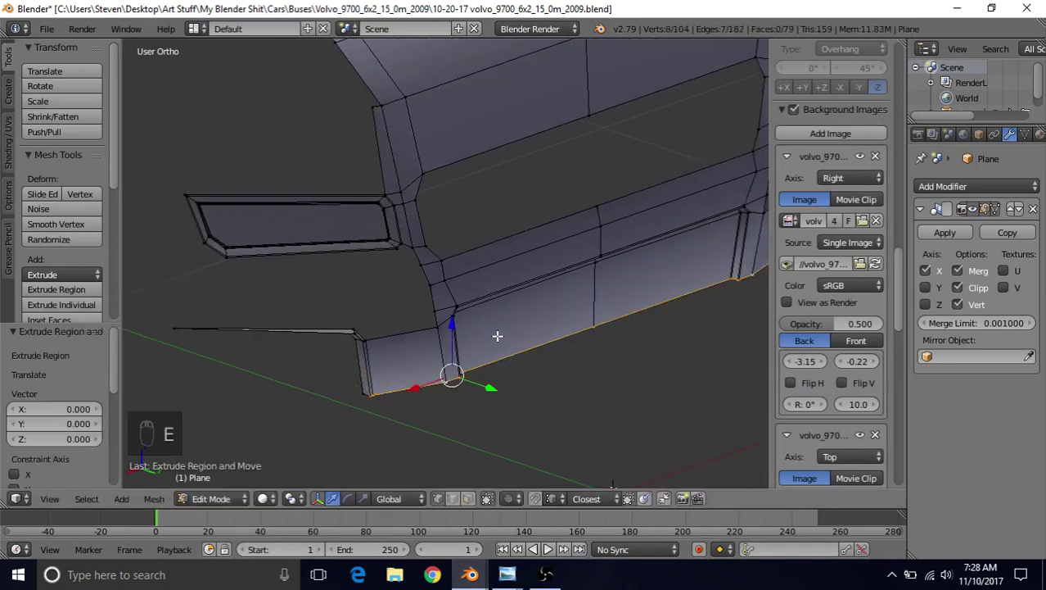
key(g)
key(y)
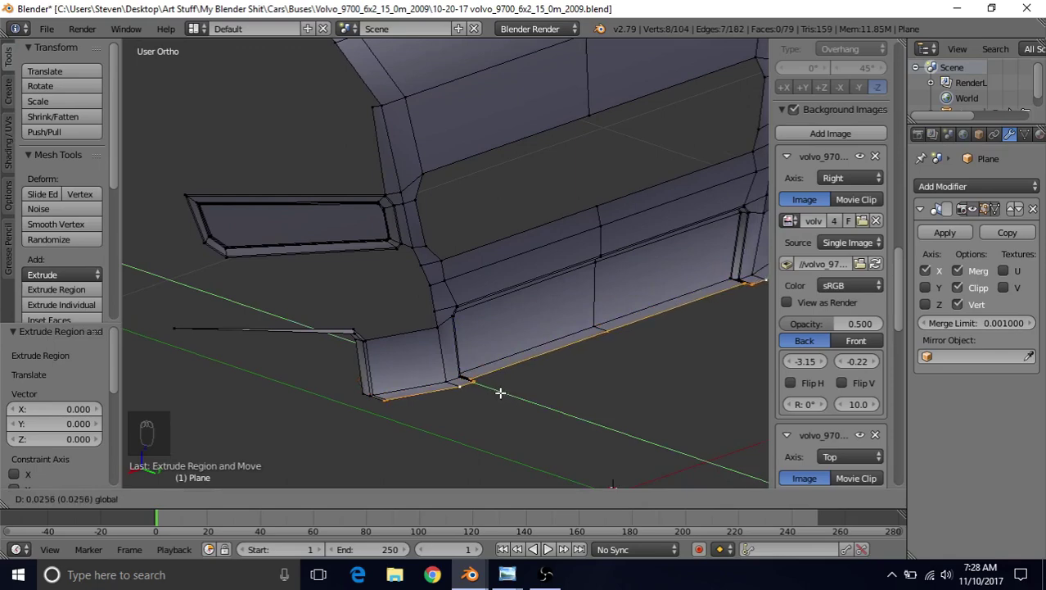
click(501, 392)
middle_drag(572, 356, 598, 370)
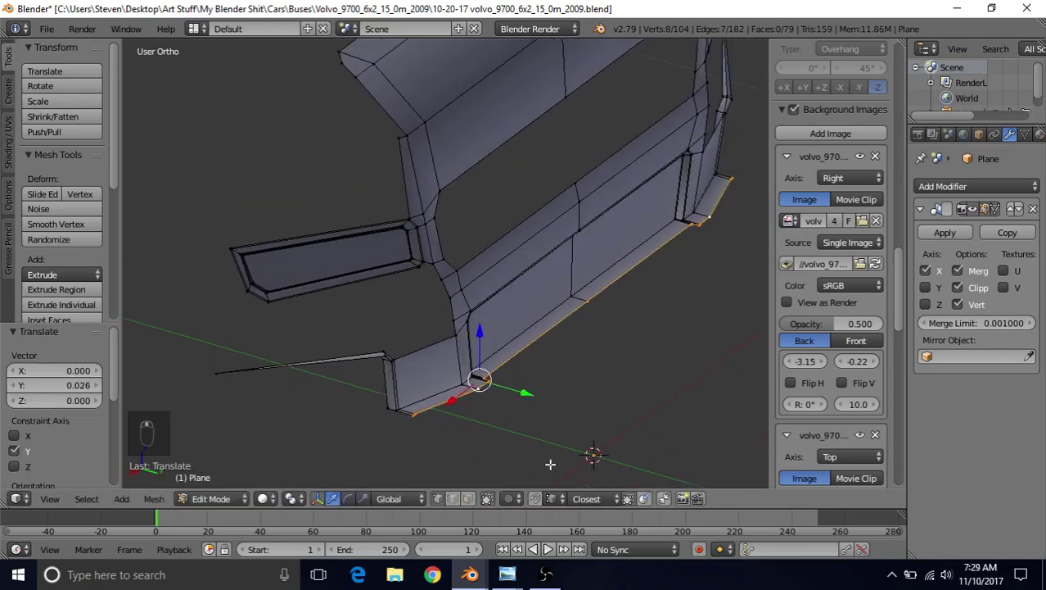
Check the bumper in the greenish front photo, and back in Blender move the extruded bottom edge about -0.004 along Y.
mouse_move(507, 574)
click(426, 500)
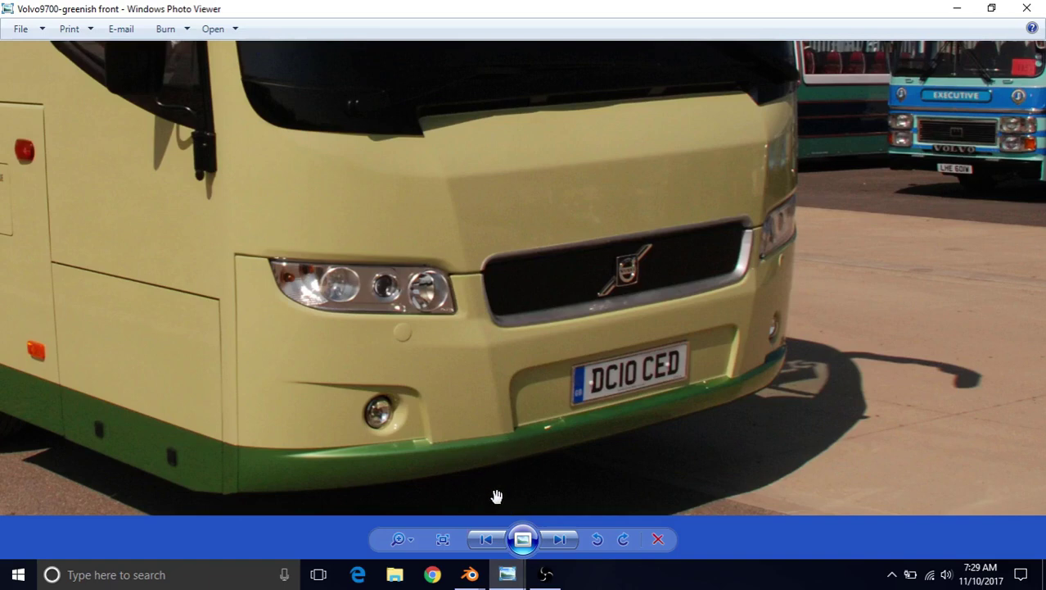
click(469, 574)
click(585, 518)
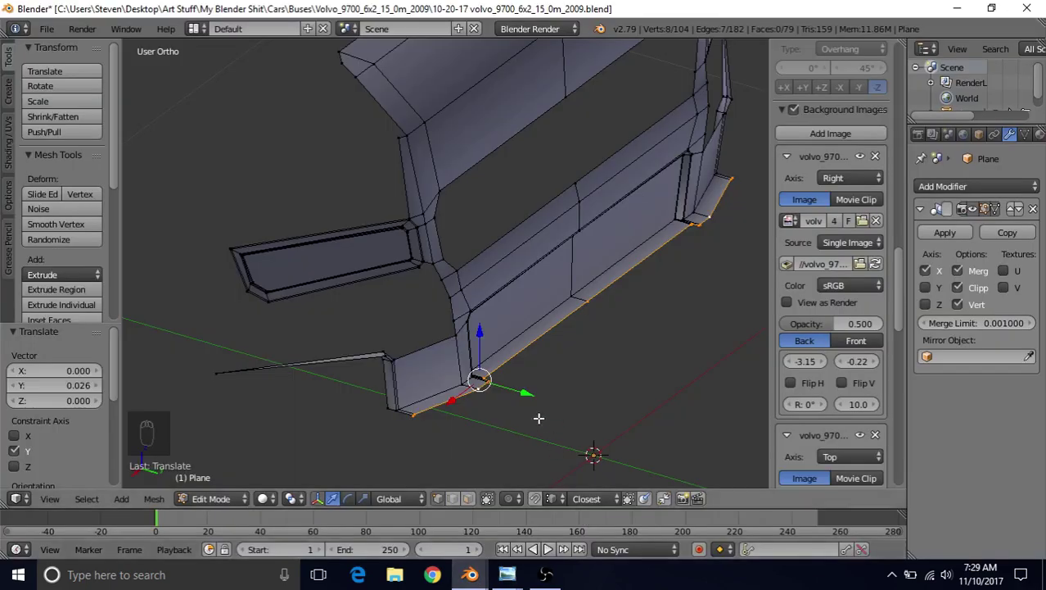
key(g)
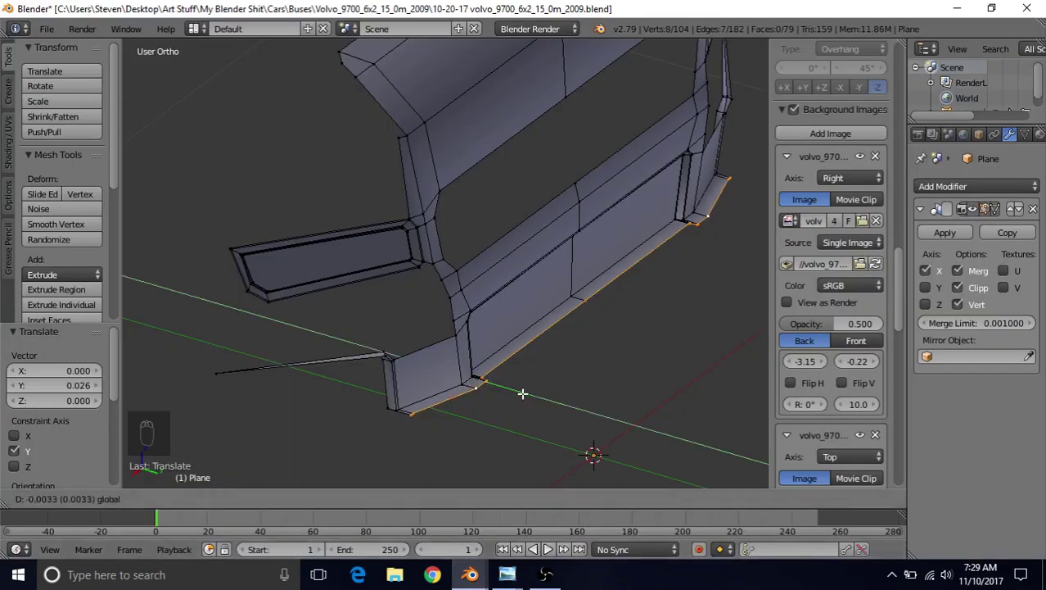
click(521, 394)
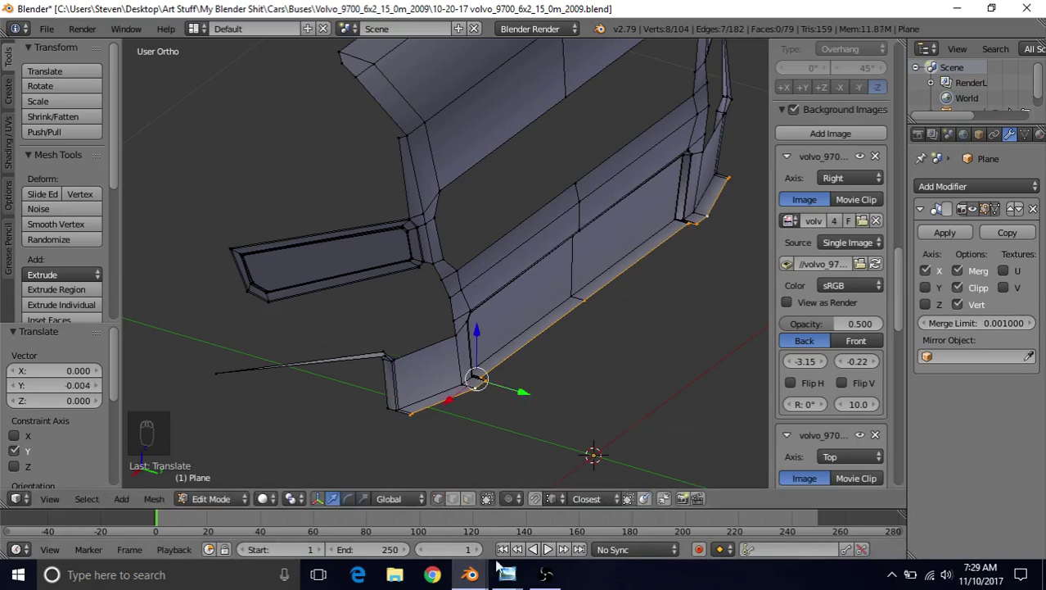
Compare the extruded bottom lip in Blender with the bumper's lower edge below the number plate in the Volvo9700-greenish front photo.
mouse_move(508, 574)
click(472, 524)
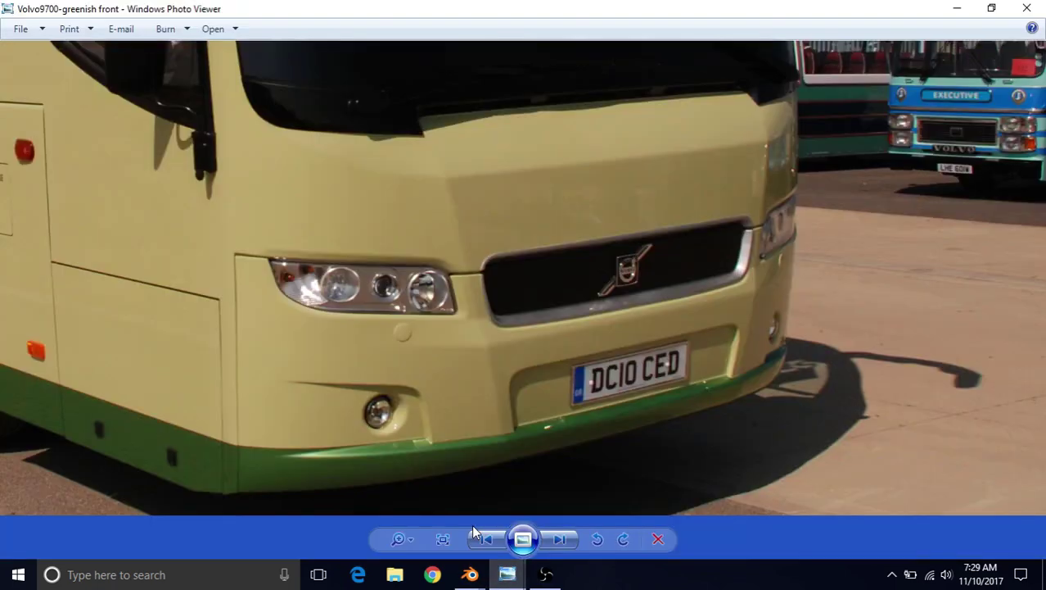
mouse_move(470, 574)
click(556, 529)
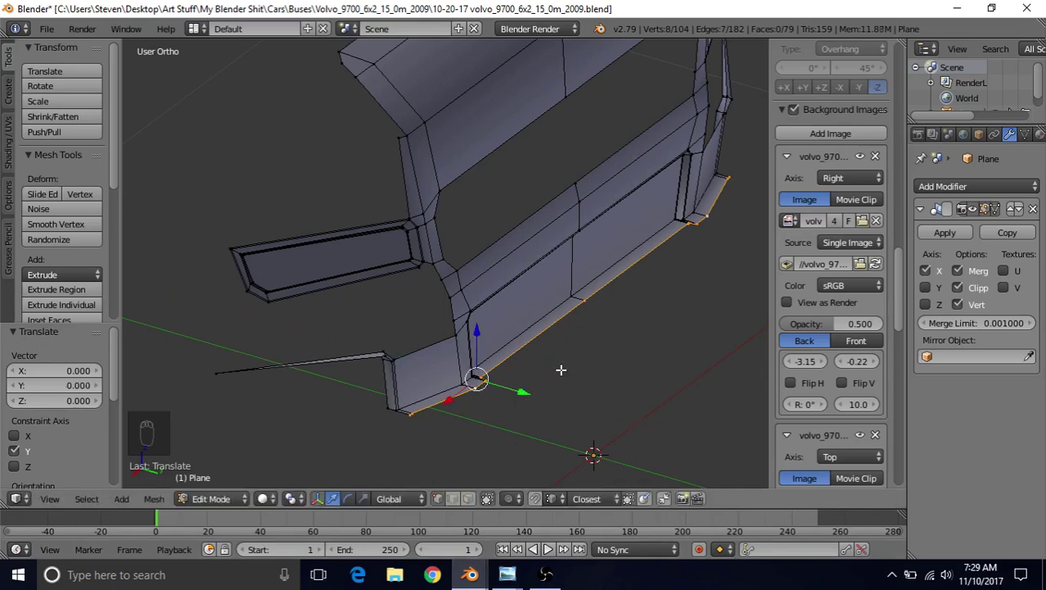
middle_drag(561, 370, 550, 383)
scroll(555, 335, up, 5)
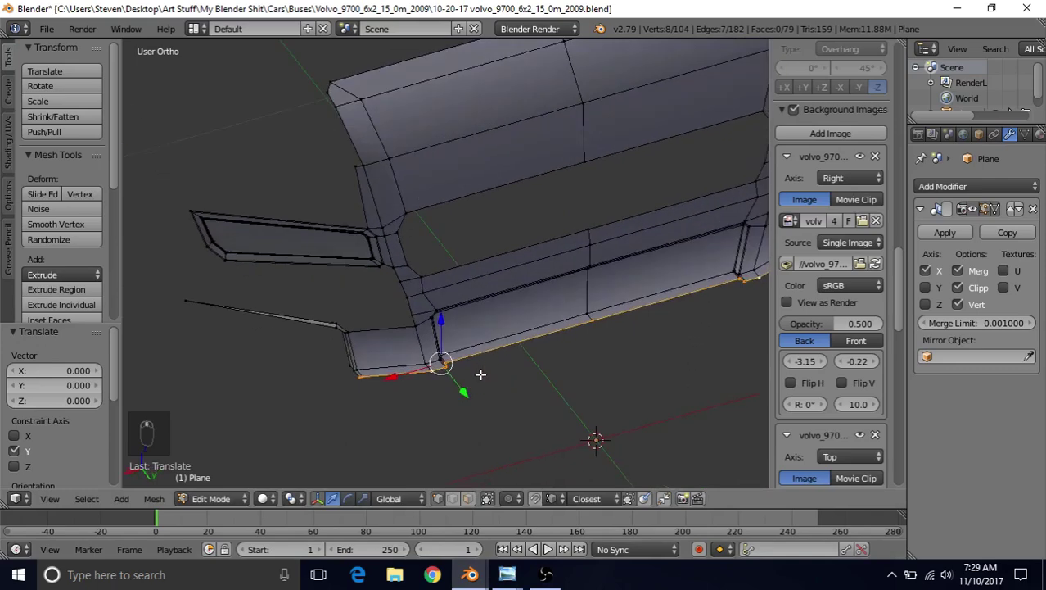
middle_drag(481, 379, 386, 294)
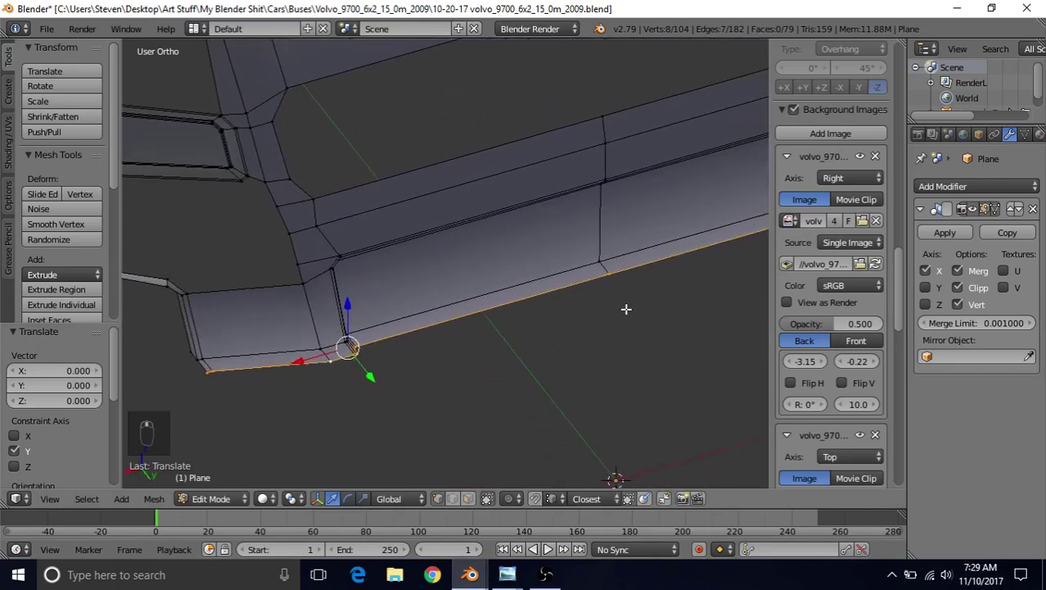
mouse_move(508, 574)
click(480, 530)
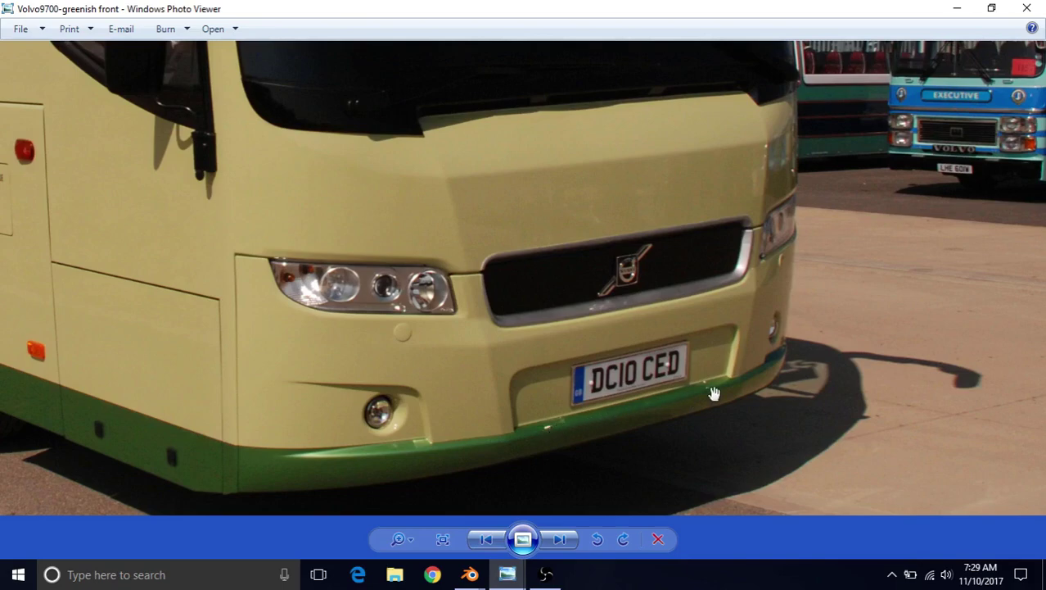
mouse_move(473, 582)
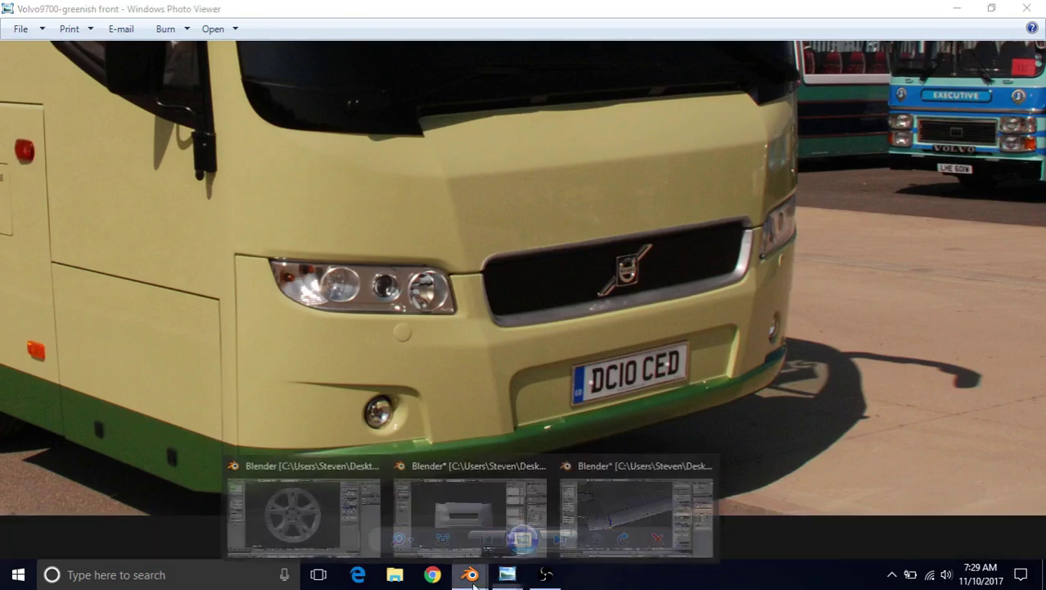
click(634, 514)
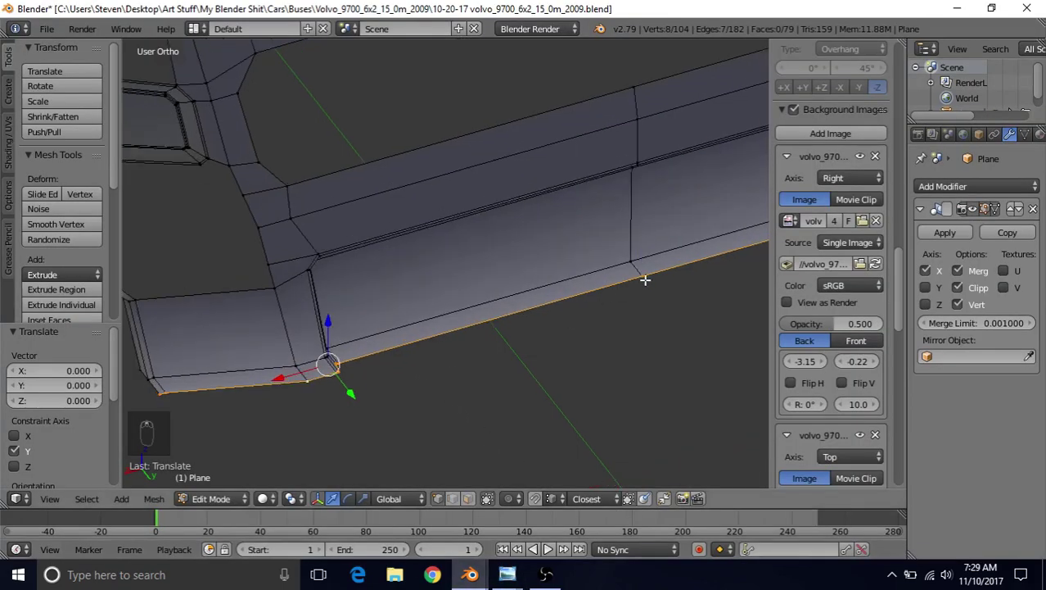
Select the bottom edge vertices beneath the recessed number-plate panel, excluding the outer corners, and move them 0.010 along Y.
right_click(645, 280)
middle_drag(546, 372, 505, 373)
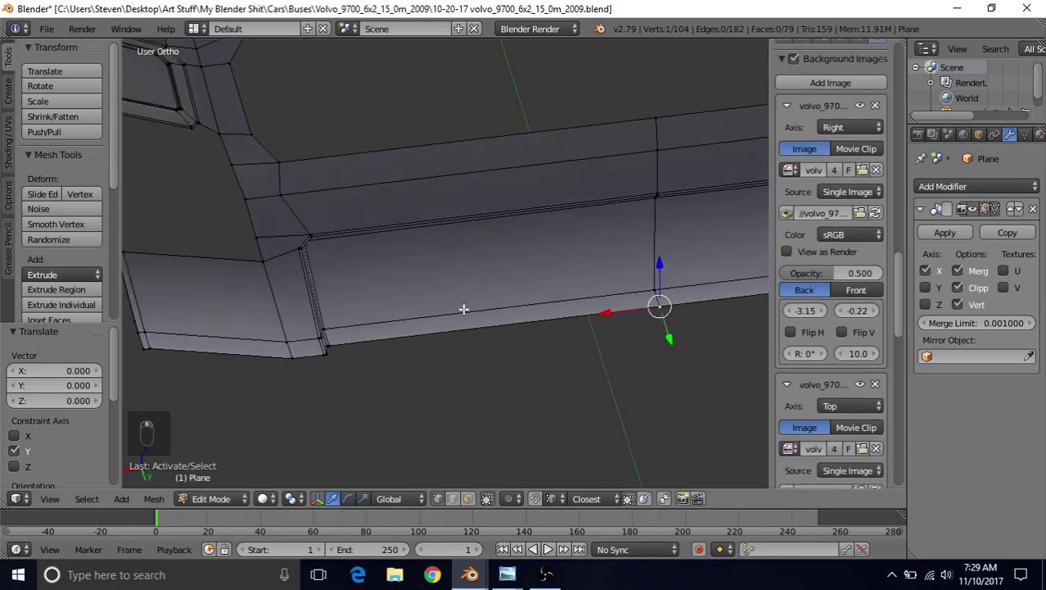
scroll(495, 284, up, 3)
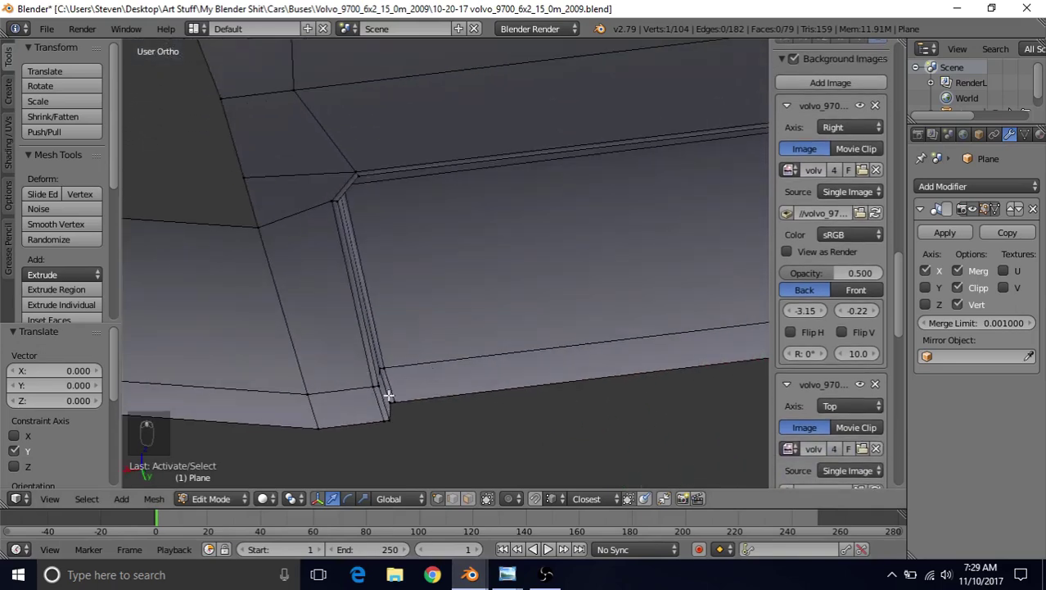
shift+right_click(390, 397)
shift+right_click(393, 401)
scroll(512, 400, down, 1)
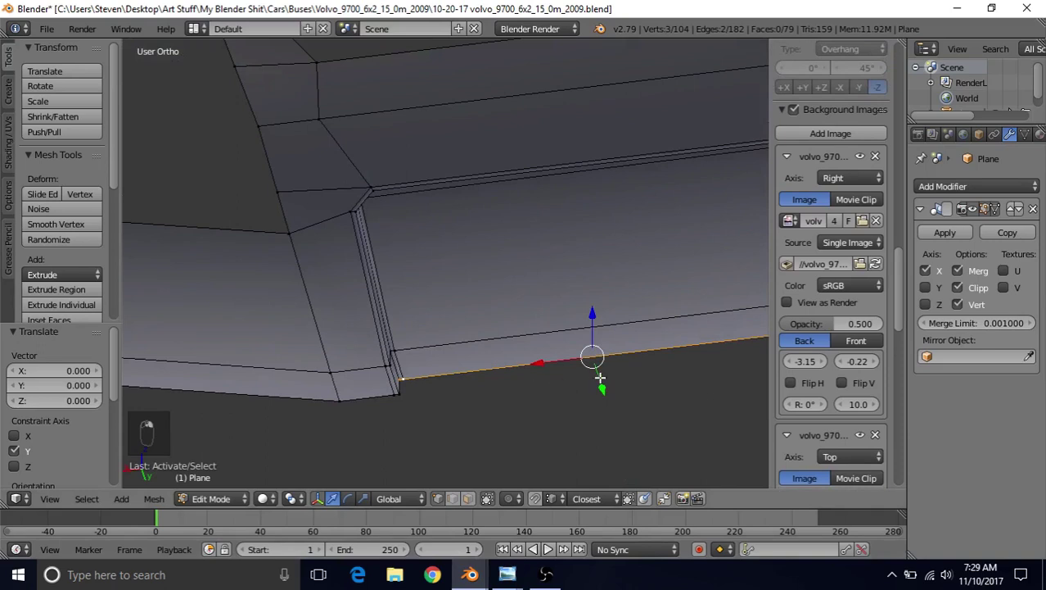
drag(602, 388, 411, 396)
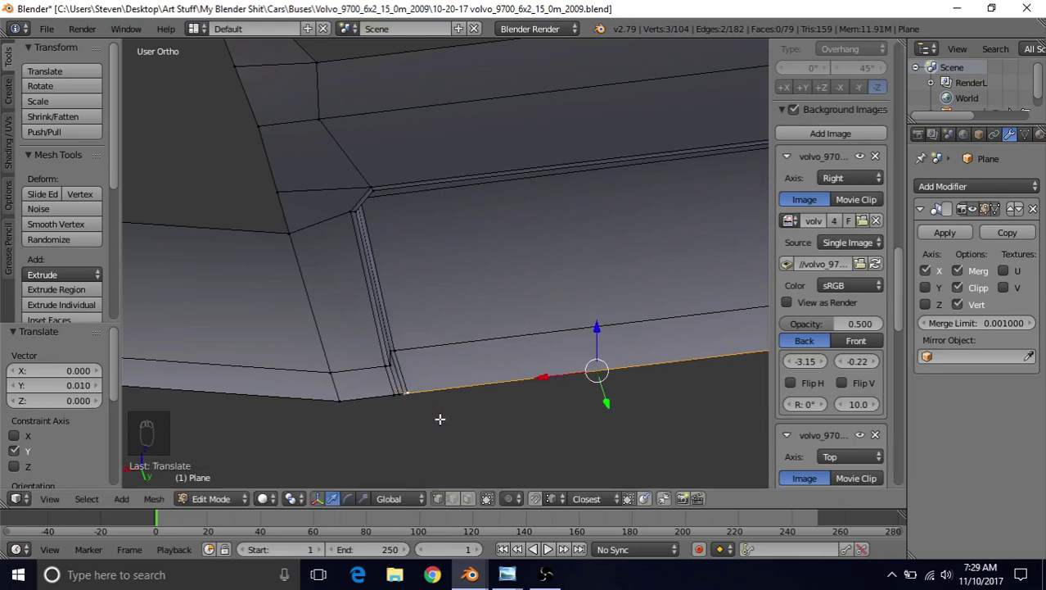
Inspect the lower lip without its wireframe and compare its outer corner with the Volvo9700-greenish front photo, returning to Blender.
scroll(440, 418, down, 8)
key(Tab)
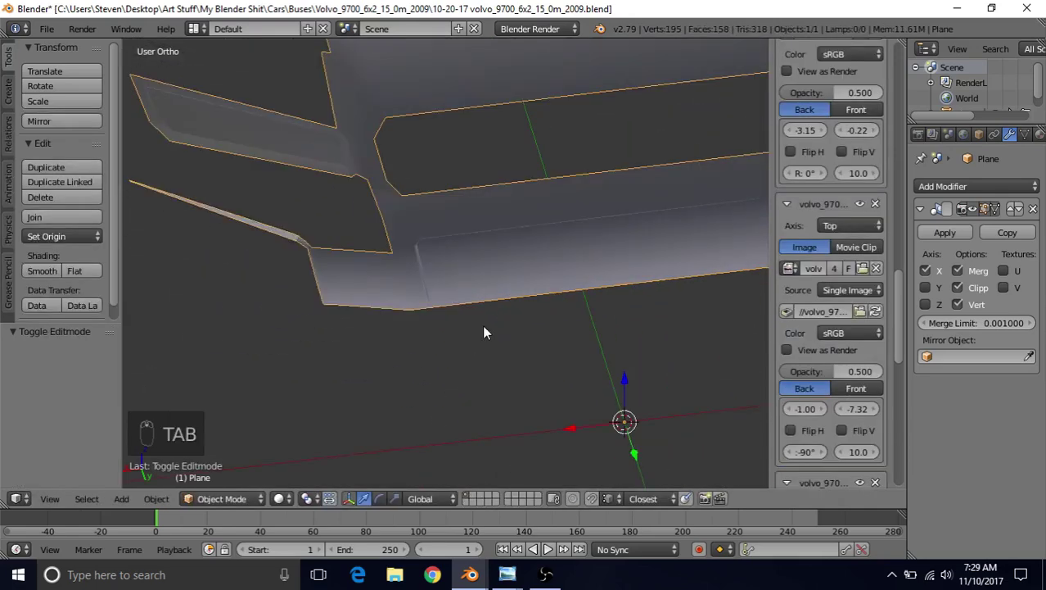
middle_drag(489, 313, 392, 266)
scroll(385, 283, up, 5)
key(Tab)
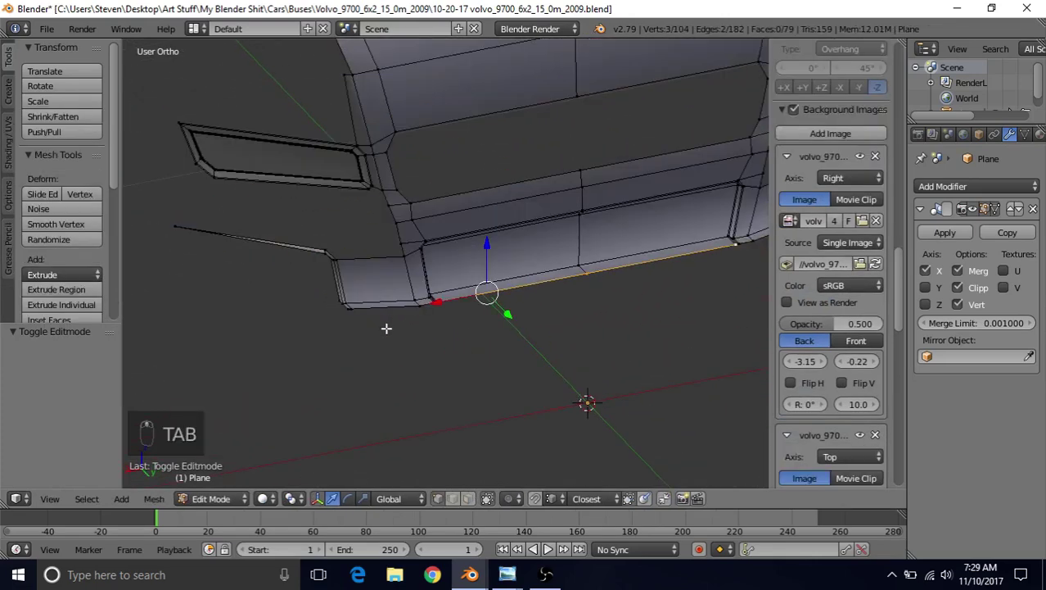
shift+middle_drag(386, 328, 487, 321)
scroll(464, 350, up, 1)
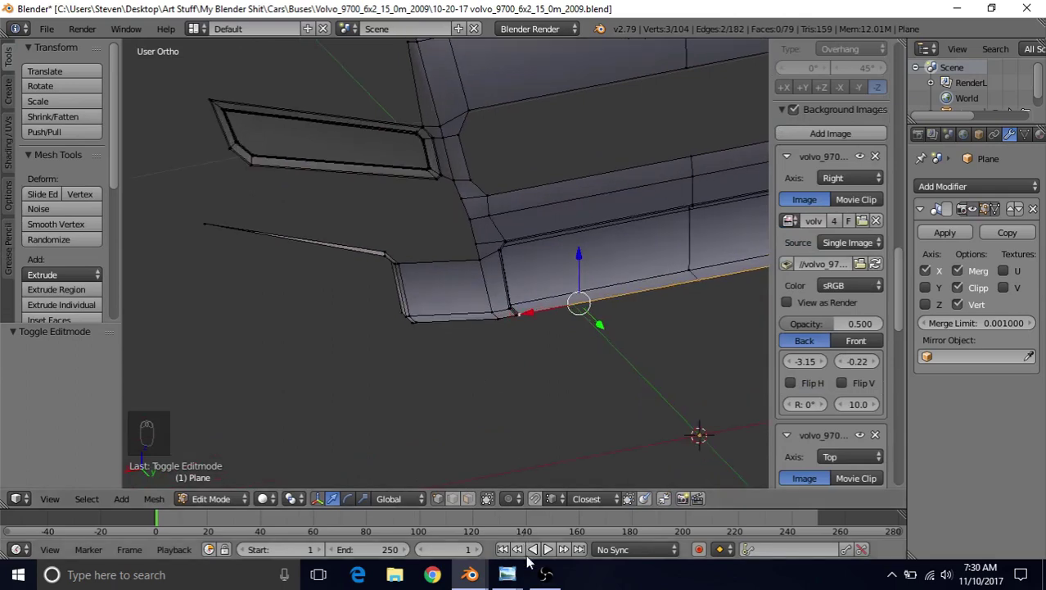
click(515, 580)
click(454, 491)
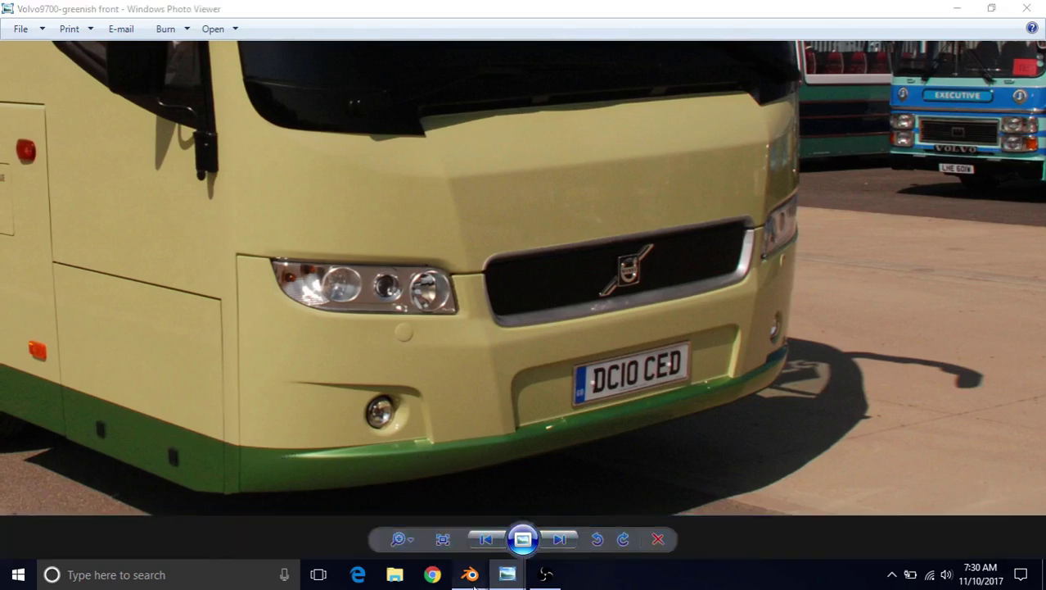
click(551, 498)
In the front wireframe view, extrude a new vertex in place from the lip's outermost bottom corner vertex.
right_click(404, 336)
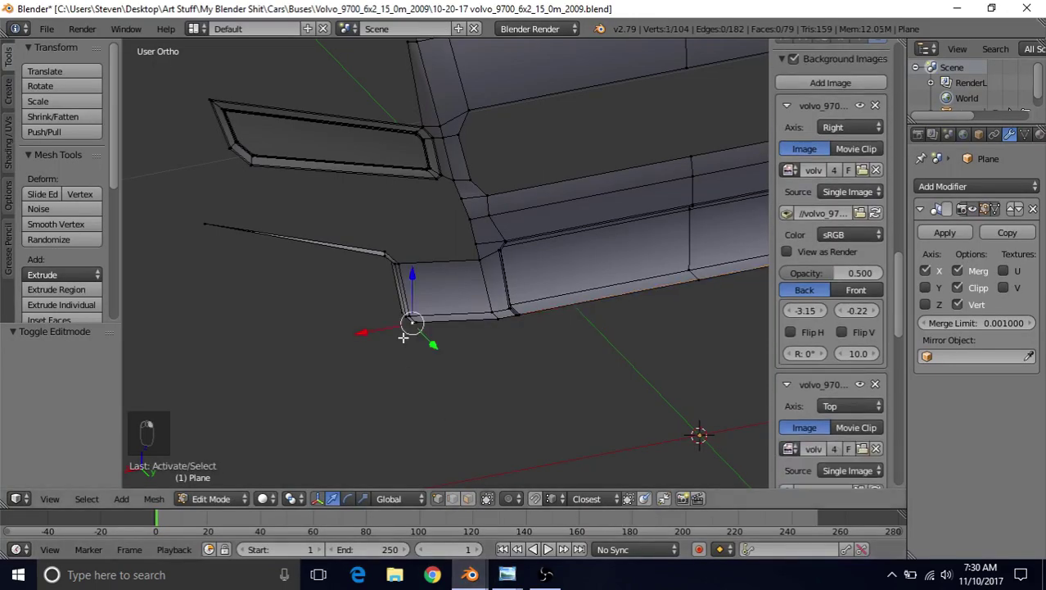
key(KP_1)
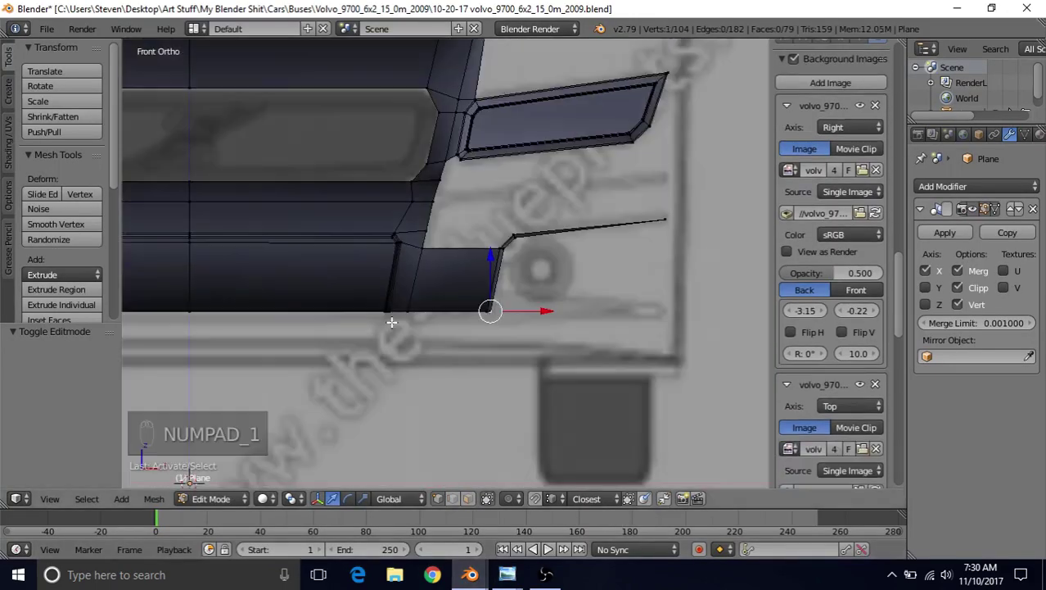
scroll(391, 322, up, 1)
key(z)
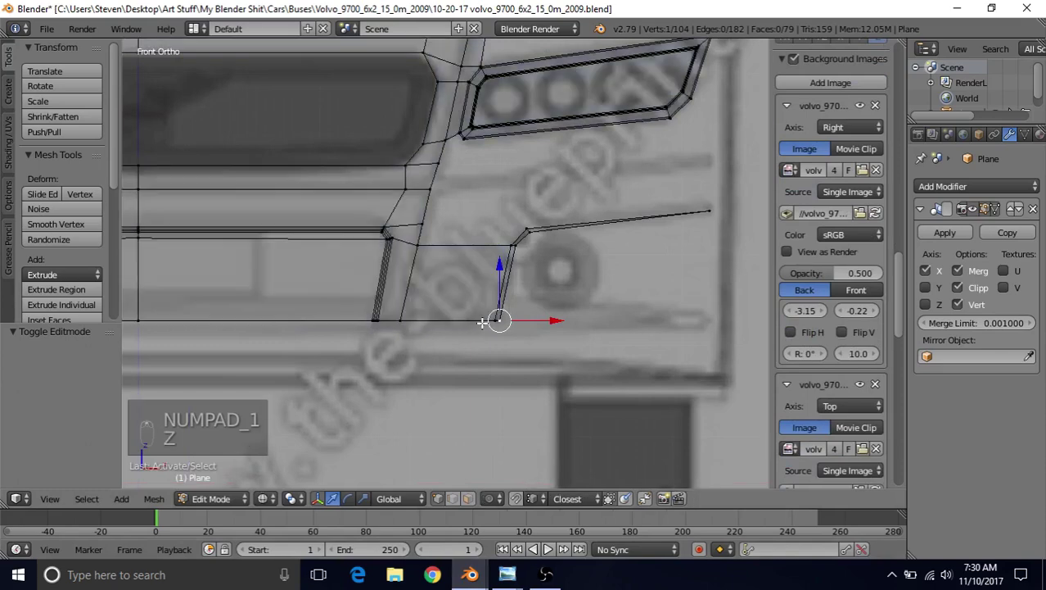
shift+middle_drag(592, 309, 530, 305)
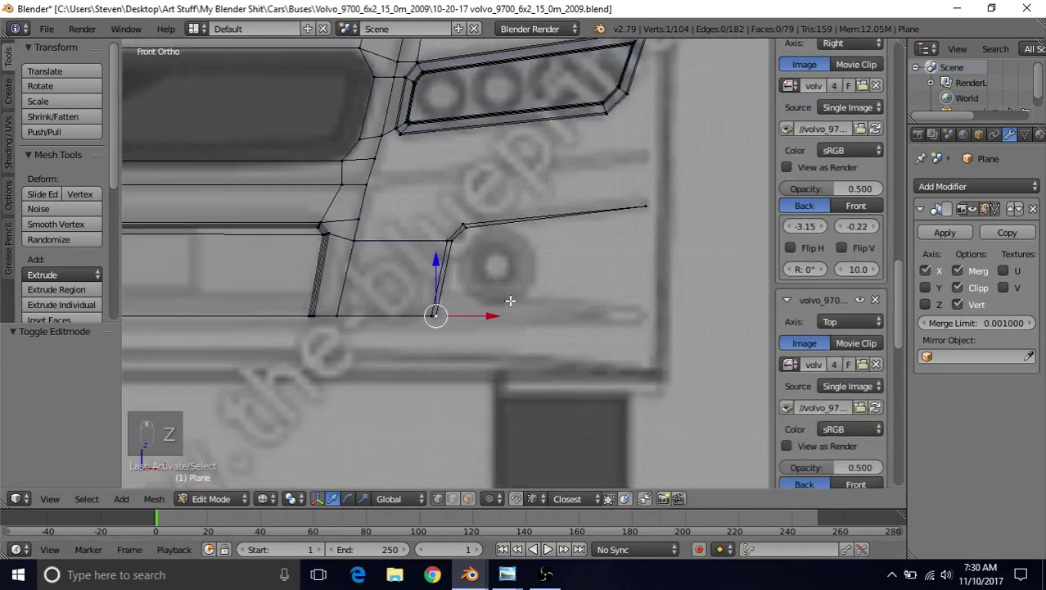
key(e)
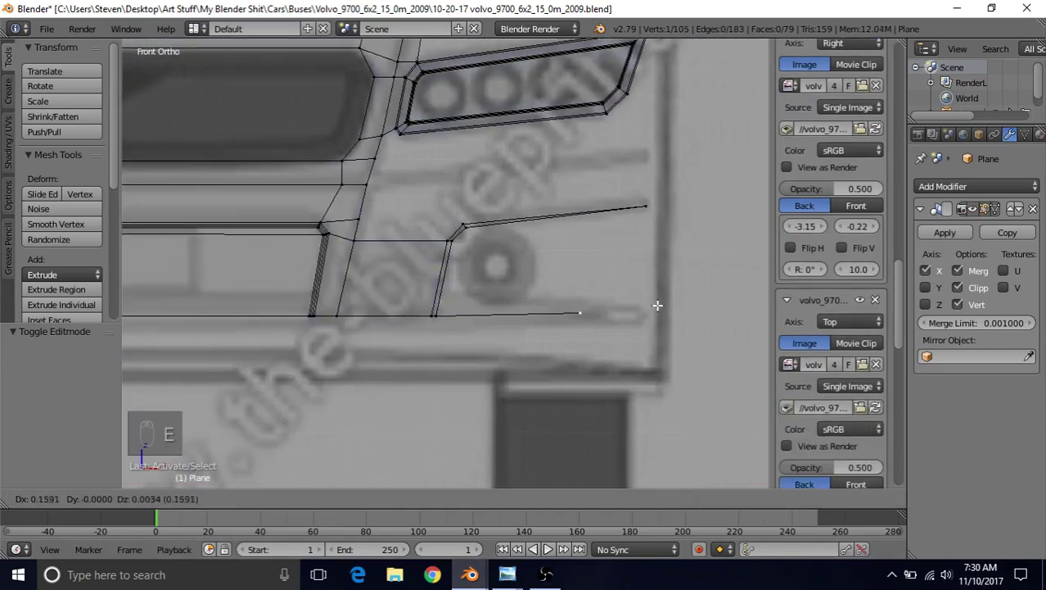
right_click(712, 307)
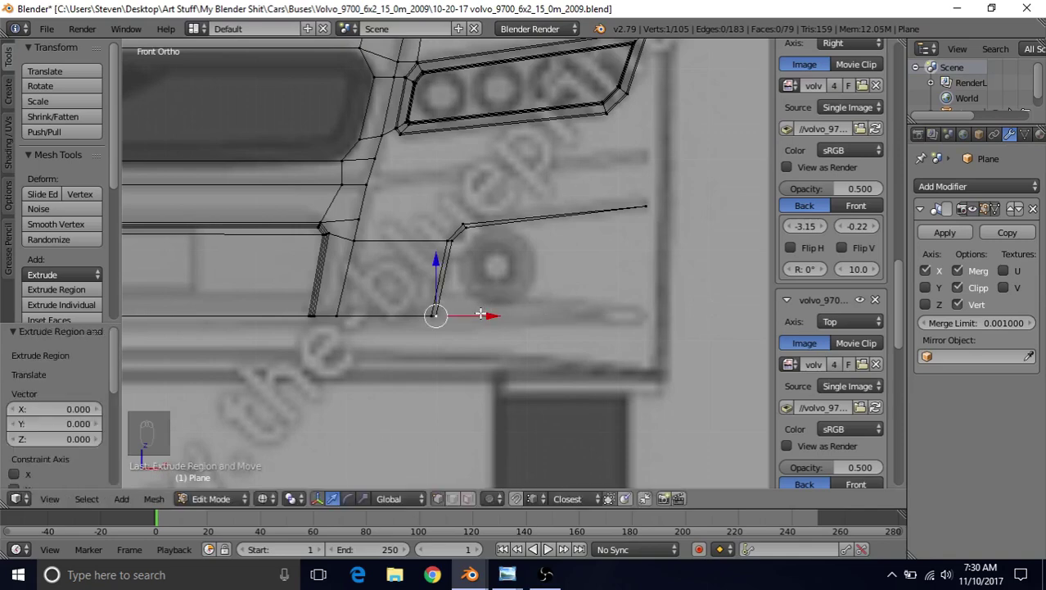
Move the extruded corner vertex about 0.23 along X and -0.173 along Y, following the front and side blueprints.
key(e)
key(x)
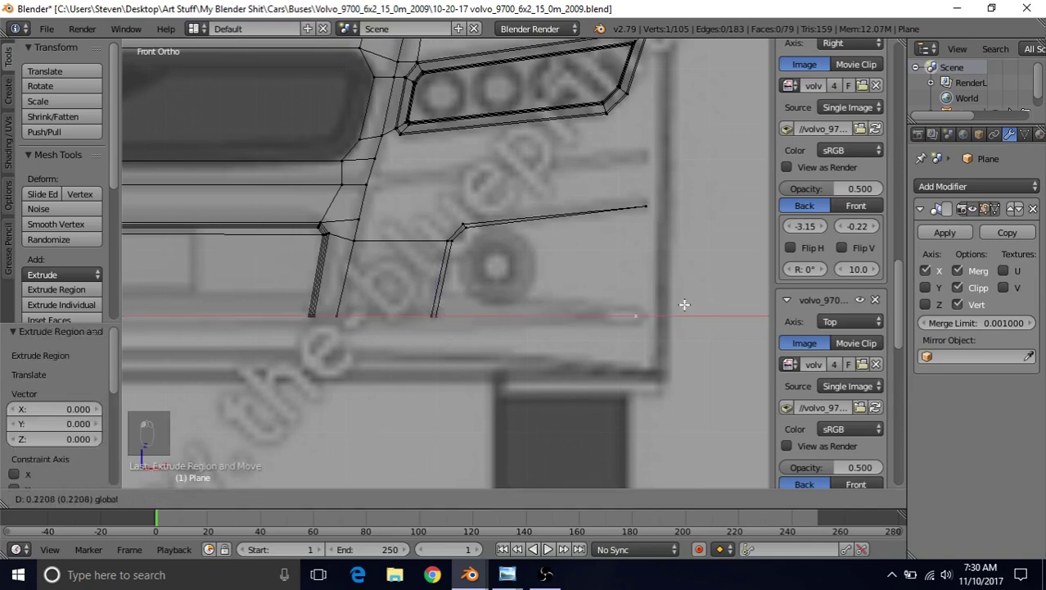
click(690, 304)
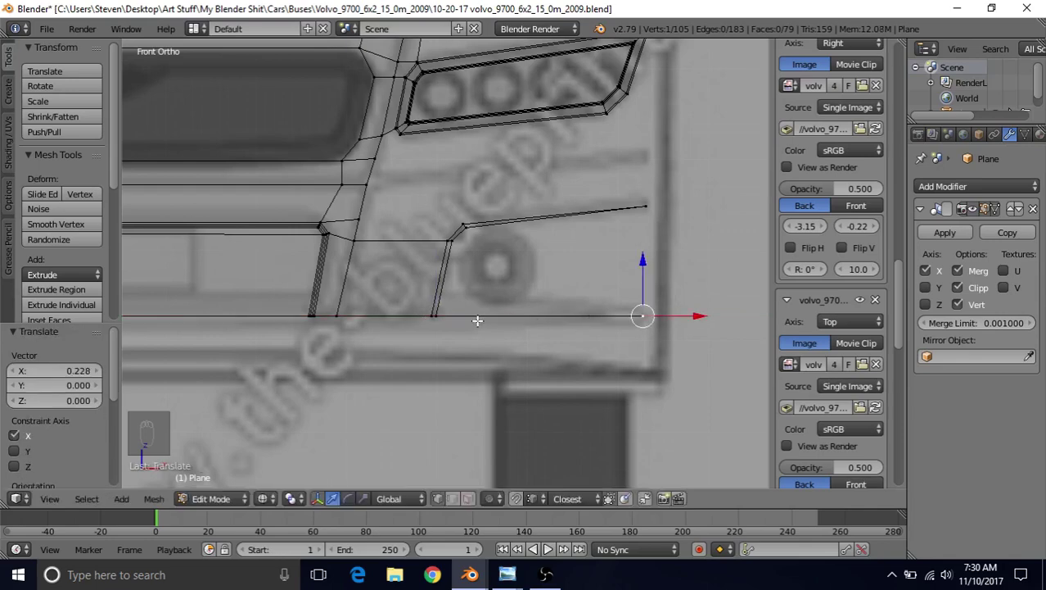
drag(683, 315, 686, 313)
key(KP_3)
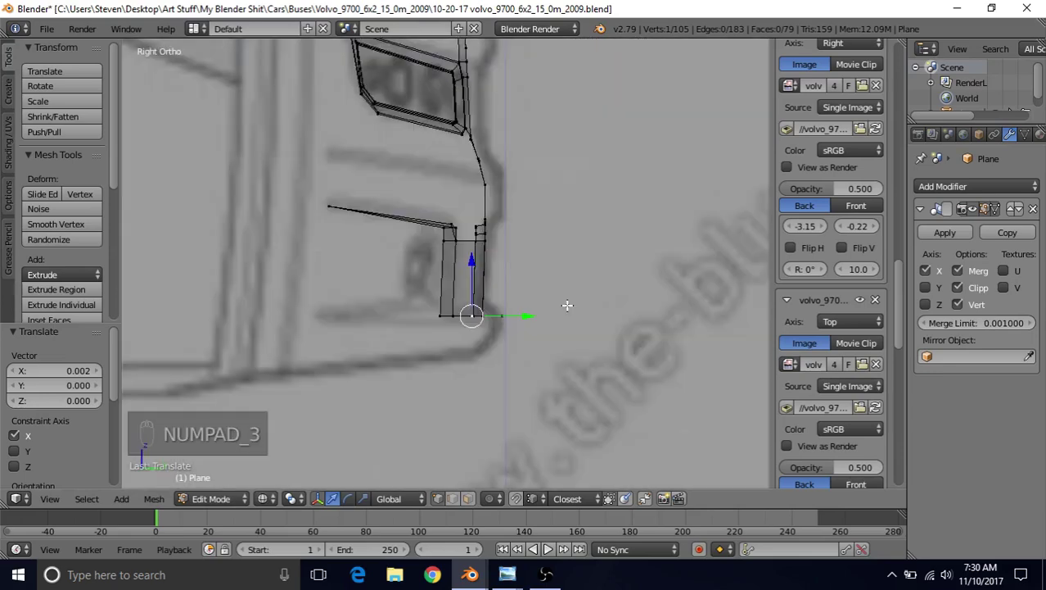
drag(520, 315, 361, 305)
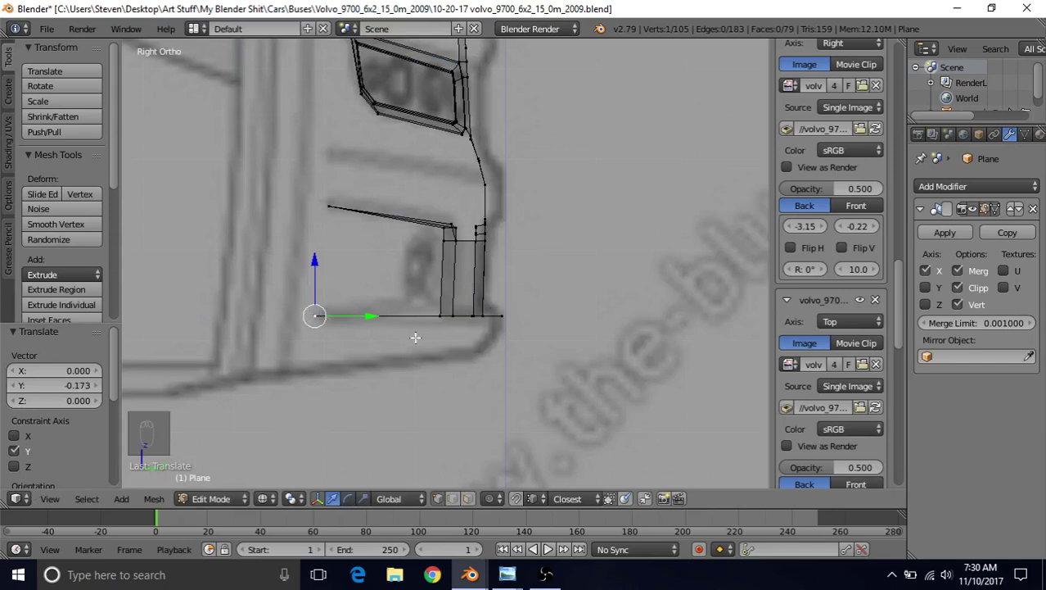
Select all vertices at the lip's foremost edge in the side view, move them -0.003 along Y, and return to solid shading.
right_click(503, 316)
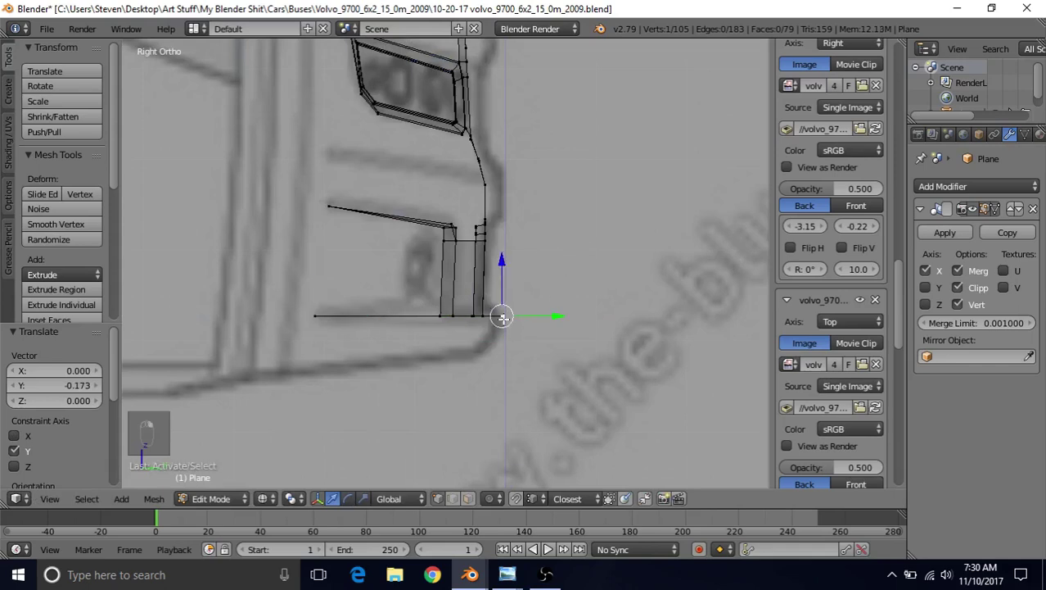
key(c)
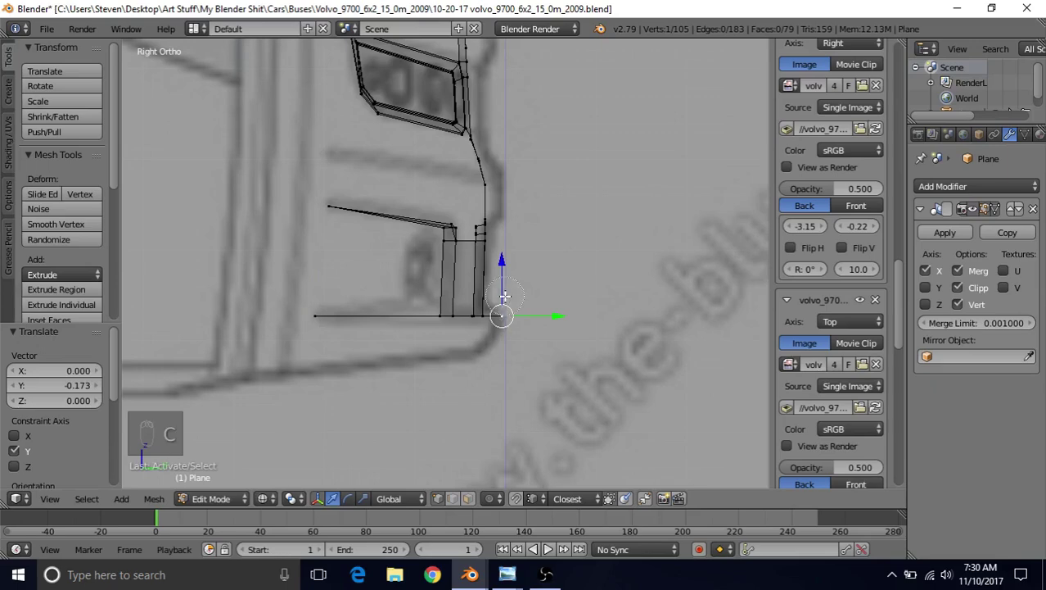
click(503, 314)
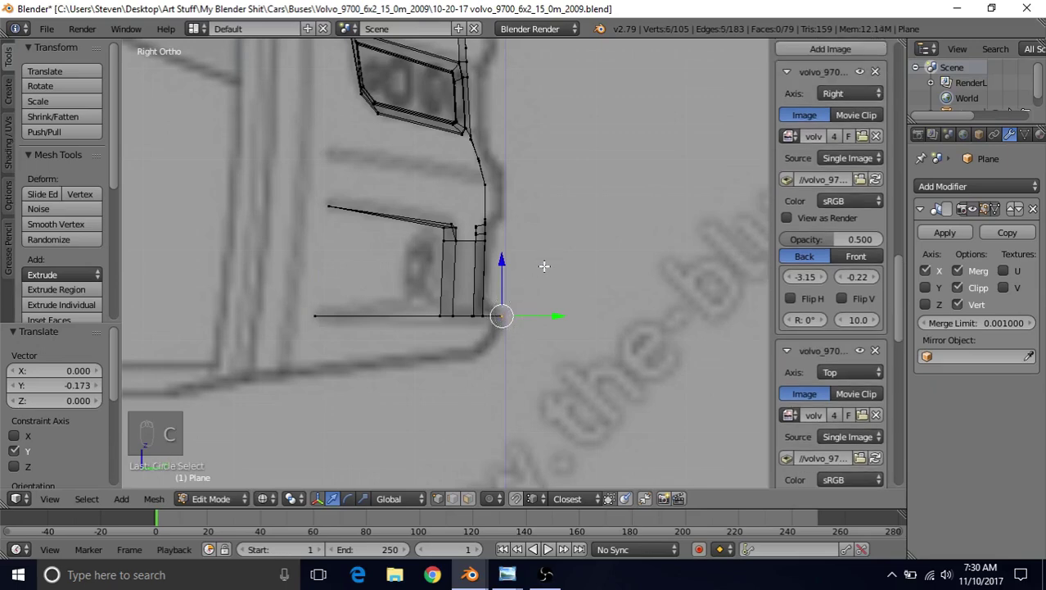
drag(552, 313, 552, 314)
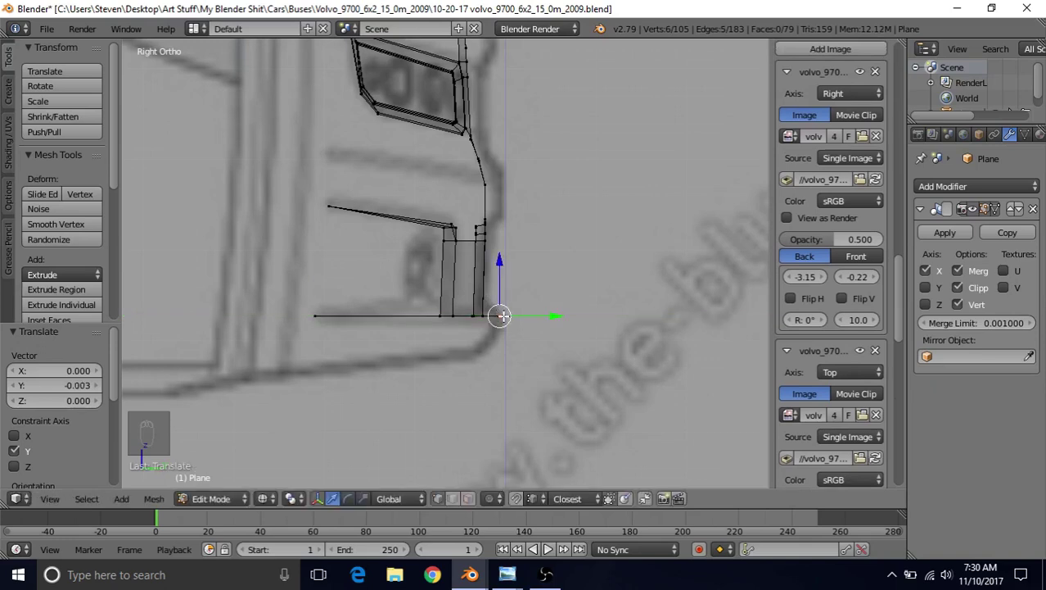
scroll(500, 315, down, 3)
mouse_move(491, 305)
middle_down()
mouse_move(475, 255)
mouse_move(409, 331)
middle_up()
key(z)
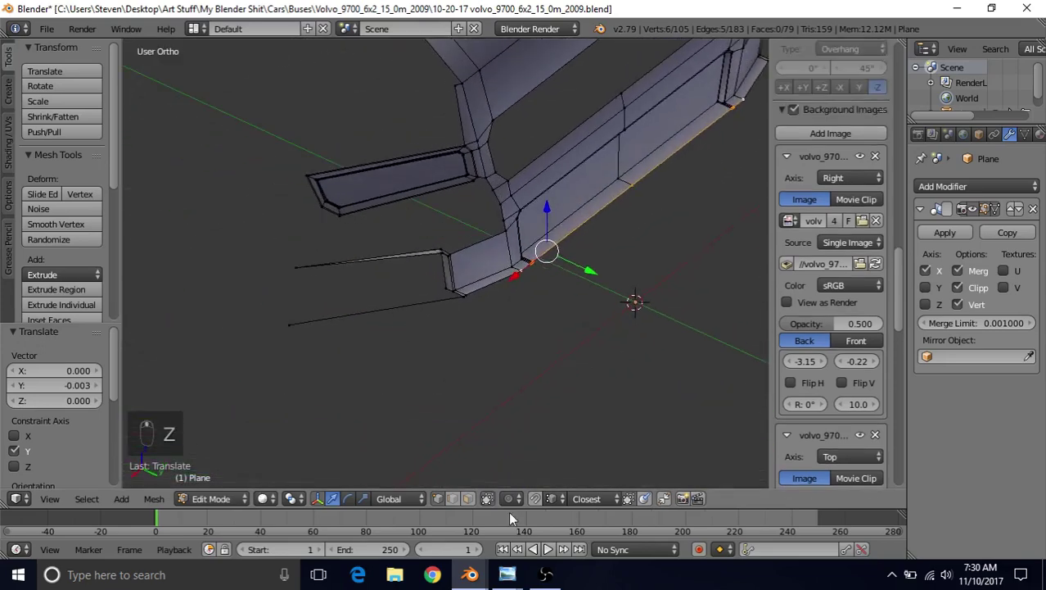
Examine the bumper's lower corner in the green design front and side photo and the greenish front photo, and return to Blender.
mouse_move(507, 574)
click(614, 514)
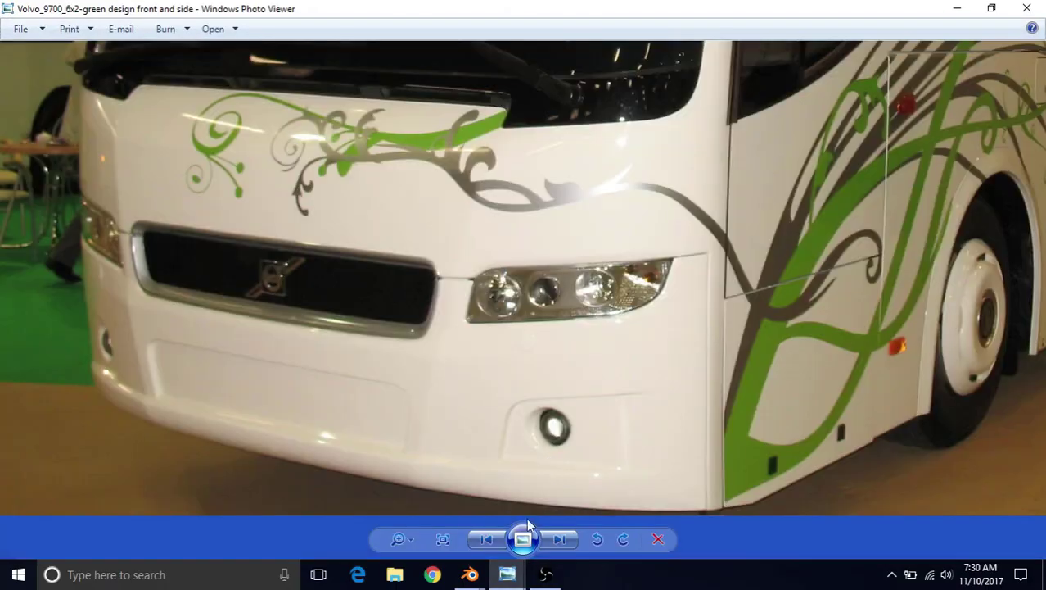
click(474, 482)
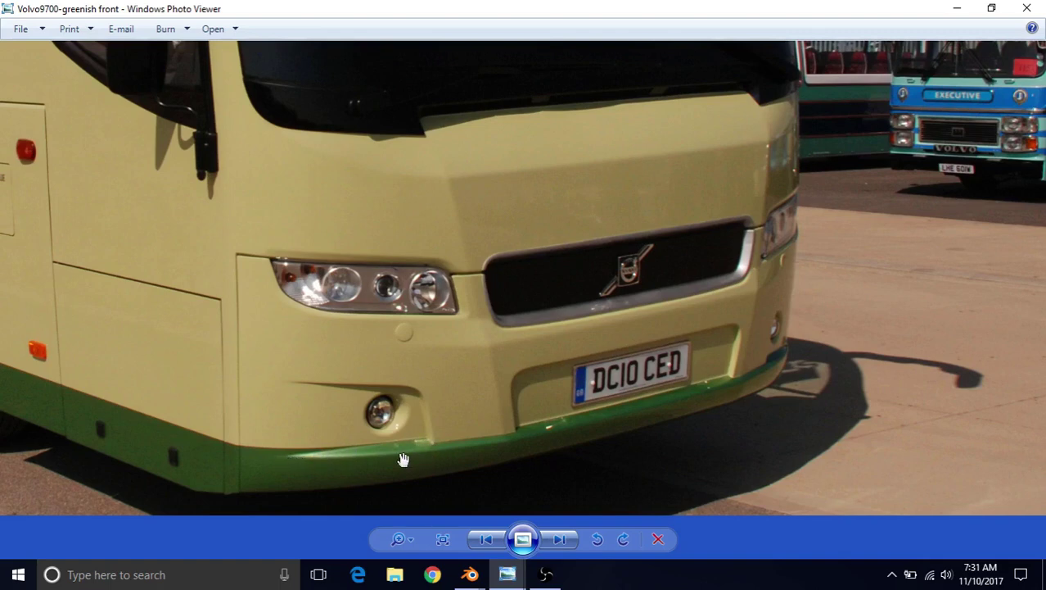
click(460, 573)
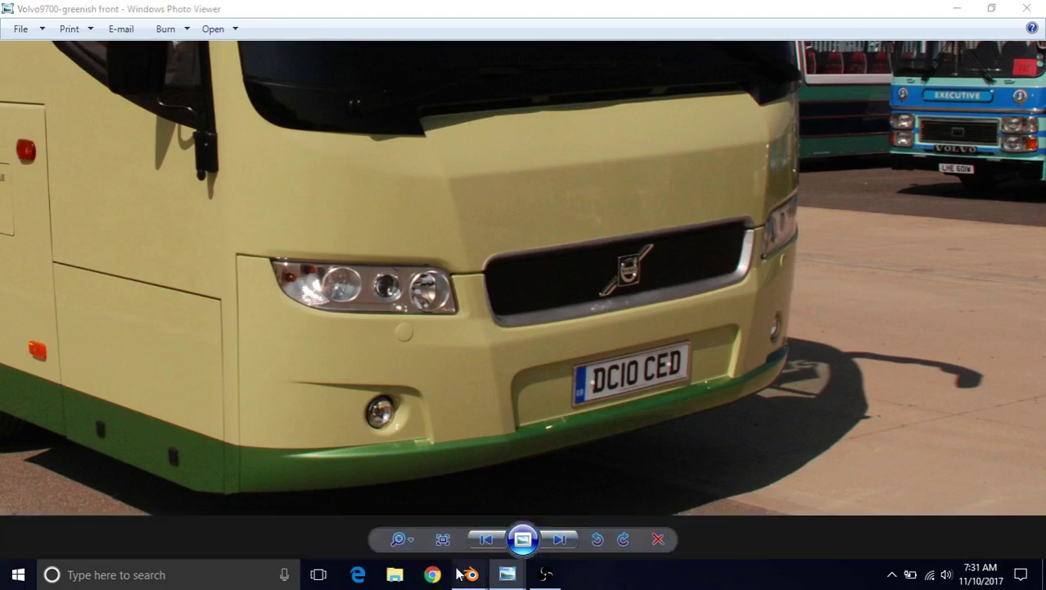
click(603, 508)
Fill a triangular face between the far extruded vertex and the two inner bottom corner vertices of the bumper's side recess.
right_click(288, 336)
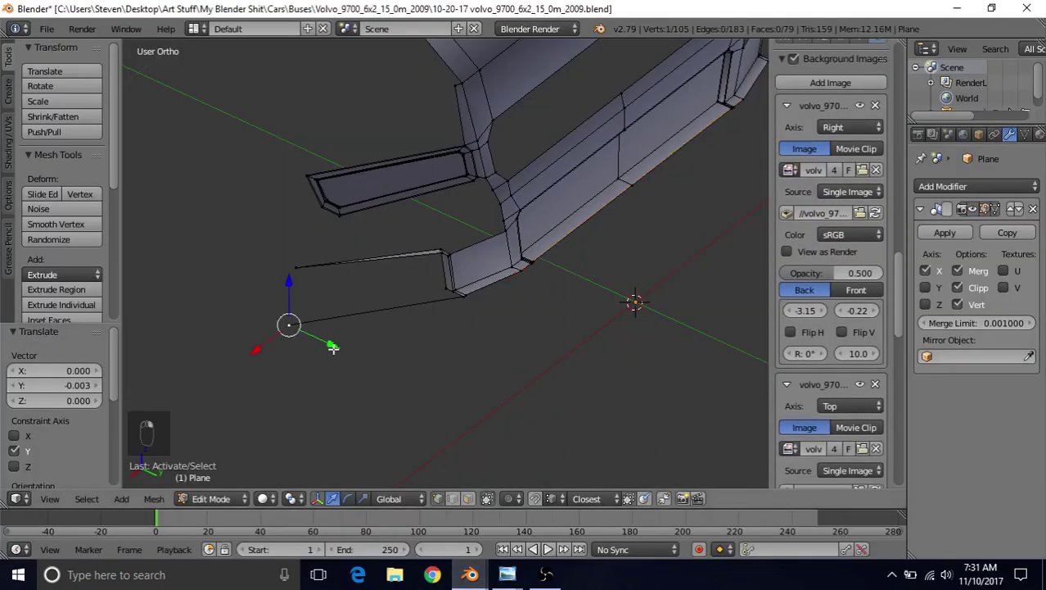
scroll(362, 320, up, 4)
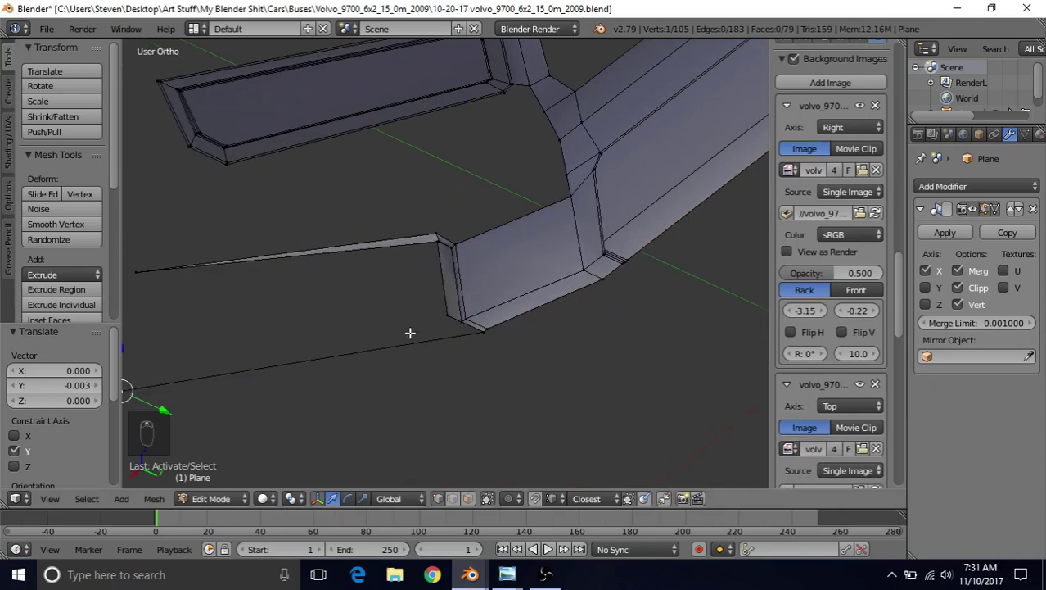
shift+right_click(446, 316)
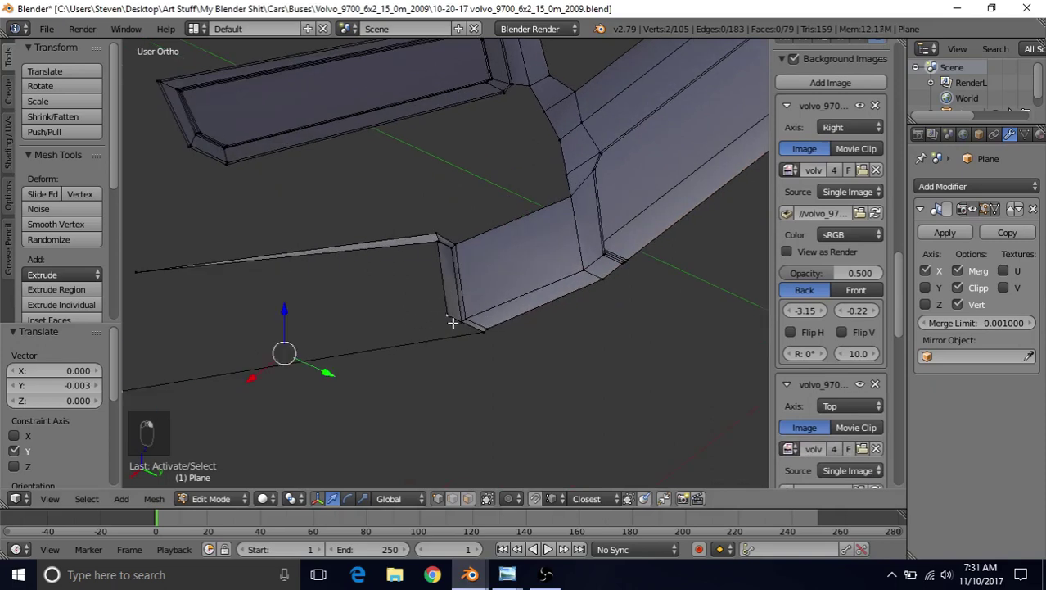
shift+right_click(452, 323)
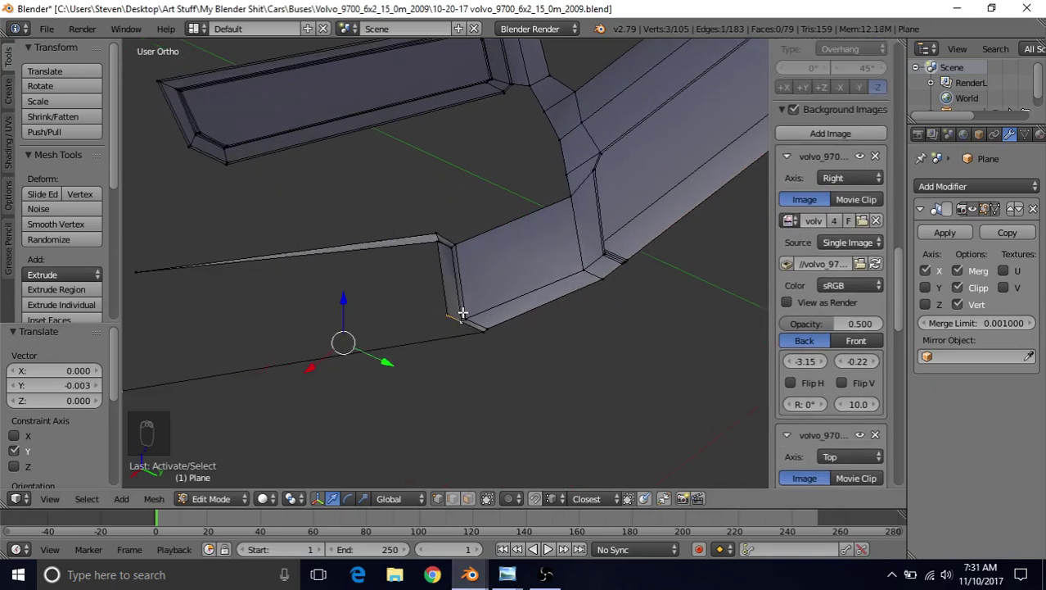
key(f)
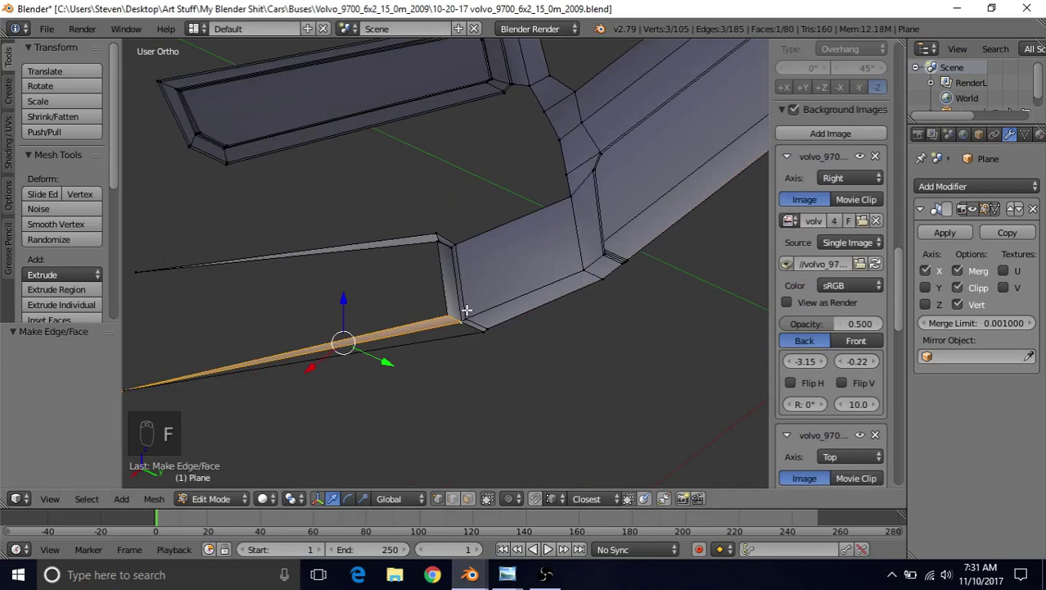
Fill the adjoining triangular face out to the lip's outer corner vertex, and check the whole front in Object Mode.
shift+right_click(439, 309)
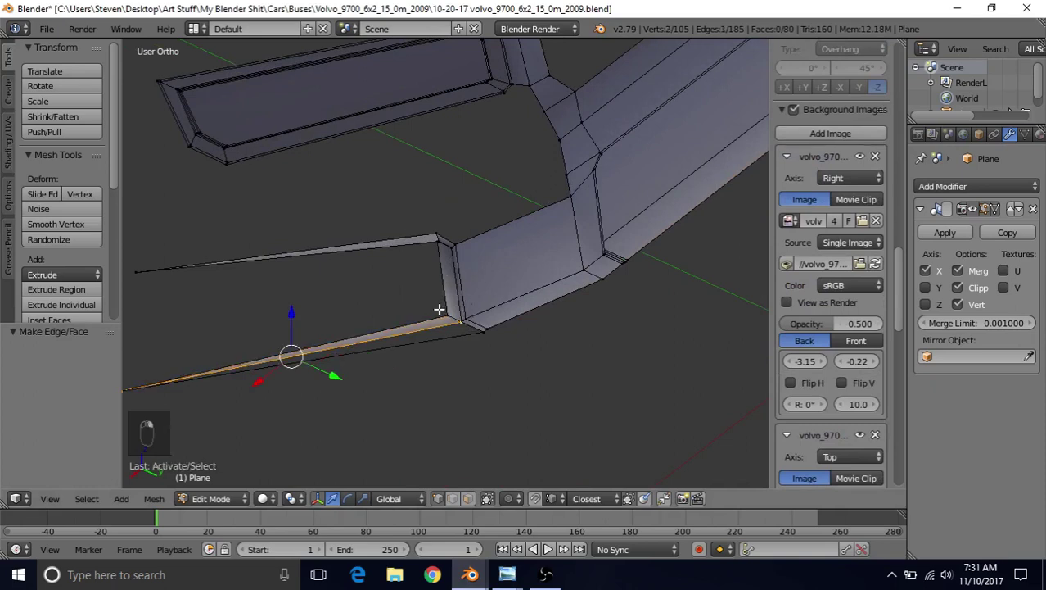
shift+right_click(483, 337)
middle_drag(483, 335, 391, 275)
key(f)
key(Tab)
key(Tab)
key(Tab)
scroll(415, 297, down, 3)
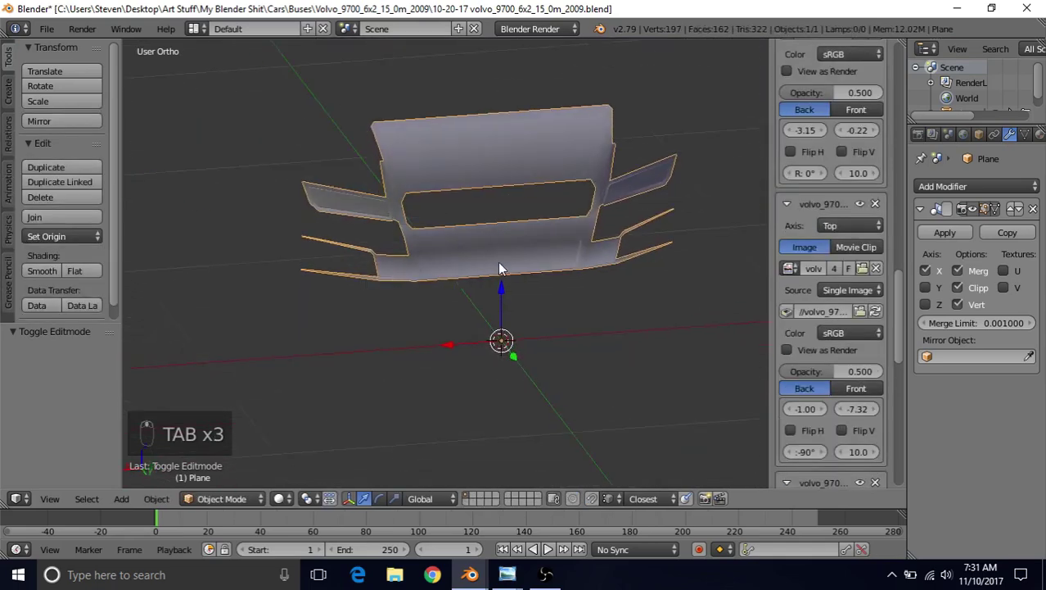
scroll(451, 275, up, 2)
Add a horizontal loop cut across the lower bumper and slide it almost onto the bottom edge, with a factor of about 0.99.
key(Tab)
scroll(446, 289, up, 3)
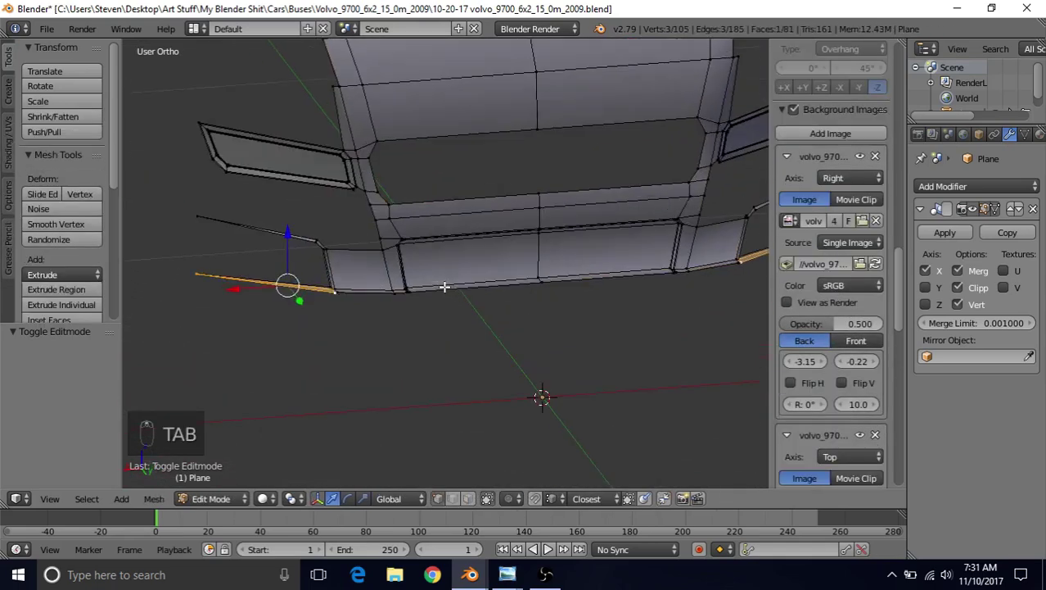
key(ctrl+r)
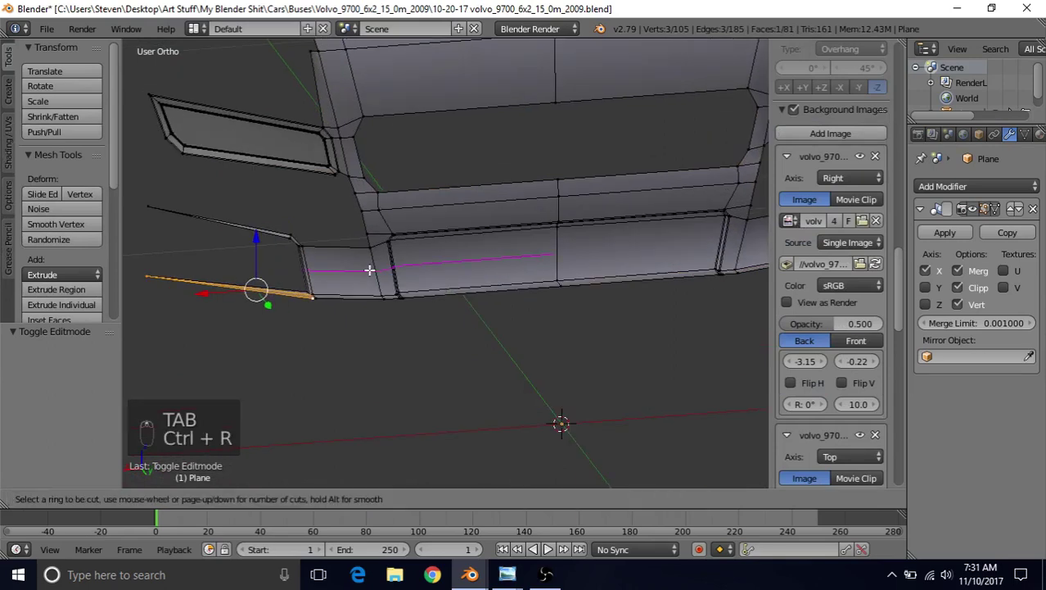
click(369, 270)
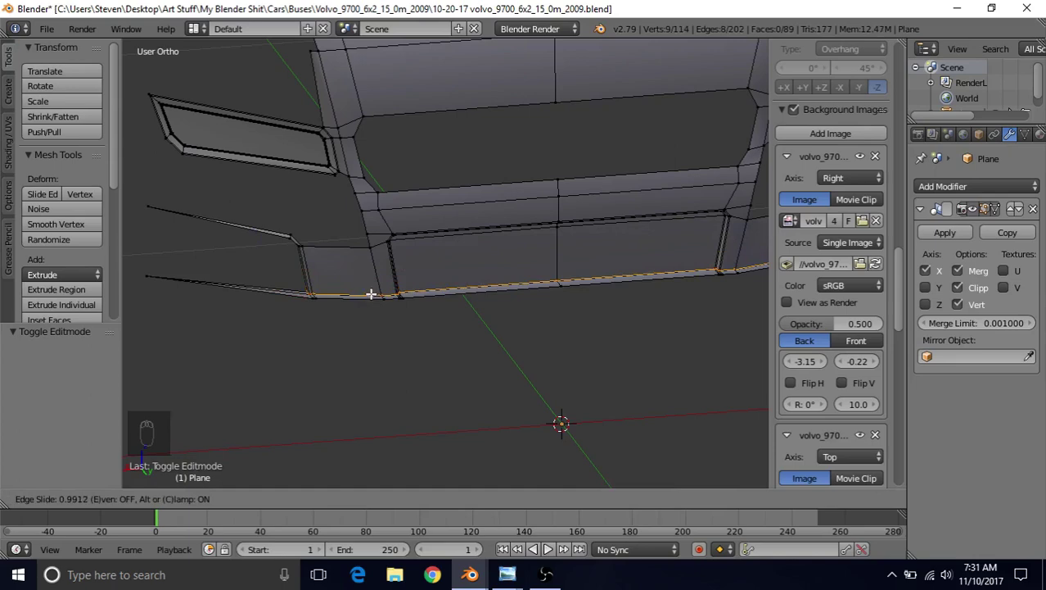
click(371, 293)
scroll(373, 318, up, 4)
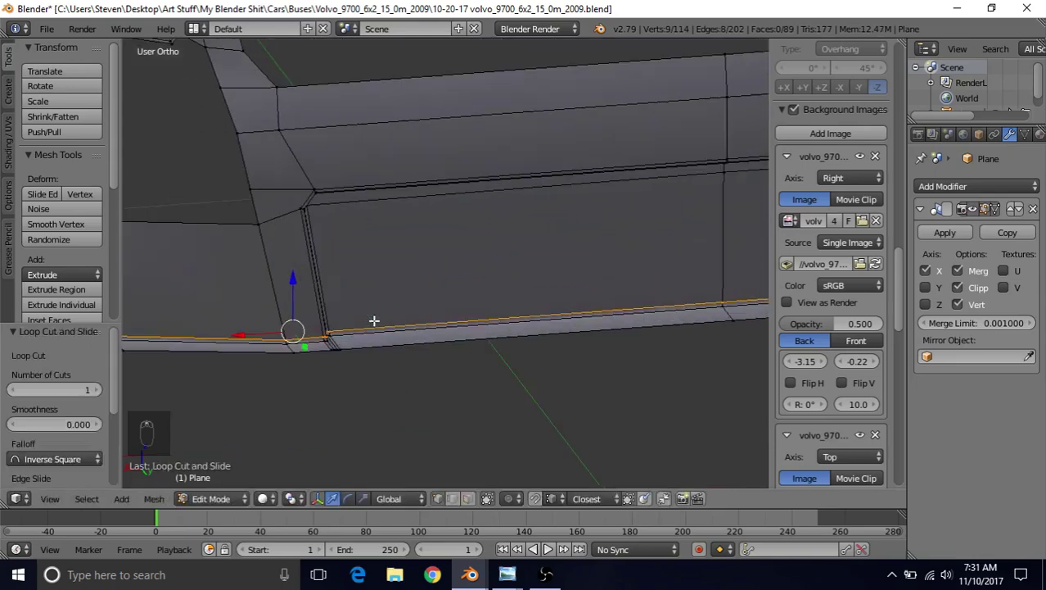
scroll(274, 366, down, 3)
Examine the shading of the number-plate recess and lower bumper edge from several angles in Object Mode.
key(Tab)
scroll(405, 328, down, 4)
middle_drag(431, 306, 378, 262)
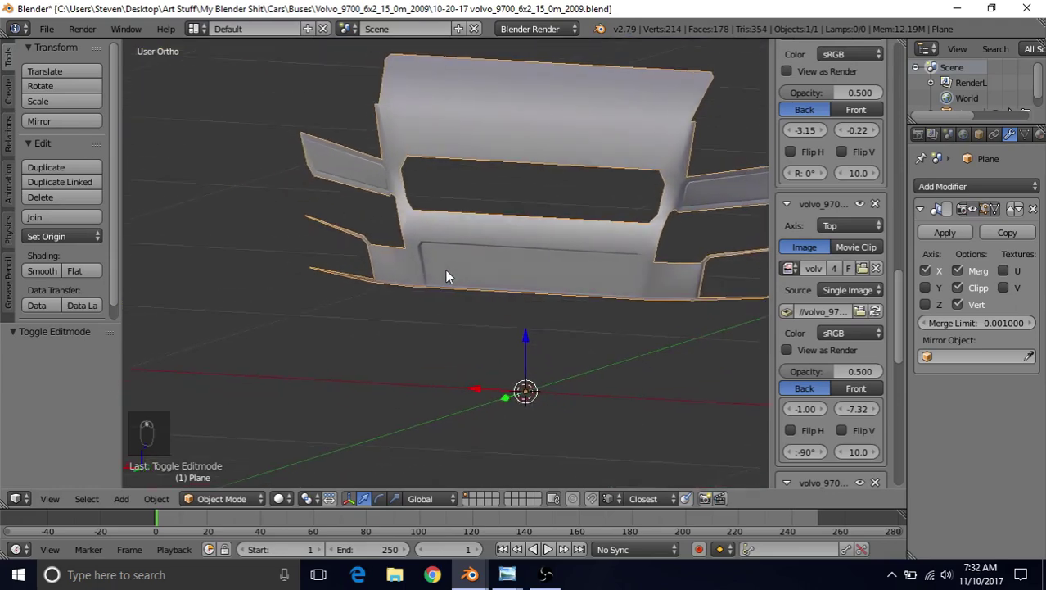
scroll(444, 269, down, 3)
middle_drag(442, 262, 476, 258)
scroll(474, 252, up, 4)
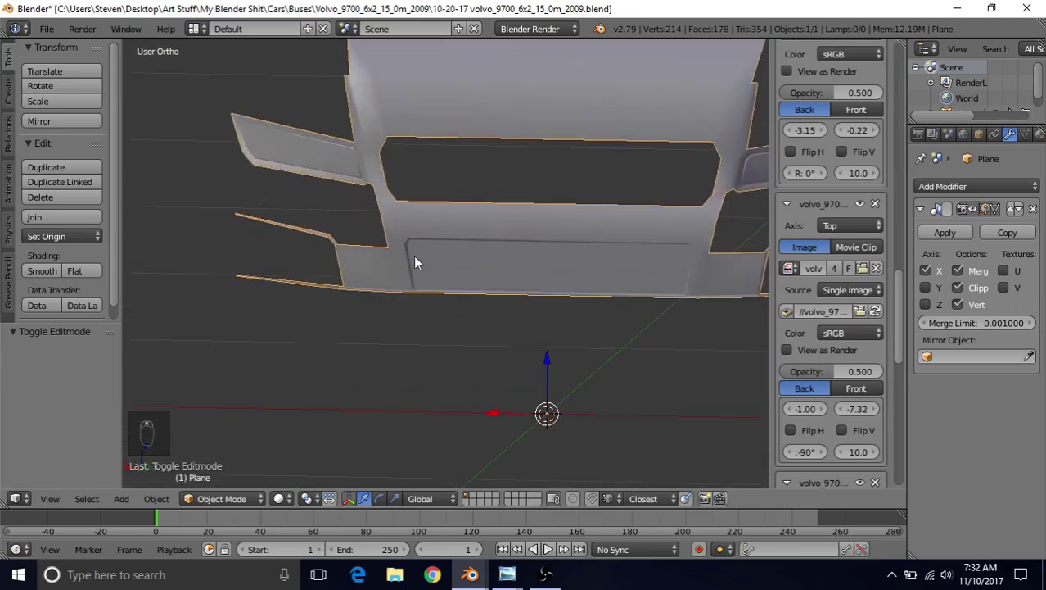
middle_drag(406, 264, 466, 332)
scroll(425, 290, down, 2)
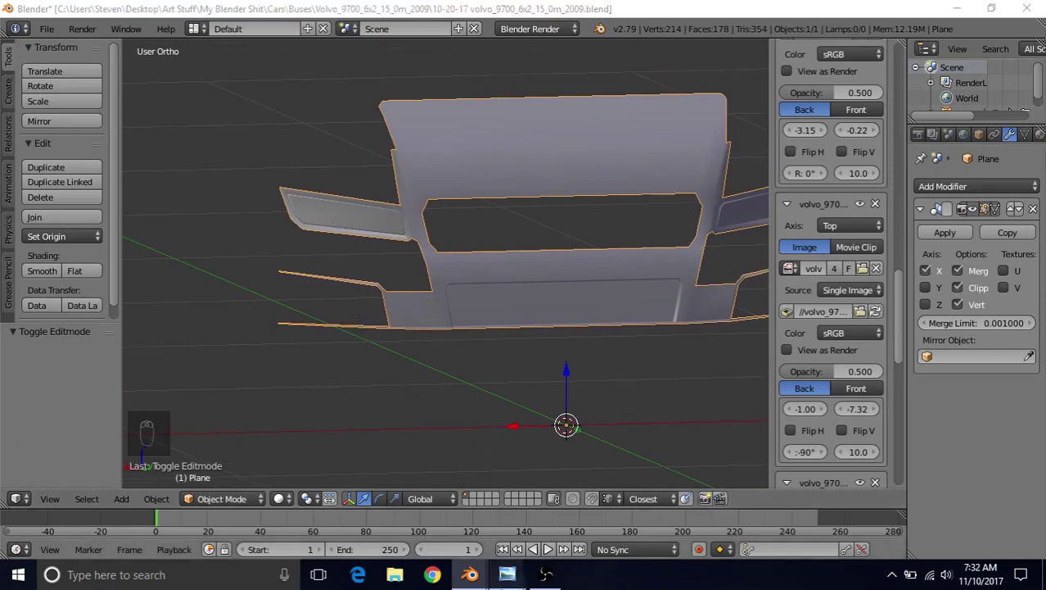
Examine the fog-lamp recess and lower bumper lip in the greenish front photo, and return to Blender.
mouse_move(508, 574)
click(440, 514)
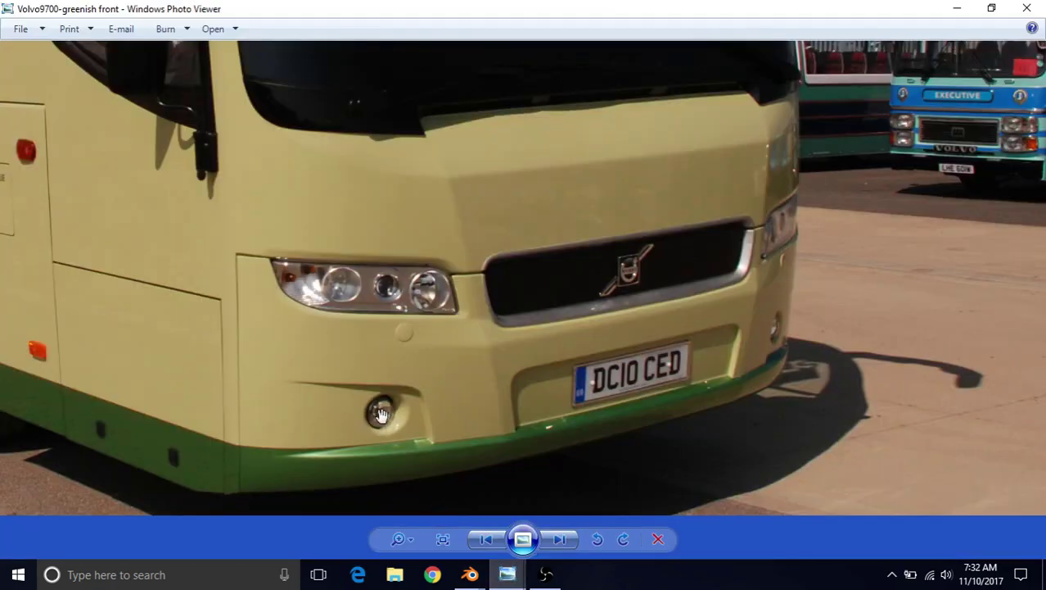
scroll(379, 400, up, 3)
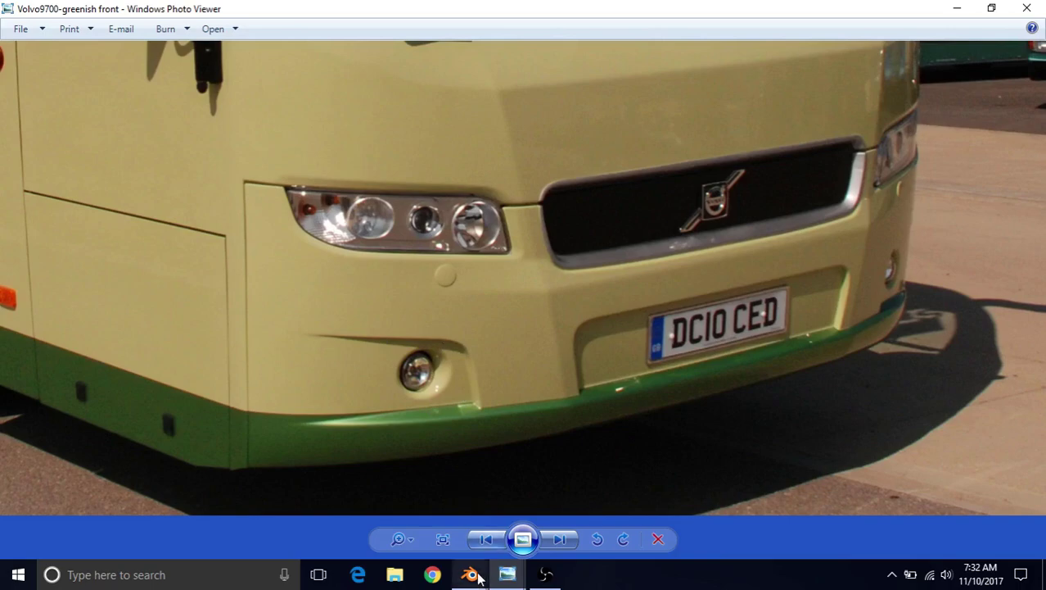
mouse_move(470, 574)
click(608, 521)
Fill a face across the six inner border vertices of the fog-lamp recess, and check its shading in Object Mode.
key(Tab)
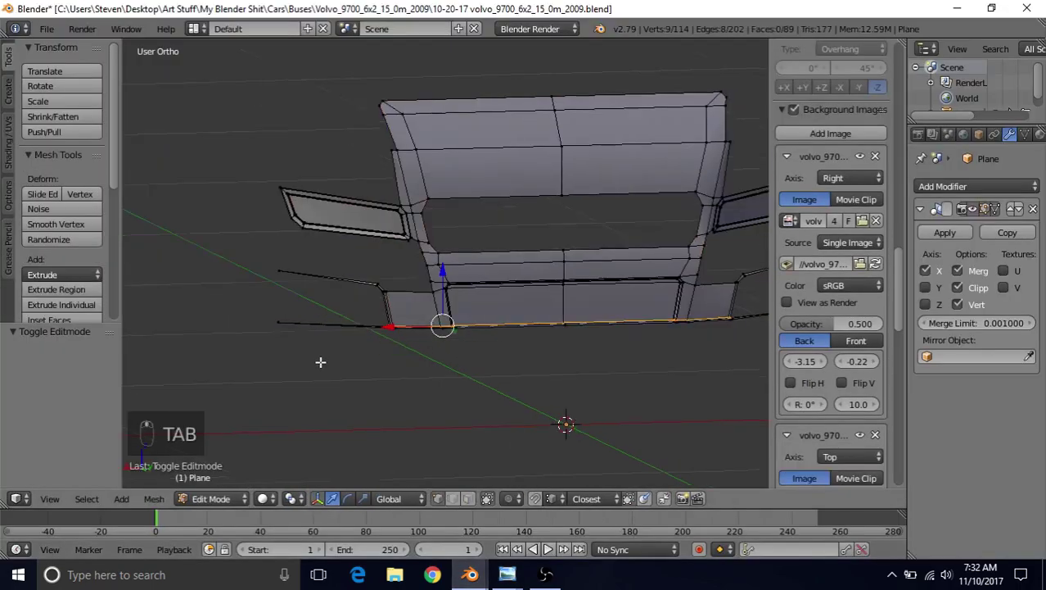
middle_drag(320, 362, 481, 344)
scroll(350, 359, up, 4)
right_click(399, 258)
shift+right_click(390, 346)
scroll(483, 347, up, 3)
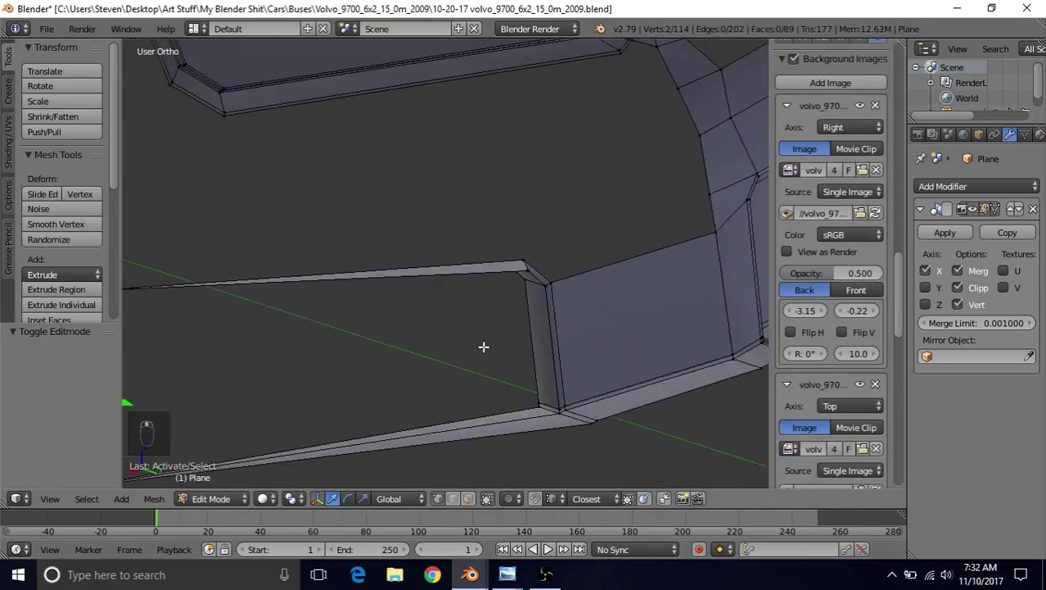
middle_drag(523, 392, 533, 418)
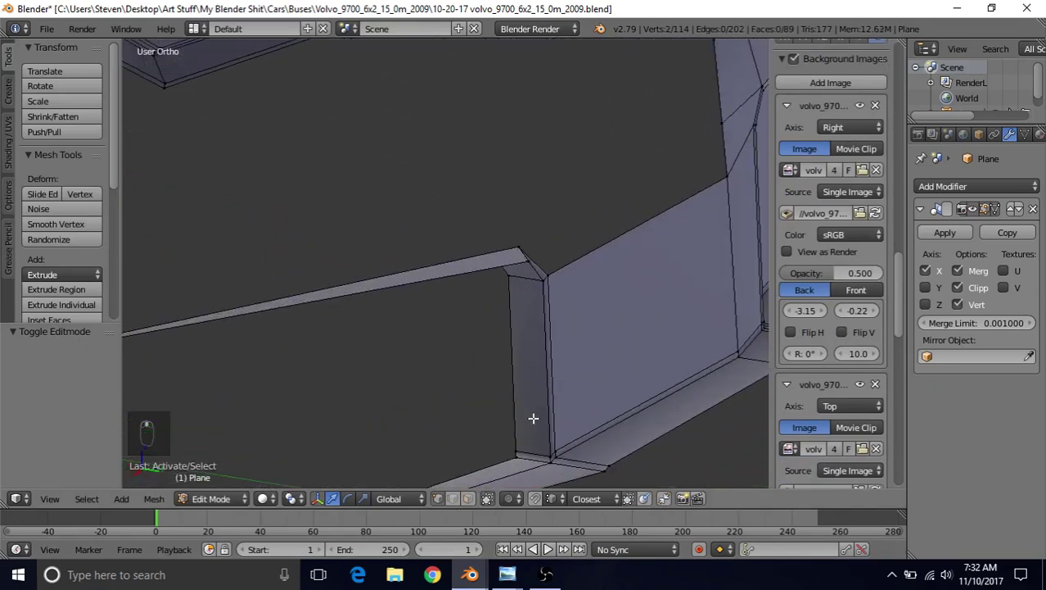
shift+right_click(513, 460)
middle_drag(493, 341, 483, 306)
shift+right_click(526, 389)
shift+right_click(507, 358)
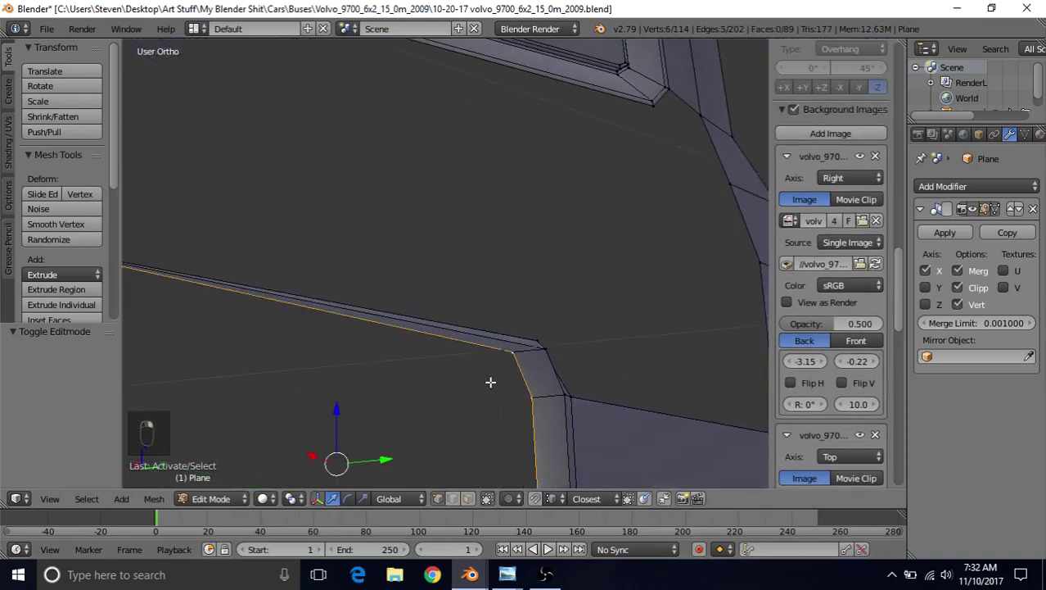
middle_drag(491, 378, 413, 381)
key(f)
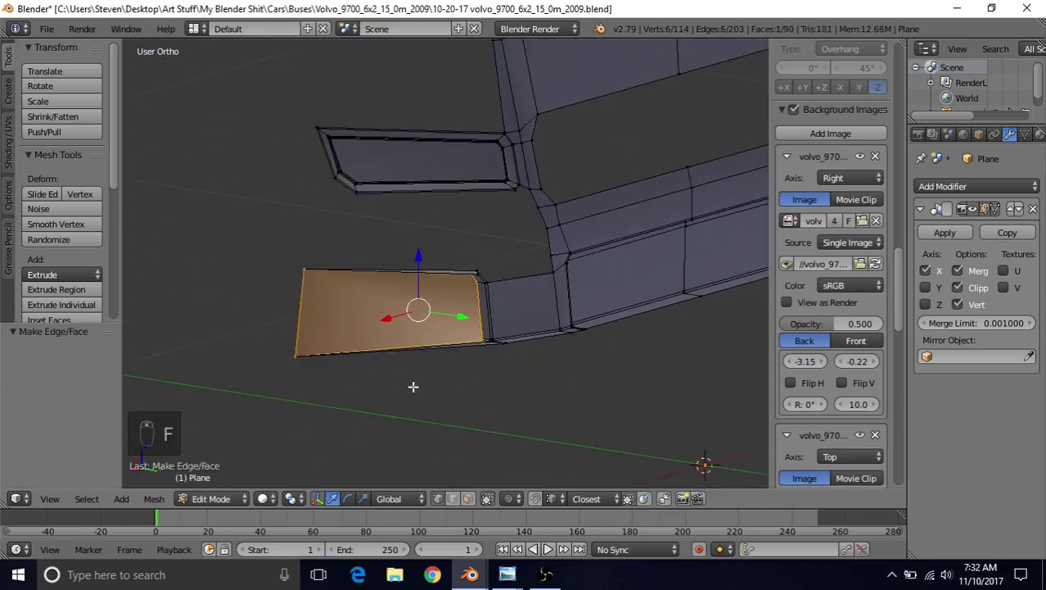
middle_drag(418, 343, 449, 336)
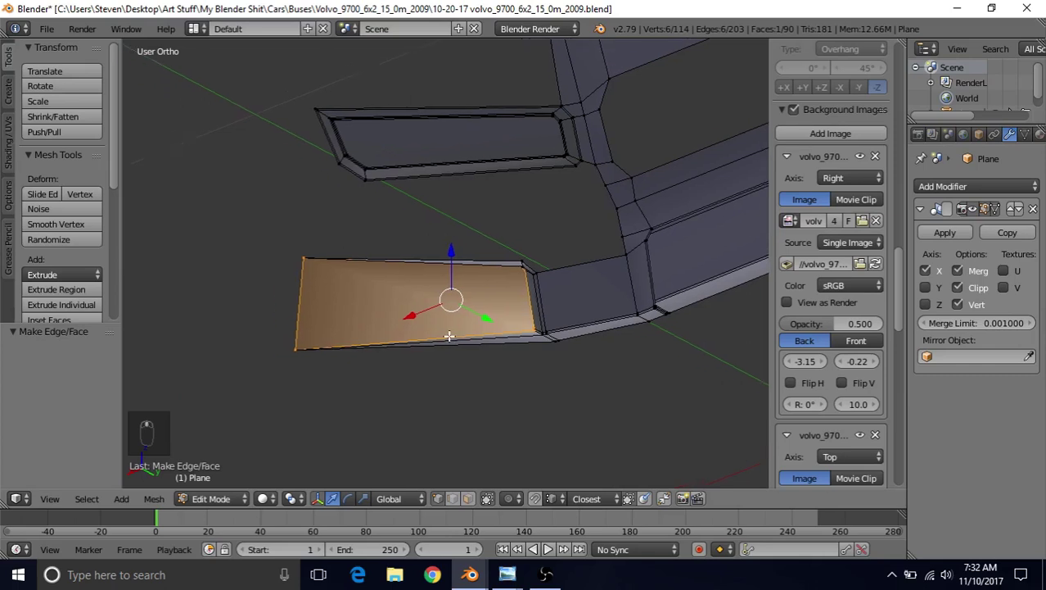
scroll(449, 336, up, 1)
key(Tab)
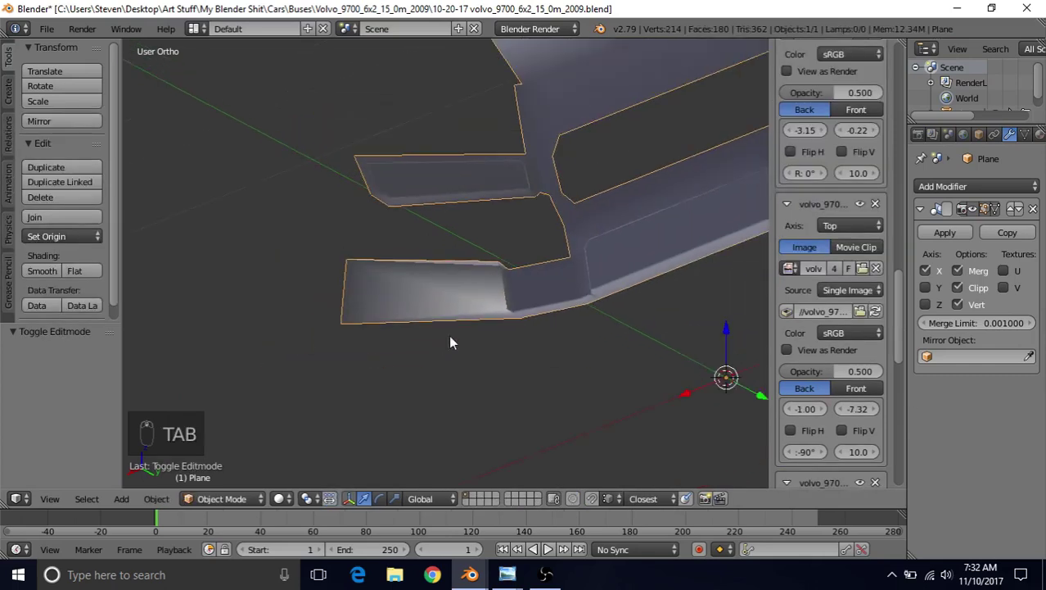
mouse_move(458, 291)
middle_down()
mouse_move(463, 234)
mouse_move(447, 299)
middle_up()
Try to inset the fog-lamp recess face with a thickness of 0.0048, and check the shading in Object Mode.
key(Tab)
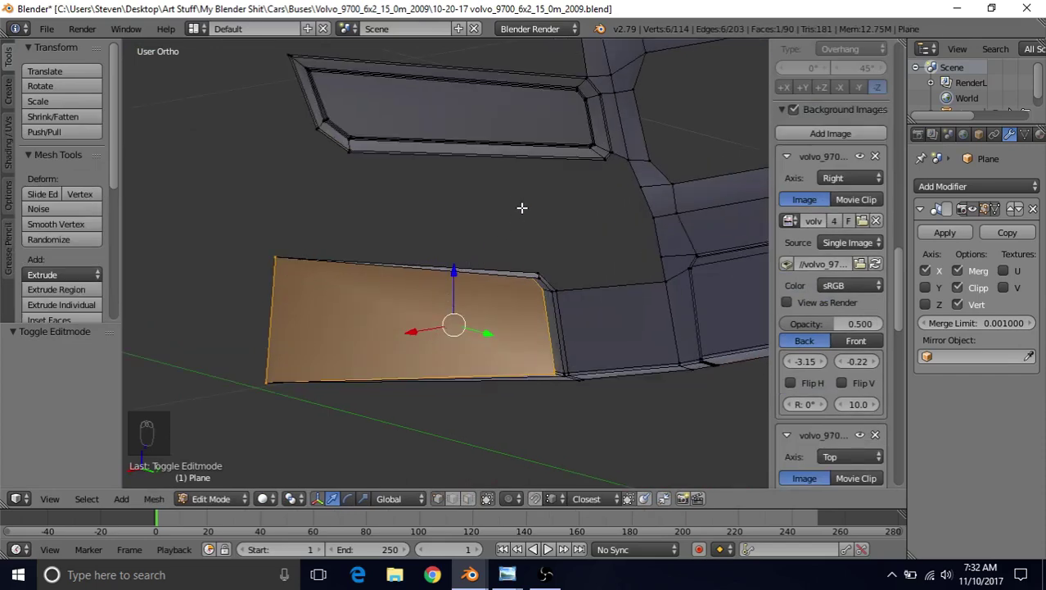
key(i)
key(b)
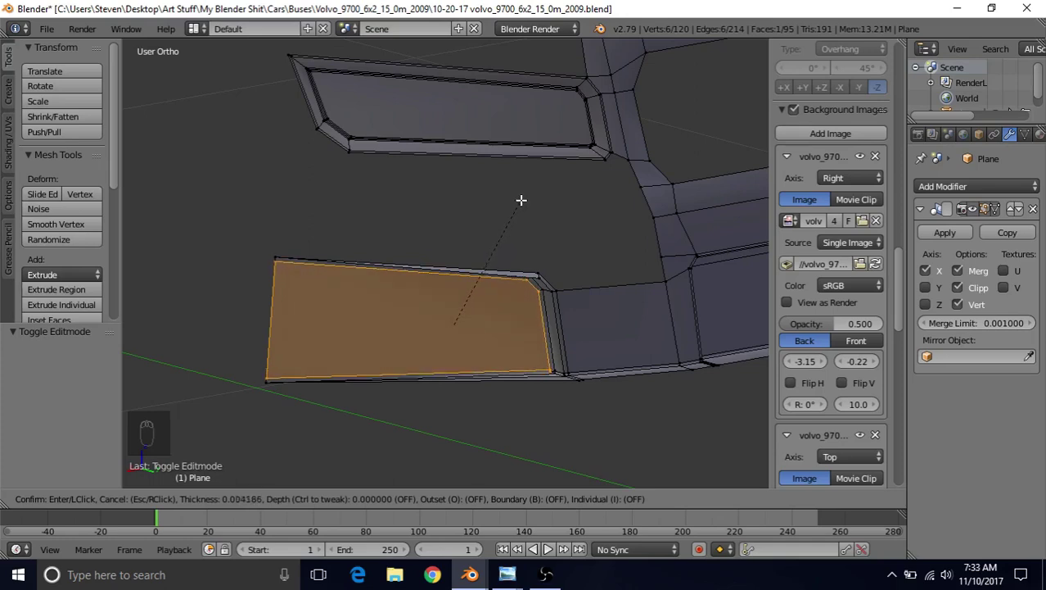
click(521, 201)
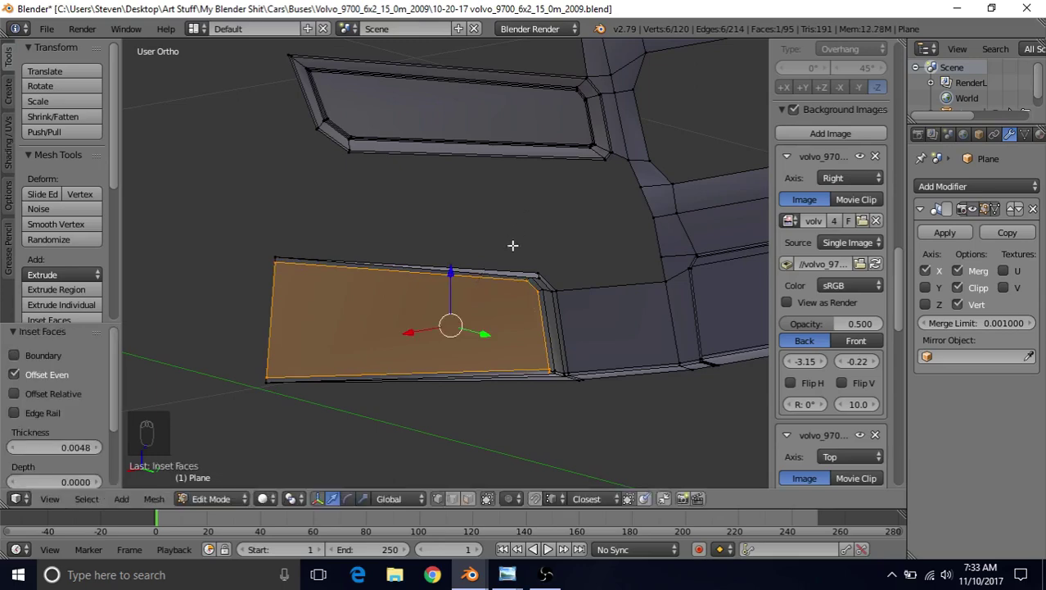
key(Tab)
scroll(481, 297, down, 6)
middle_drag(486, 239, 460, 246)
scroll(460, 245, up, 5)
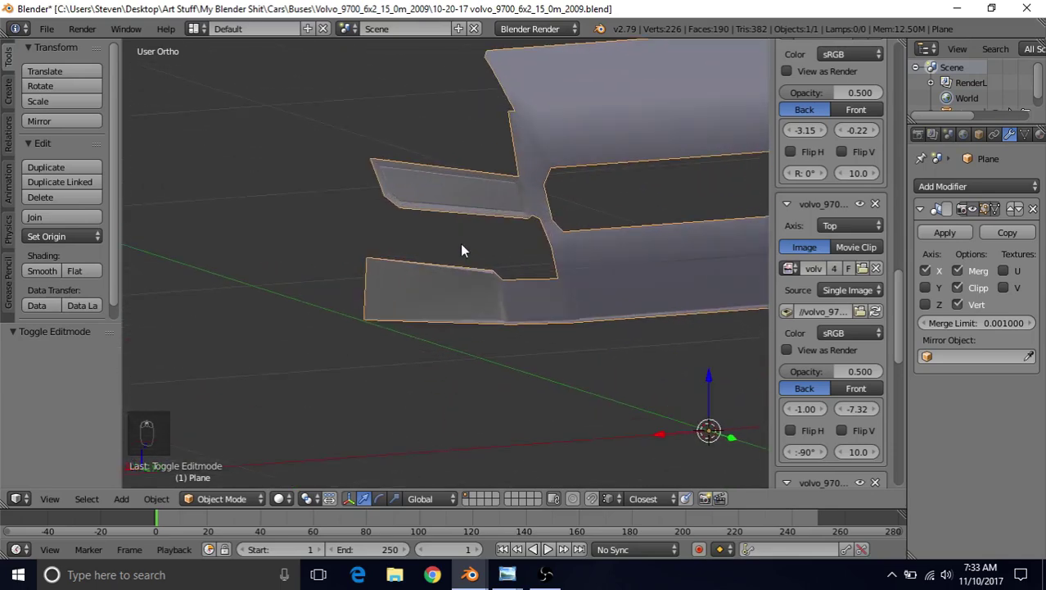
Undo the inset of the fog-lamp recess face.
key(Tab)
key(ctrl+z)
key(ctrl+z)
key(ctrl+z)
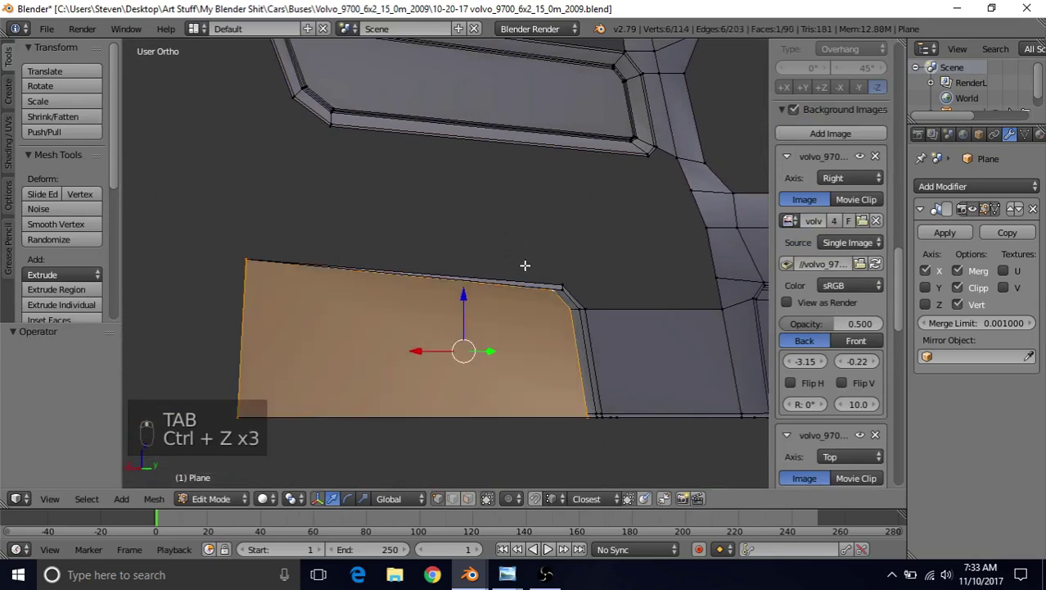
Inset the fog-lamp recess face by a narrow margin to sharpen the shading along its border.
scroll(528, 271, up, 2)
key(i)
key(b)
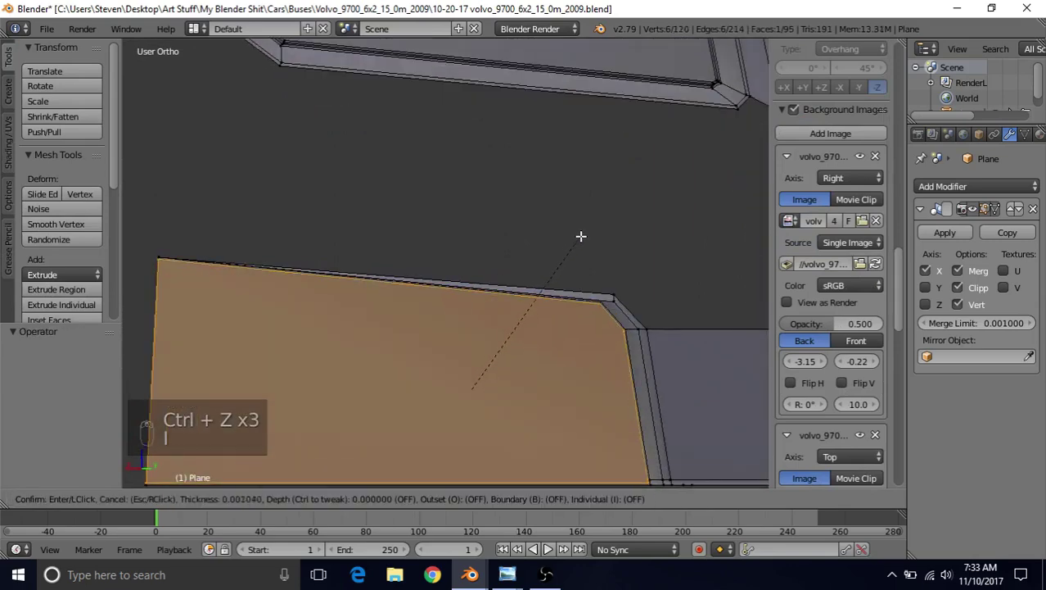
click(577, 279)
Examine the inset fog-lamp recess and the whole bus front from several angles in Object Mode.
key(Tab)
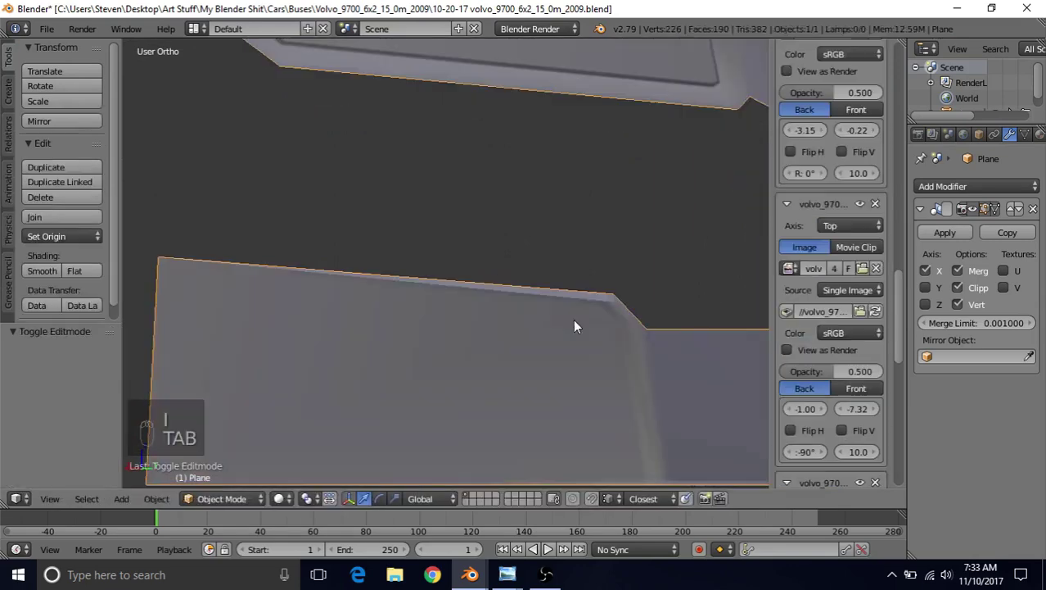
scroll(564, 339, down, 4)
middle_drag(529, 257, 564, 262)
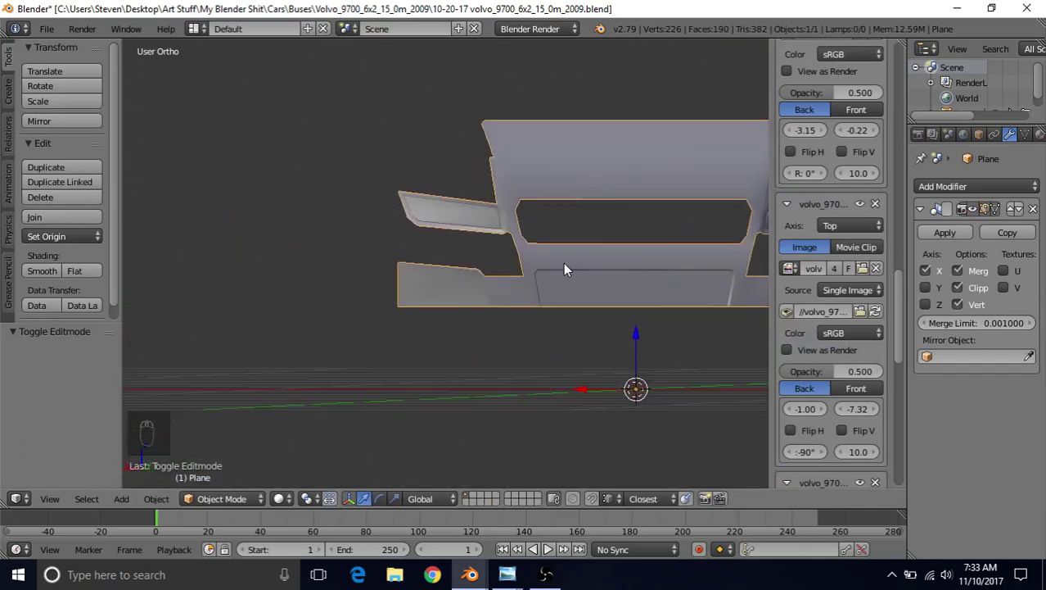
scroll(515, 297, up, 3)
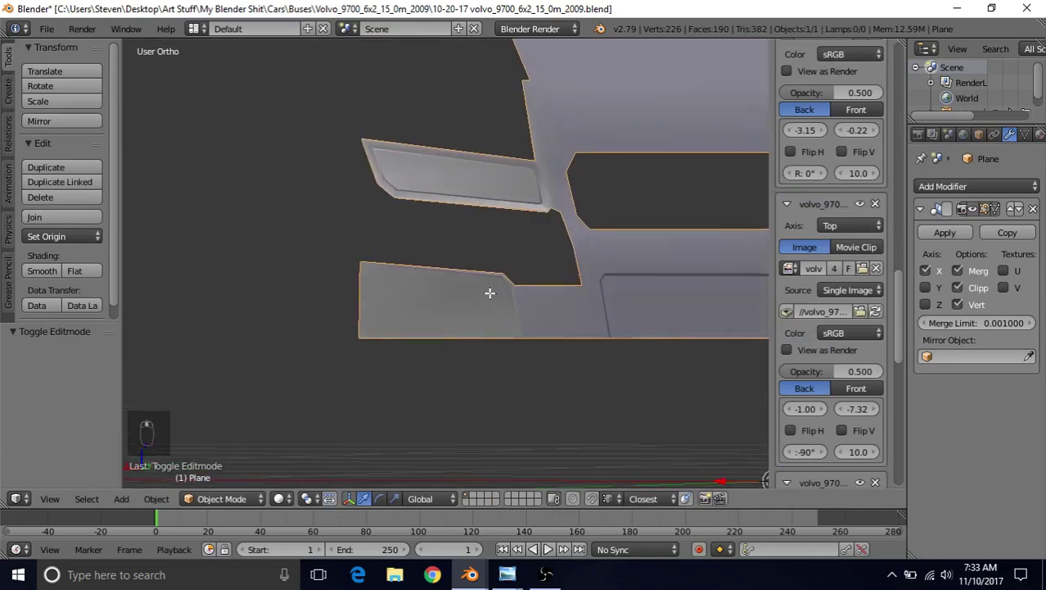
key(Tab)
scroll(488, 295, up, 3)
key(Tab)
scroll(484, 357, down, 5)
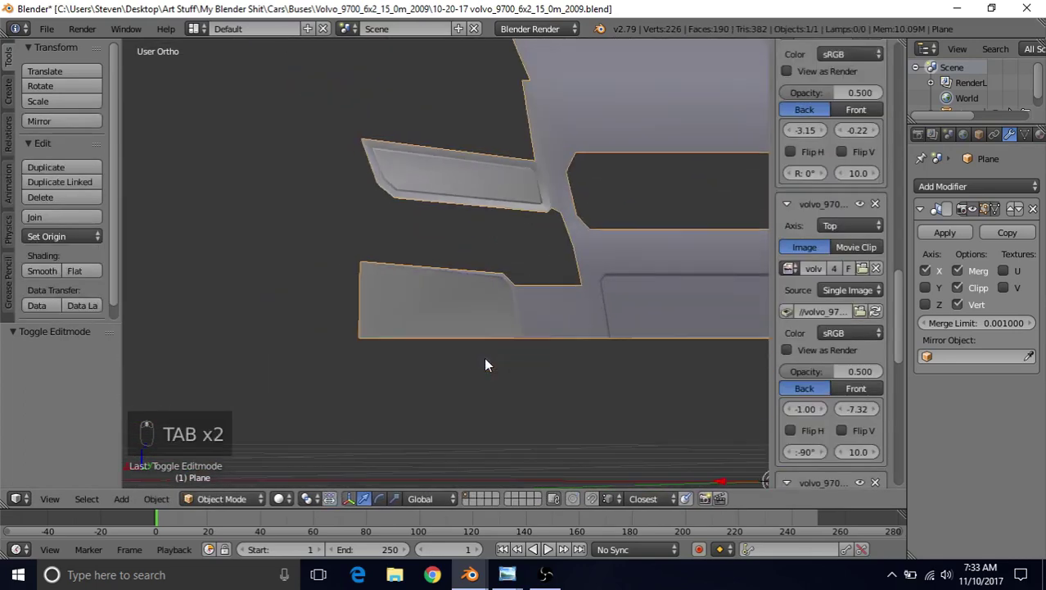
middle_drag(484, 357, 442, 287)
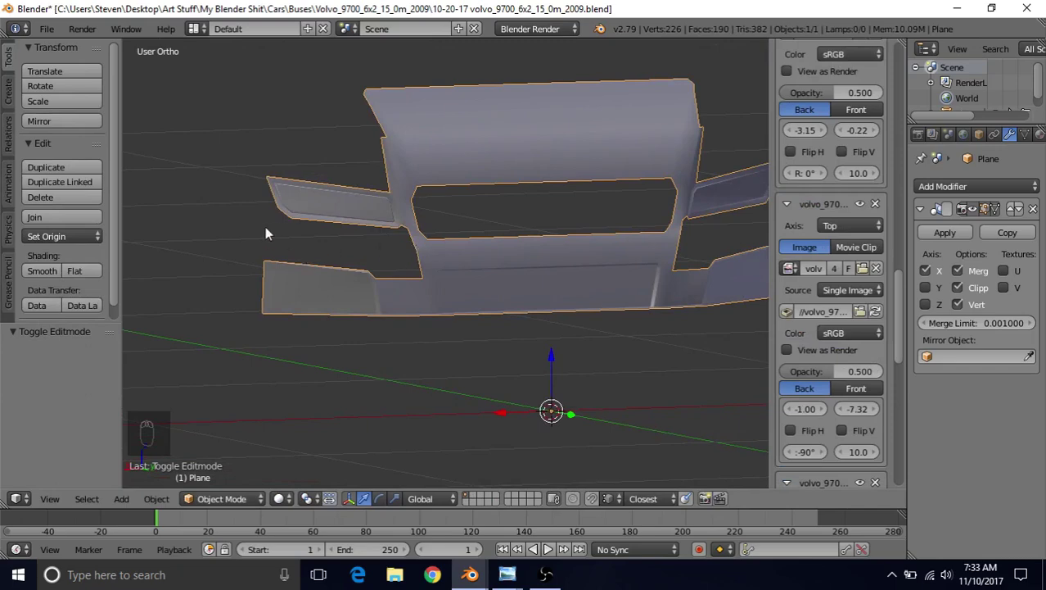
middle_drag(624, 232, 602, 231)
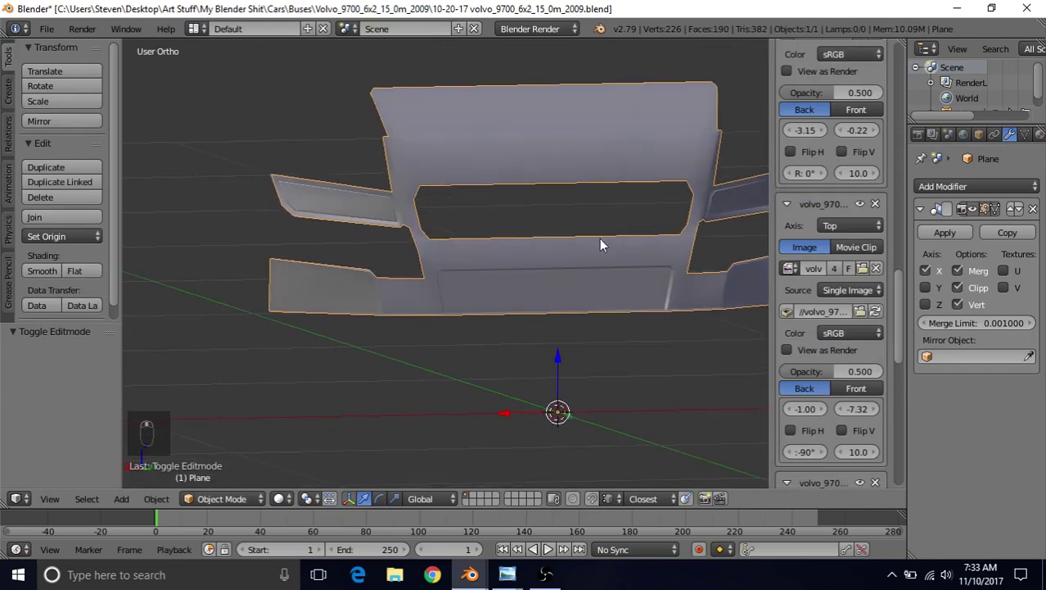
In the wireframe front view, move the outer body-edge vertex between the headlight and fog-lamp recess about 0.0008 along X.
key(KP_1)
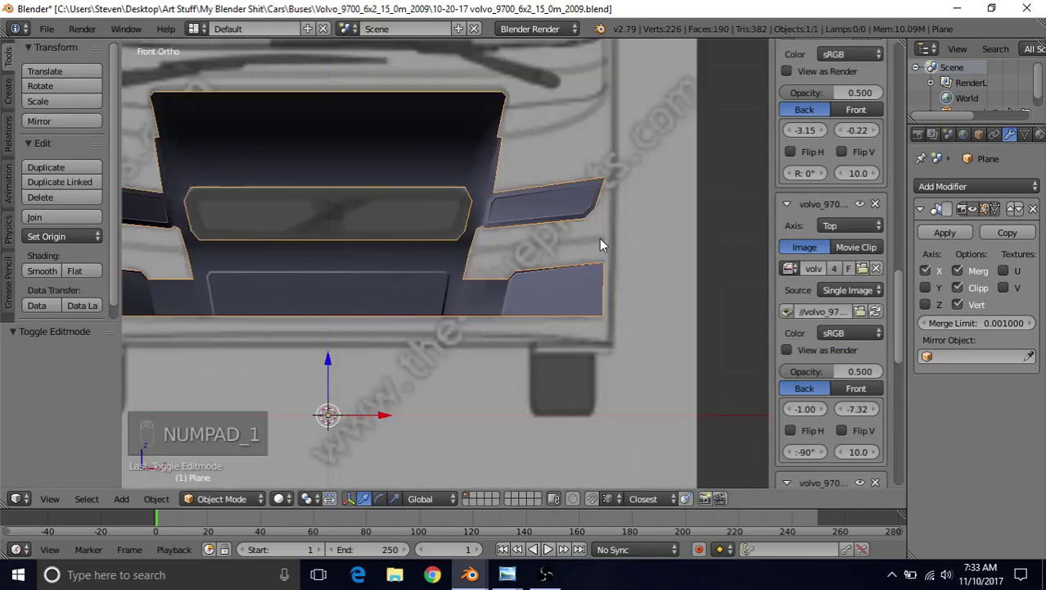
scroll(573, 241, up, 1)
key(Tab)
scroll(541, 236, up, 4)
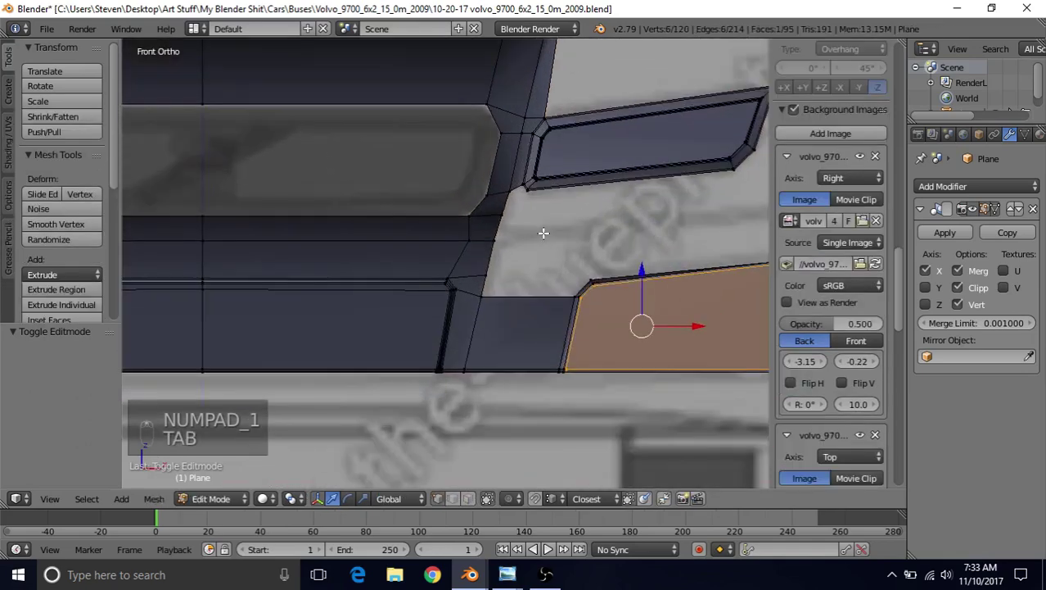
scroll(524, 241, down, 1)
key(z)
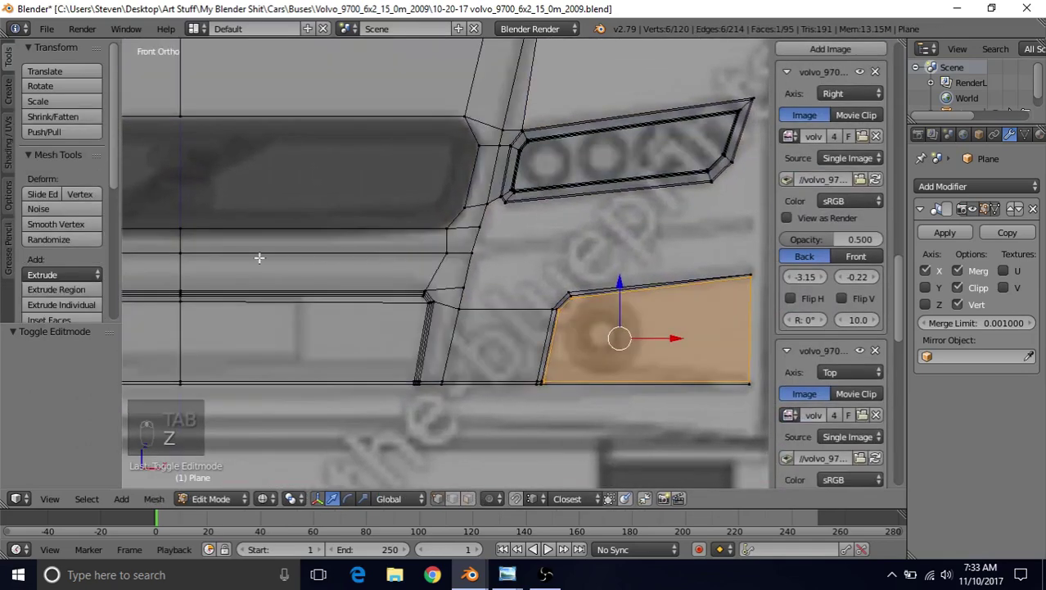
shift+middle_drag(478, 256, 392, 285)
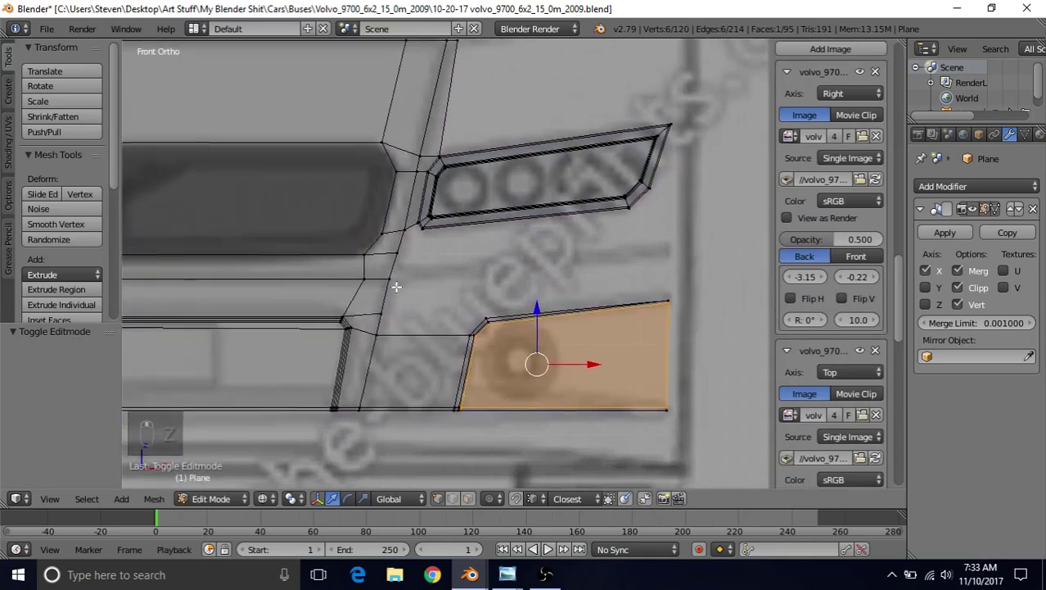
right_click(387, 280)
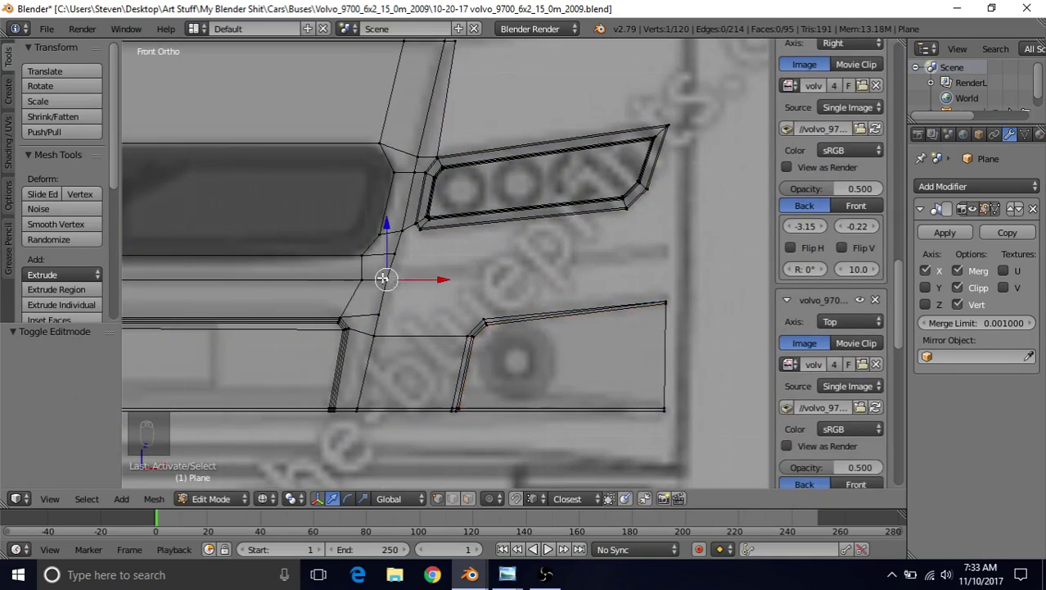
drag(438, 280, 441, 280)
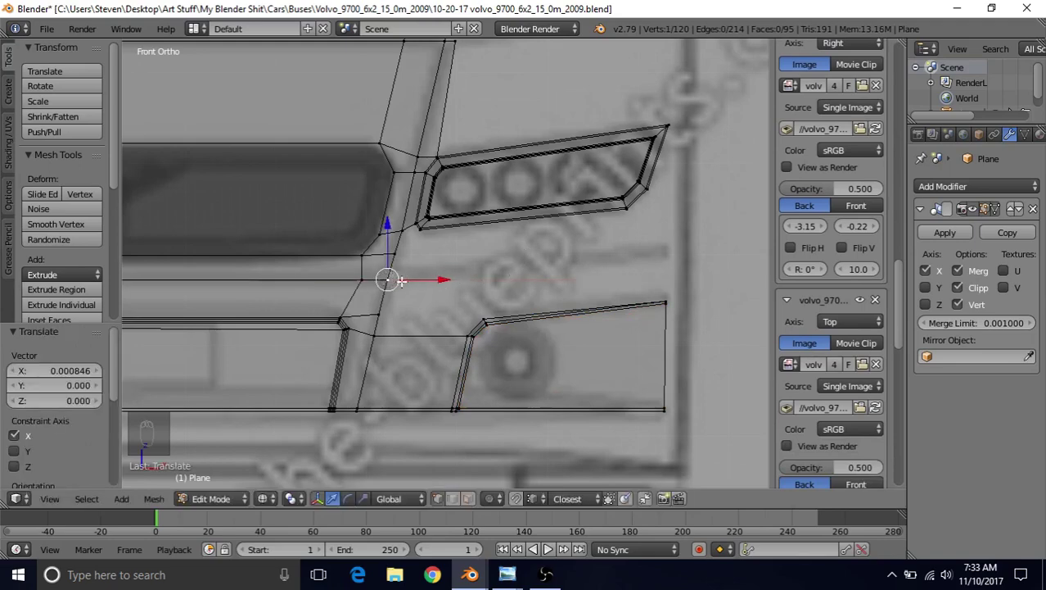
Extrude the outer body-edge vertex about 0.306 along X and 0.031 along Z, and move the new vertex about -0.172 along Y in side view.
key(e)
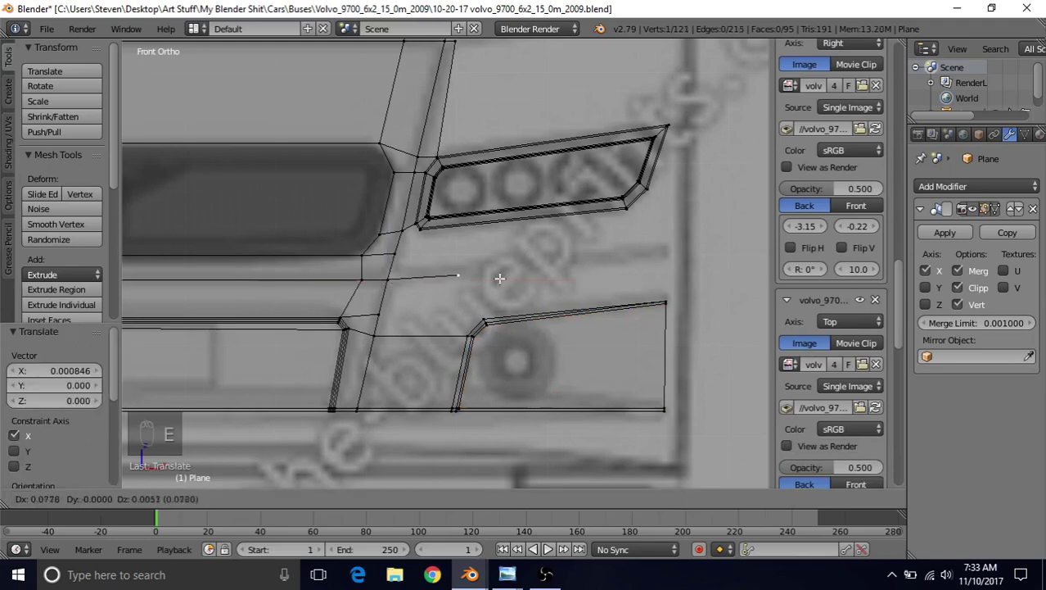
click(681, 260)
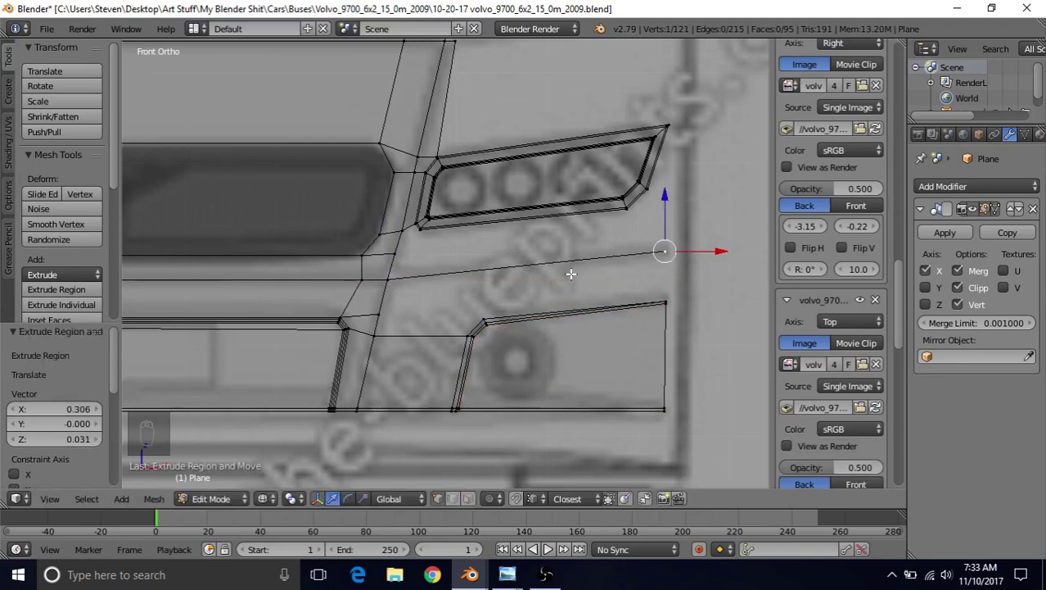
key(KP_3)
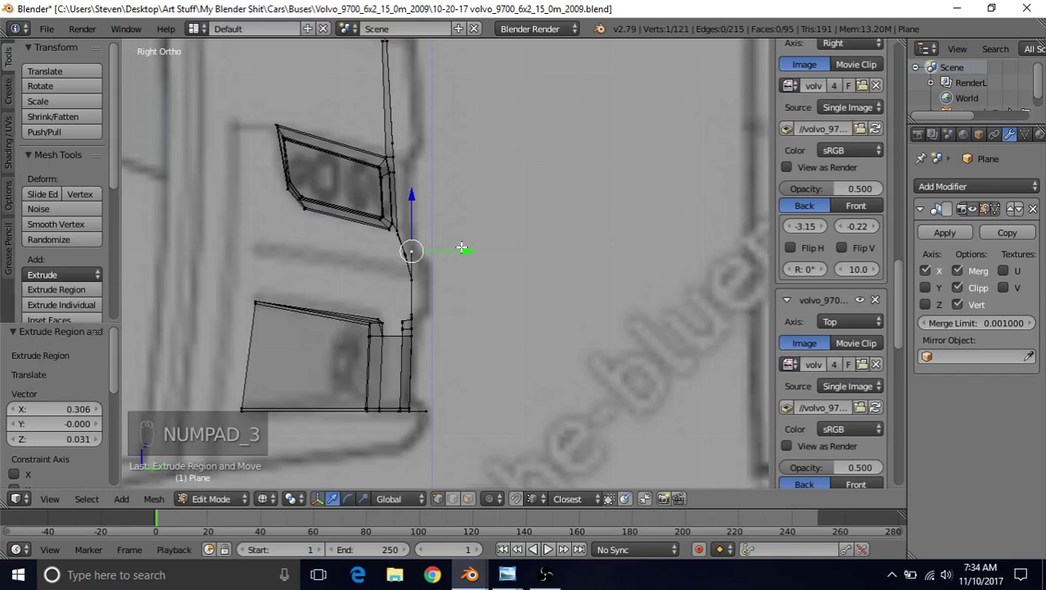
drag(461, 247, 307, 244)
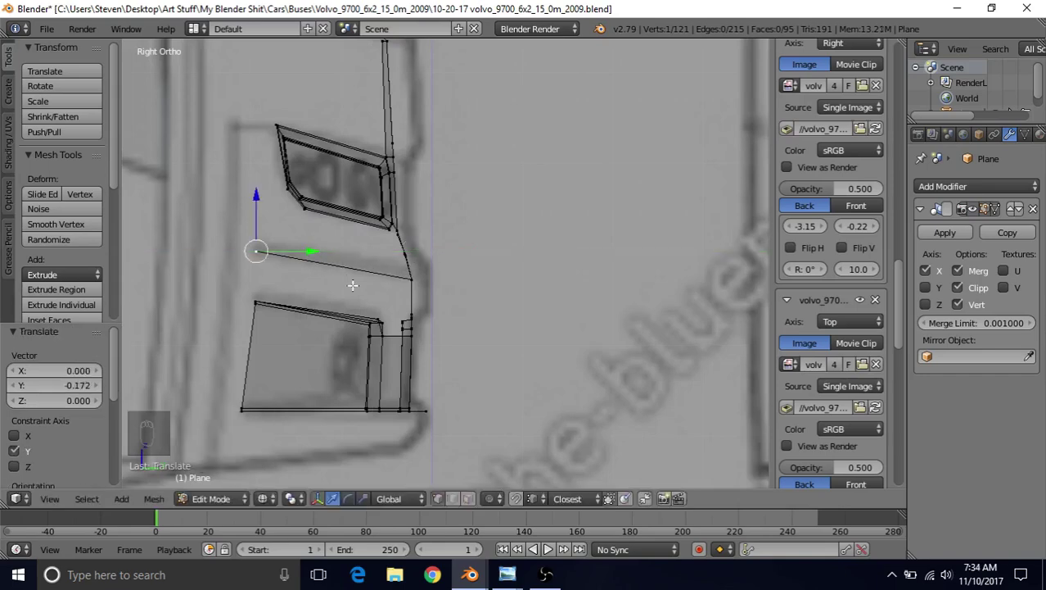
In the front view, fill a four-sided face between the body edge and the fog-lamp recess's angled inner upper corner.
key(KP_1)
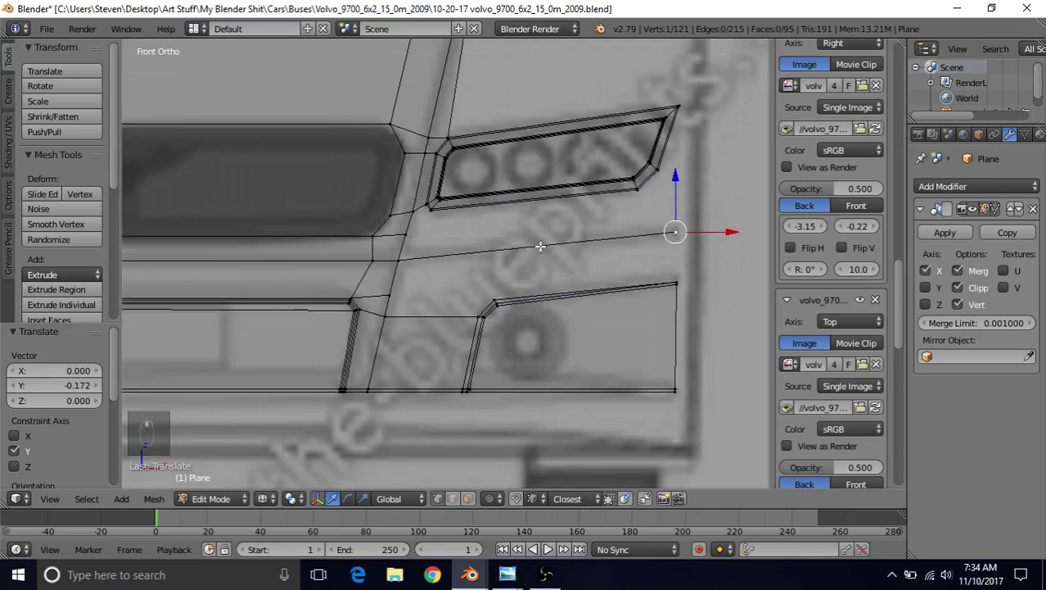
scroll(542, 259, up, 2)
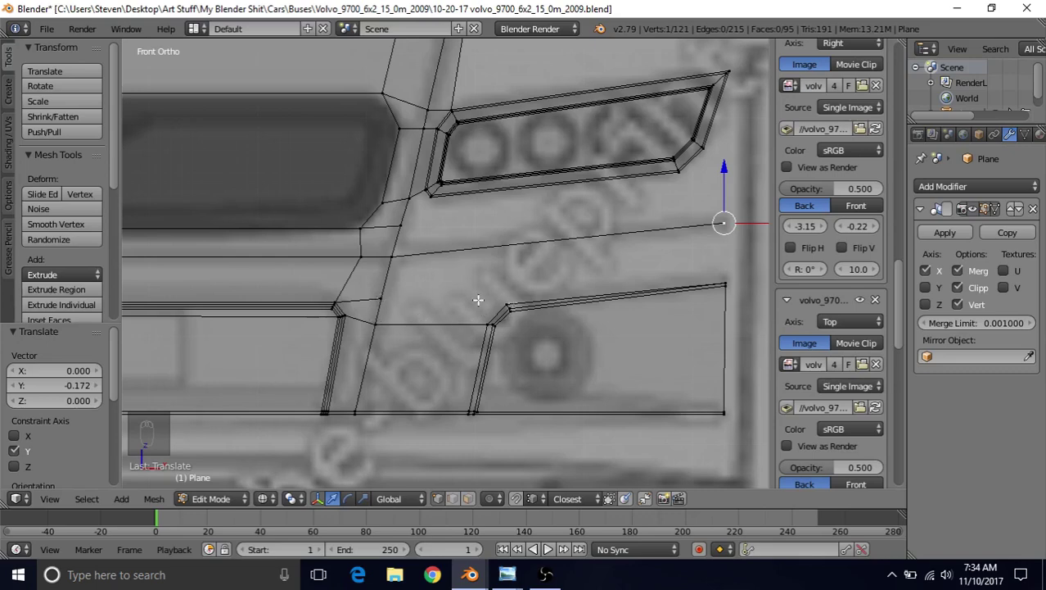
right_click(384, 298)
shift+right_click(501, 300)
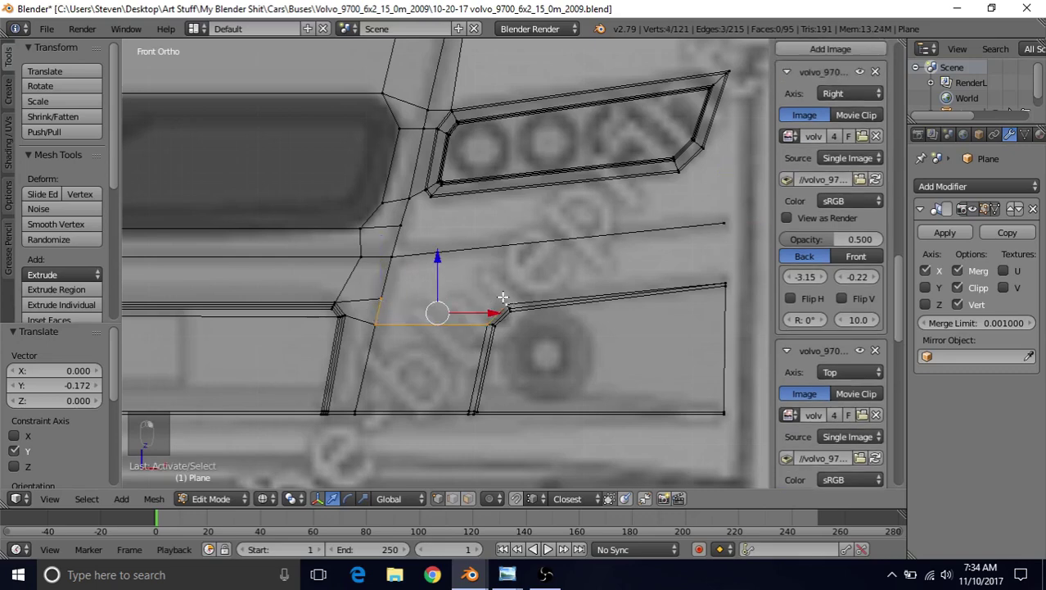
key(f)
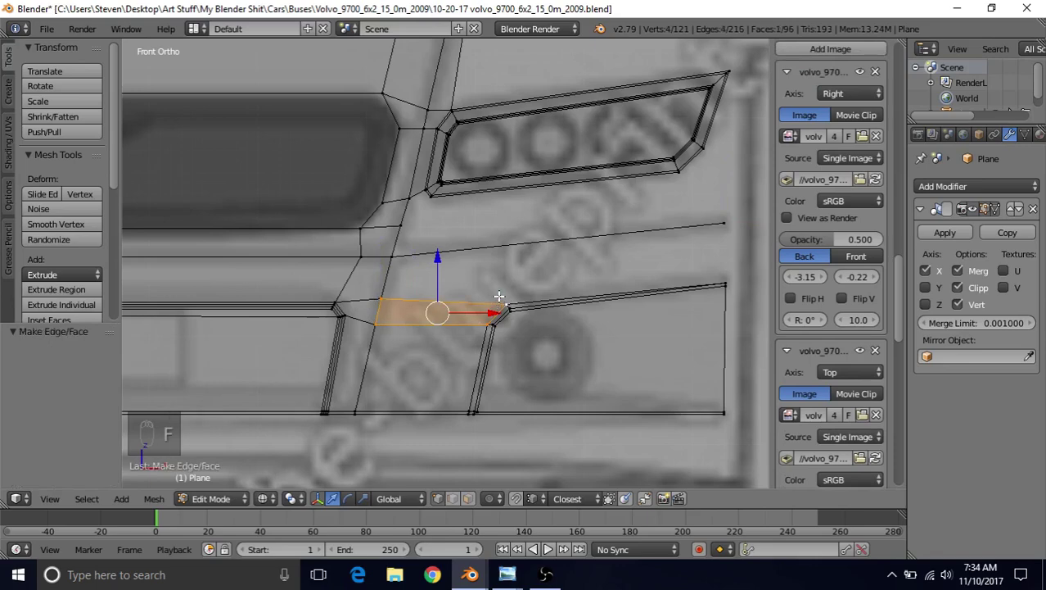
Add one midpoint vertex to the newly extruded edge between the headlight and the fog-lamp recess.
right_click(506, 302)
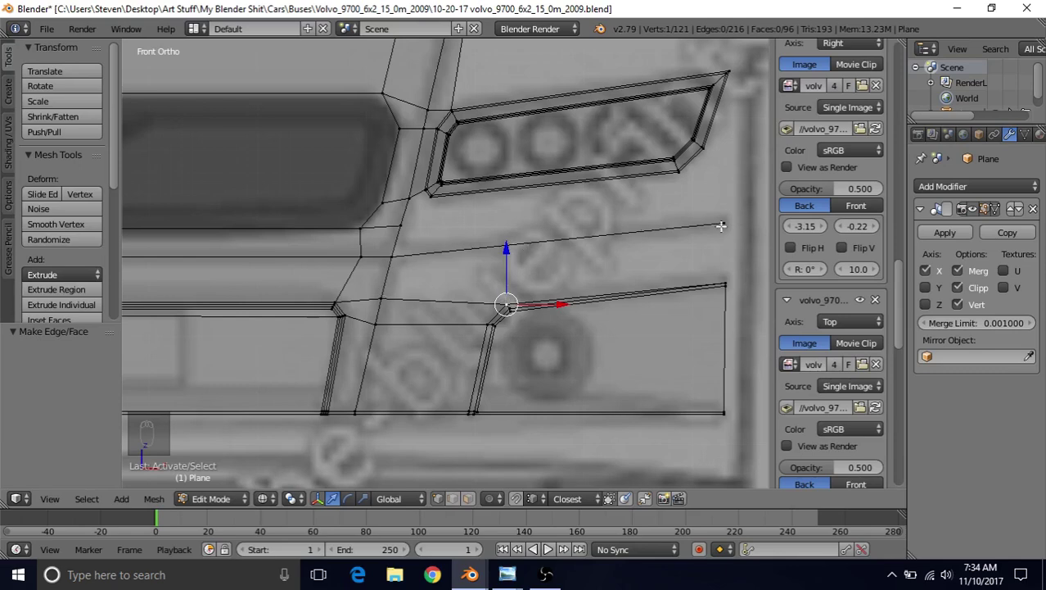
key(ctrl+r)
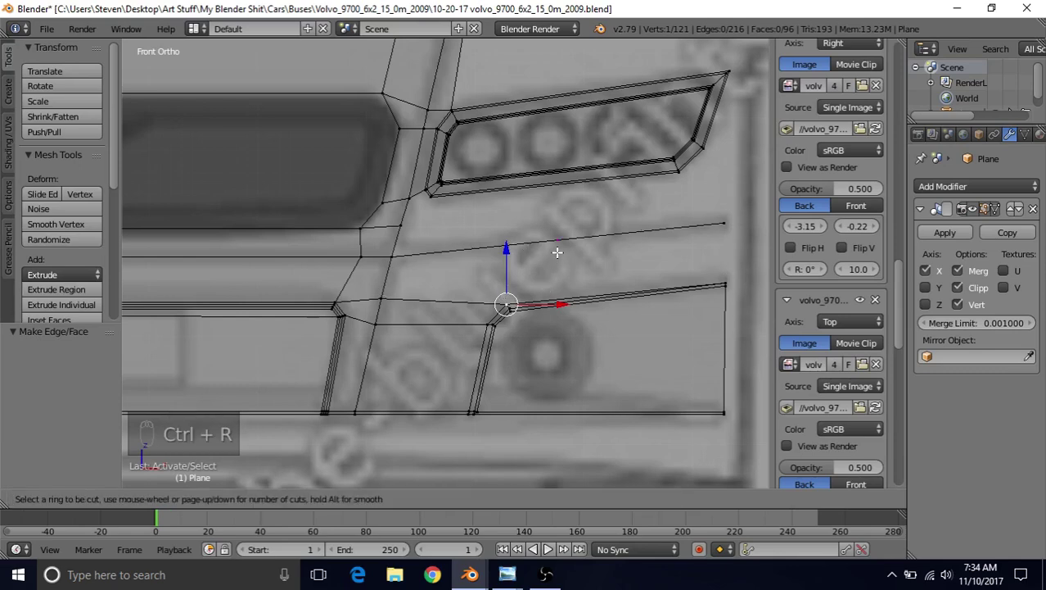
click(557, 250)
click(556, 250)
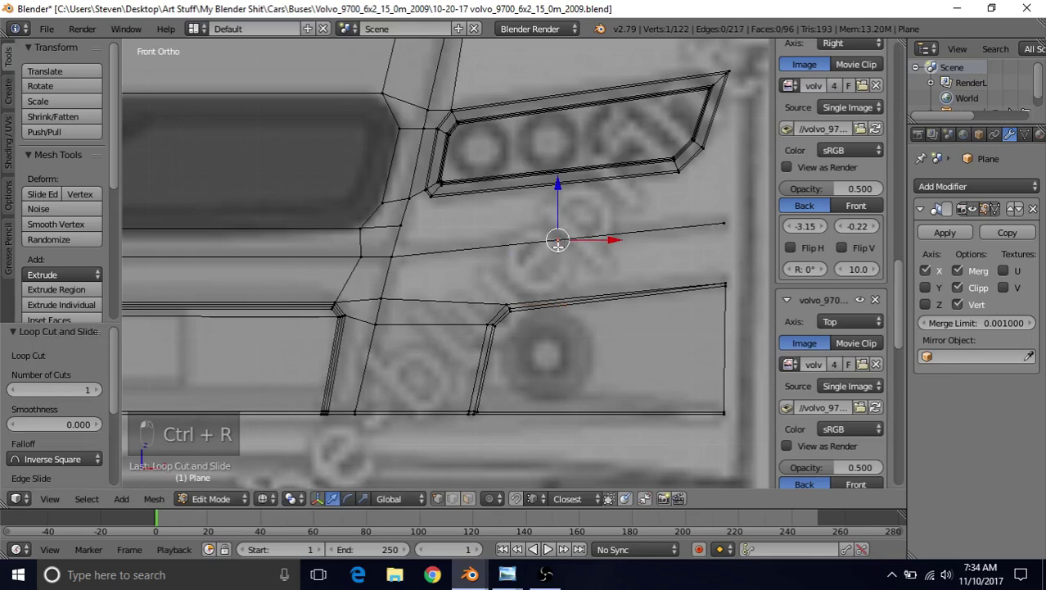
Fill two faces between the extruded edge and the top of the fog-lamp recess, from the body edge to the outer end.
right_click(403, 257)
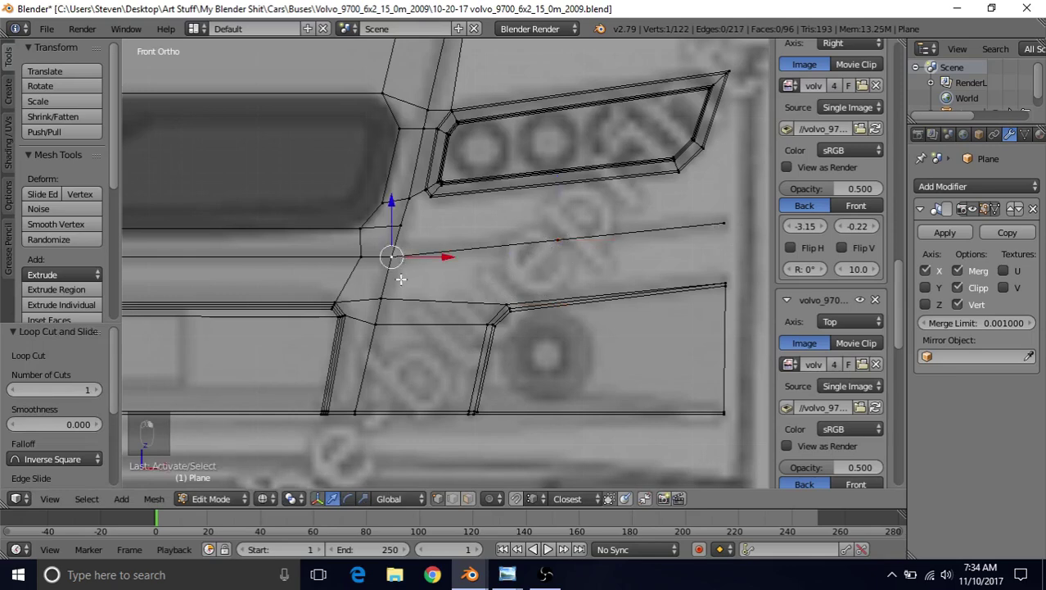
right_click(397, 281)
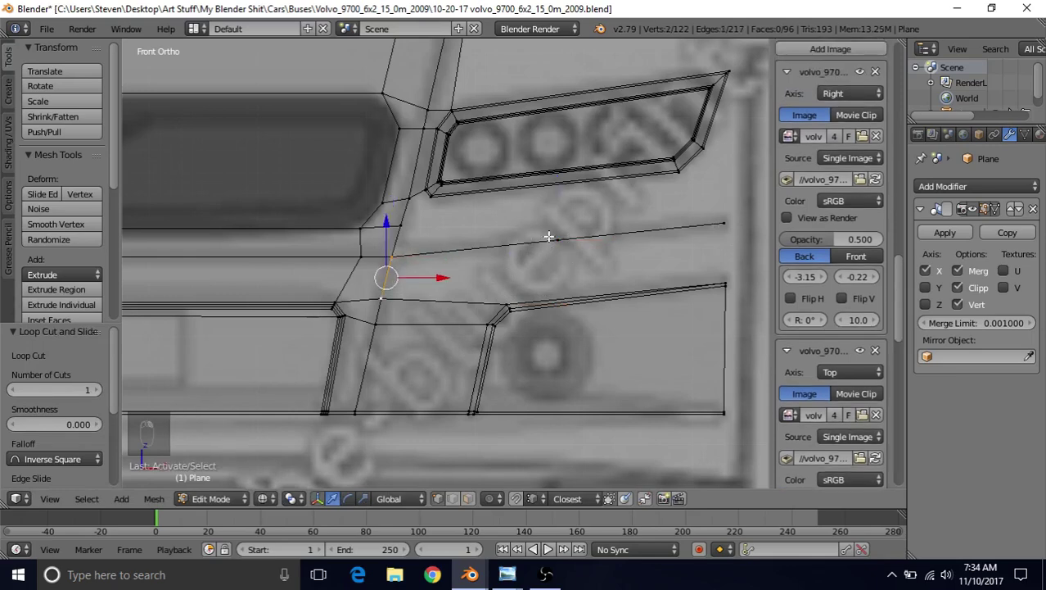
key(f)
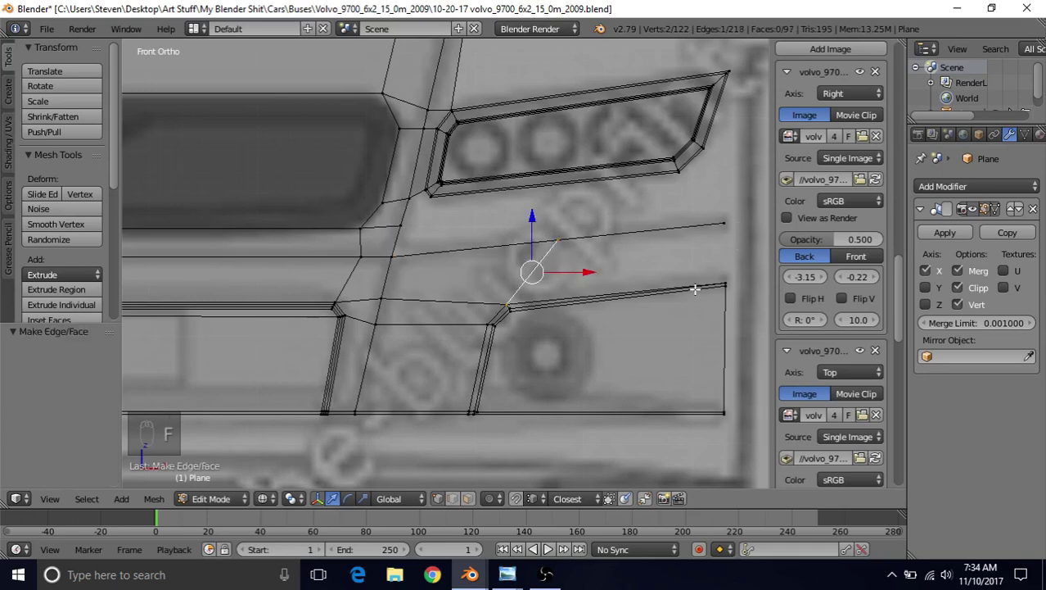
key(f)
Examine the new panel above the fog-lamp recess and the whole bus front in solid shading in Object Mode.
scroll(597, 308, down, 3)
key(z)
key(Tab)
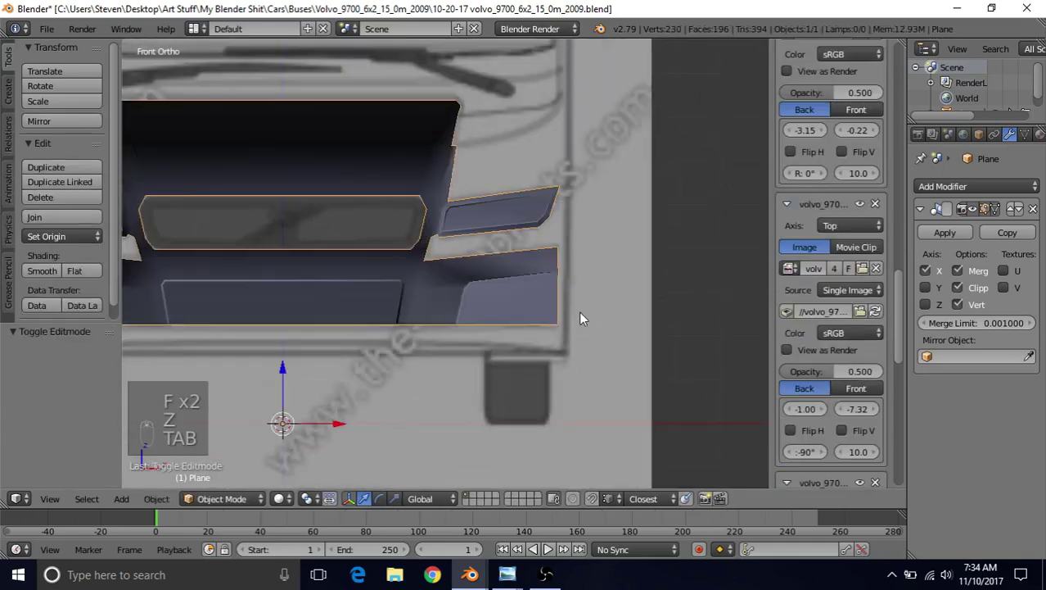
scroll(579, 316, down, 1)
key(z)
middle_drag(581, 270, 284, 269)
key(z)
scroll(336, 294, up, 3)
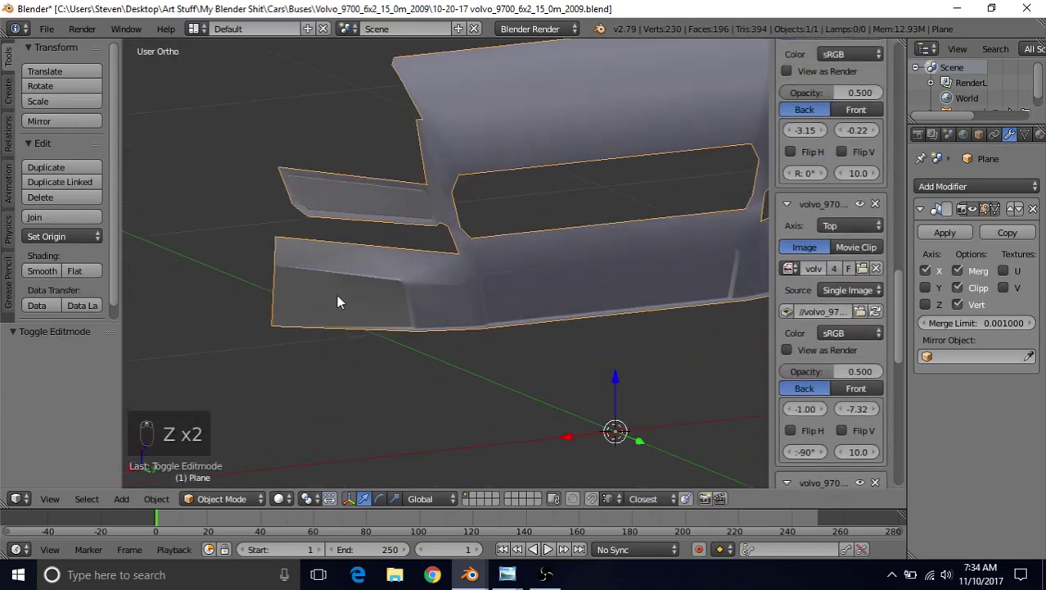
scroll(424, 261, up, 4)
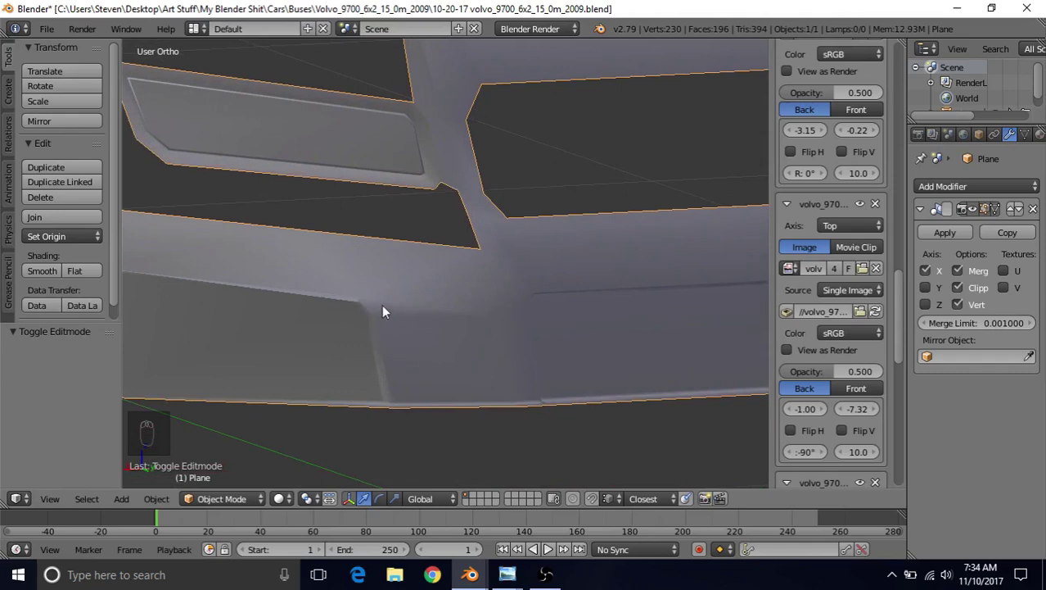
scroll(433, 328, down, 6)
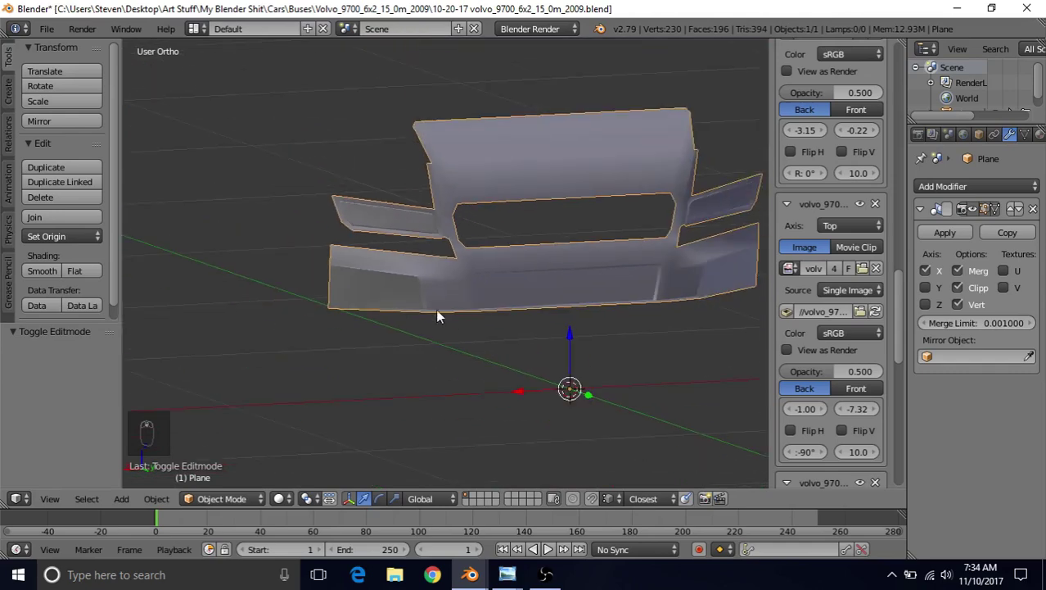
Move the inner vertex at the fog-lamp recess's angled upper corner about -0.005 along Y.
key(Tab)
scroll(436, 309, up, 2)
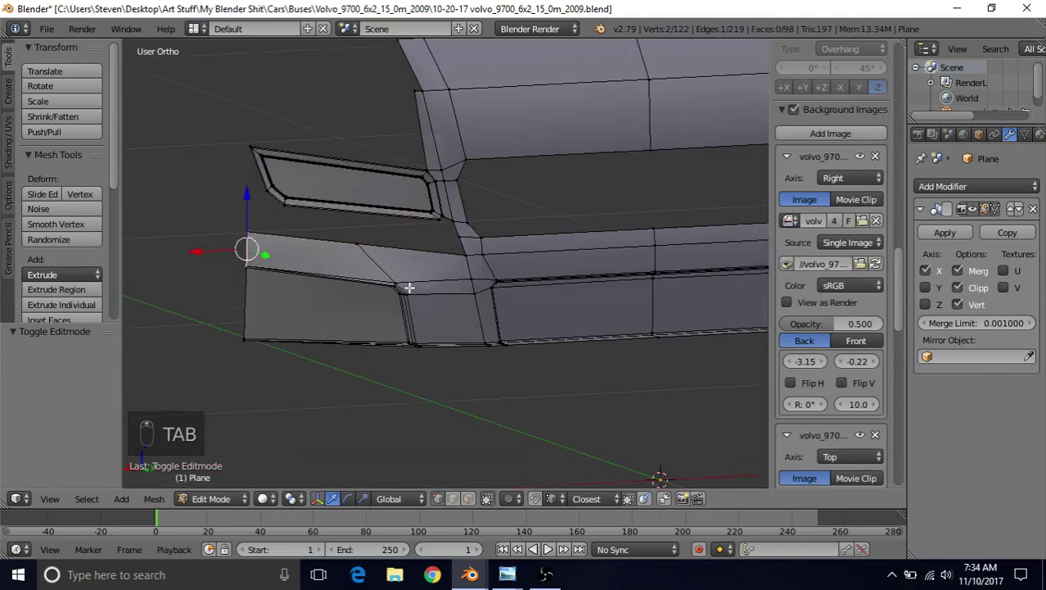
right_click(406, 286)
key(KP_Decimal)
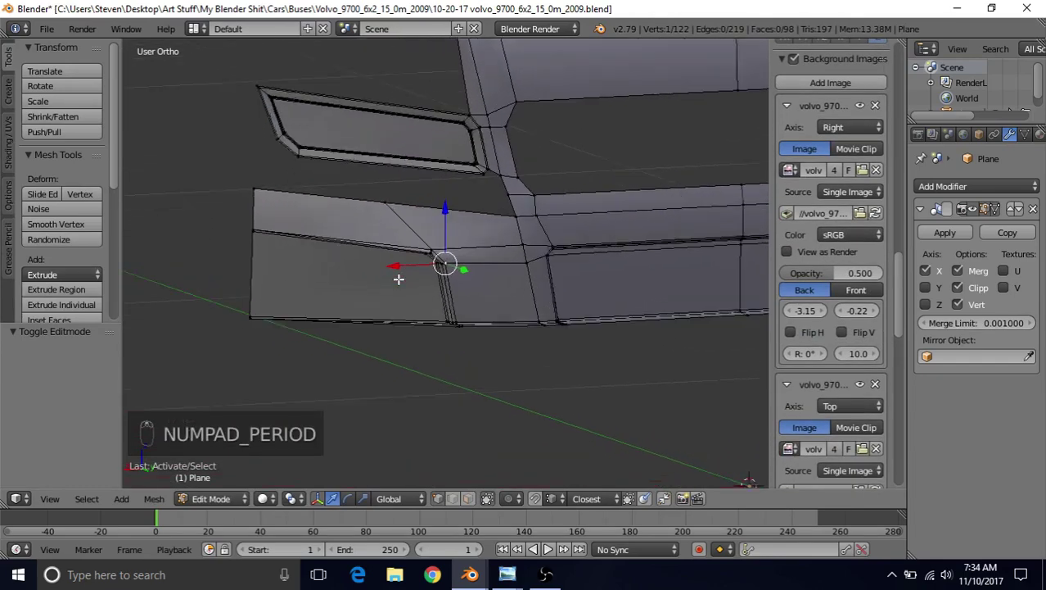
middle_drag(420, 244, 485, 261)
right_click(408, 237)
key(g)
key(y)
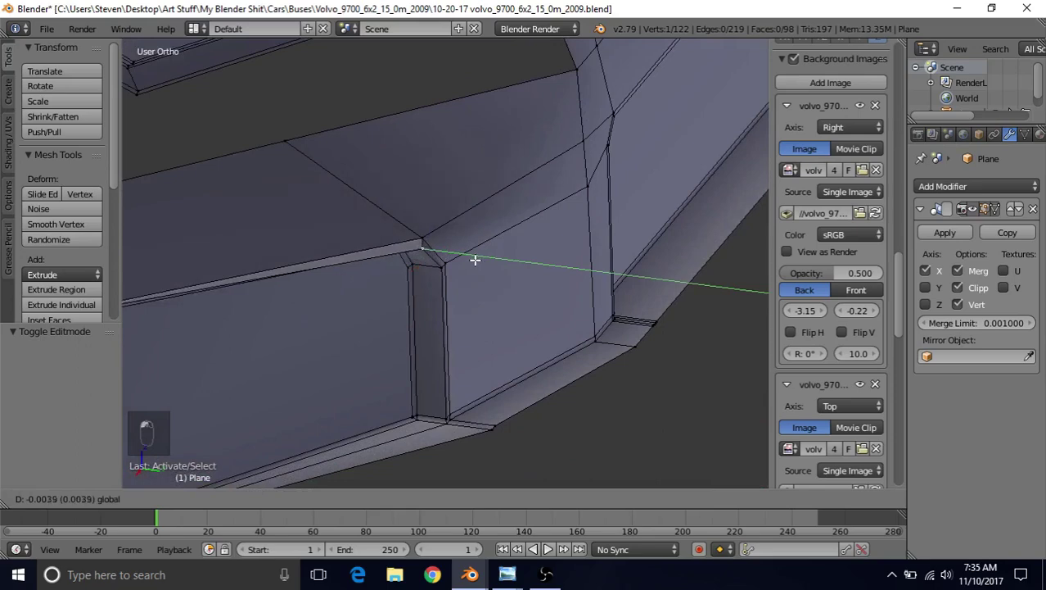
click(475, 258)
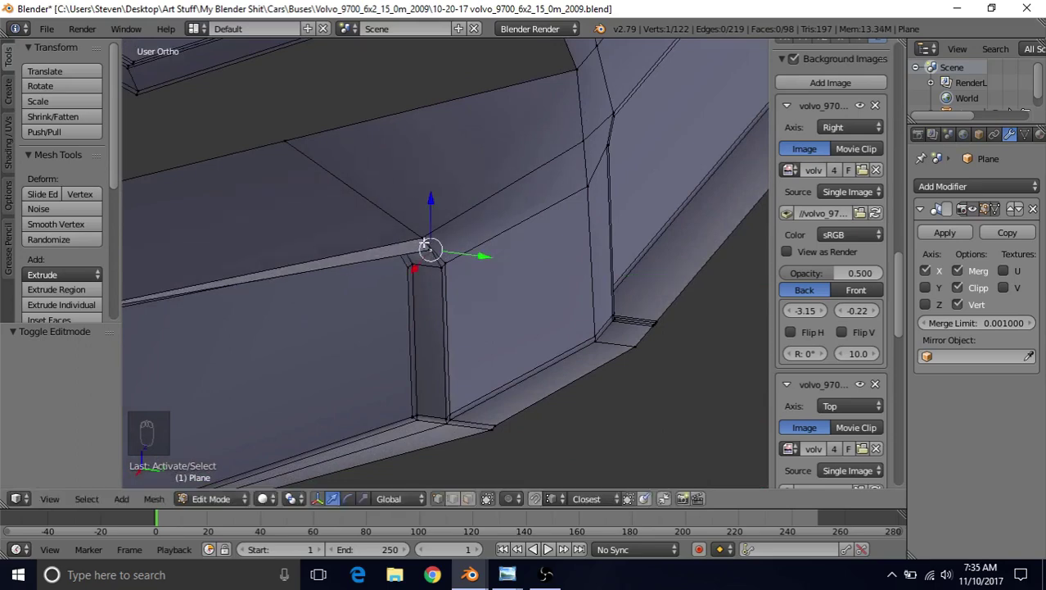
mouse_move(507, 274)
middle_down()
mouse_move(521, 288)
mouse_move(498, 264)
middle_up()
key(g)
key(y)
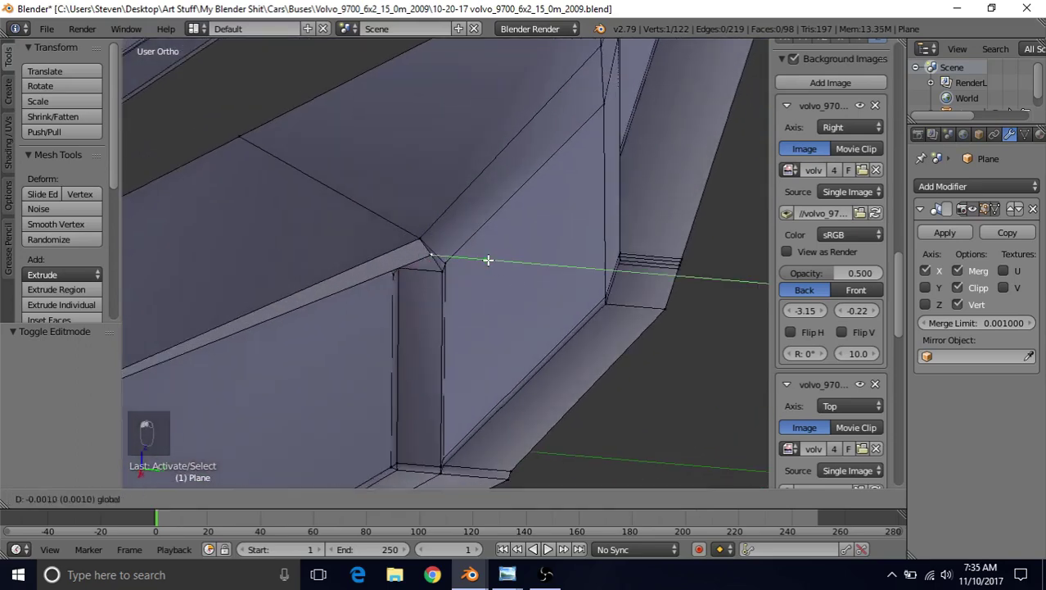
click(421, 253)
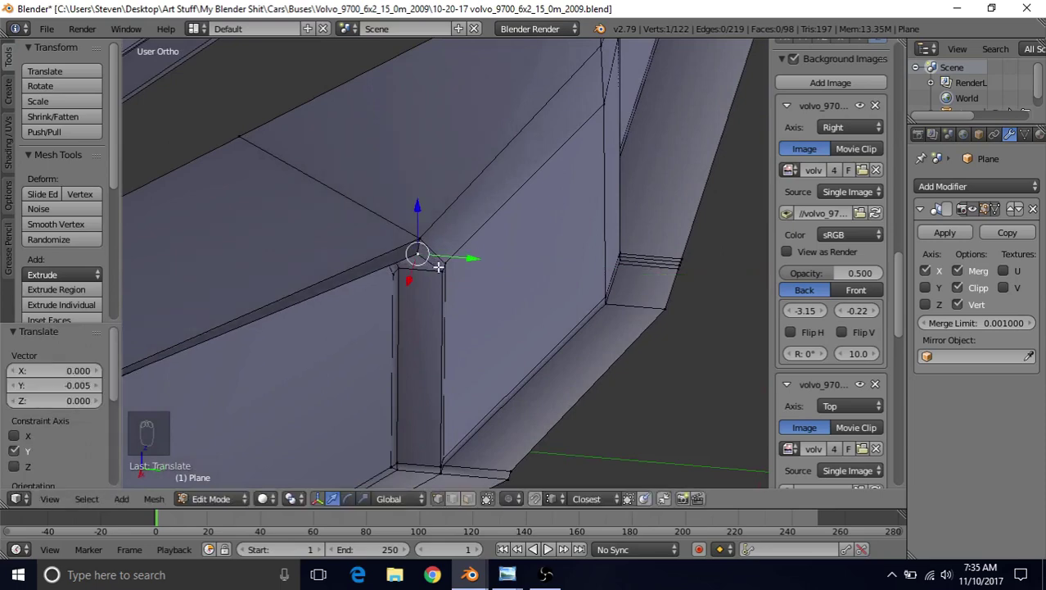
Move the same recess corner vertex another -0.002 along Y, and the corner vertex just below it about -0.003 along Y.
middle_drag(421, 253, 558, 304)
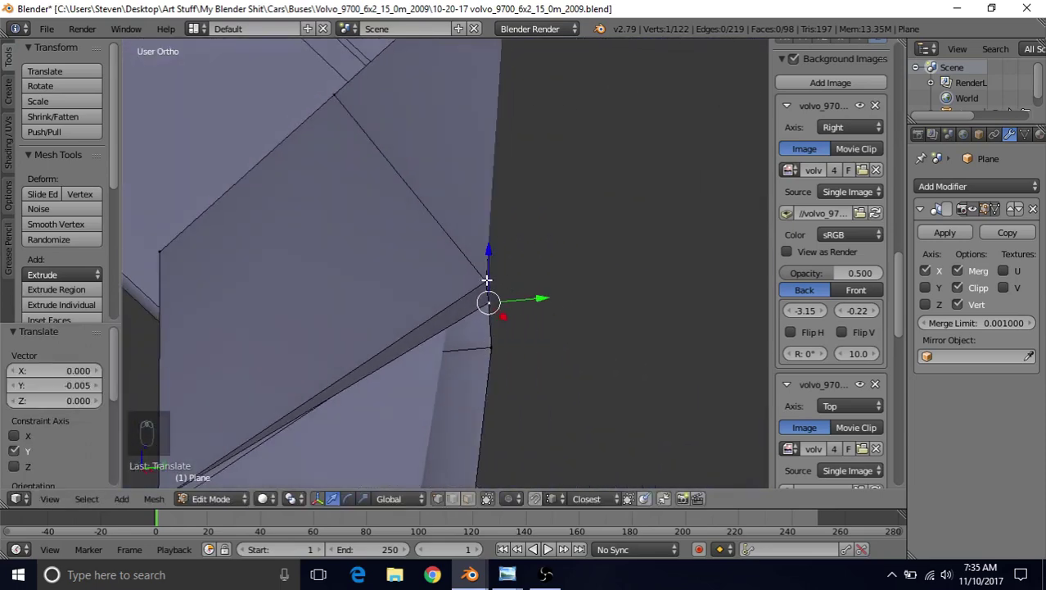
drag(546, 298, 536, 298)
right_click(490, 349)
middle_drag(490, 350, 447, 348)
middle_drag(546, 304, 620, 304)
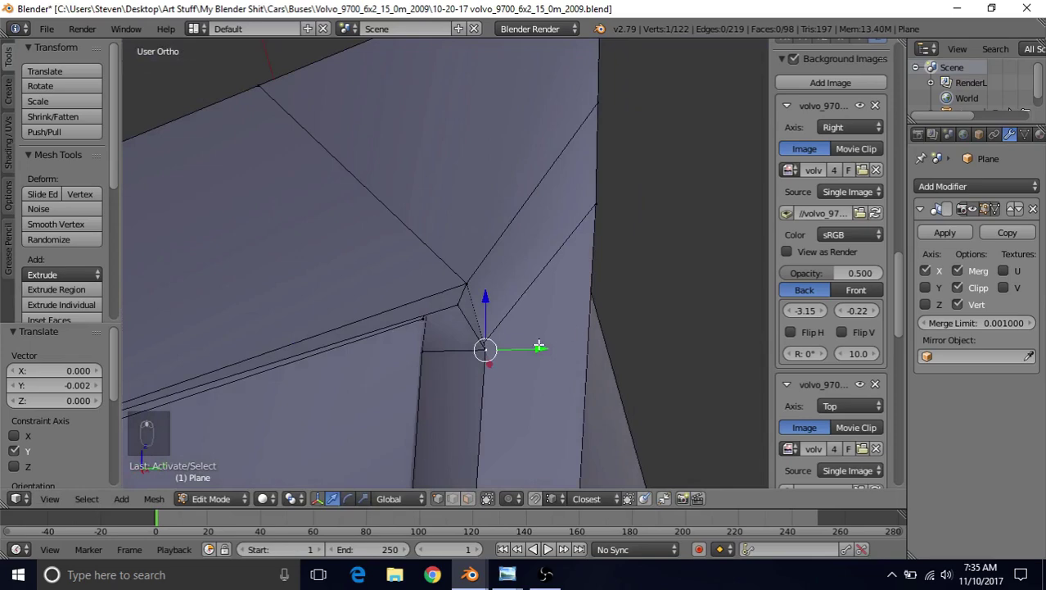
drag(538, 347, 509, 347)
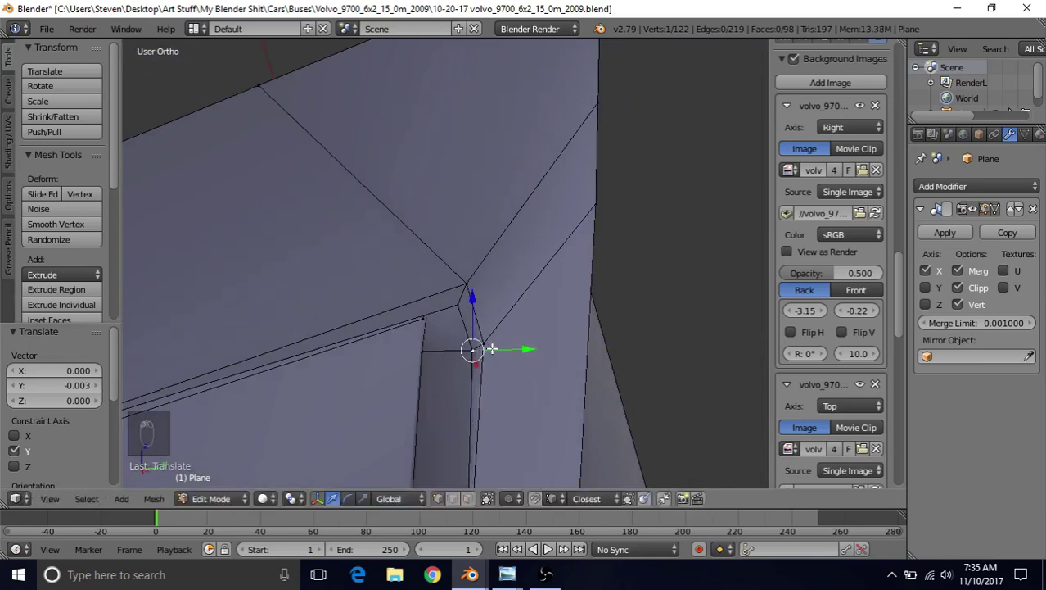
Check the recess in Object Mode, and slide the body-edge vertex level with its upper corner upward along its edge by a factor of 0.251.
scroll(501, 345, down, 5)
key(Tab)
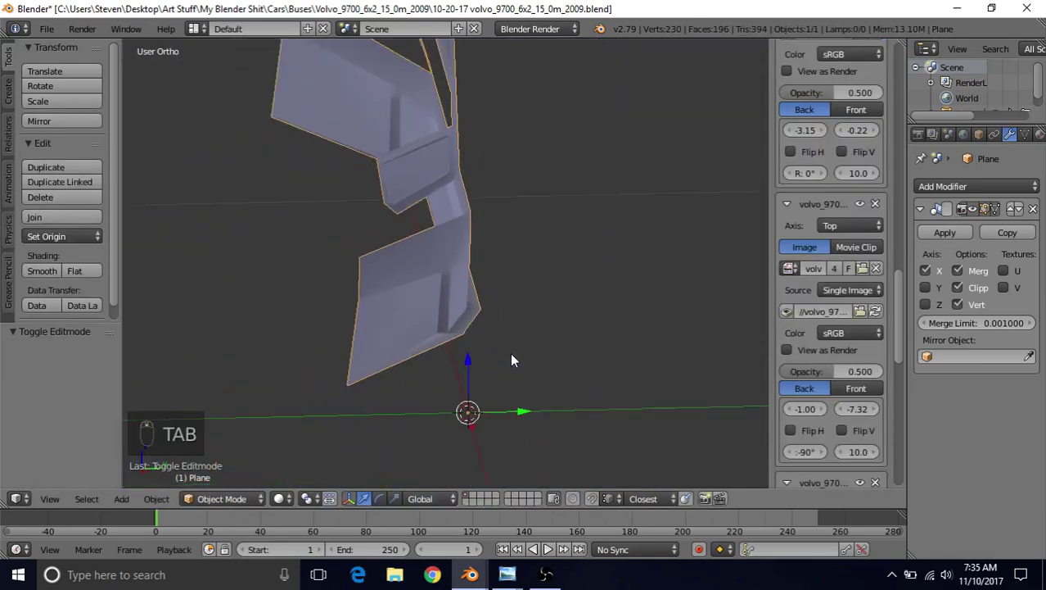
middle_drag(510, 352, 492, 237)
scroll(404, 276, up, 4)
mouse_move(403, 276)
middle_down()
mouse_move(358, 285)
mouse_move(345, 256)
mouse_move(402, 276)
middle_up()
scroll(359, 270, up, 2)
key(Tab)
scroll(402, 276, up, 2)
right_click(591, 257)
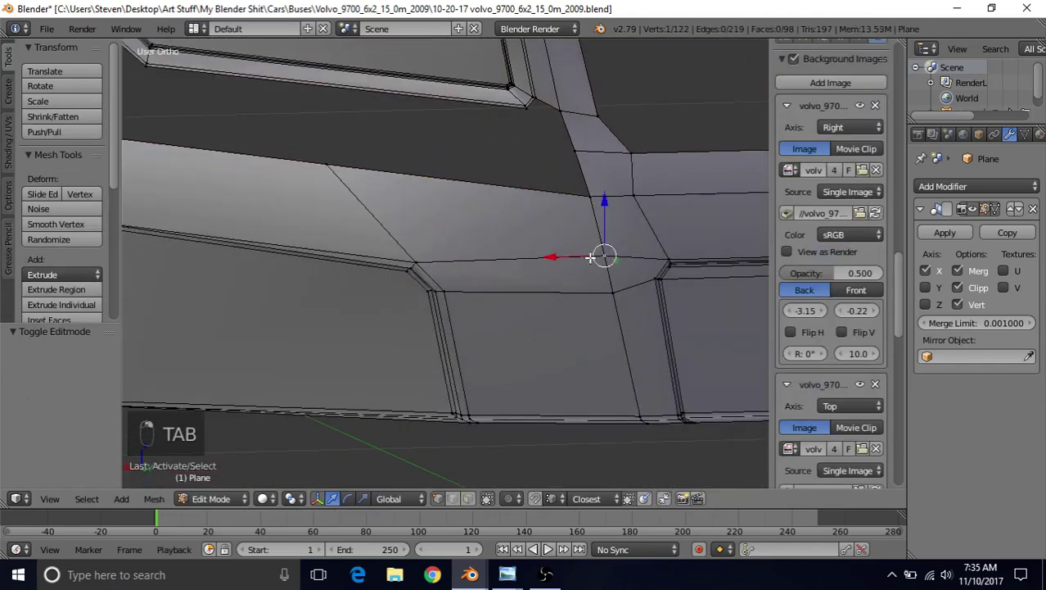
key(g)
key(g)
click(594, 208)
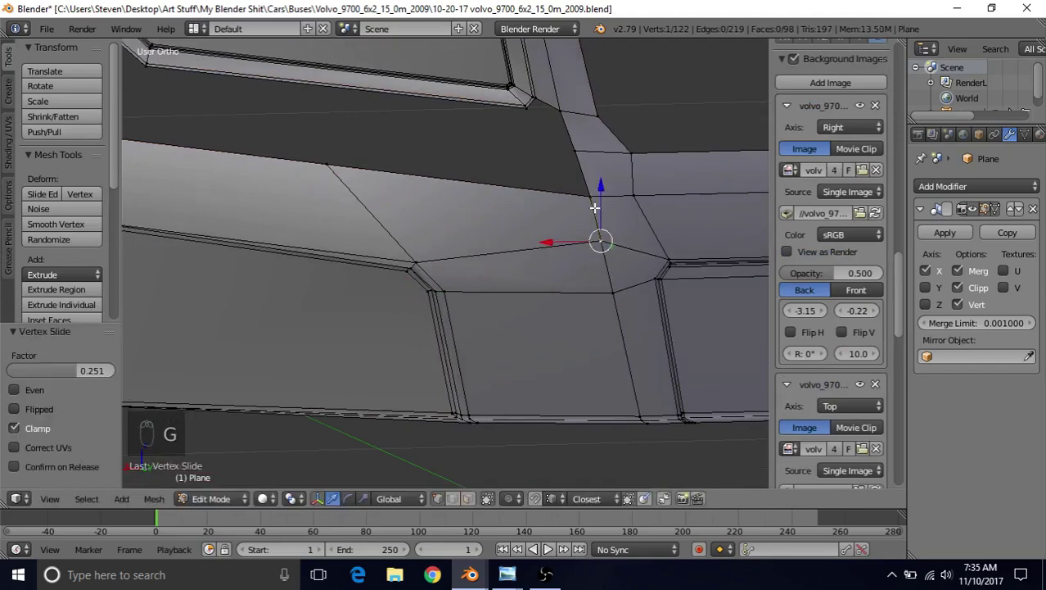
Check the shading beside the recess in Object Mode and undo the body-edge vertex slide.
key(Tab)
scroll(535, 318, down, 2)
middle_drag(535, 318, 502, 237)
scroll(495, 239, up, 2)
key(Tab)
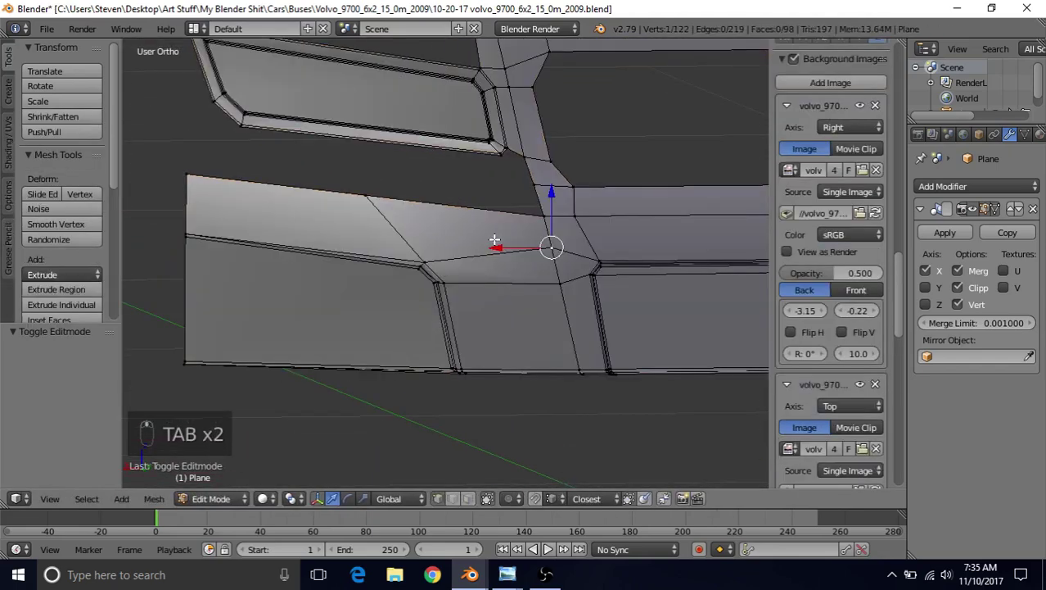
key(ctrl+z)
key(ctrl+z)
key(ctrl+z)
key(Tab)
key(Tab)
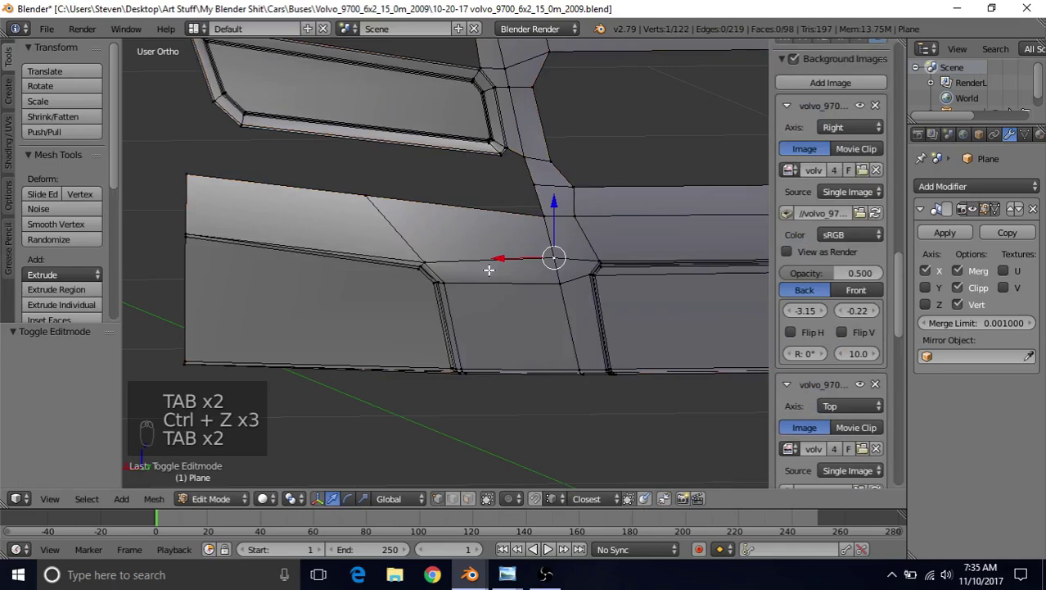
Slide the next lower body-edge vertex upward along its edge by a factor of 0.238 and check the shading in Object Mode.
right_click(561, 281)
key(g)
click(569, 249)
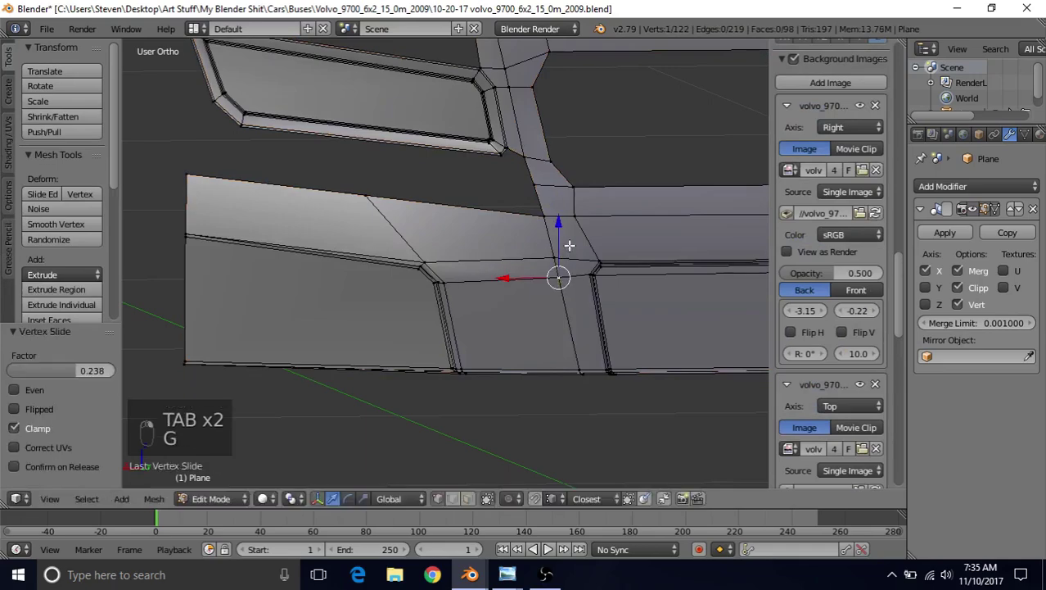
key(Tab)
scroll(518, 346, down, 2)
scroll(480, 258, up, 2)
key(Tab)
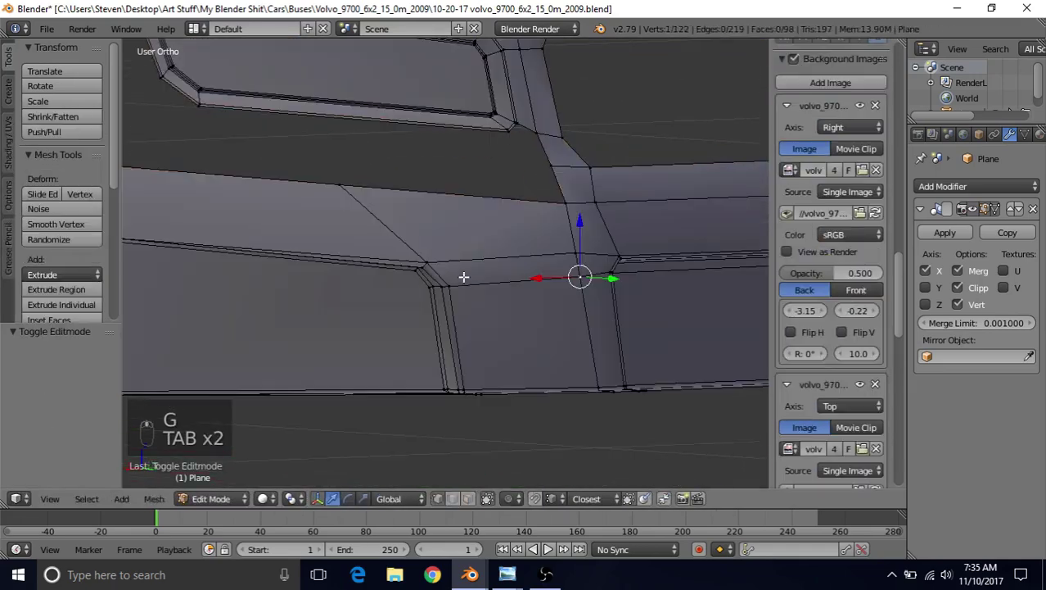
Move the two upper corner vertices of the fog-lamp recess slightly along Y and check the front's shading in Object Mode.
middle_drag(464, 275, 482, 312)
scroll(543, 293, up, 3)
right_click(461, 294)
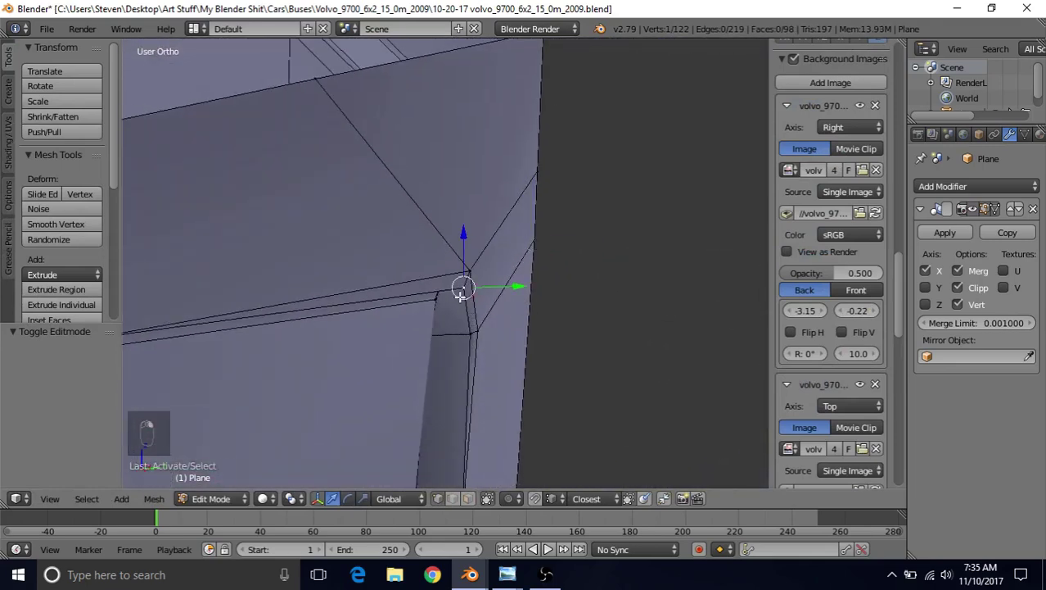
key(e)
key(y)
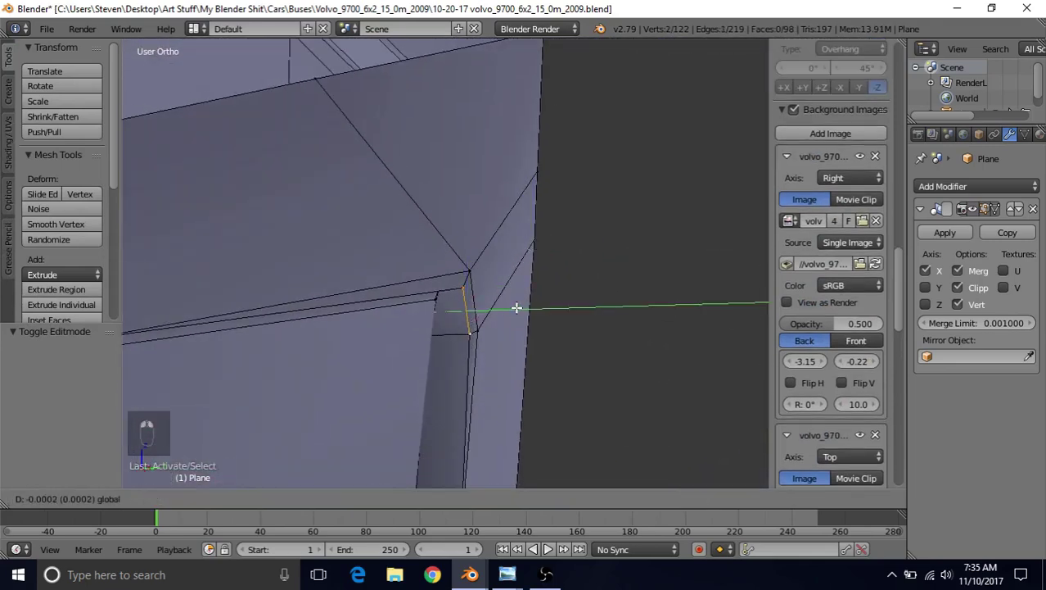
key(Tab)
scroll(501, 335, down, 4)
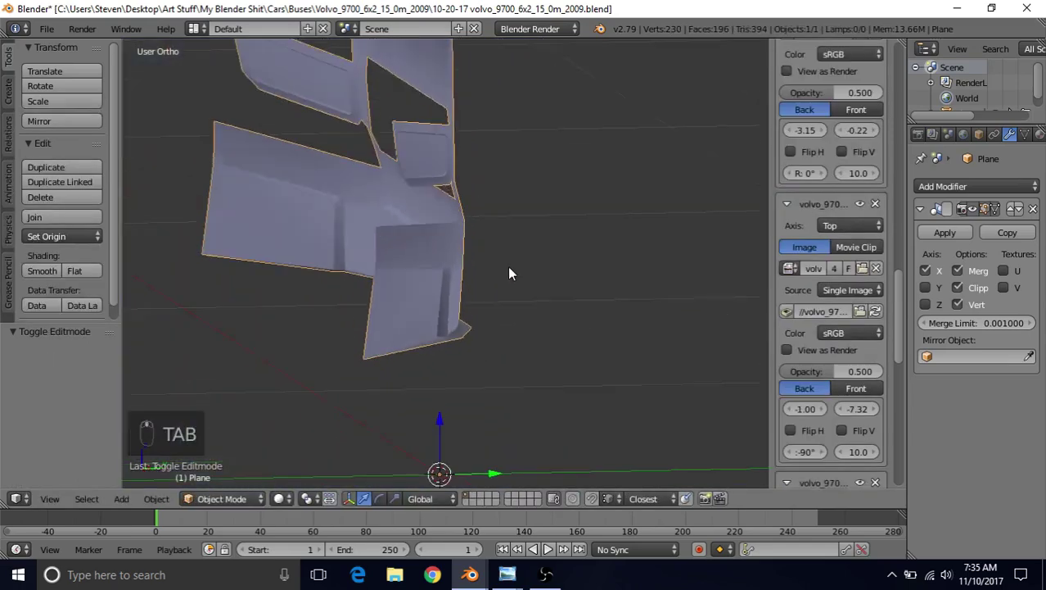
middle_drag(507, 265, 417, 272)
scroll(367, 275, down, 3)
scroll(458, 275, up, 3)
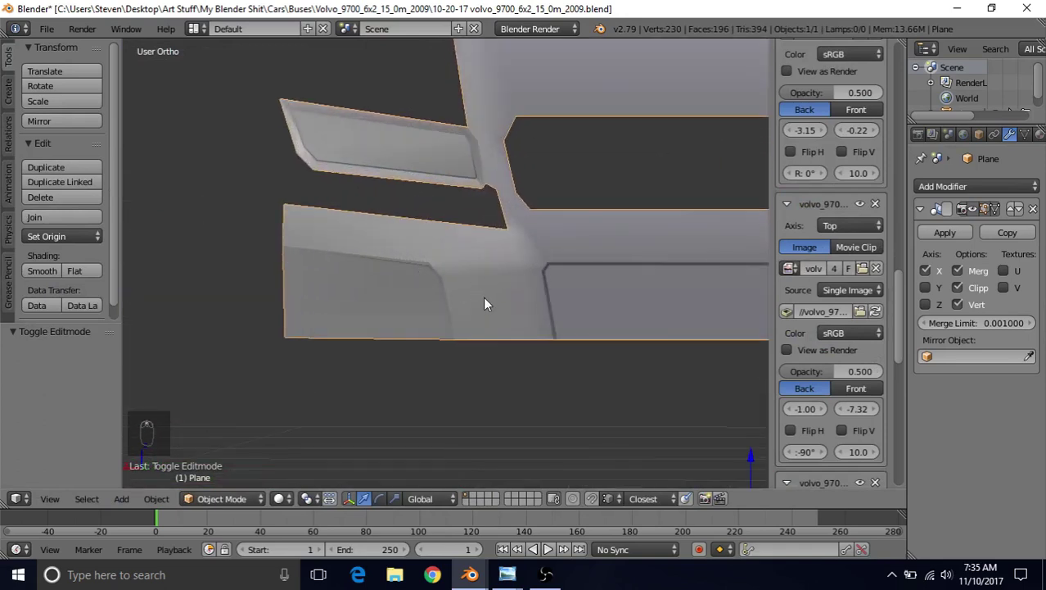
scroll(485, 304, down, 3)
middle_drag(471, 249, 488, 334)
scroll(395, 294, up, 2)
key(Tab)
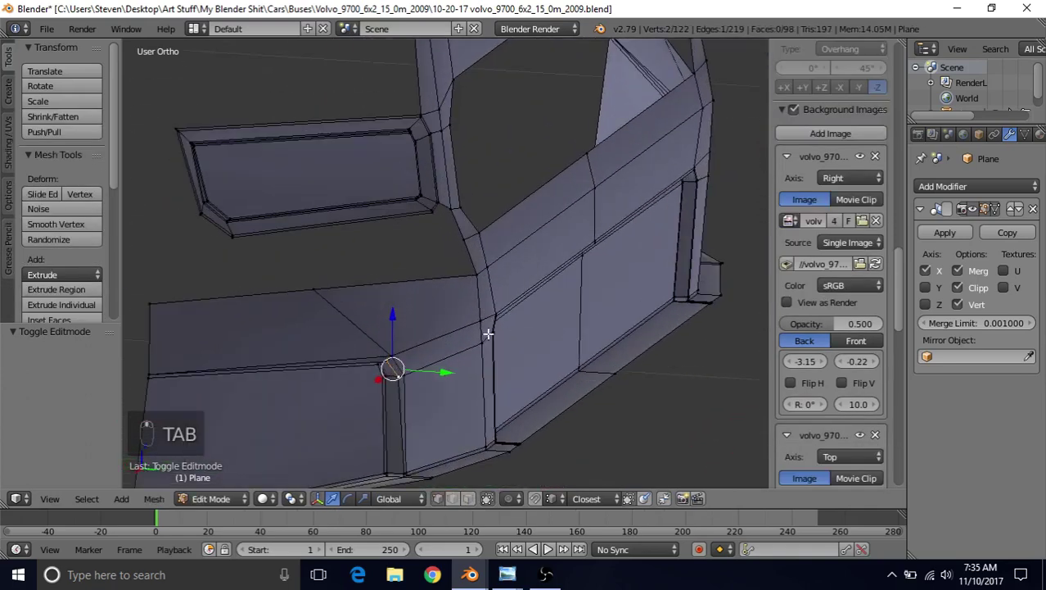
Try moving the same two recess corner vertices 0.00065 along Y and check the shading in Object Mode.
click(442, 371)
click(442, 371)
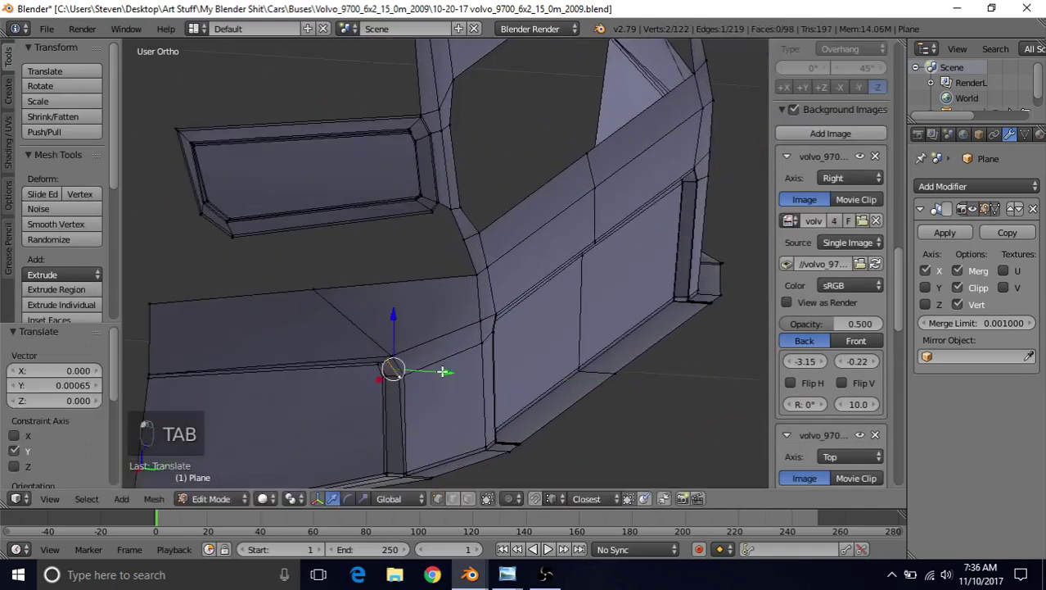
key(Tab)
middle_drag(442, 371, 567, 229)
scroll(457, 229, up, 3)
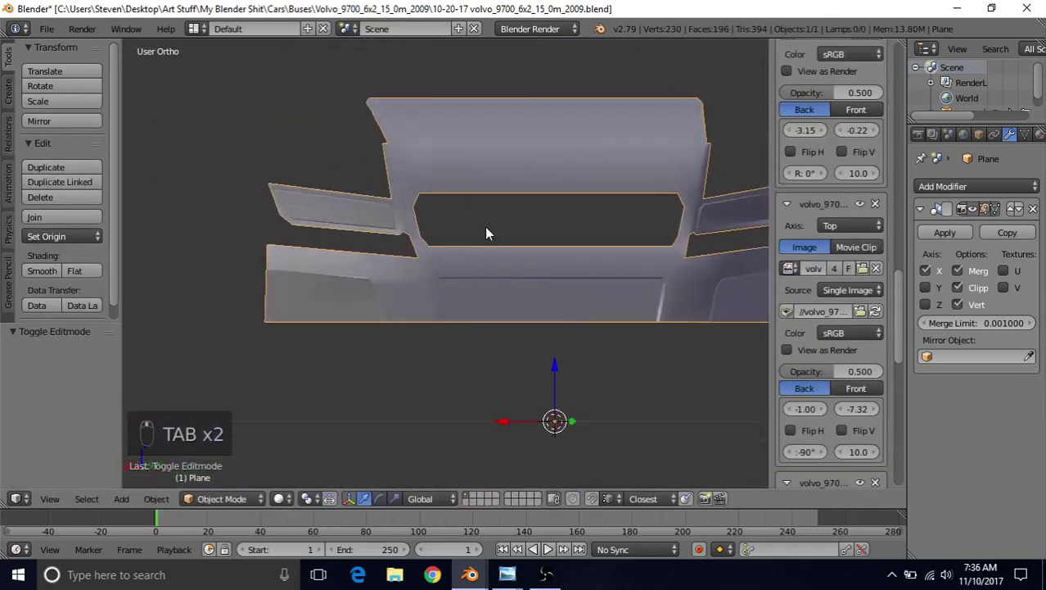
Undo the last Y move of the recess corner vertices and check the front's shading again in Object Mode.
key(Tab)
key(ctrl+z)
key(ctrl+z)
key(ctrl+z)
key(Tab)
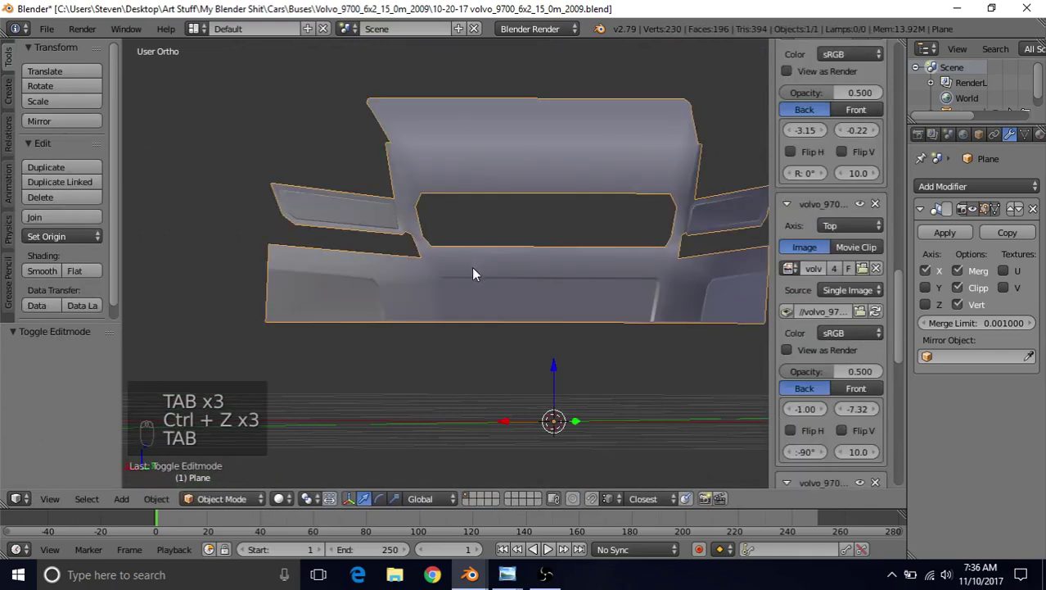
scroll(544, 226, down, 3)
middle_drag(545, 227, 501, 227)
scroll(498, 222, up, 3)
Return to Edit Mode and display the mesh as wireframe over the front blueprint around the headlight and fog lamp.
key(Tab)
scroll(520, 262, up, 6)
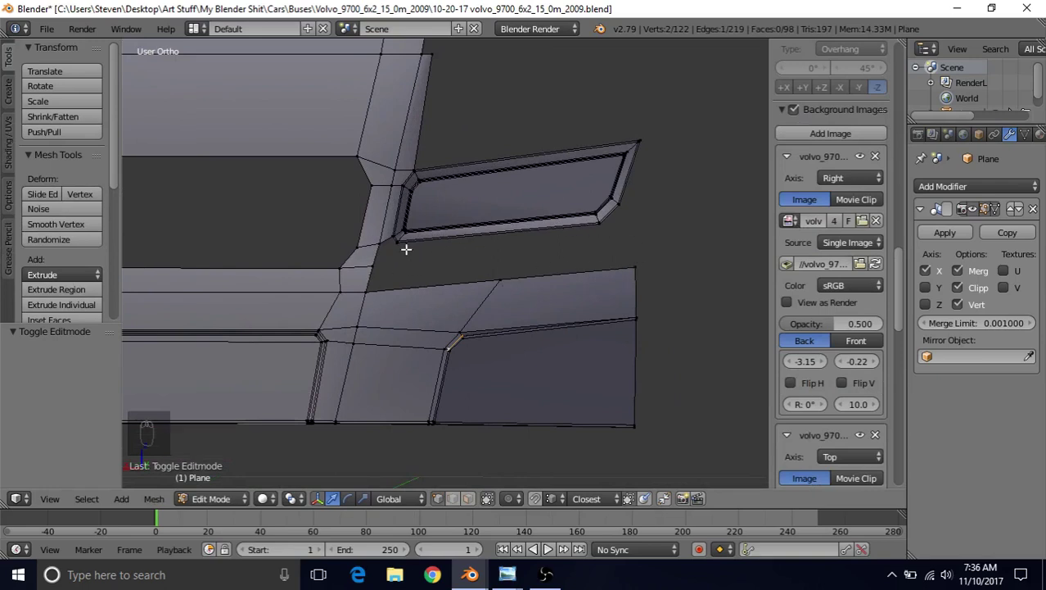
shift+middle_drag(456, 246, 543, 245)
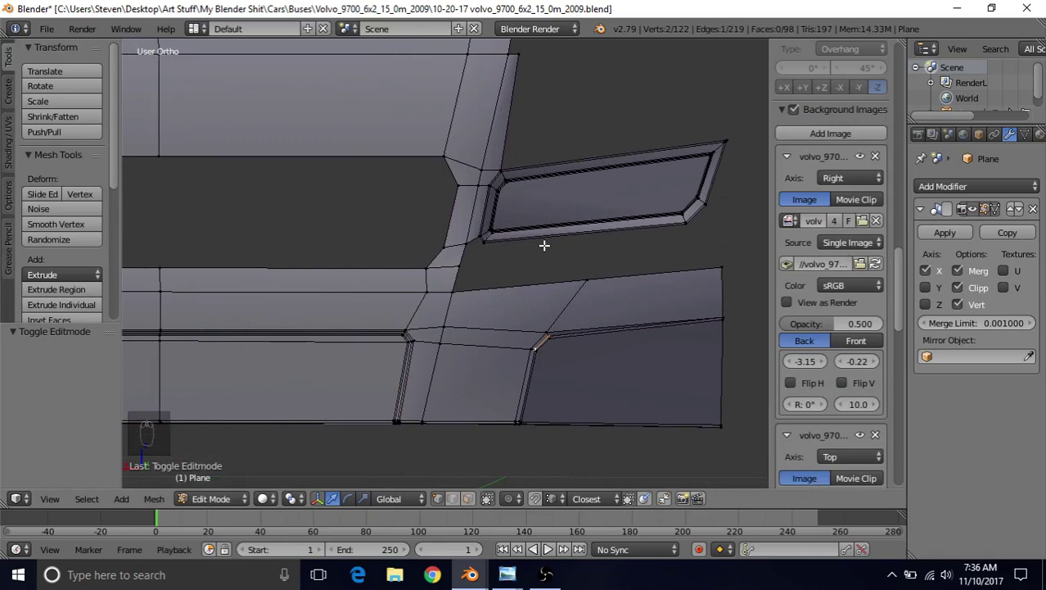
key(KP_1)
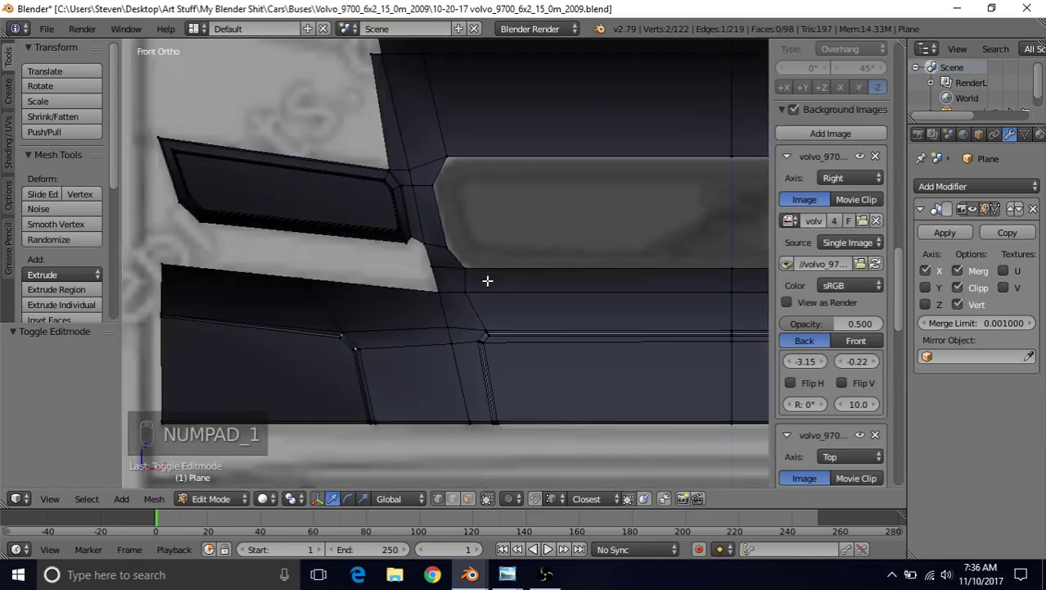
scroll(487, 281, down, 5)
key(z)
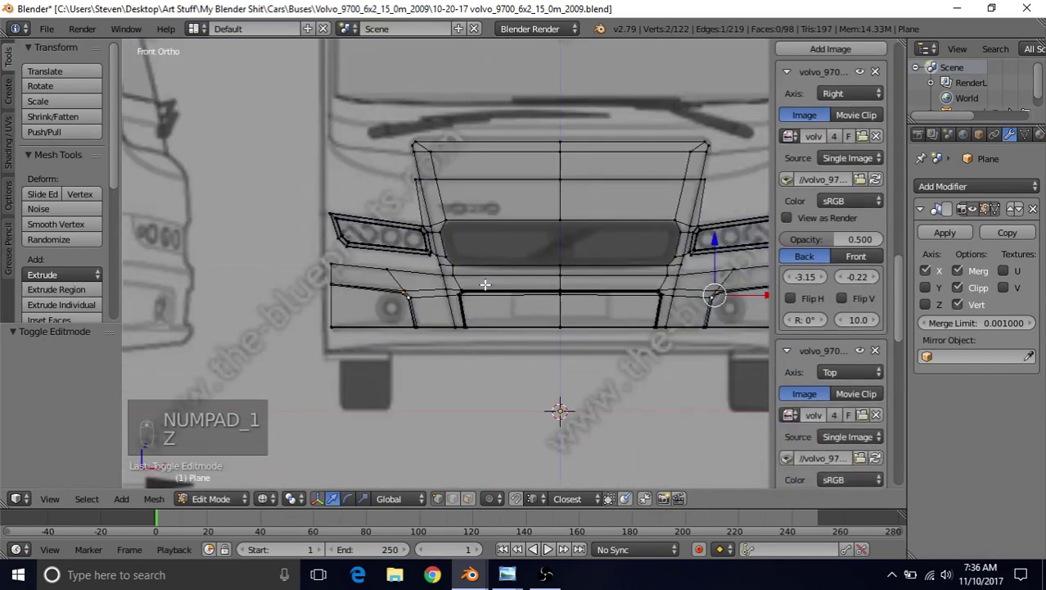
shift+middle_drag(485, 284, 277, 280)
scroll(463, 262, up, 4)
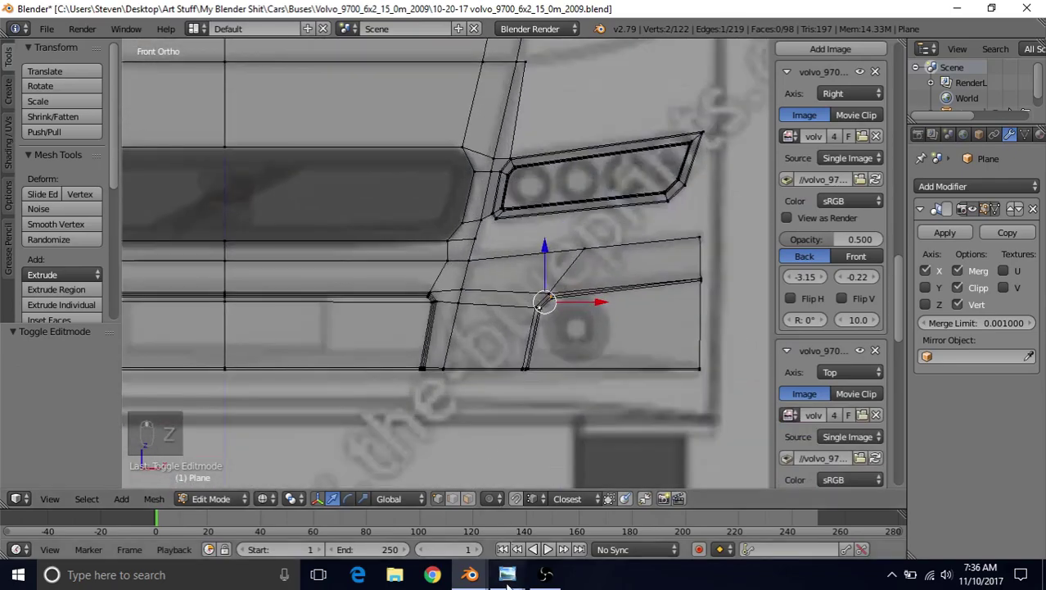
Examine the area between headlight and fog lamp in the greenish Volvo 9700 photo in Windows Photo Viewer, and return to the Blender bus model.
mouse_move(509, 581)
click(423, 507)
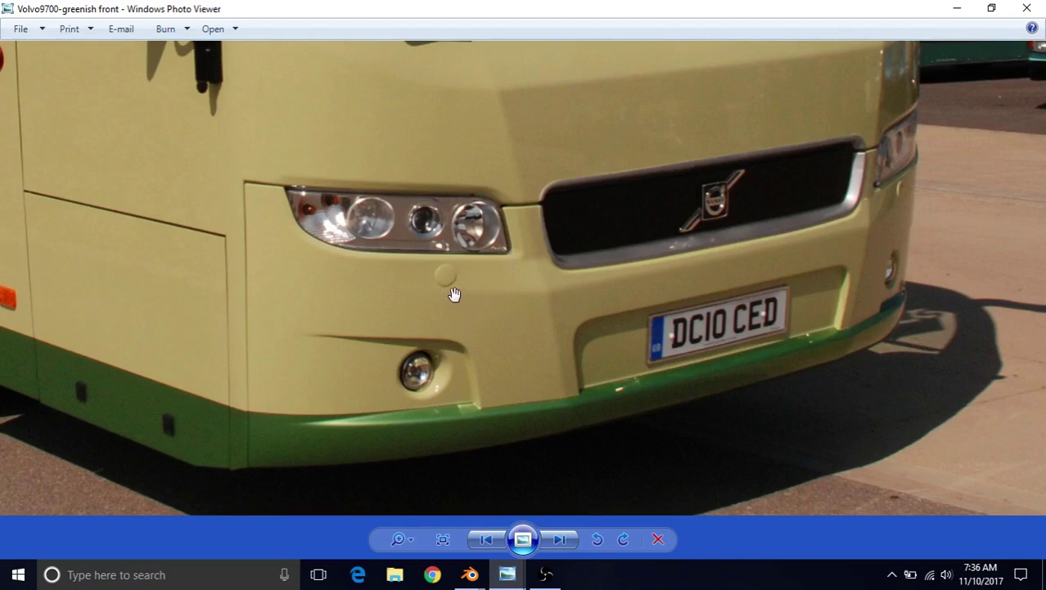
mouse_move(470, 574)
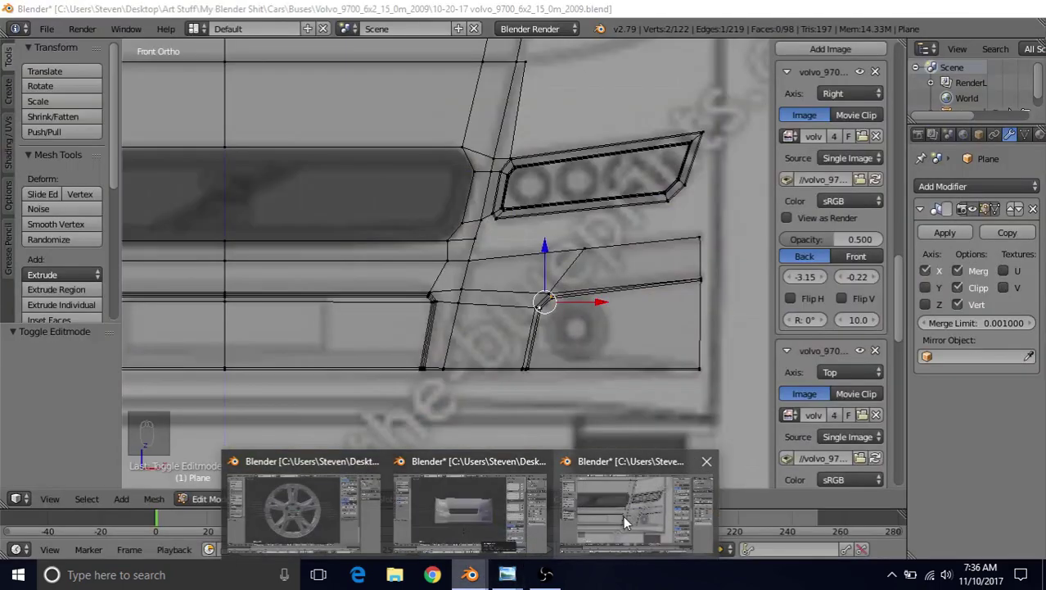
click(623, 515)
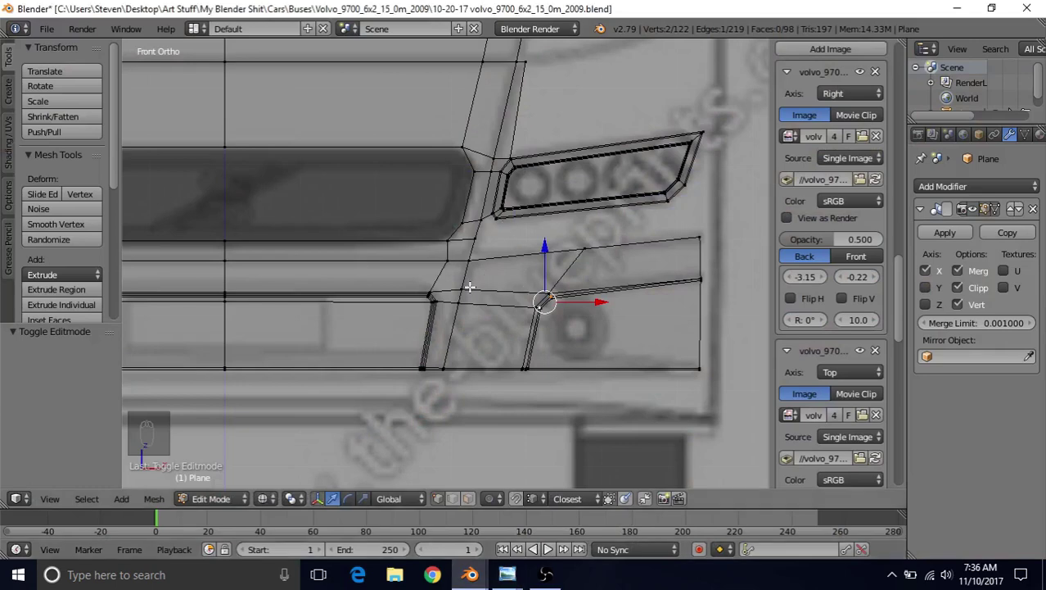
Add one horizontal loop cut in the strip just below the grille and edge-slide it by a factor of 0.118.
key(ctrl+r)
click(468, 251)
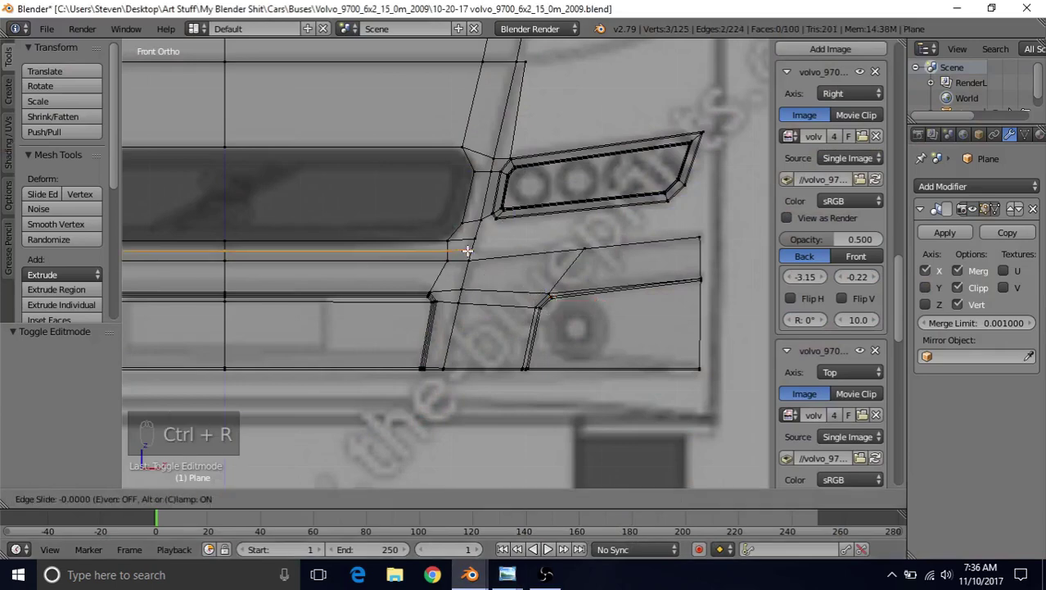
right_click(468, 252)
scroll(508, 204, up, 3)
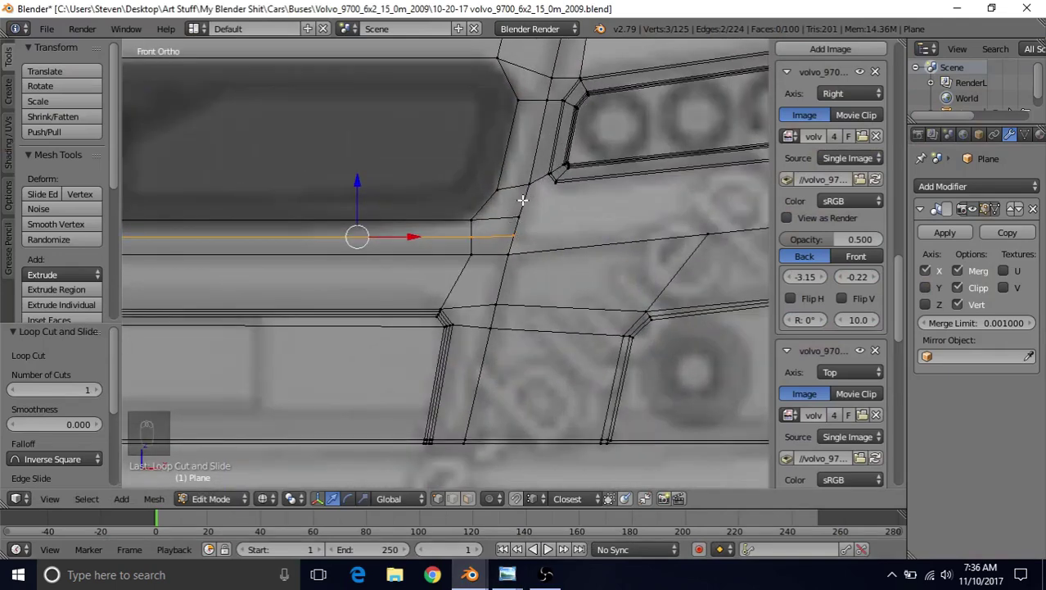
key(g)
key(g)
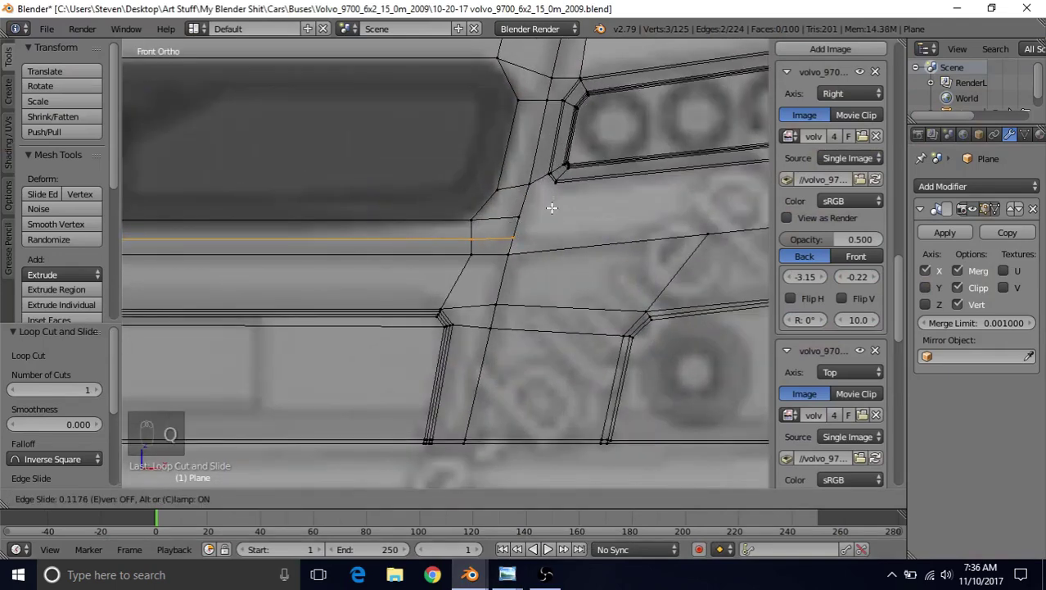
click(552, 208)
Reassign Q as the shortcut for the Edge Slide command.
click(154, 499)
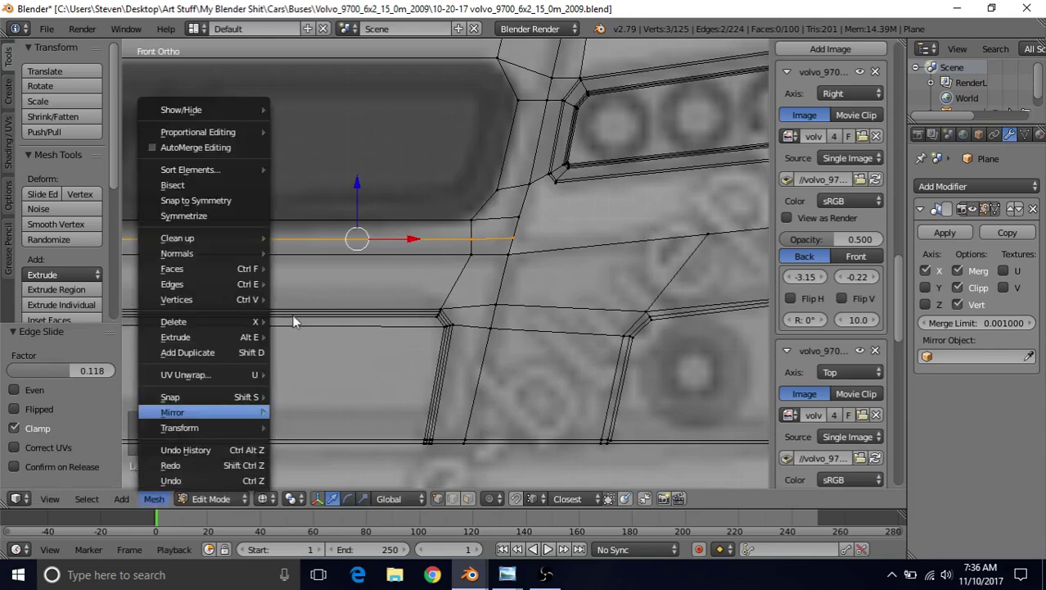
mouse_move(219, 283)
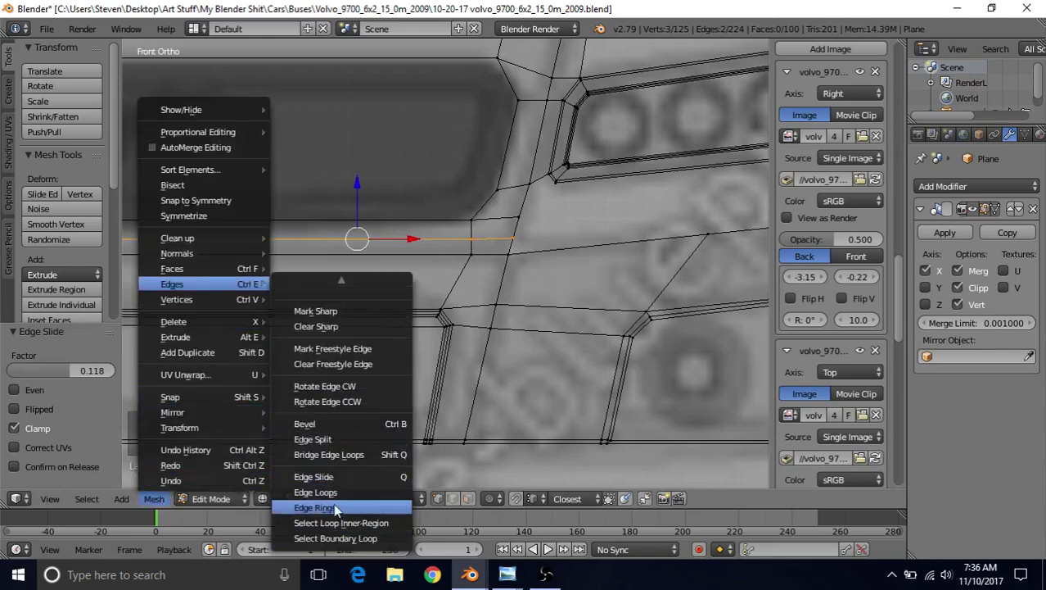
right_click(324, 487)
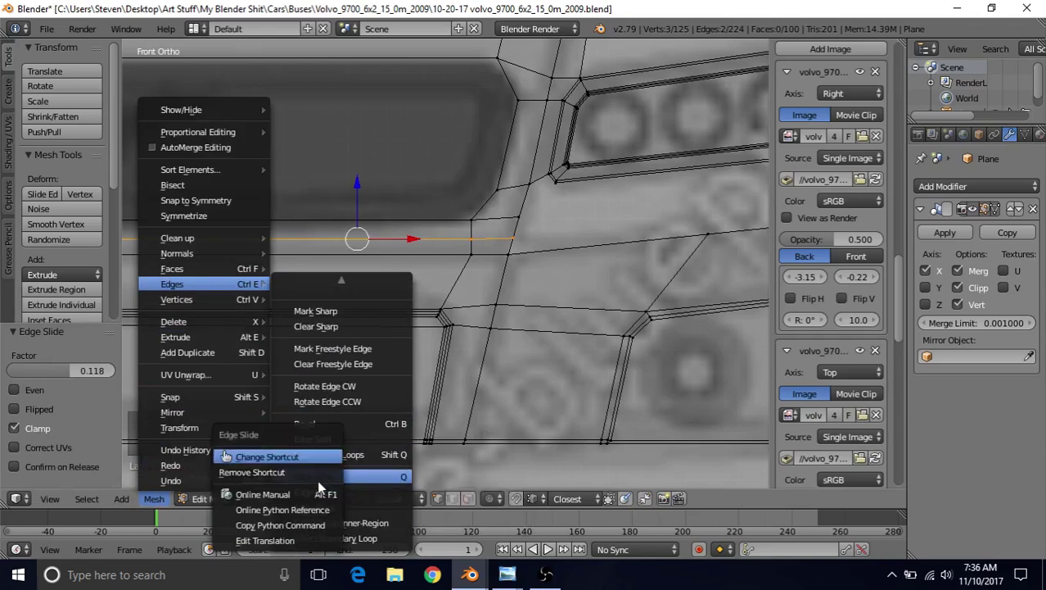
click(282, 458)
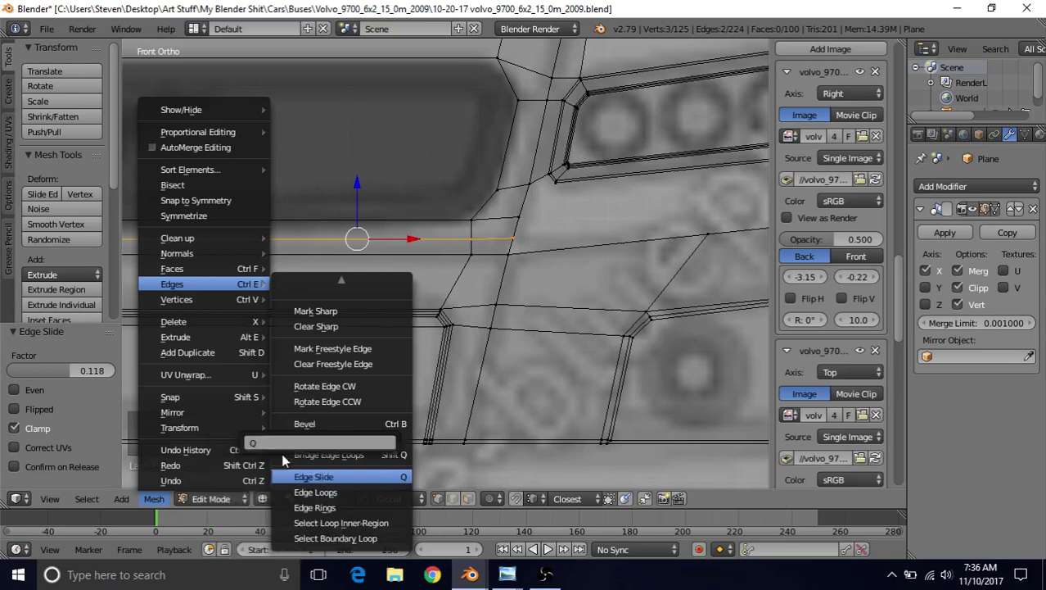
click(285, 443)
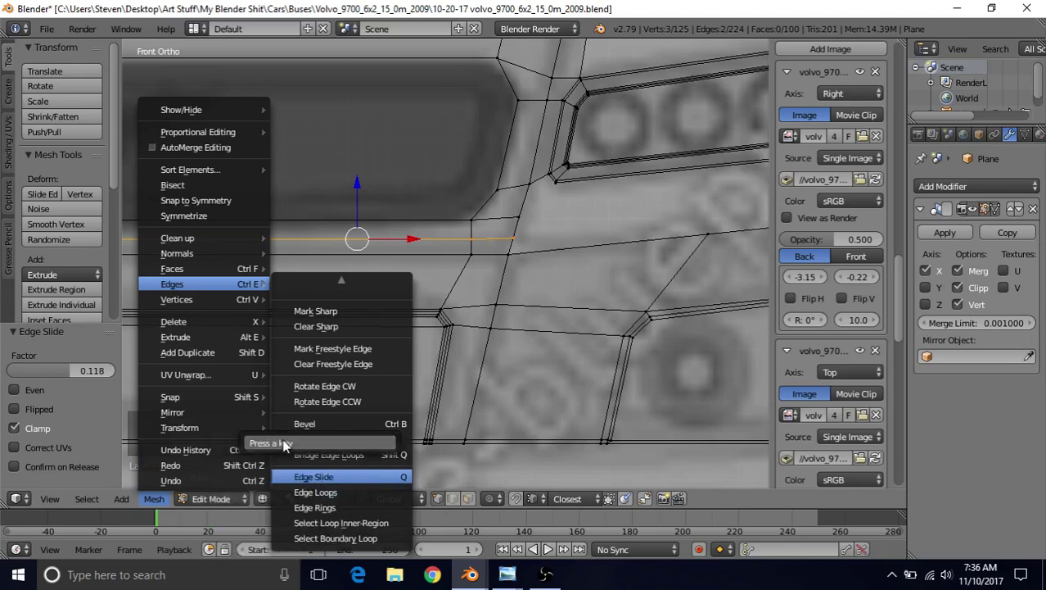
key(q)
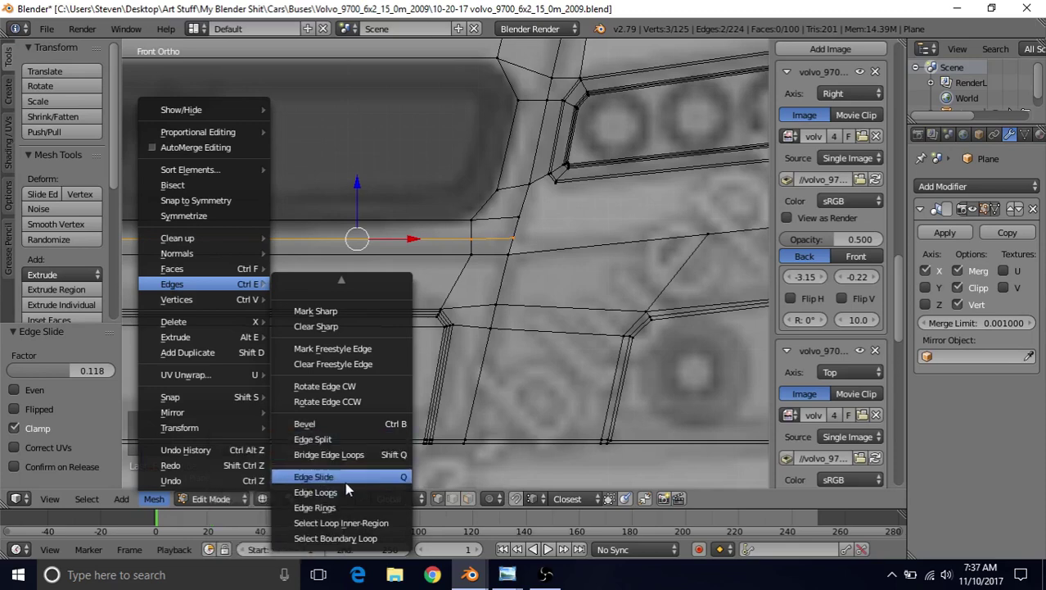
click(639, 299)
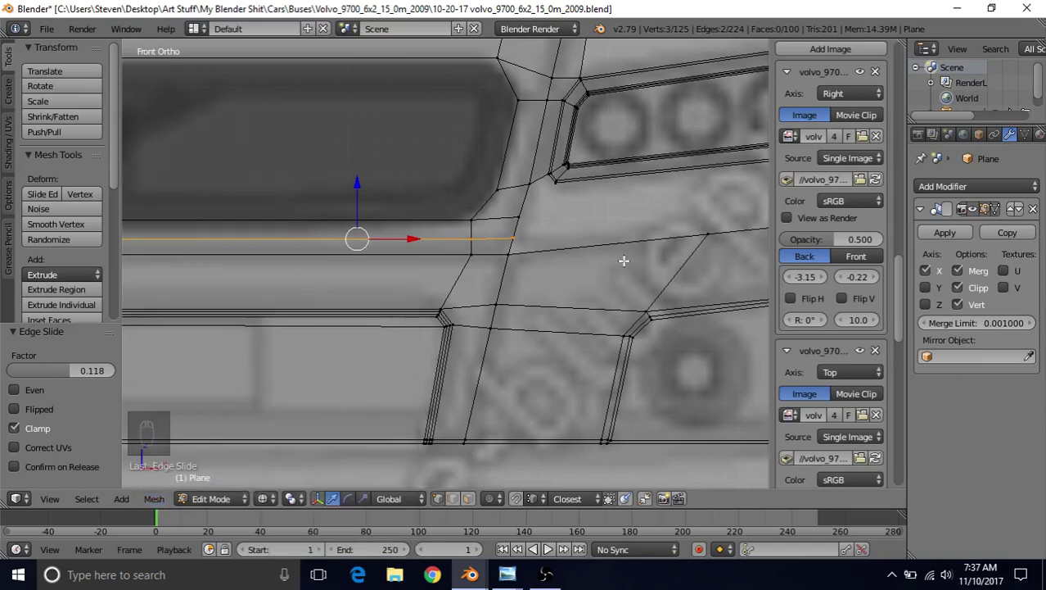
Fill a triangular face between the new loop's outer end, the body-edge vertex below it and the upper panel-edge vertex near the fog lamp.
shift+middle_drag(624, 260, 507, 292)
right_click(390, 273)
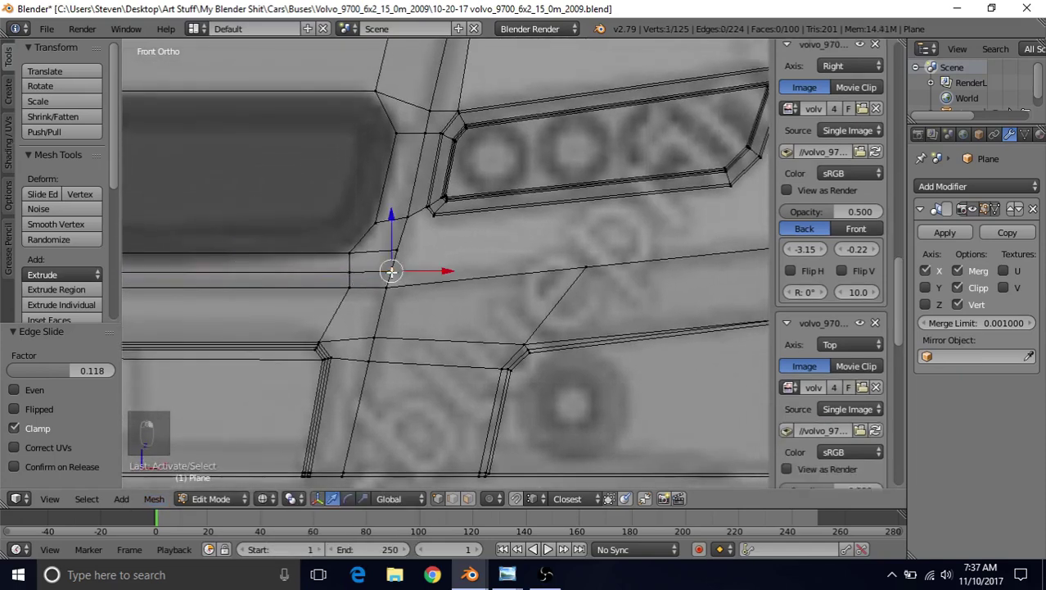
shift+right_click(582, 261)
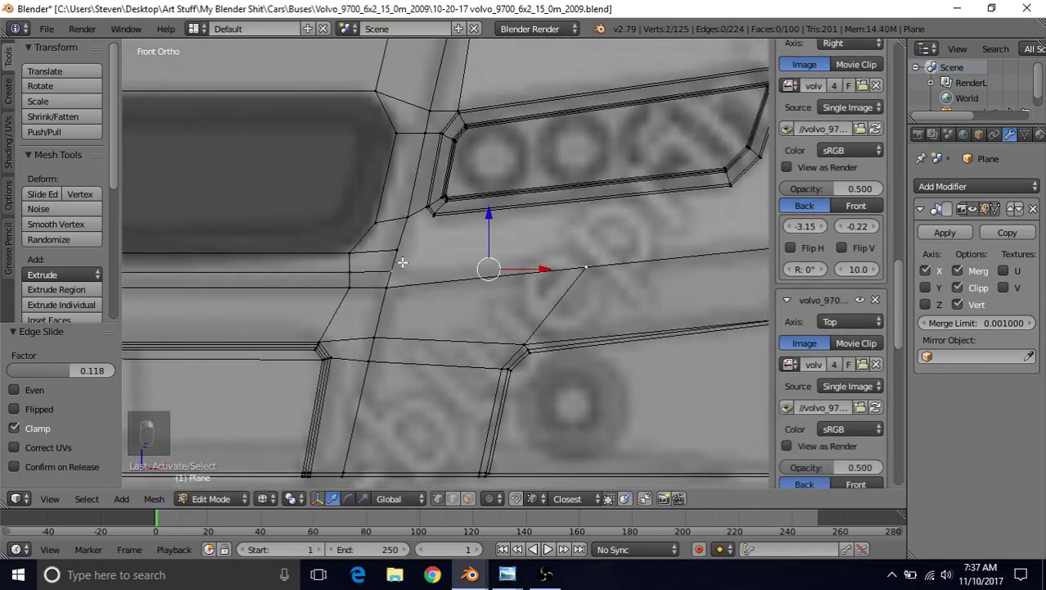
shift+right_click(388, 287)
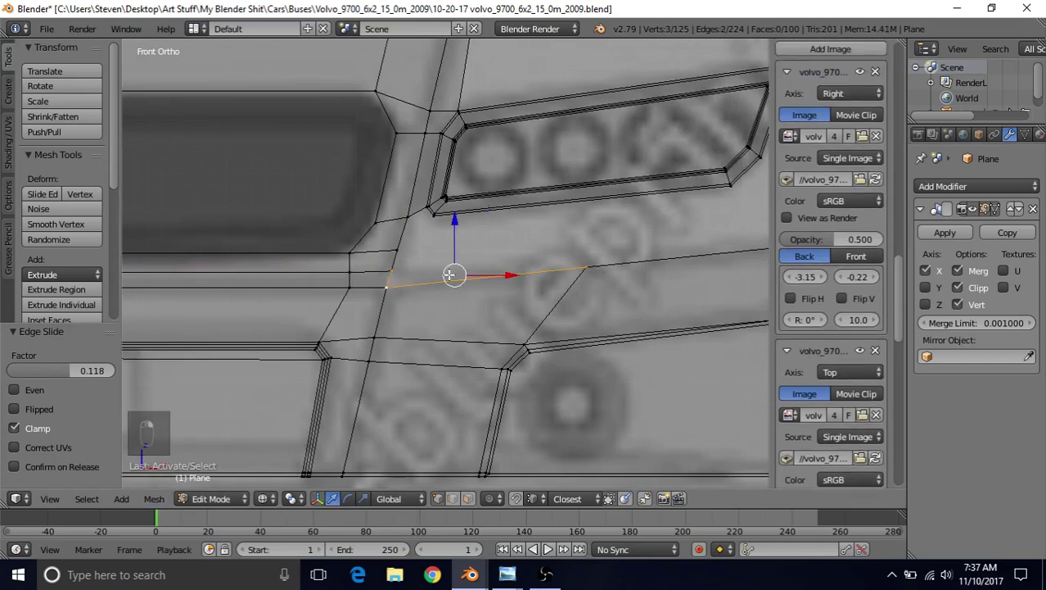
key(f)
scroll(451, 338, down, 3)
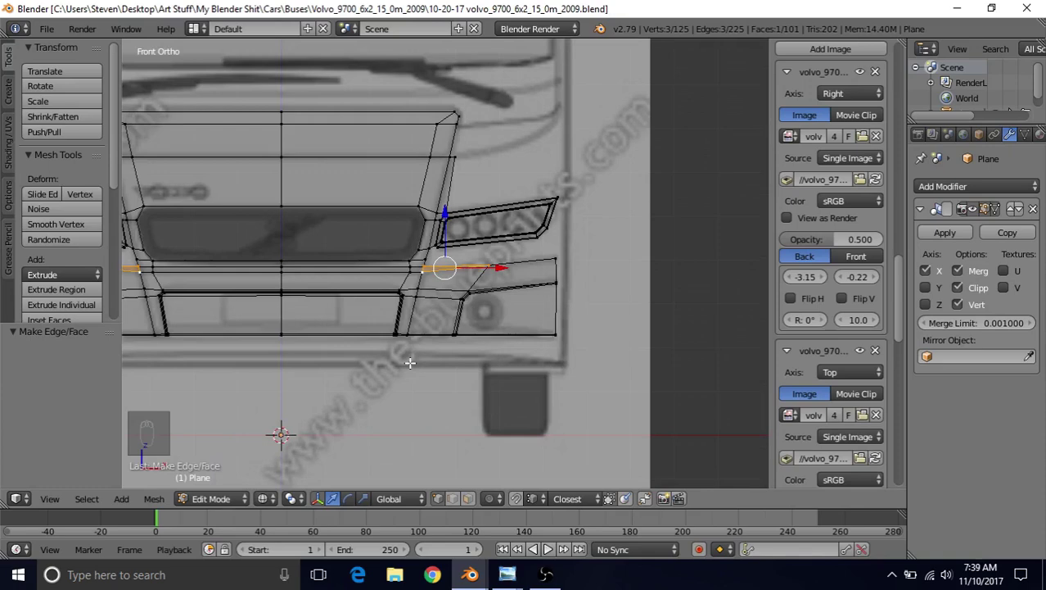
Fill a four-sided face between the headlight frame's lower inner corner vertices and the two body-edge vertices below it.
scroll(408, 352, up, 6)
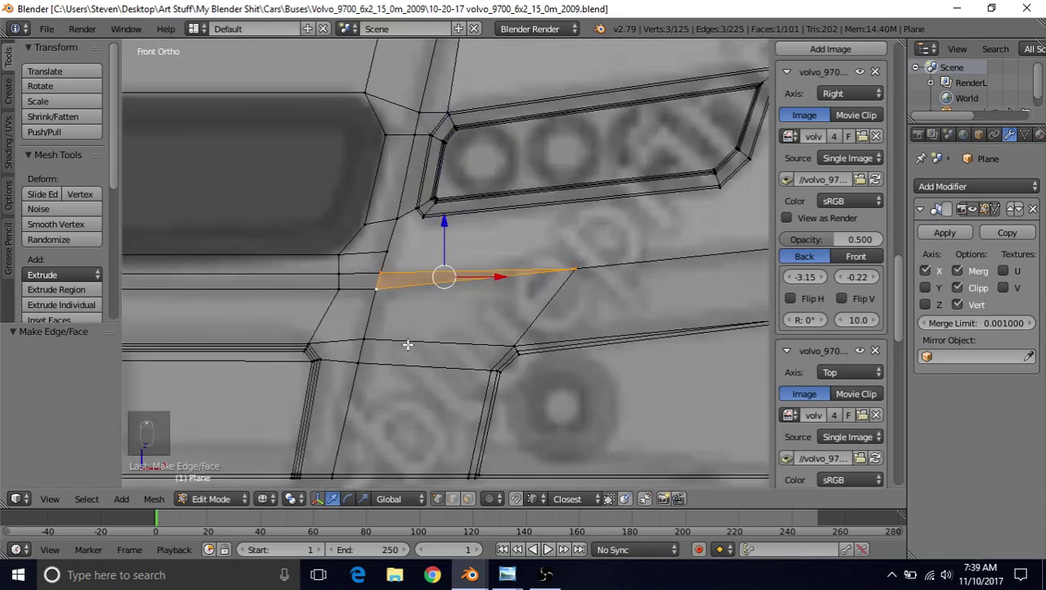
right_click(410, 197)
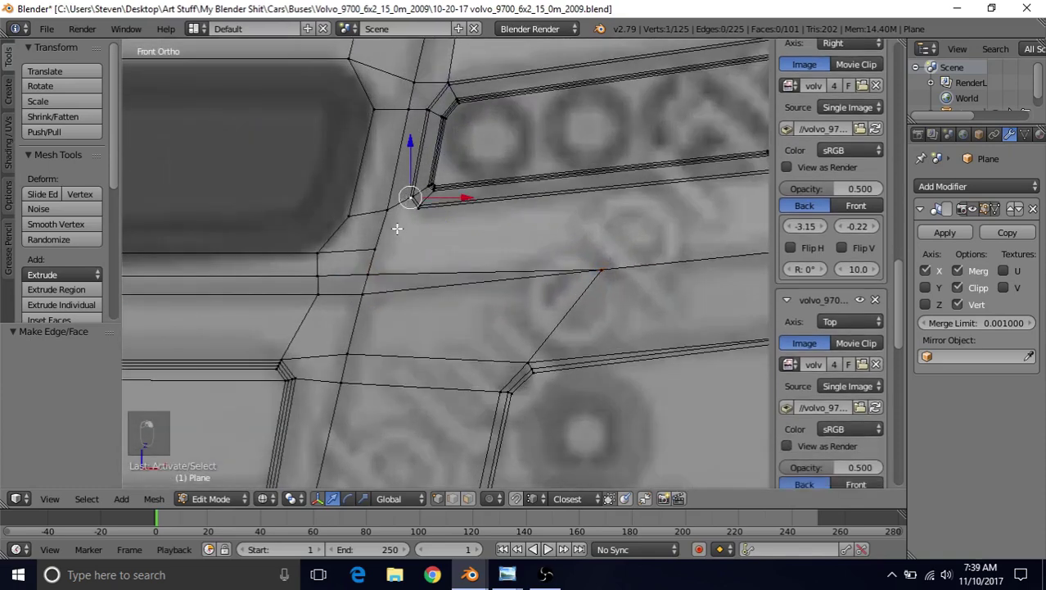
shift+right_click(414, 206)
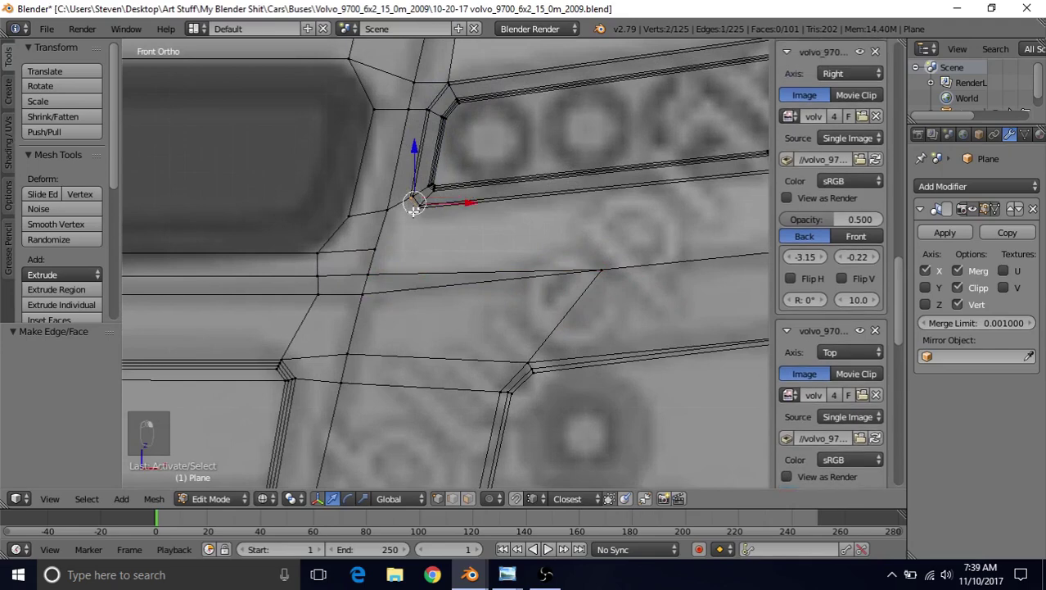
shift+right_click(371, 272)
shift+right_click(374, 247)
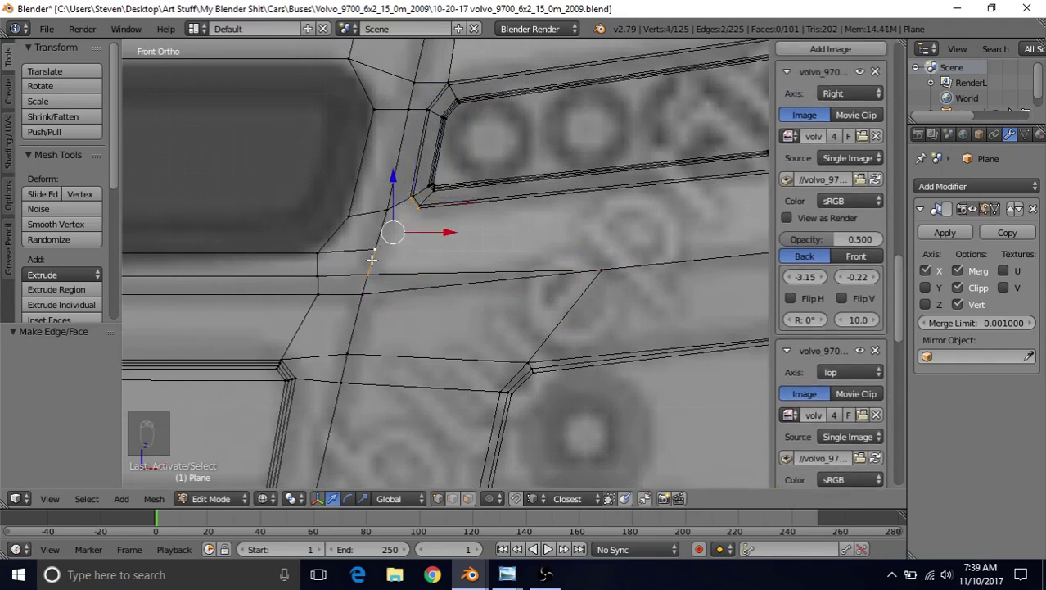
key(f)
right_click(376, 245)
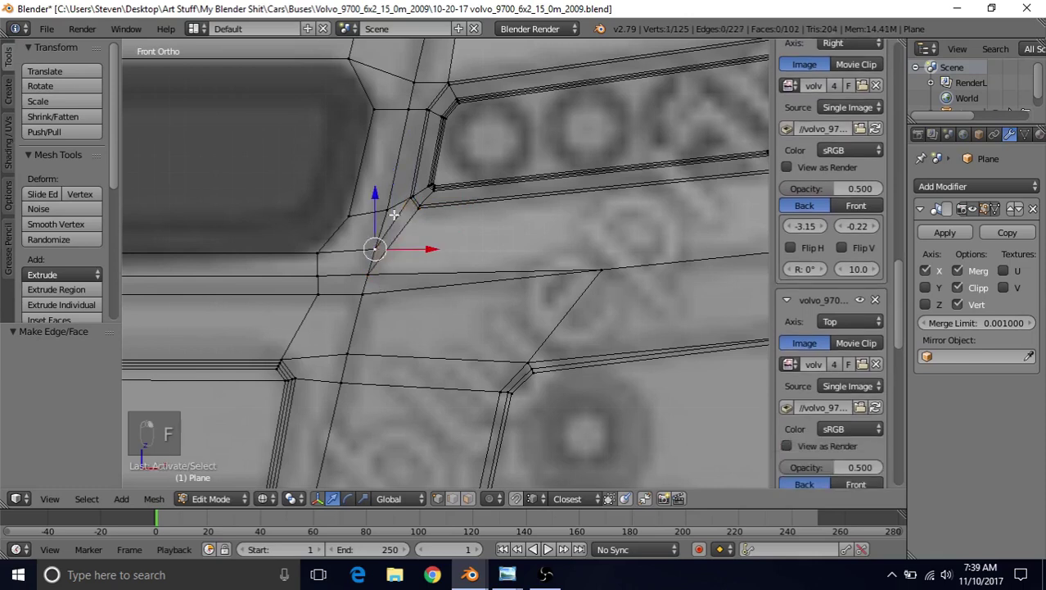
Fill the triangular gap at the headlight frame's lower inner corner and add one centred loop cut across the frame's lower strip.
key(f)
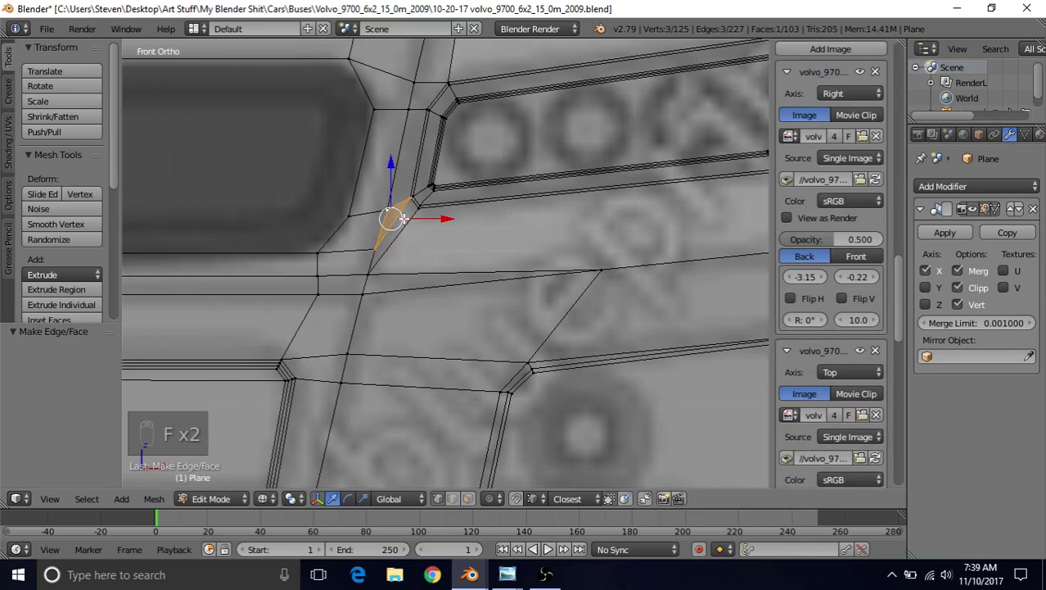
scroll(441, 309, down, 1)
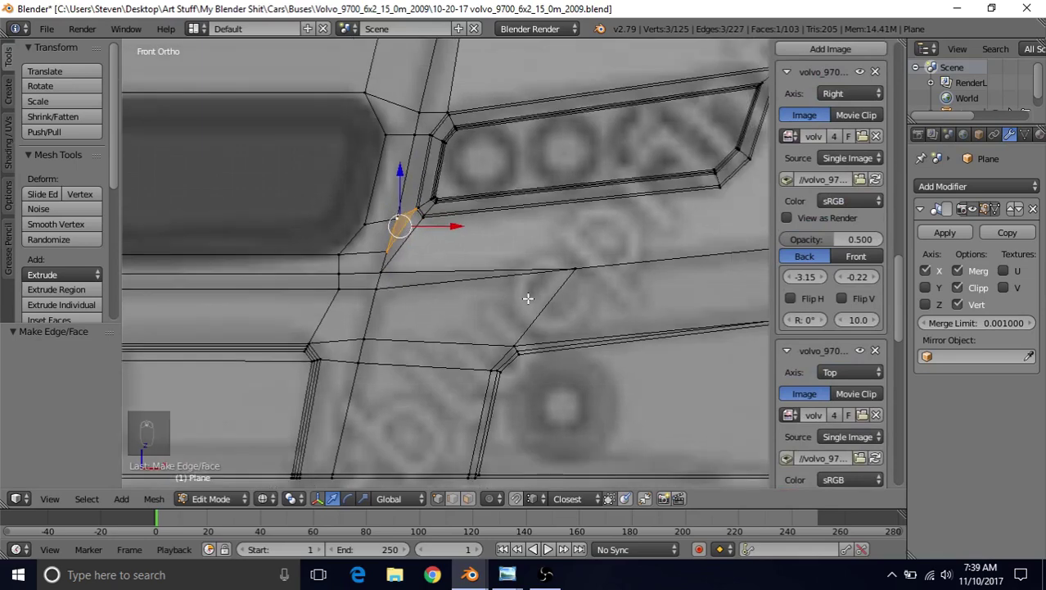
shift+middle_drag(529, 298, 434, 327)
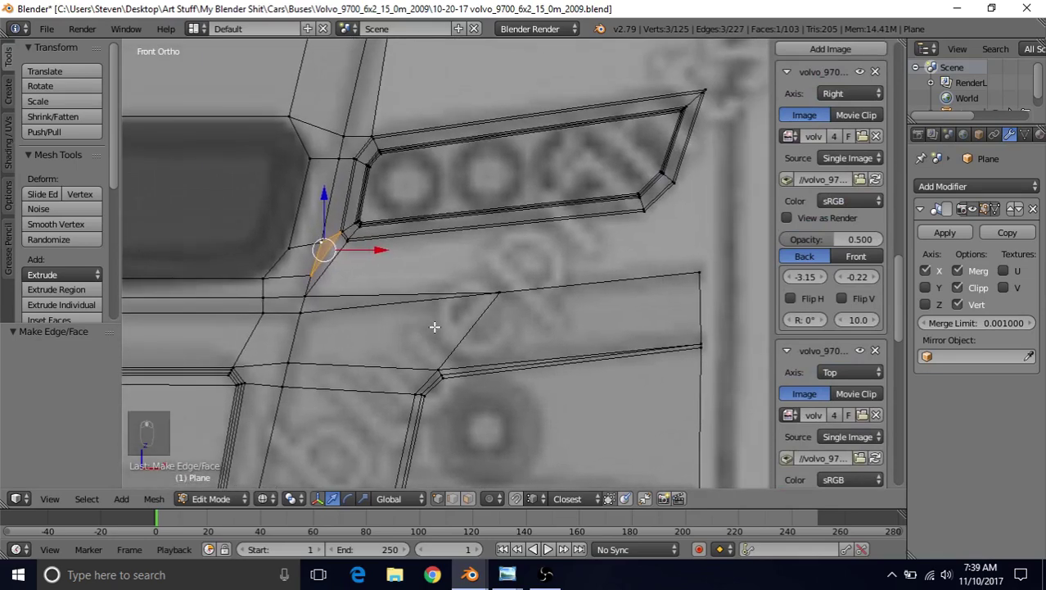
key(ctrl+r)
click(508, 213)
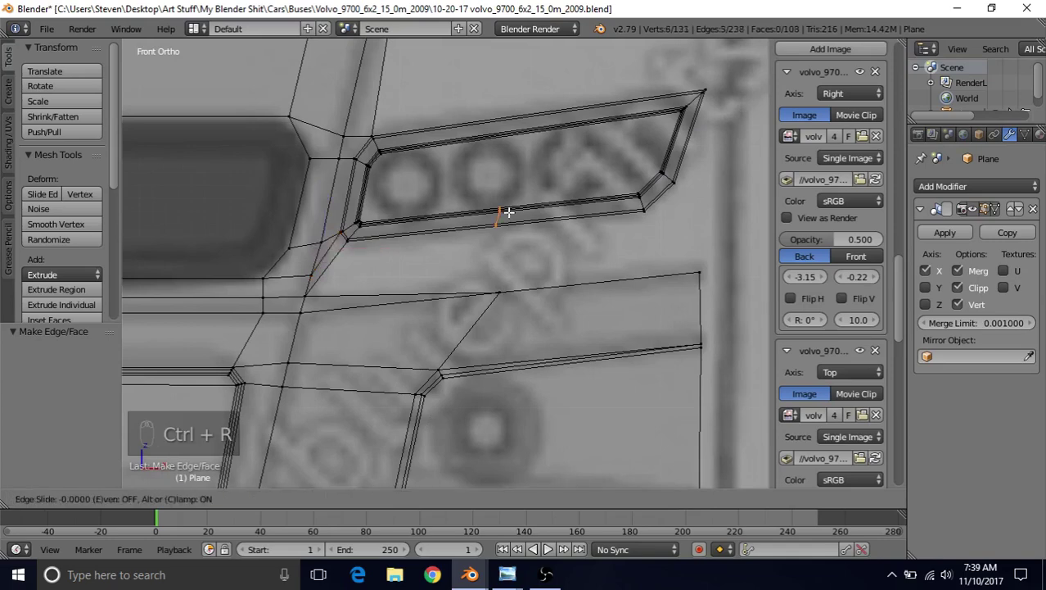
click(506, 214)
Fill two four-sided faces between the headlight frame's lower edge and the bumper panel edge below it, and save the file.
right_click(306, 296)
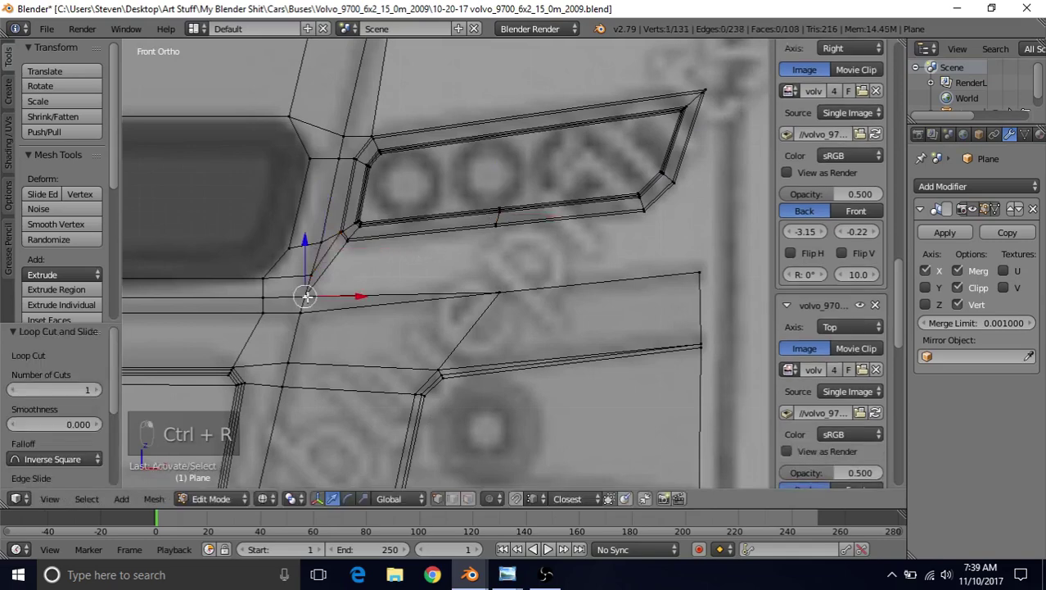
right_click(347, 267)
key(f)
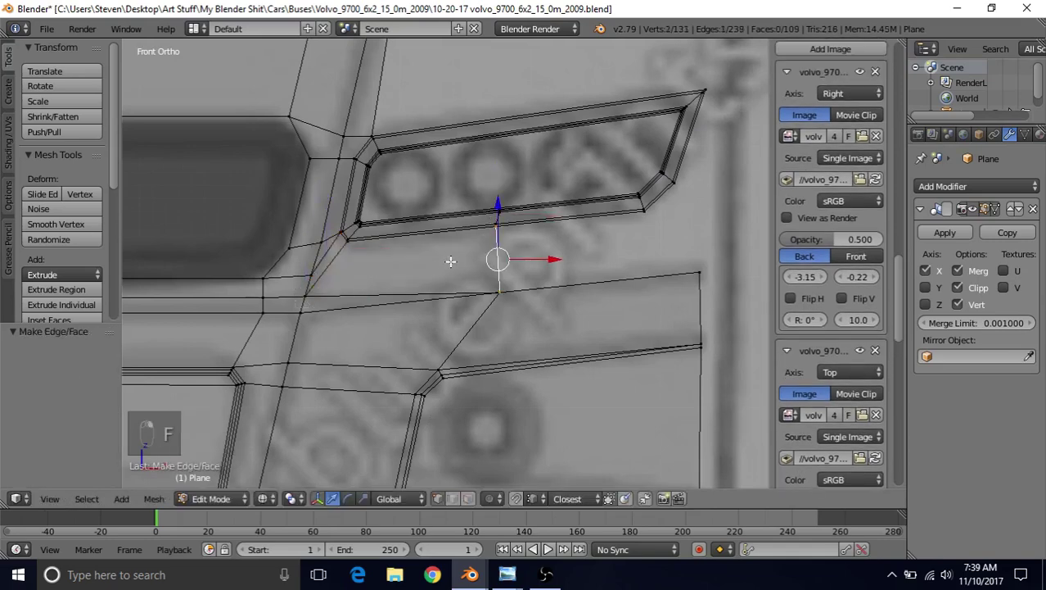
key(f)
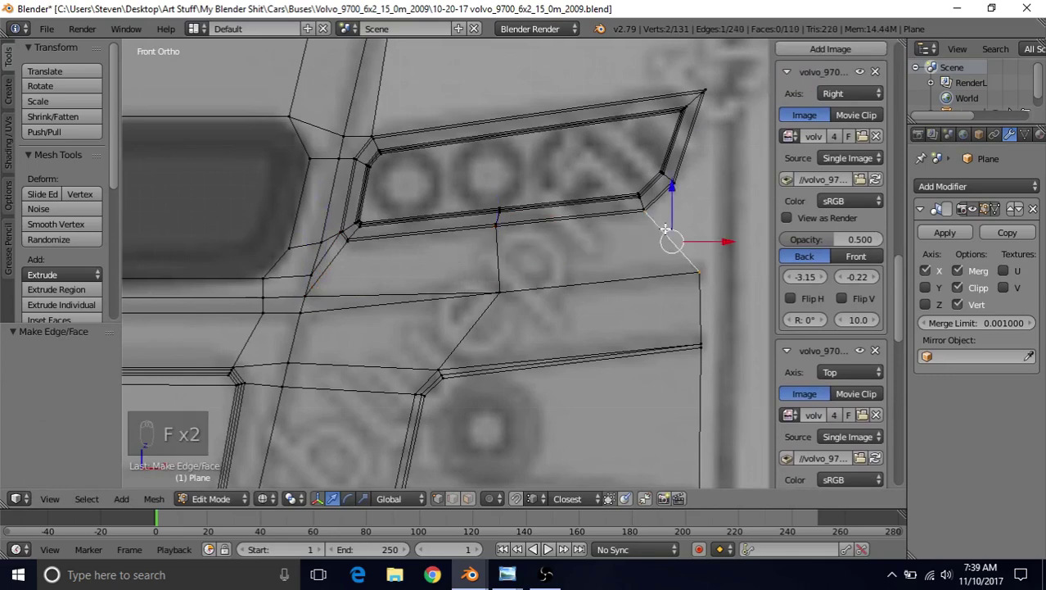
scroll(672, 309, down, 2)
key(ctrl+s)
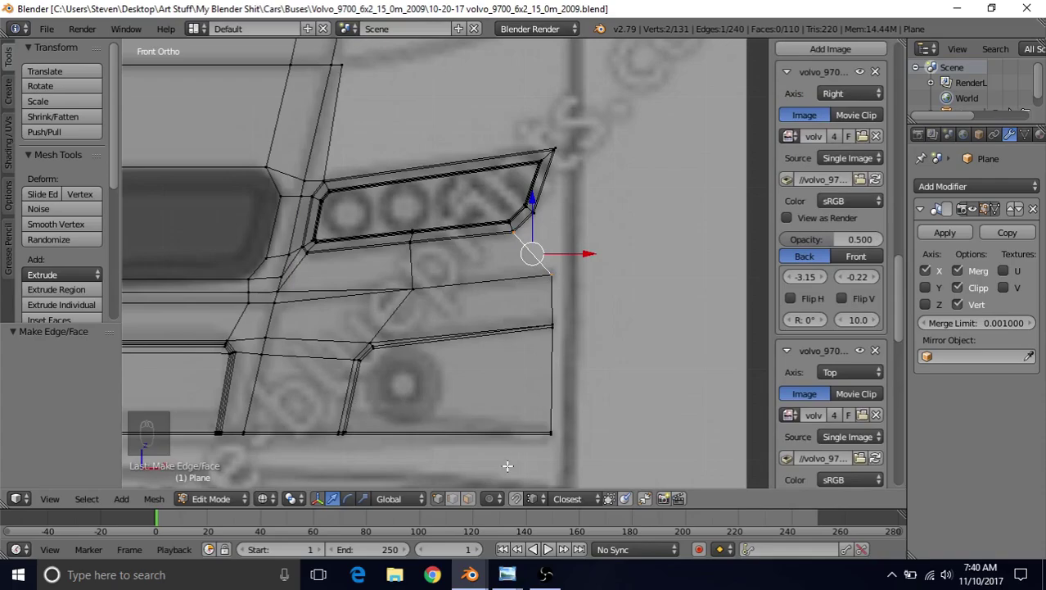
Switch to the Volvo9700-greenish front photo, examine the bumper's side seam and corner around the headlight, and return to Blender.
mouse_move(508, 574)
click(470, 528)
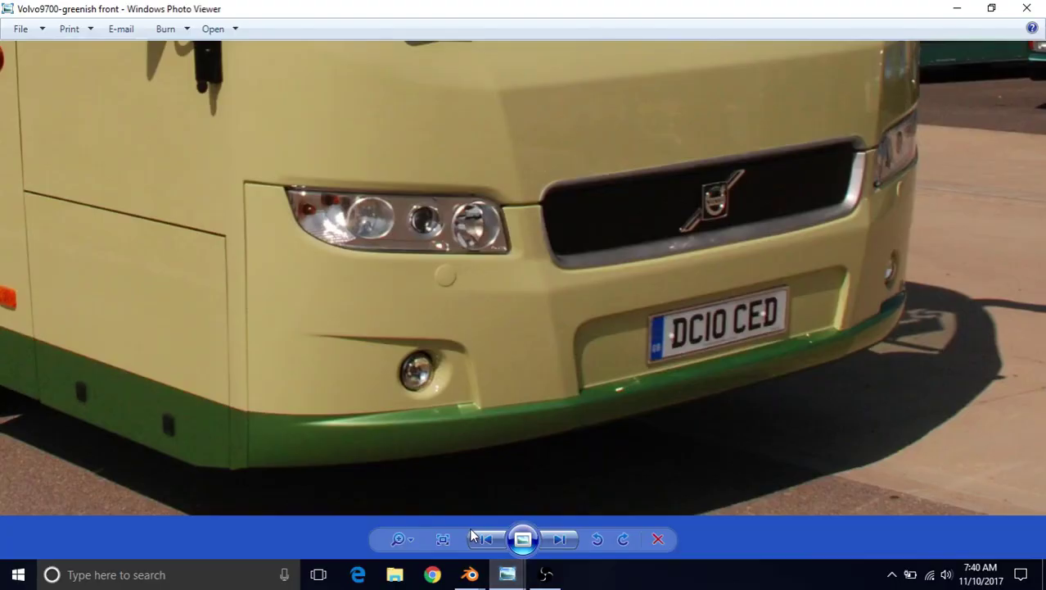
drag(425, 318, 471, 304)
click(479, 577)
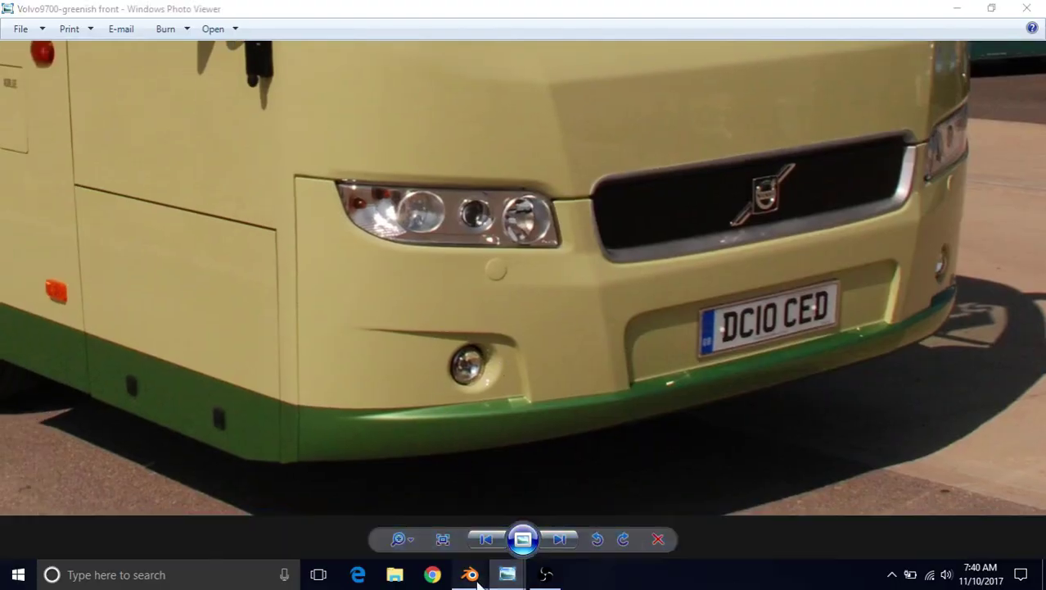
click(559, 534)
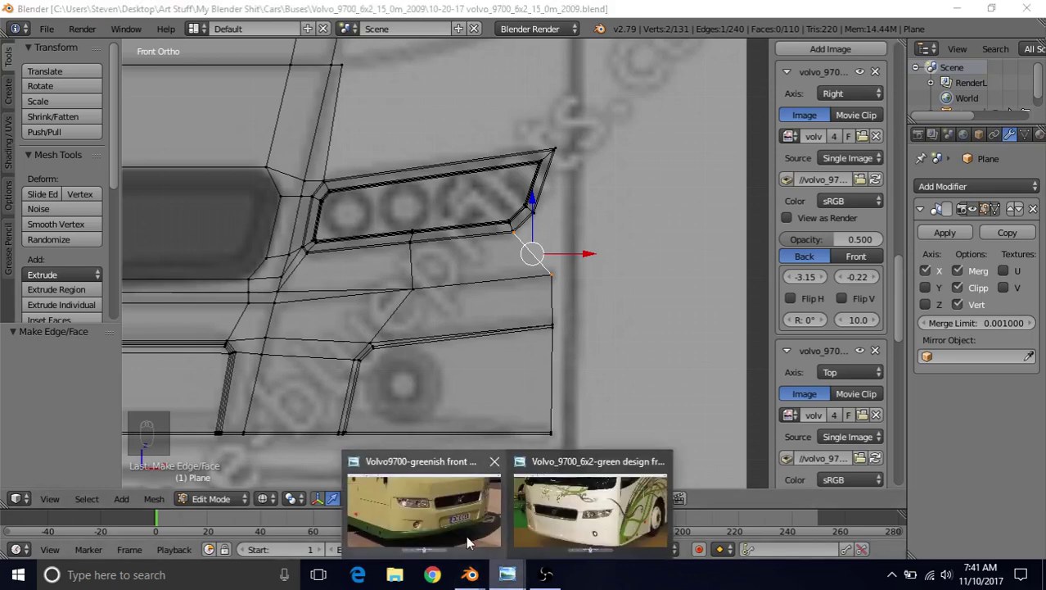
click(424, 508)
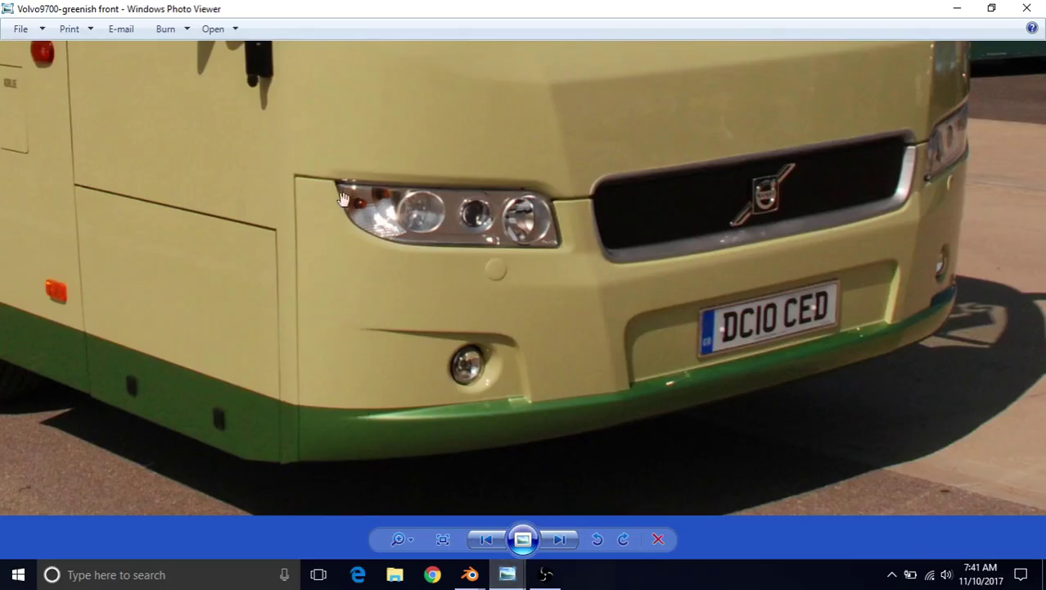
drag(354, 273, 389, 256)
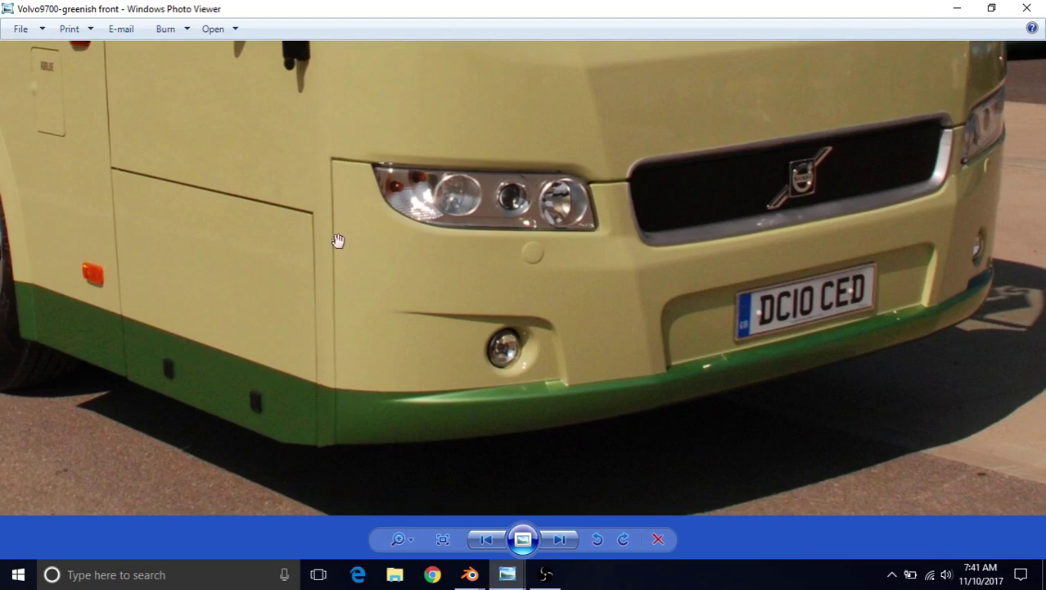
drag(330, 160, 361, 217)
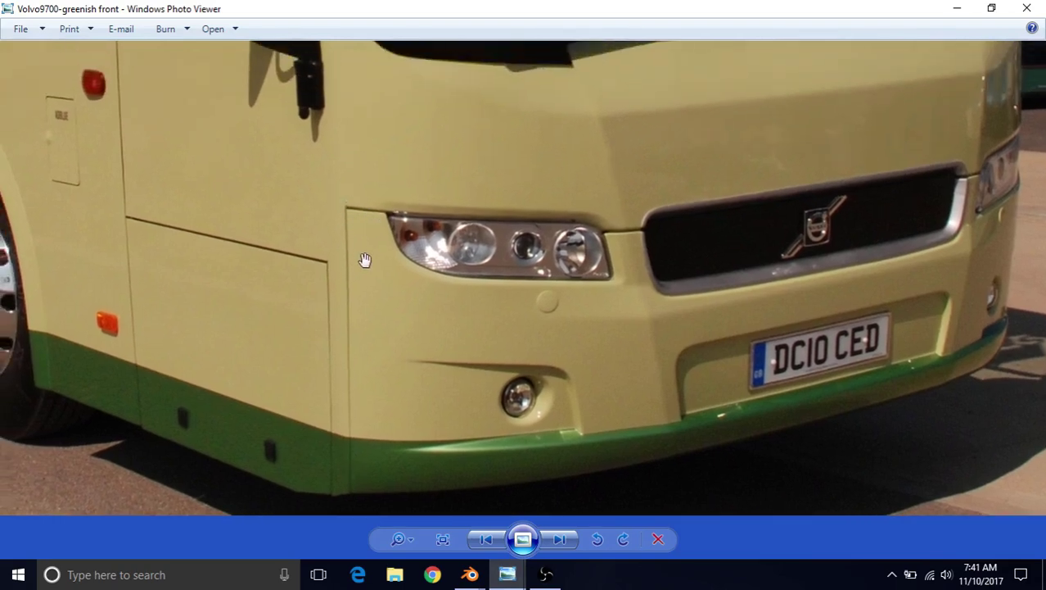
drag(362, 257, 405, 206)
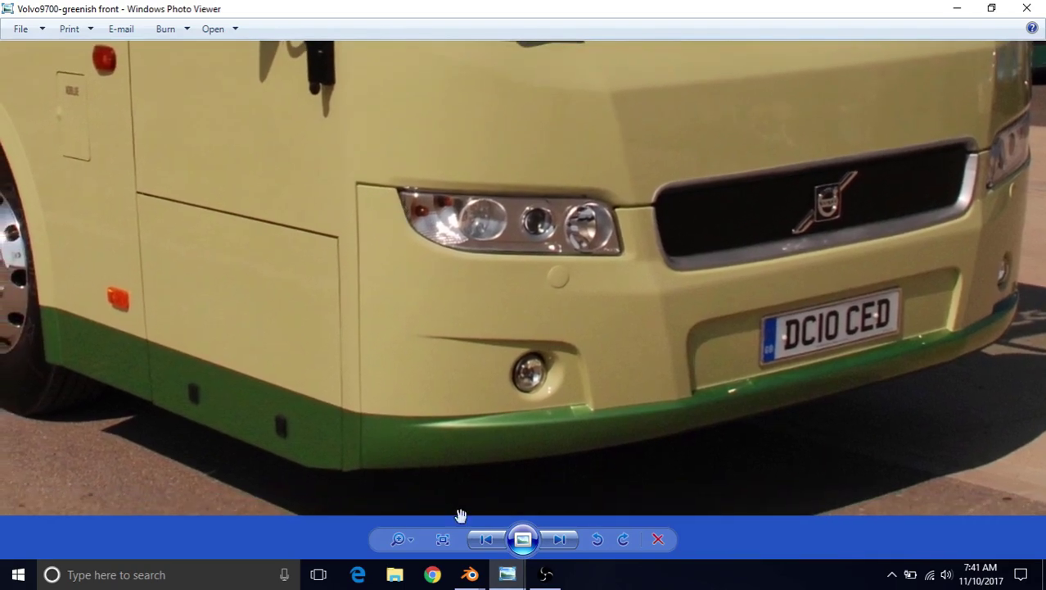
mouse_move(470, 574)
click(602, 511)
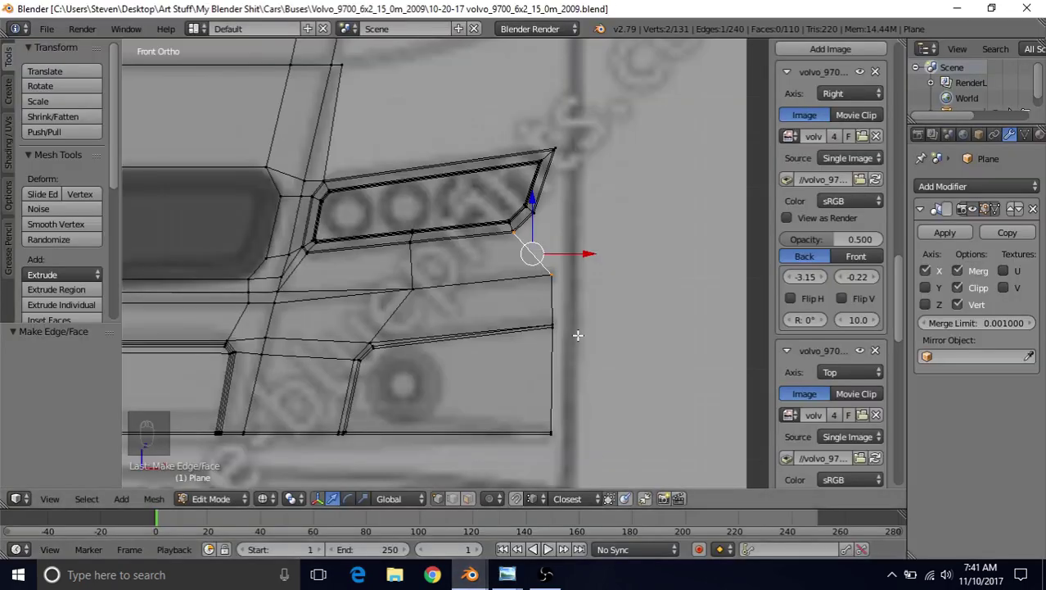
Extrude the vertical outer edge chain of the lower front panel and move the new edges 0.010 outward along X.
right_click(552, 275)
key(c)
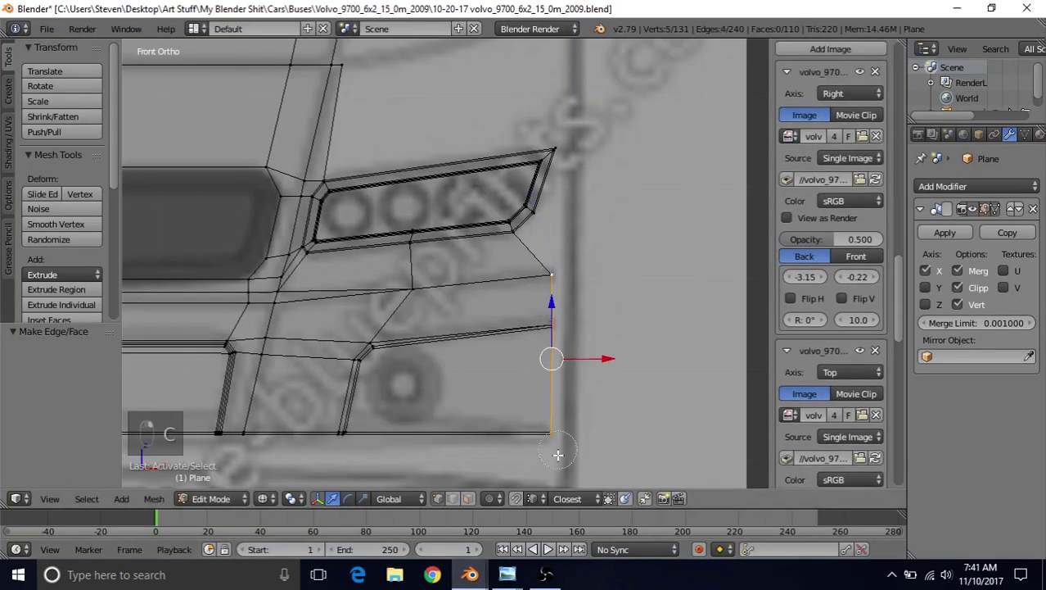
key(c)
mouse_move(546, 411)
mouse_down()
mouse_move(548, 402)
mouse_move(551, 442)
mouse_up()
right_click(551, 446)
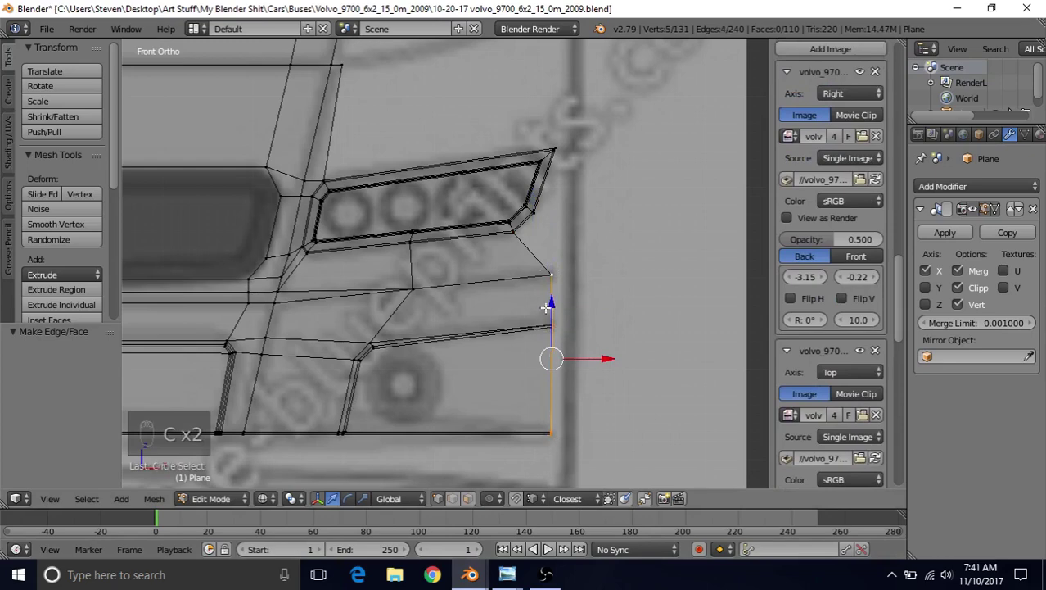
shift+middle_drag(560, 266, 564, 255)
key(e)
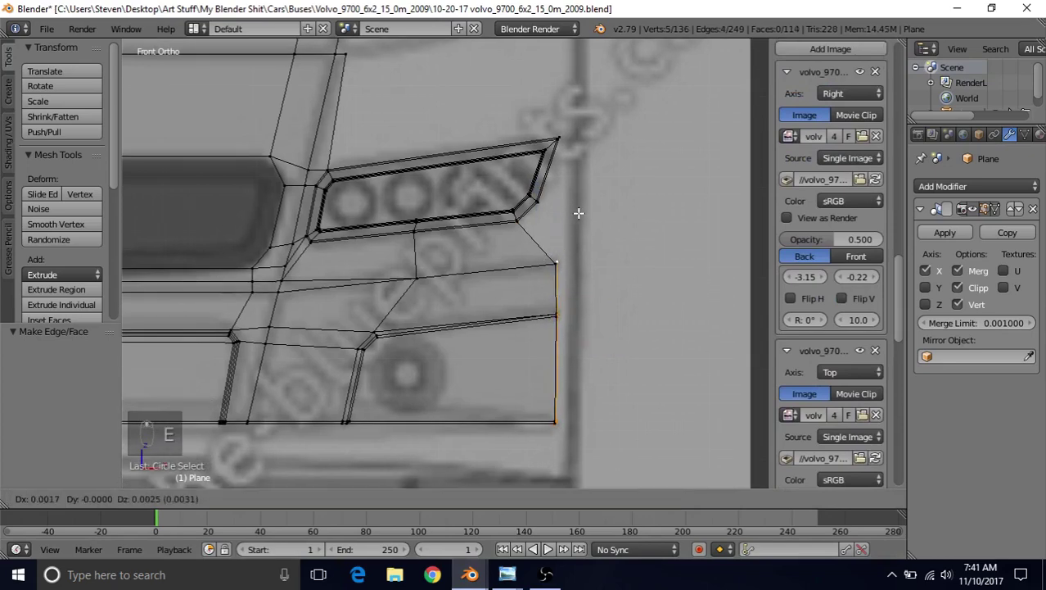
right_click(579, 227)
key(g)
key(x)
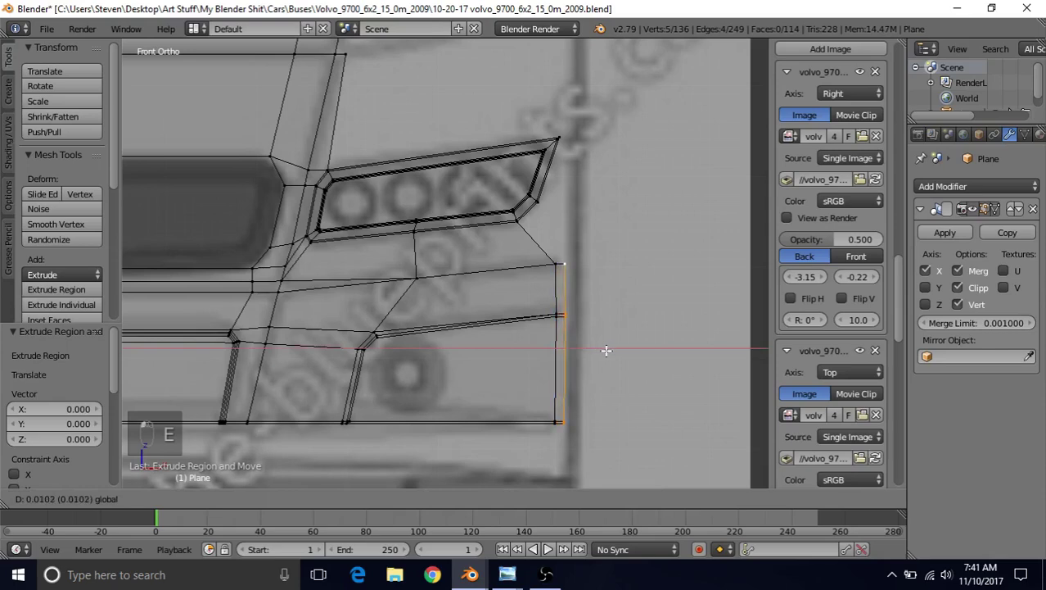
click(606, 350)
In the right side view, move the extruded outer edge chain -0.028 along Y towards the bus's rear.
scroll(578, 348, down, 3)
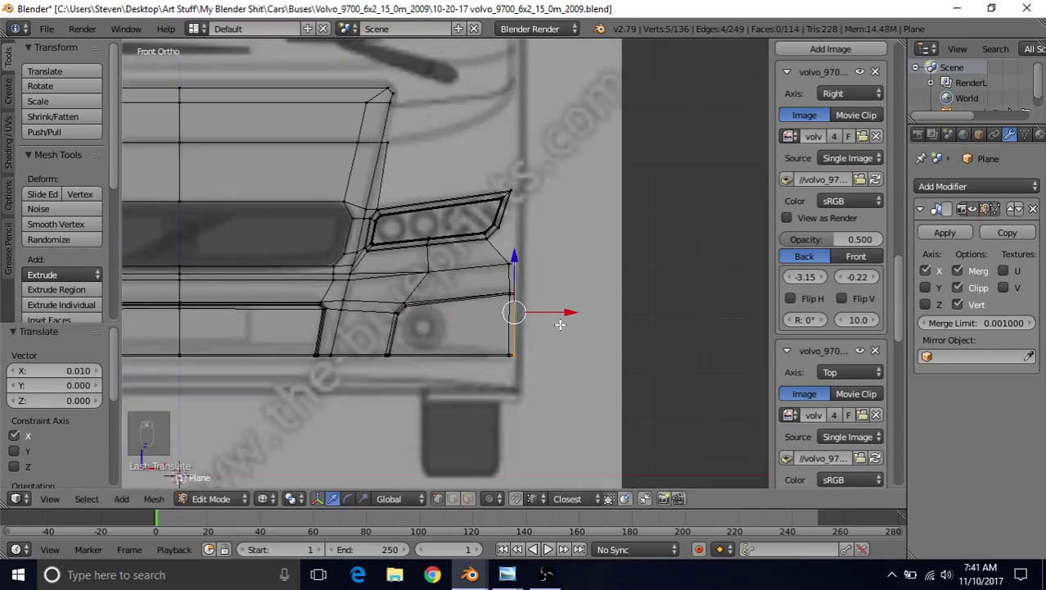
key(KP_3)
scroll(515, 296, up, 3)
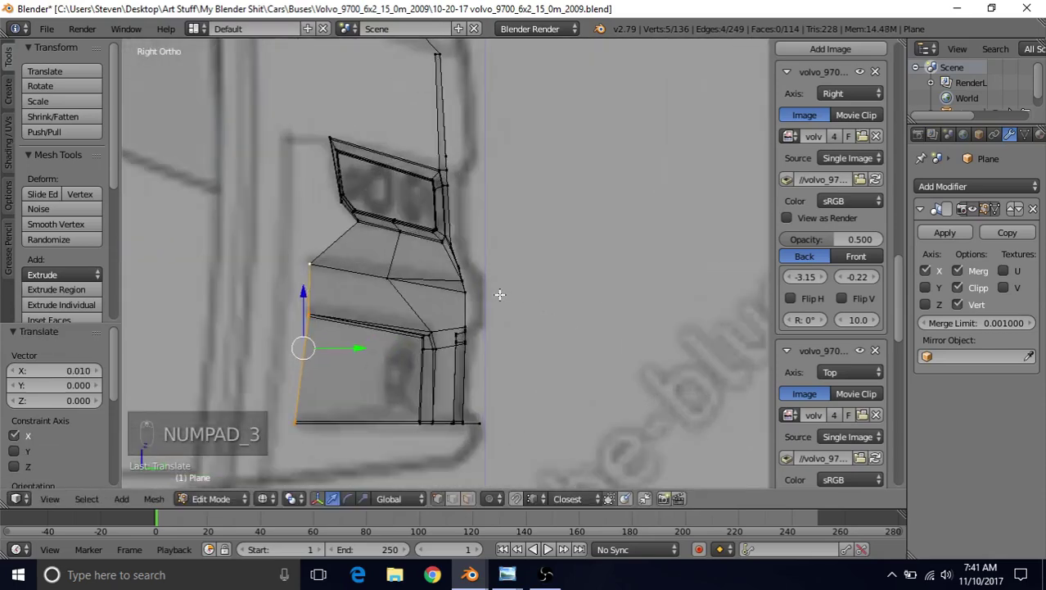
shift+middle_drag(446, 258, 516, 227)
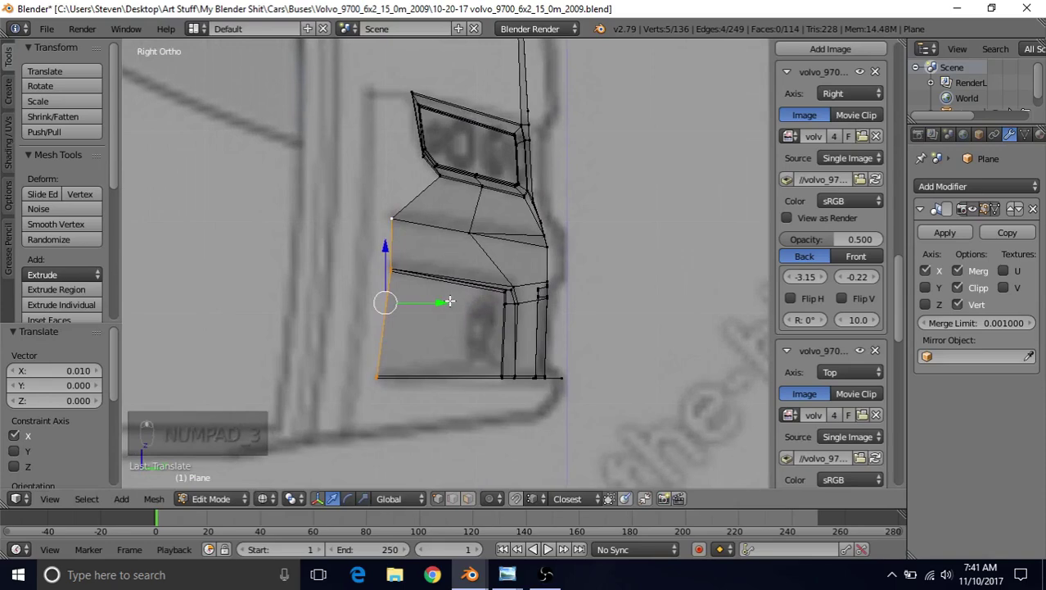
key(e)
key(y)
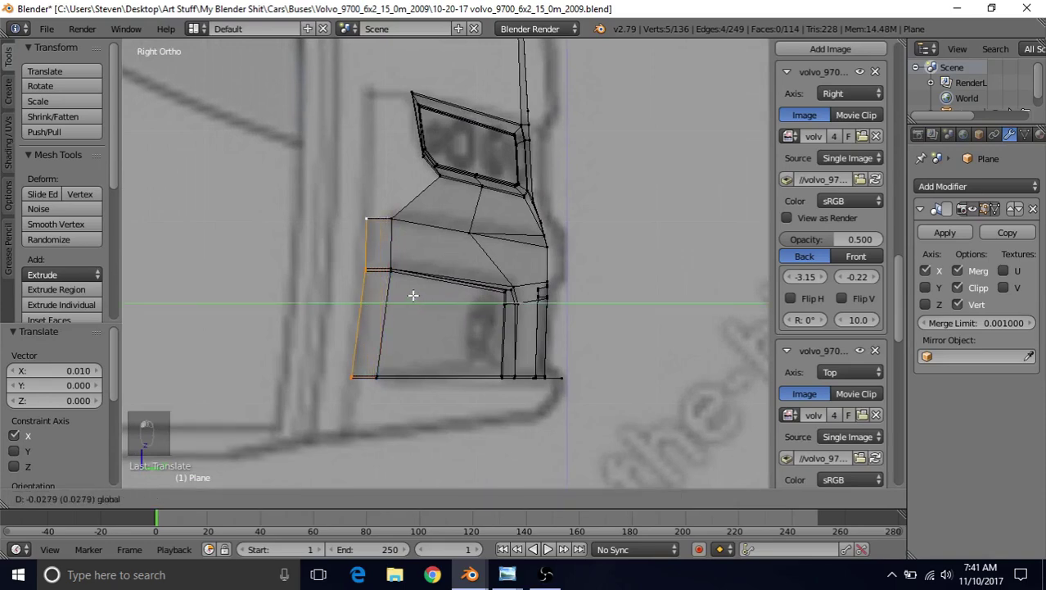
click(413, 295)
Move the two vertices at the fog-lamp crease on the new side edge -0.004 along Y.
key(c)
click(366, 270)
right_click(366, 271)
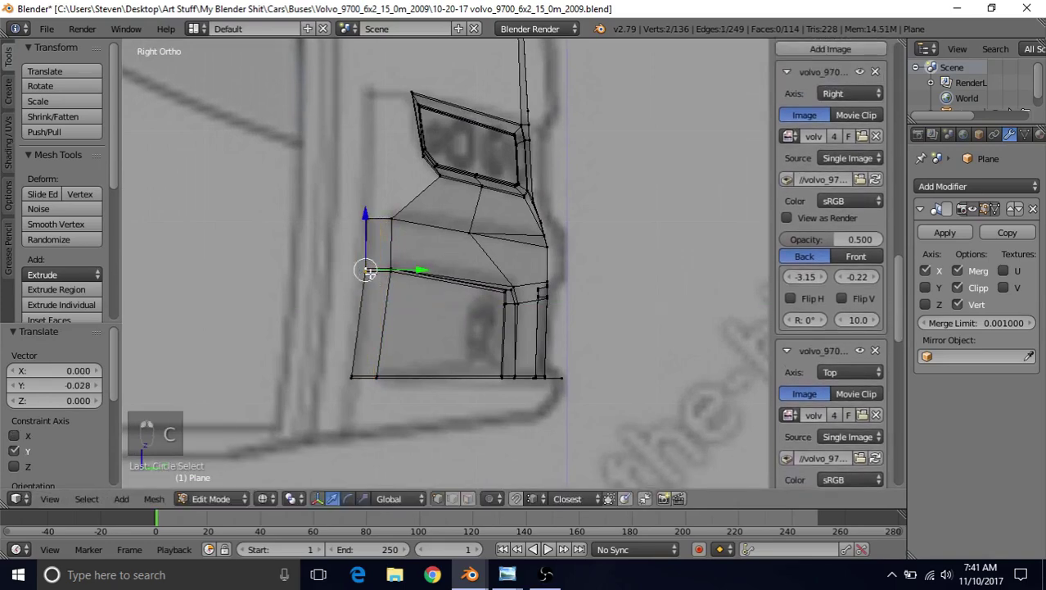
key(g)
key(y)
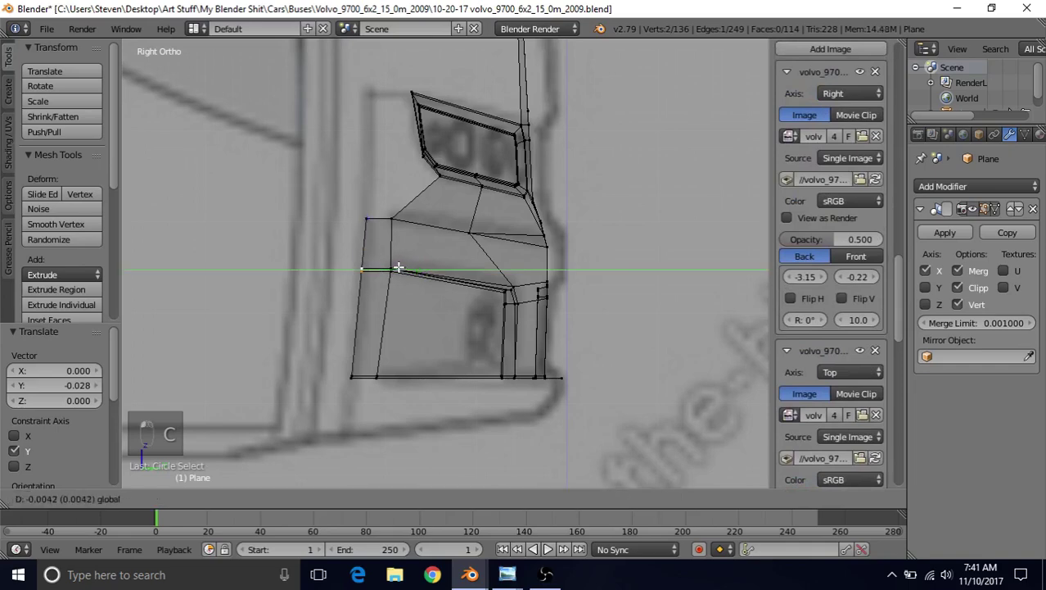
click(413, 275)
Raise the top vertex of the new side edge 0.035 along Z.
shift+middle_drag(414, 275, 432, 270)
scroll(433, 270, up, 1)
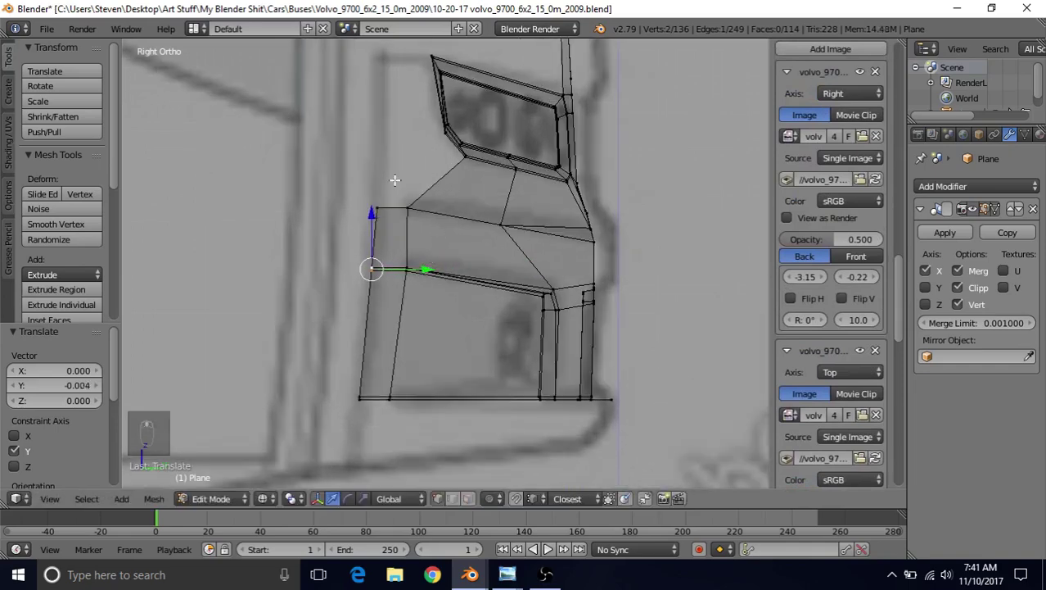
right_click(377, 208)
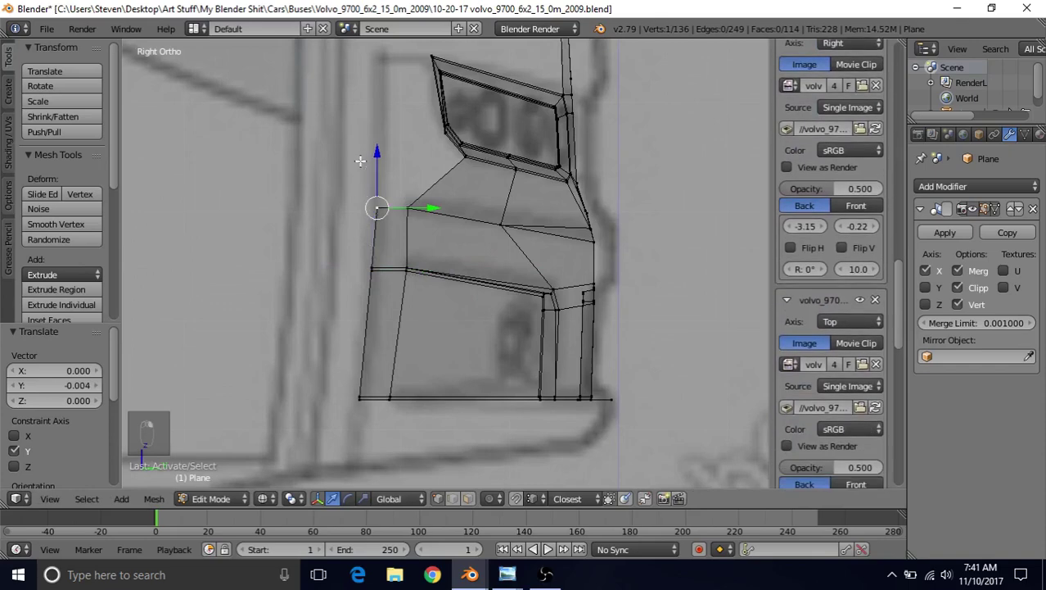
key(g)
key(z)
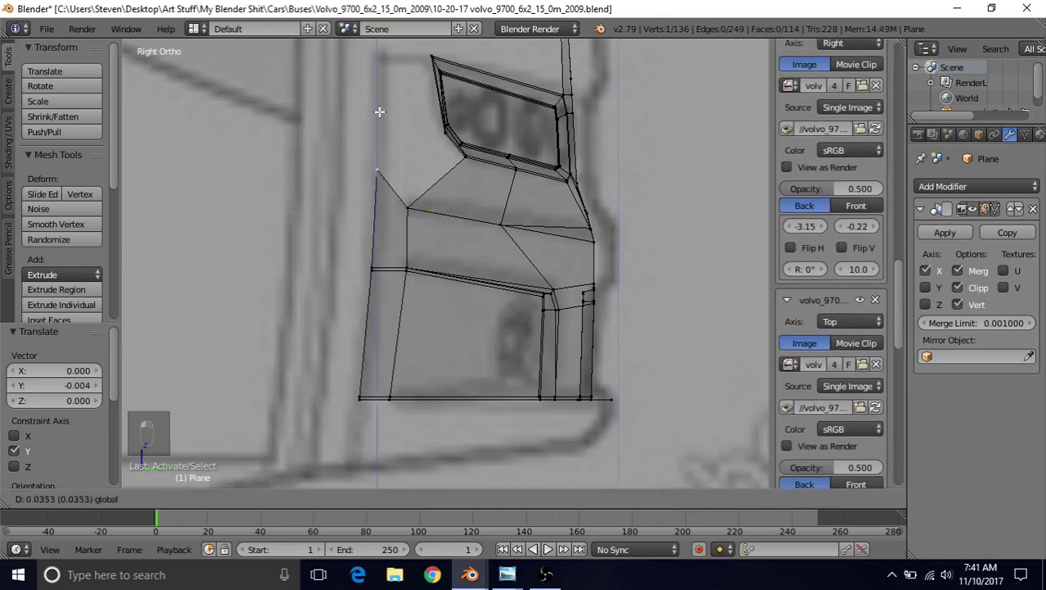
click(380, 111)
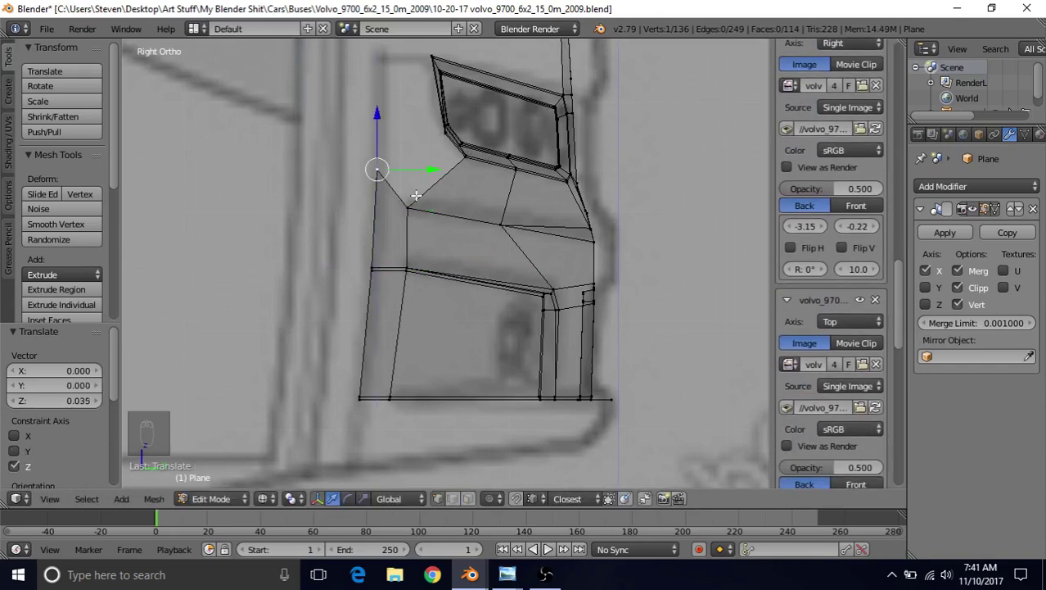
Vertex-slide the lower crease vertex down the new side edge by a factor of 0.376, and display the model in solid shading.
right_click(368, 276)
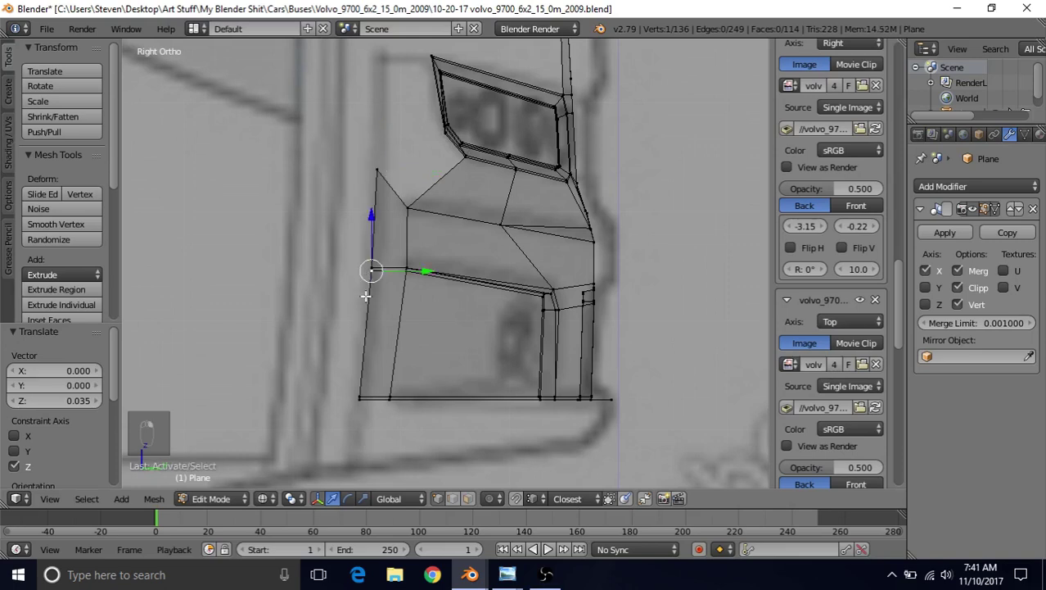
key(g)
key(g)
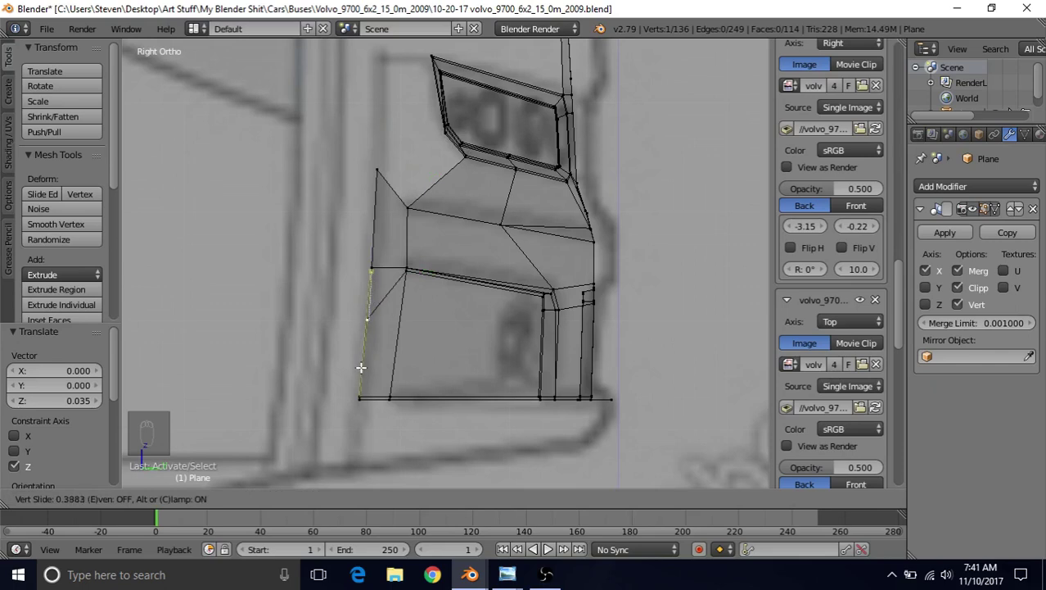
click(361, 367)
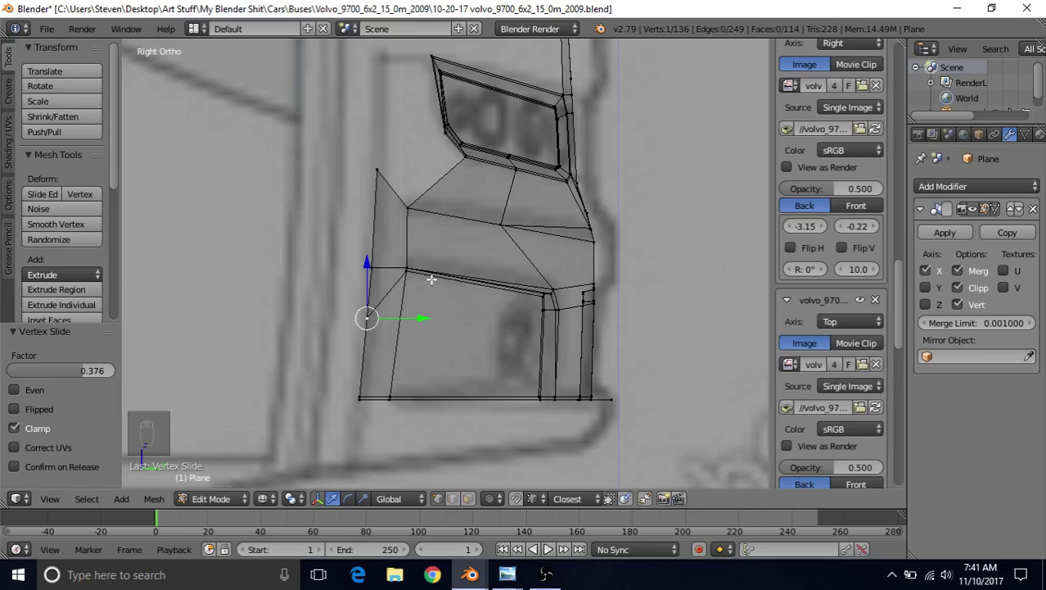
scroll(486, 326, down, 2)
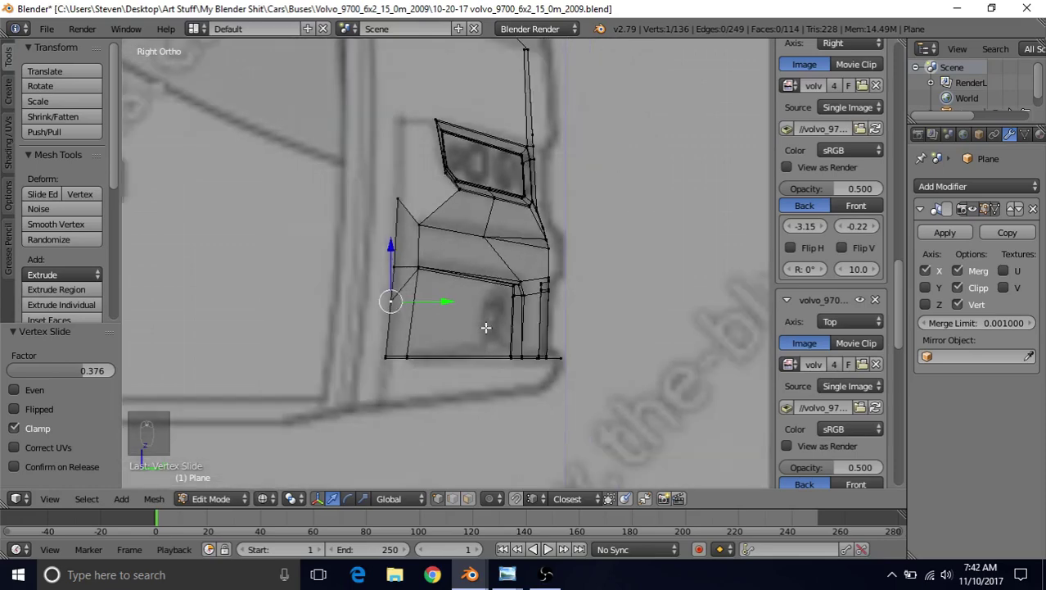
mouse_move(472, 226)
middle_down()
mouse_move(411, 262)
mouse_move(386, 208)
middle_up()
key(z)
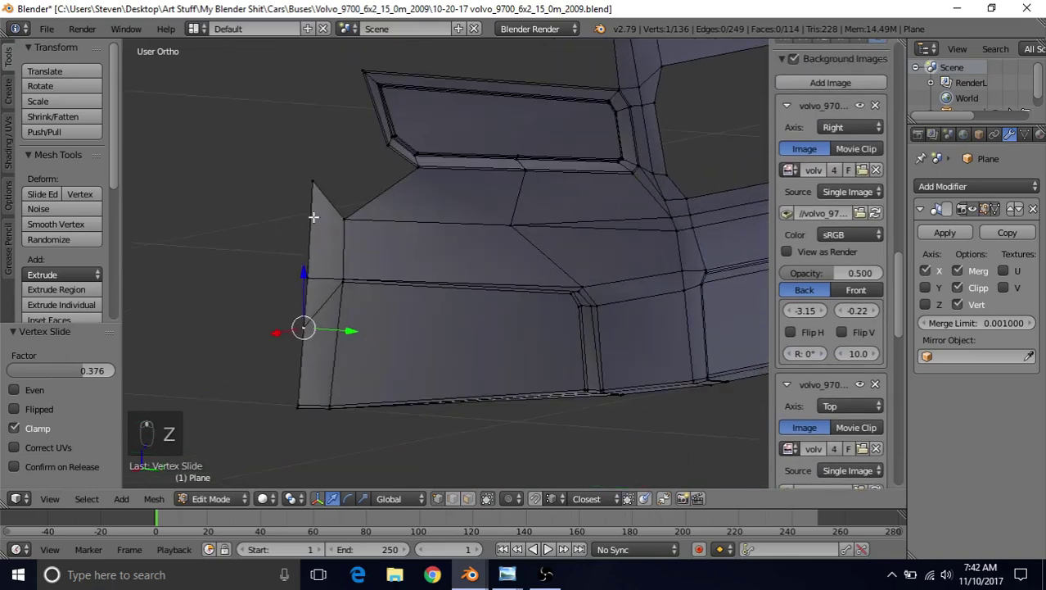
Fill a face between the top of the bumper's side edge and the headlight surround's lower outer corner.
right_click(311, 183)
shift+right_click(343, 220)
shift+right_click(407, 176)
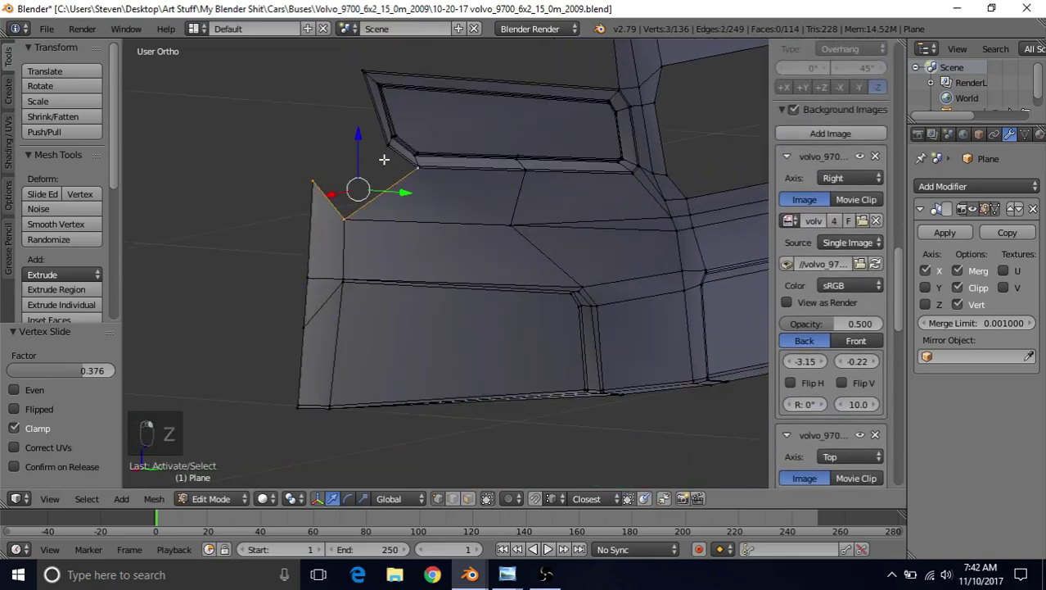
shift+right_click(387, 147)
key(f)
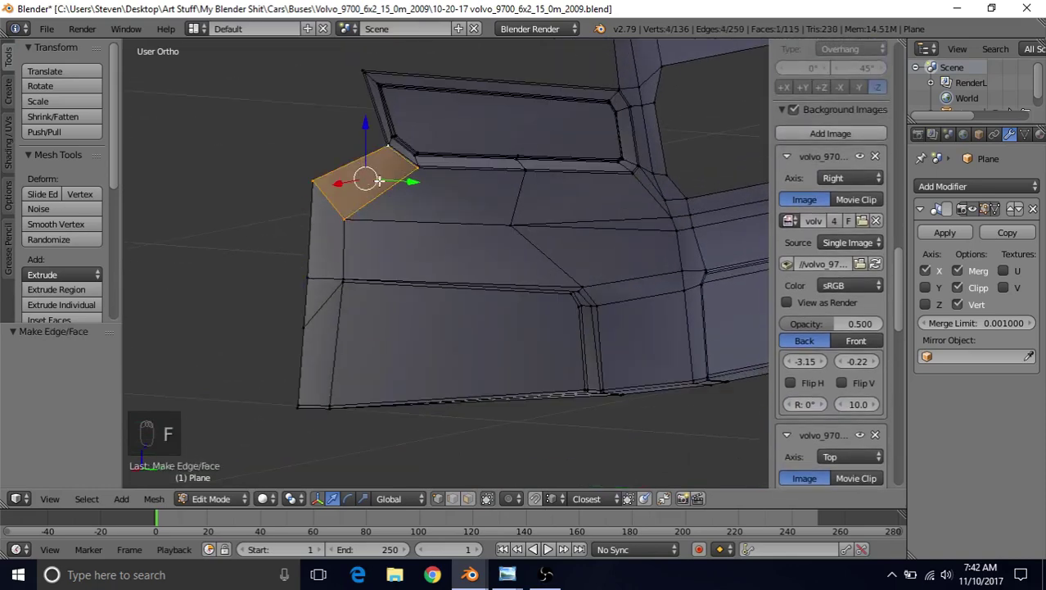
In the front view, extrude the side edge's top vertex and move it 0.105 along Z, up to the headlight's upper corner.
scroll(383, 287, up, 5)
middle_drag(450, 310, 496, 355)
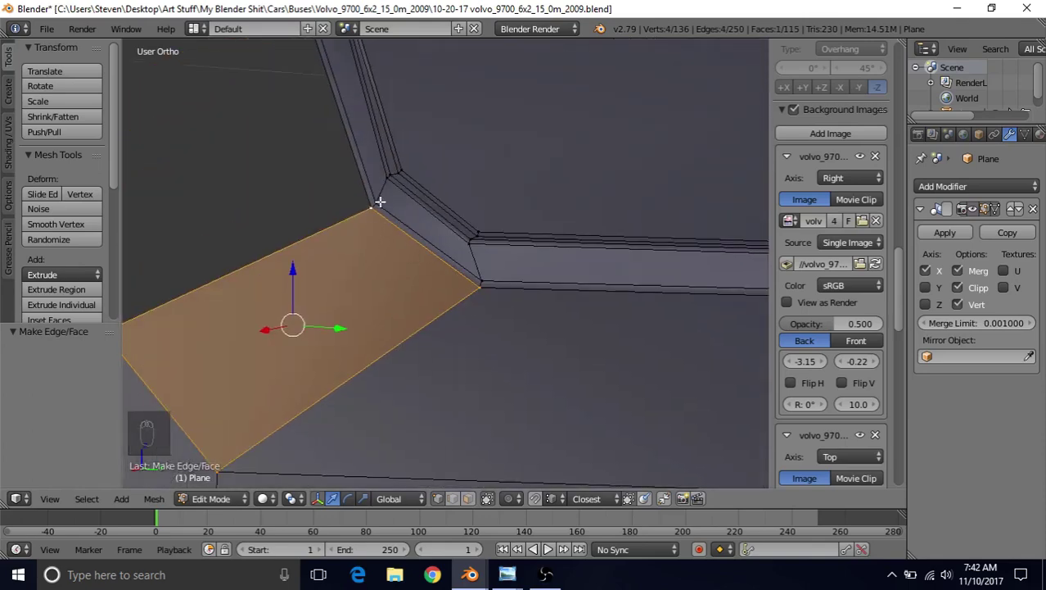
scroll(443, 320, down, 8)
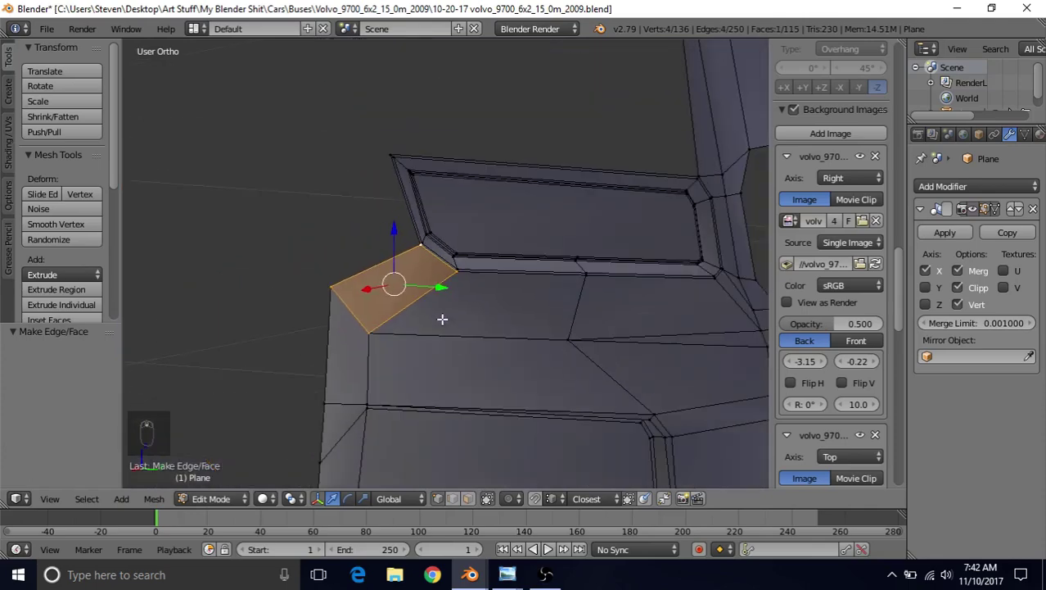
middle_drag(442, 297, 532, 254)
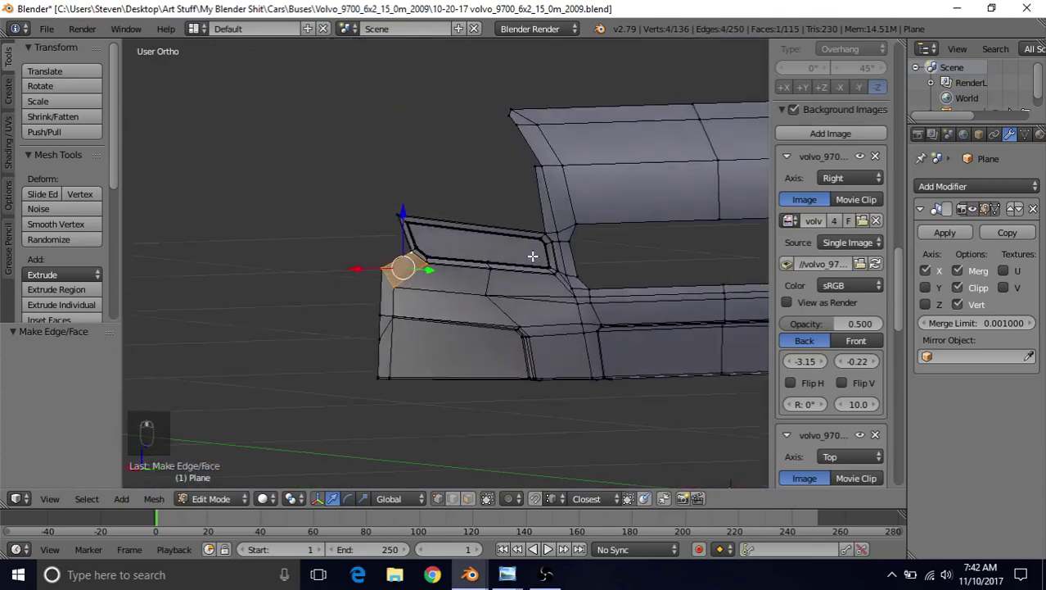
key(KP_1)
scroll(528, 268, up, 3)
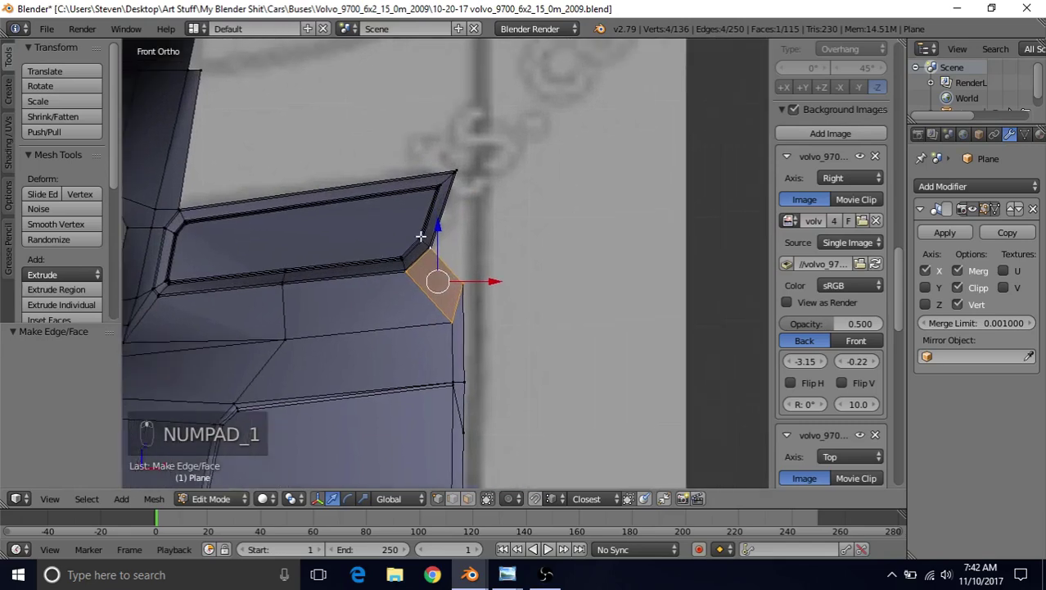
shift+middle_drag(548, 223, 387, 247)
scroll(387, 247, up, 2)
key(z)
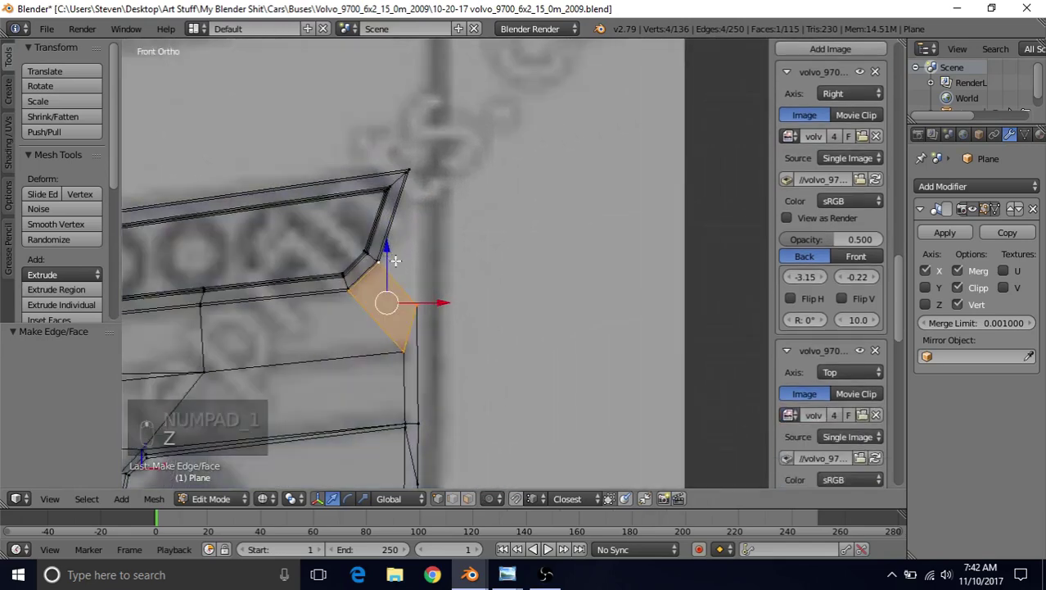
right_click(430, 301)
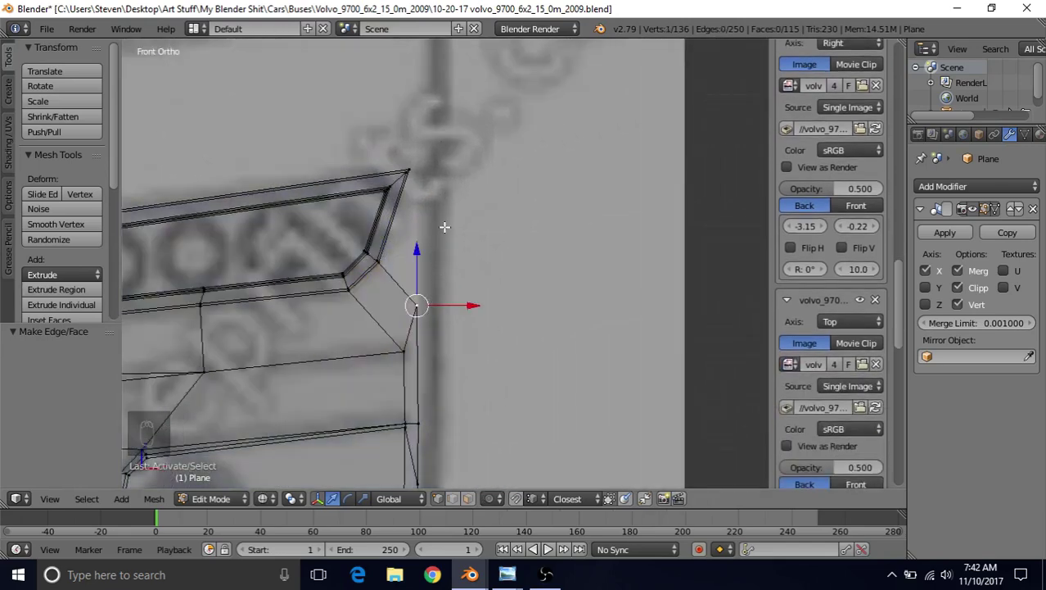
key(e)
drag(416, 253, 432, 113)
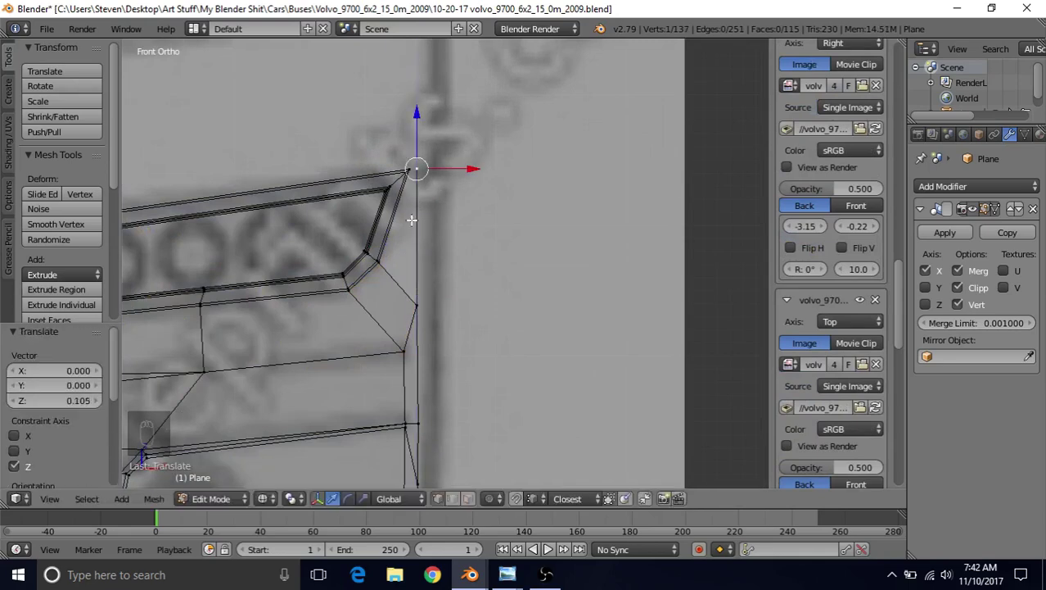
Fill a face between the new vertical side edge and the headlight surround's outer edge.
shift+right_click(390, 260)
shift+right_click(423, 299)
shift+right_click(418, 166)
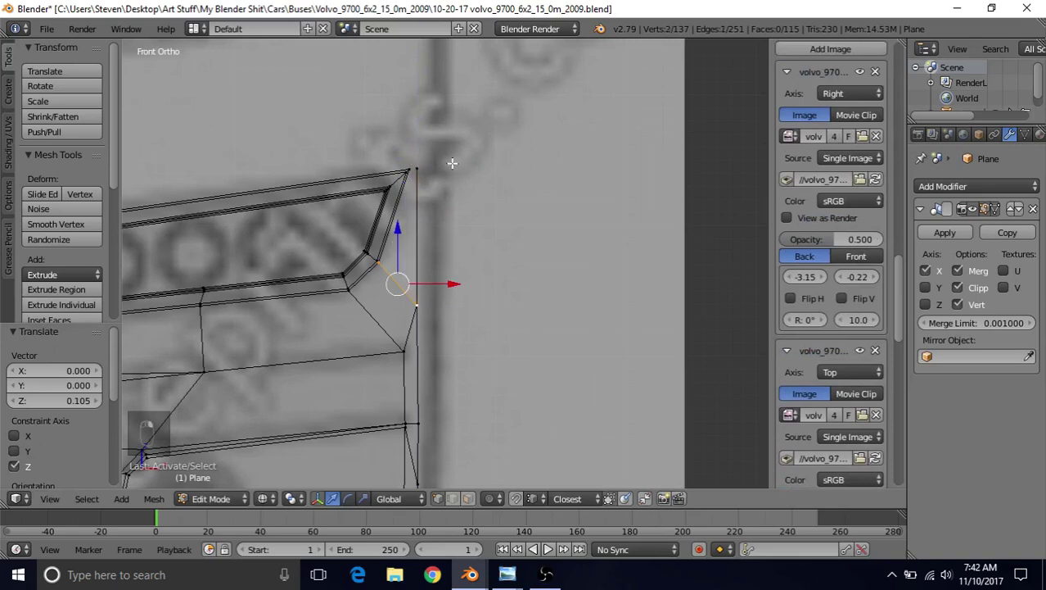
shift+right_click(418, 166)
shift+right_click(407, 157)
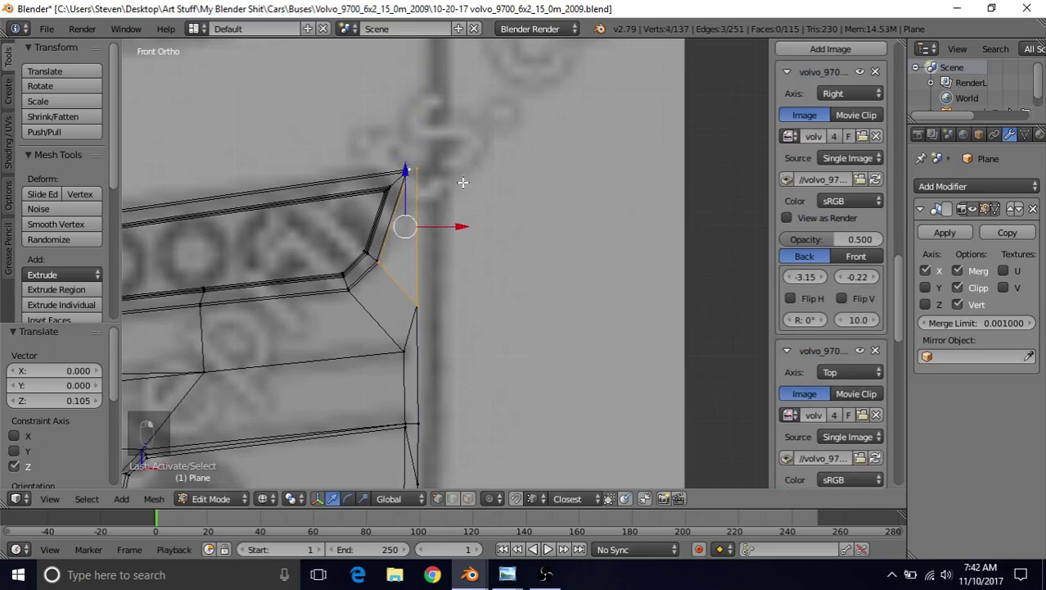
key(f)
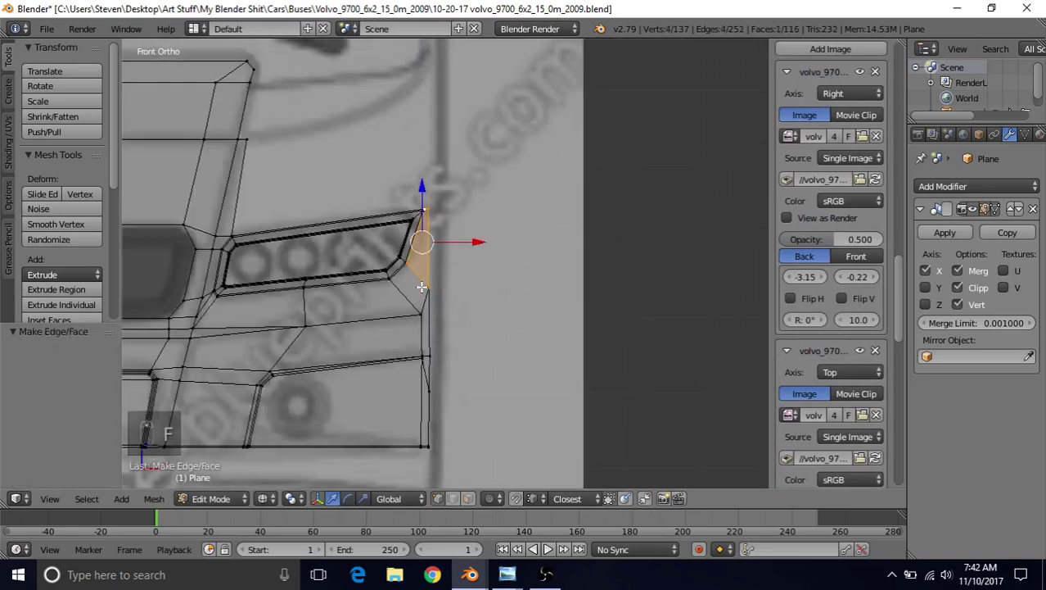
In the right side view, move the new face's upper rear vertex 0.002 along Z.
key(KP_3)
scroll(422, 287, up, 4)
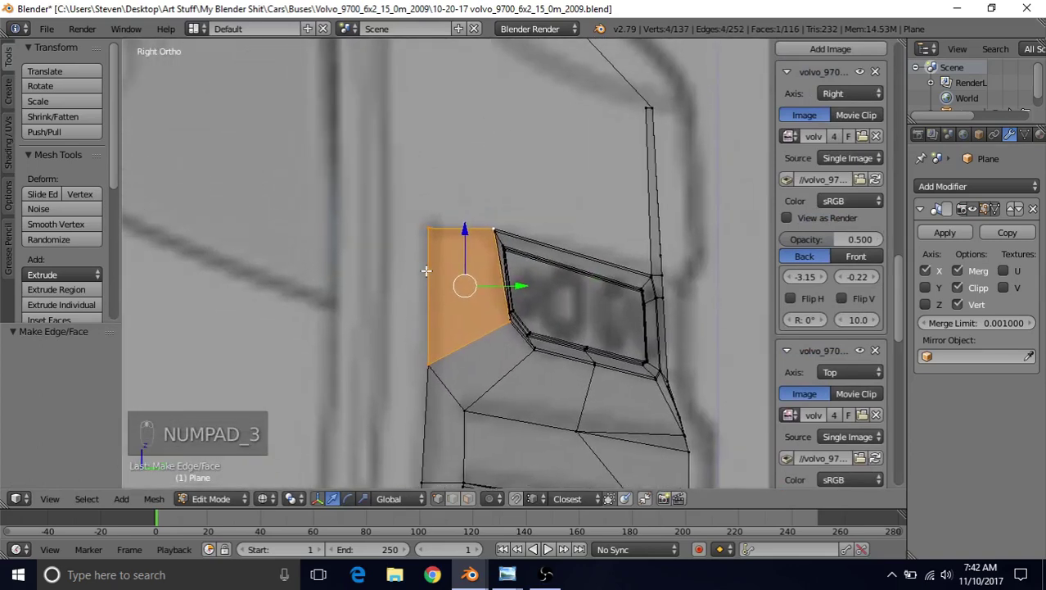
scroll(426, 270, up, 1)
right_click(428, 207)
drag(426, 161, 425, 156)
scroll(412, 366, down, 2)
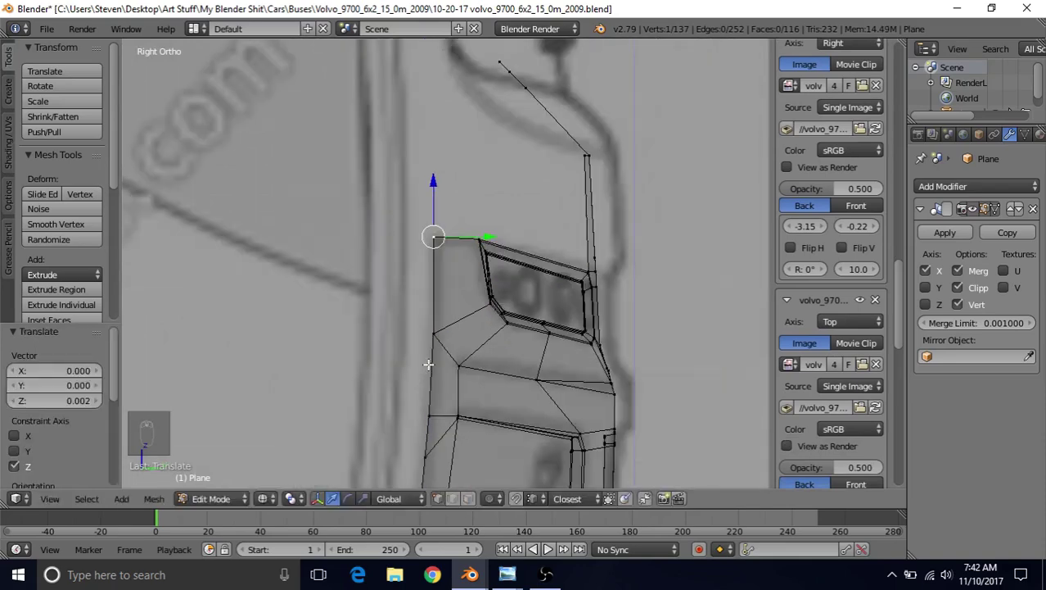
Examine the bumper's lower edge in the side blueprint and the greenish front reference photo, and return to Blender.
scroll(463, 247, down, 1)
scroll(472, 349, down, 3)
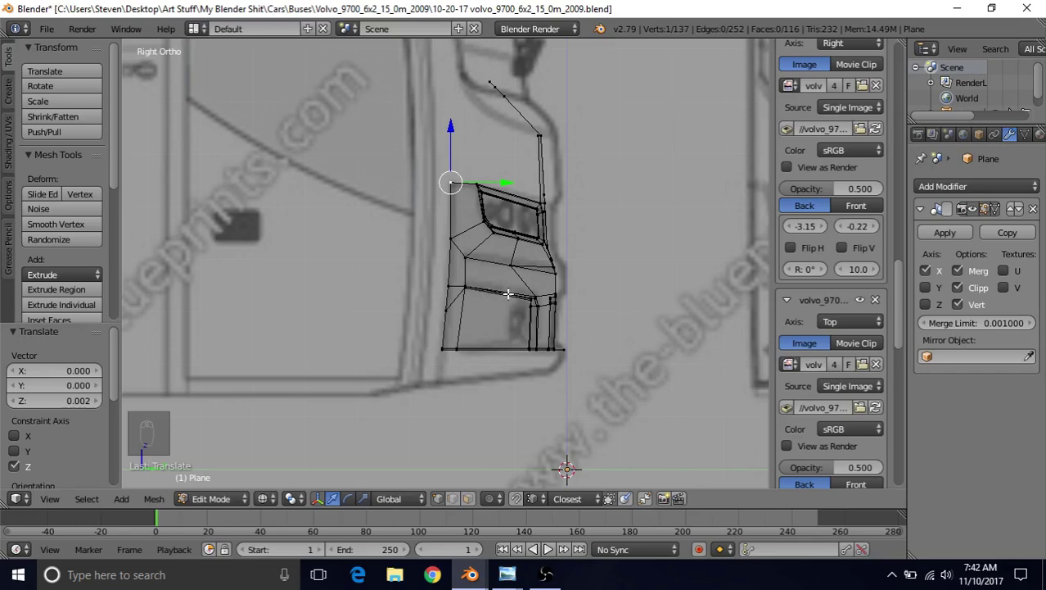
scroll(487, 301, up, 3)
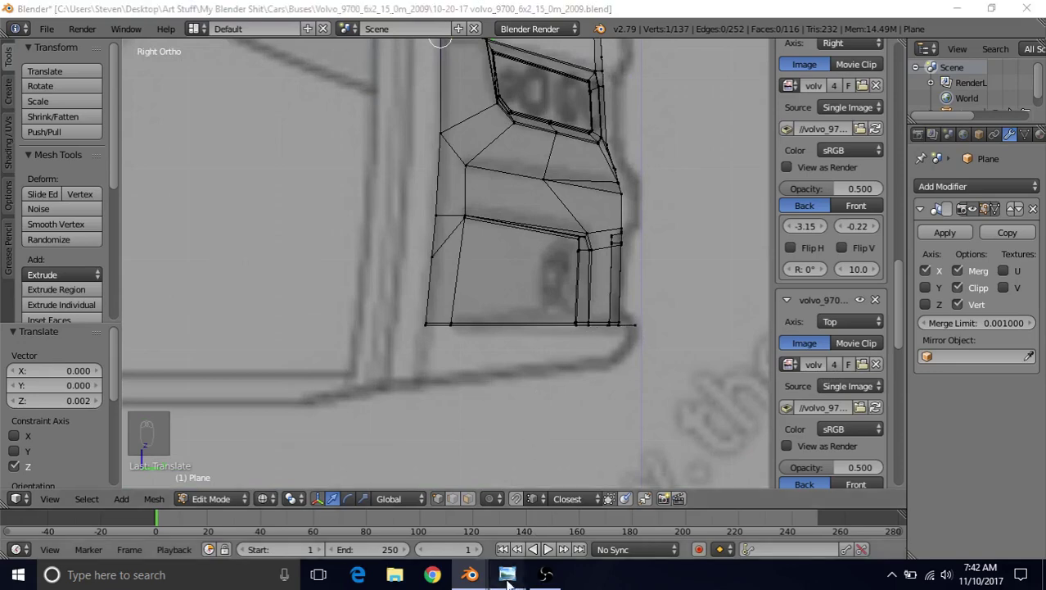
mouse_move(508, 574)
click(458, 499)
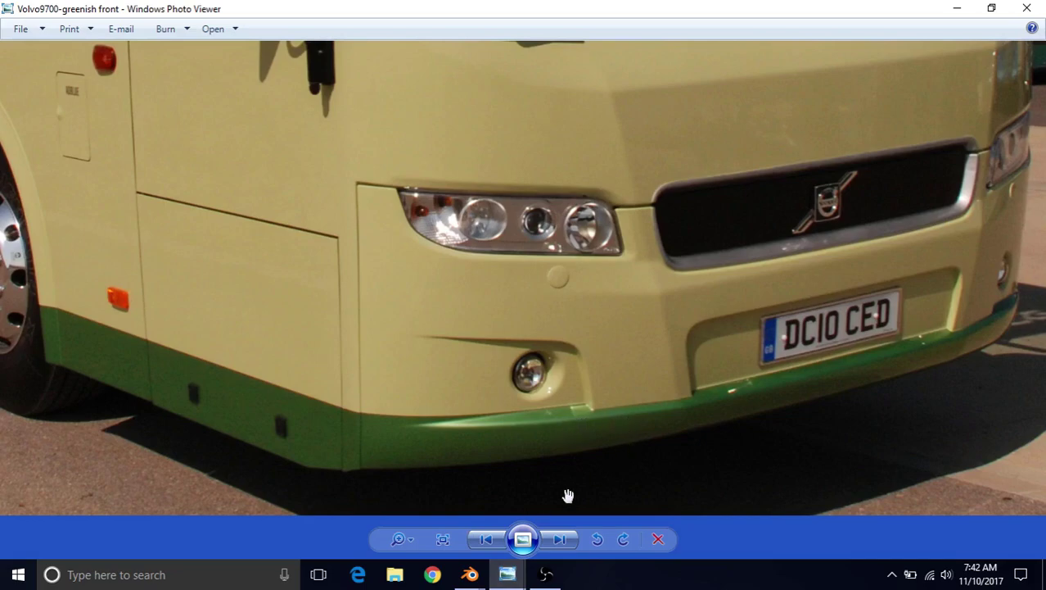
click(470, 574)
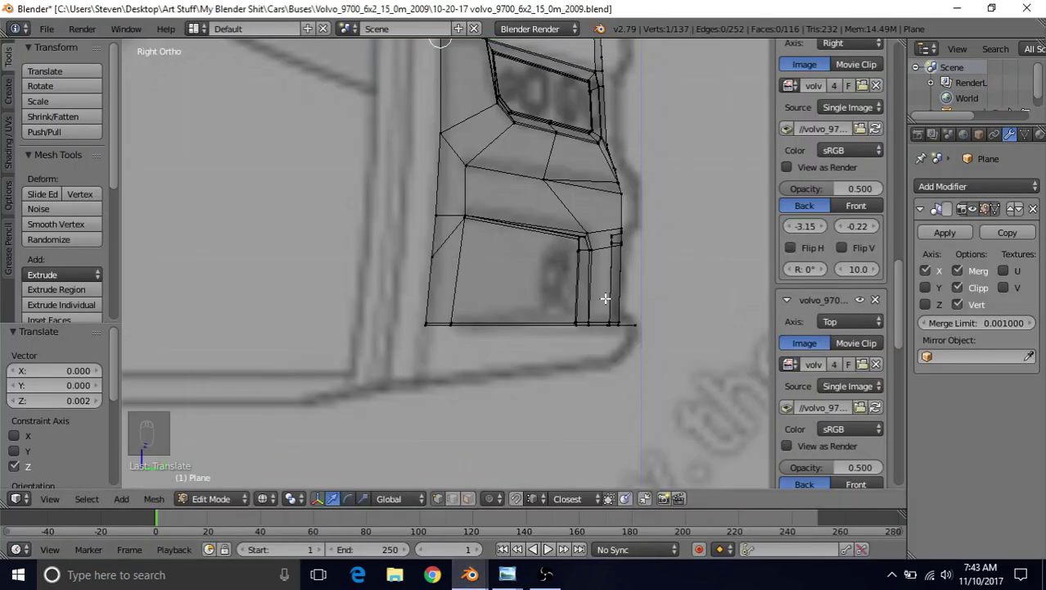
Display the model in solid shading and select the edge loop along the bumper's bottom.
key(z)
mouse_move(603, 309)
middle_down()
mouse_move(577, 343)
mouse_move(580, 290)
mouse_move(414, 303)
mouse_move(426, 333)
middle_up()
alt+right_click(495, 282)
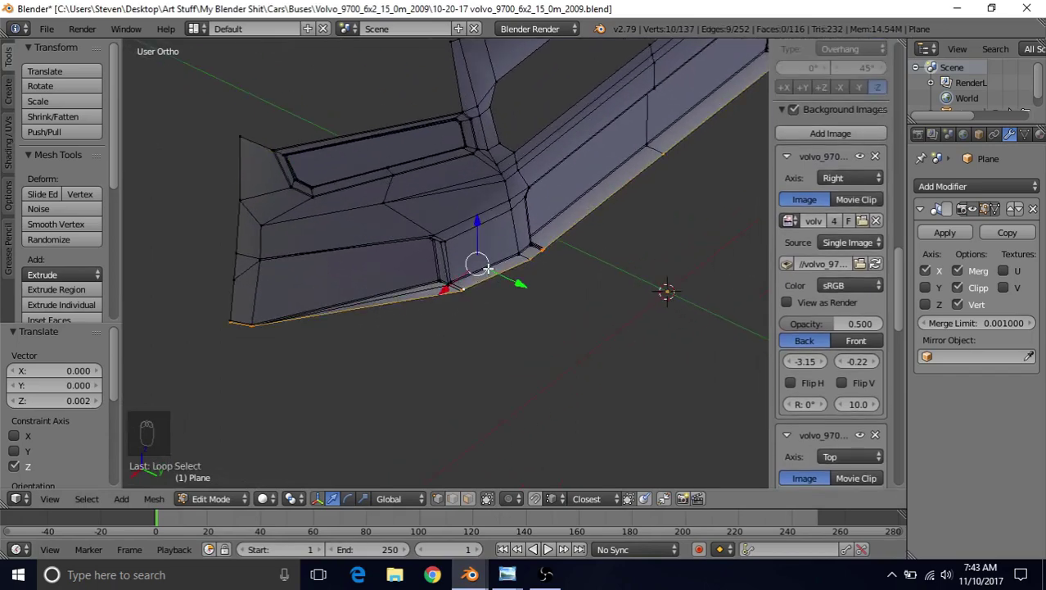
middle_drag(496, 256, 532, 219)
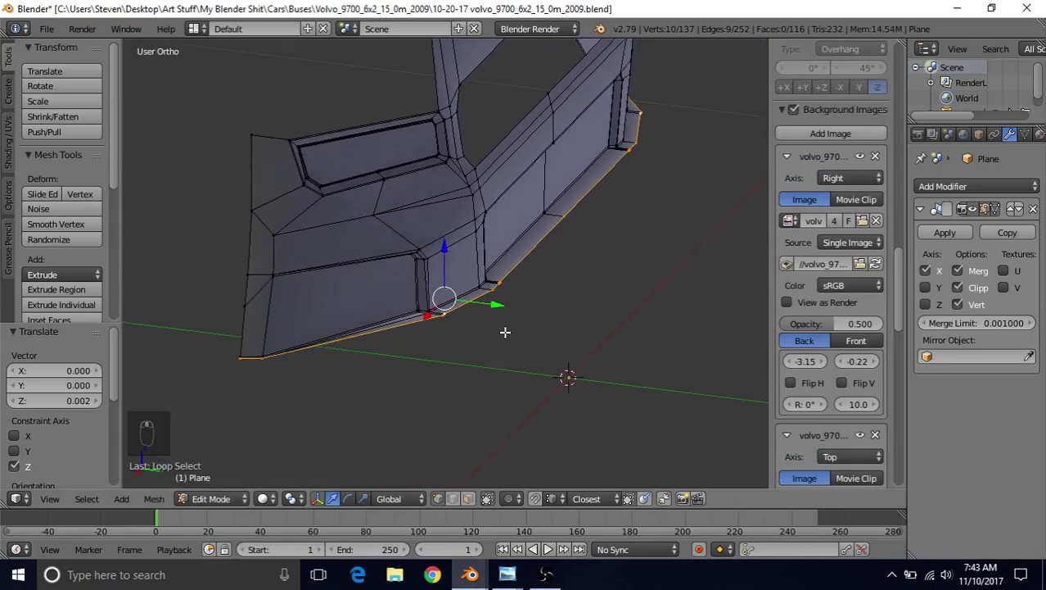
Study the green lower trim at the bumper's corner in the greenish front photo, and return to the model.
mouse_move(507, 574)
click(461, 516)
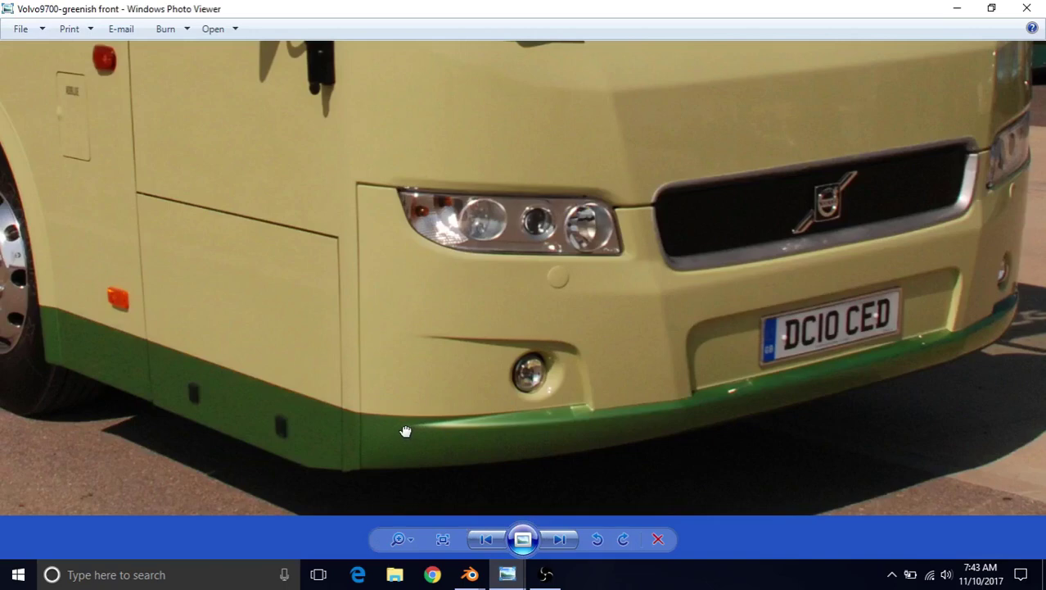
drag(405, 431, 396, 429)
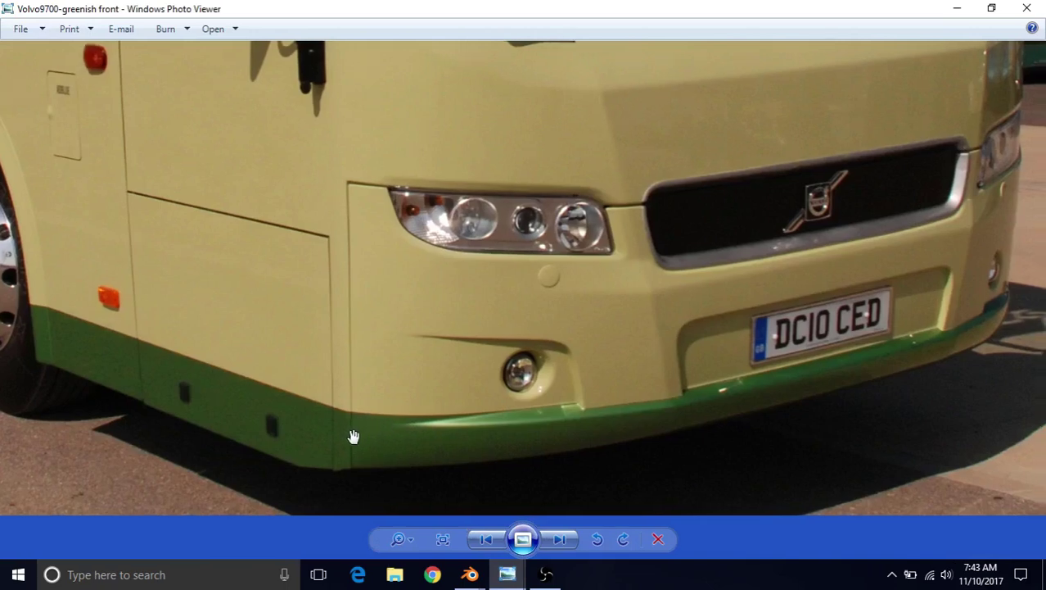
click(470, 573)
click(623, 515)
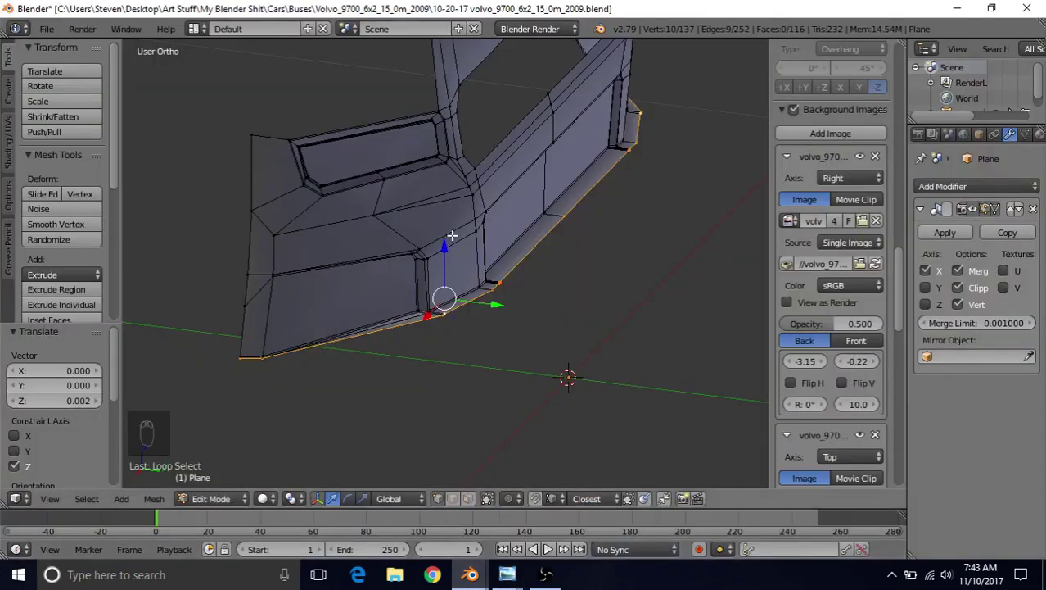
Extrude the bumper's bottom edge loop and move the new edges -0.004 along Z.
shift+middle_drag(454, 271, 477, 251)
key(KP_1)
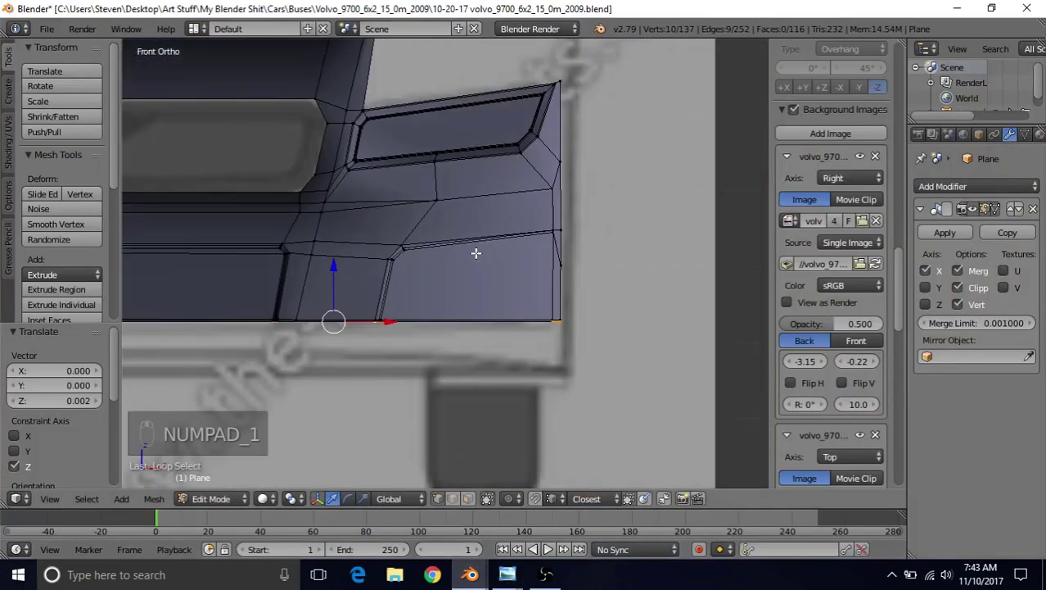
key(z)
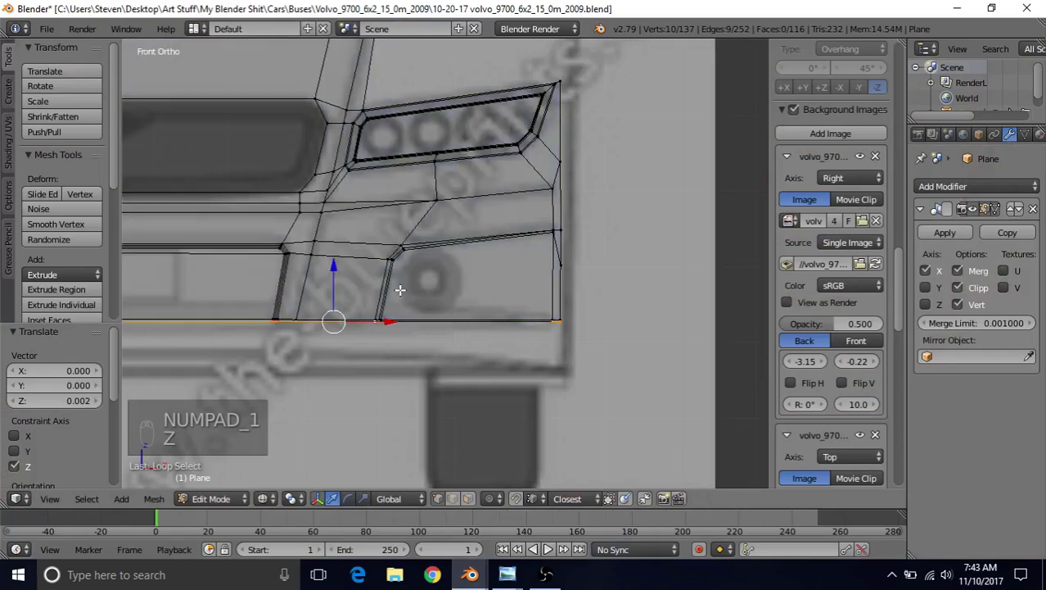
shift+middle_drag(408, 250, 522, 199)
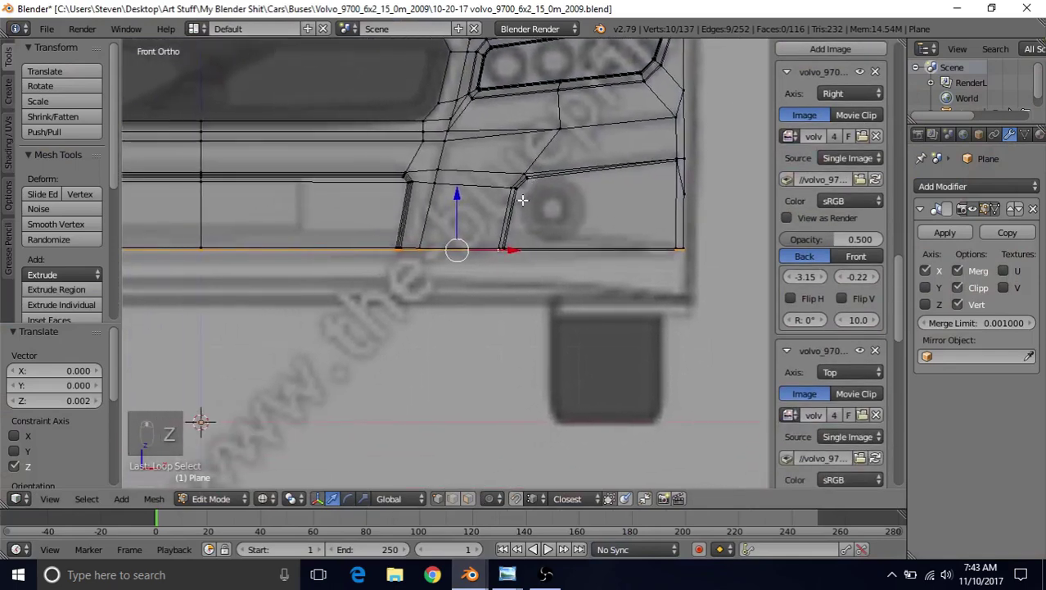
key(e)
right_click(455, 211)
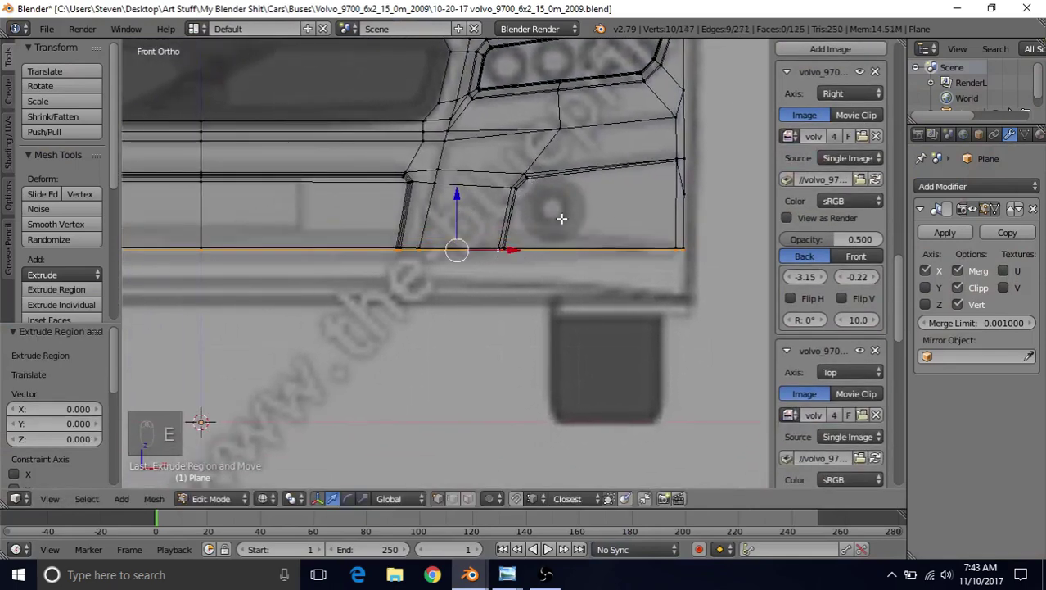
middle_drag(585, 205, 372, 217)
key(z)
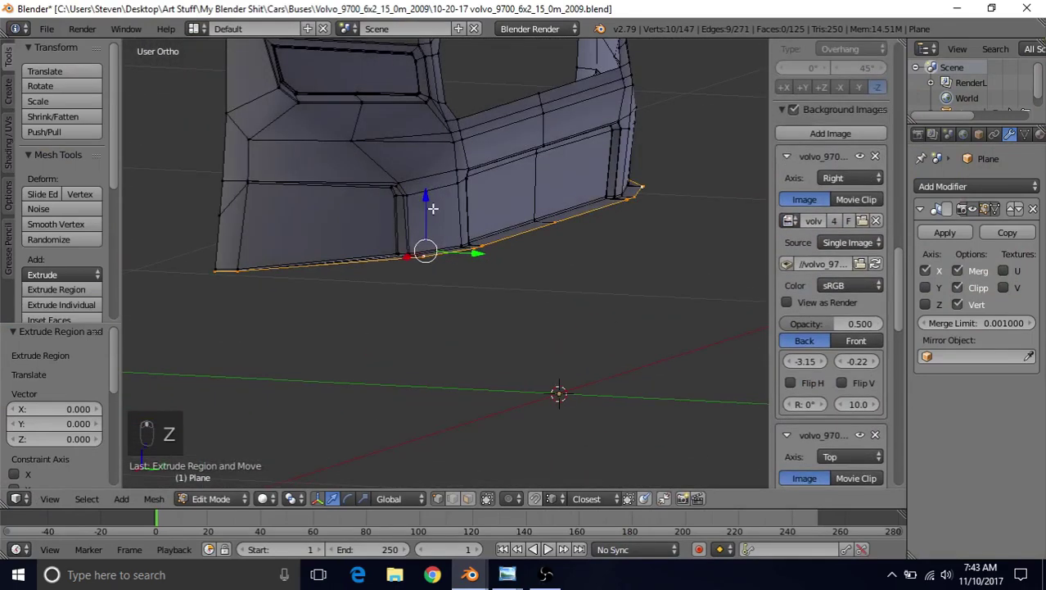
middle_drag(432, 203, 379, 193)
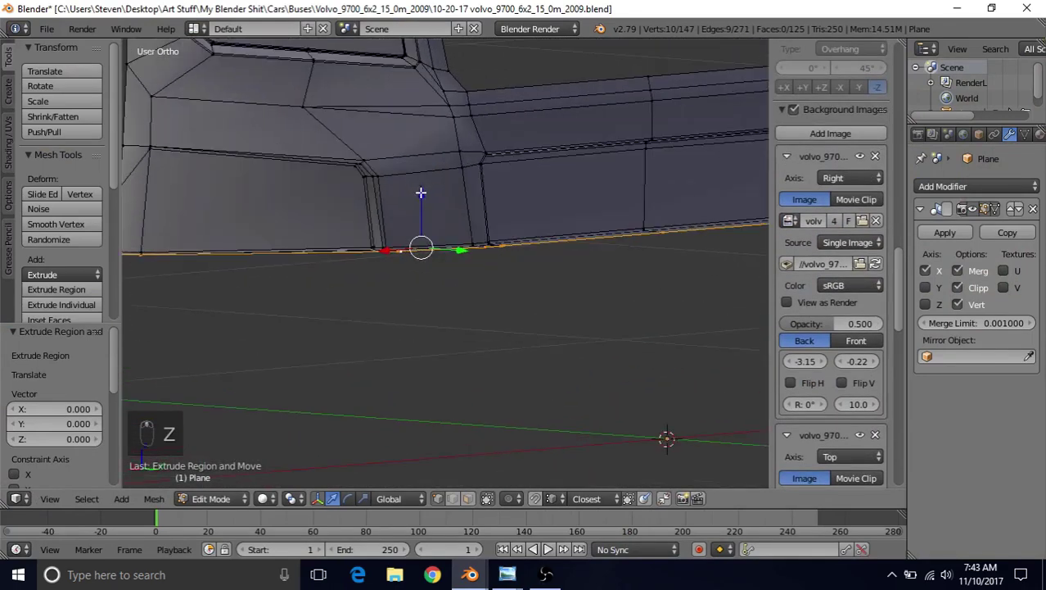
drag(421, 192, 421, 196)
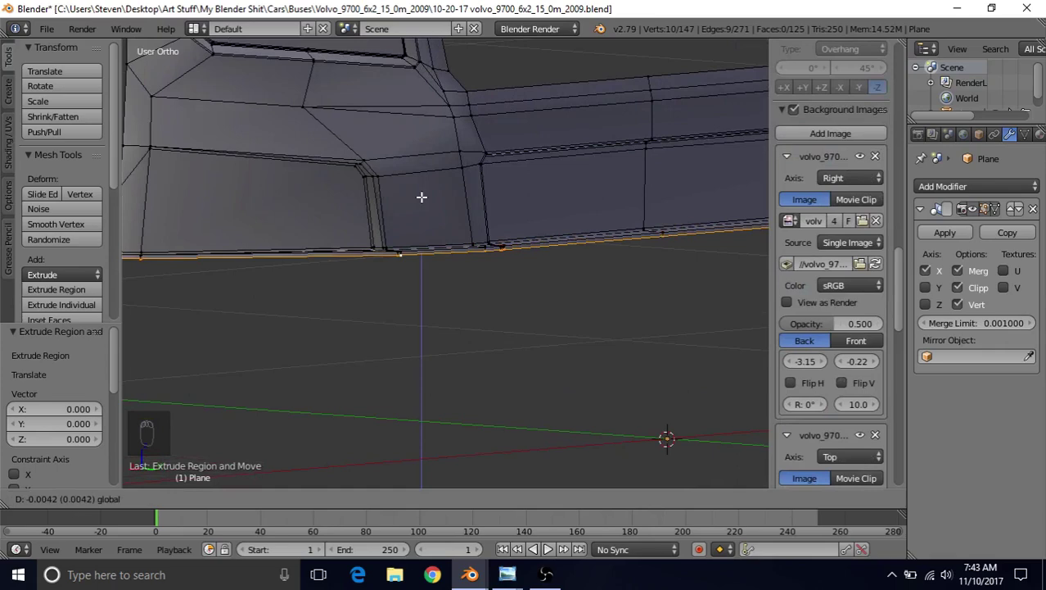
click(421, 197)
Check how the green lower trim meets the bumper's underside in the greenish front photo, and switch back to Blender.
mouse_move(508, 574)
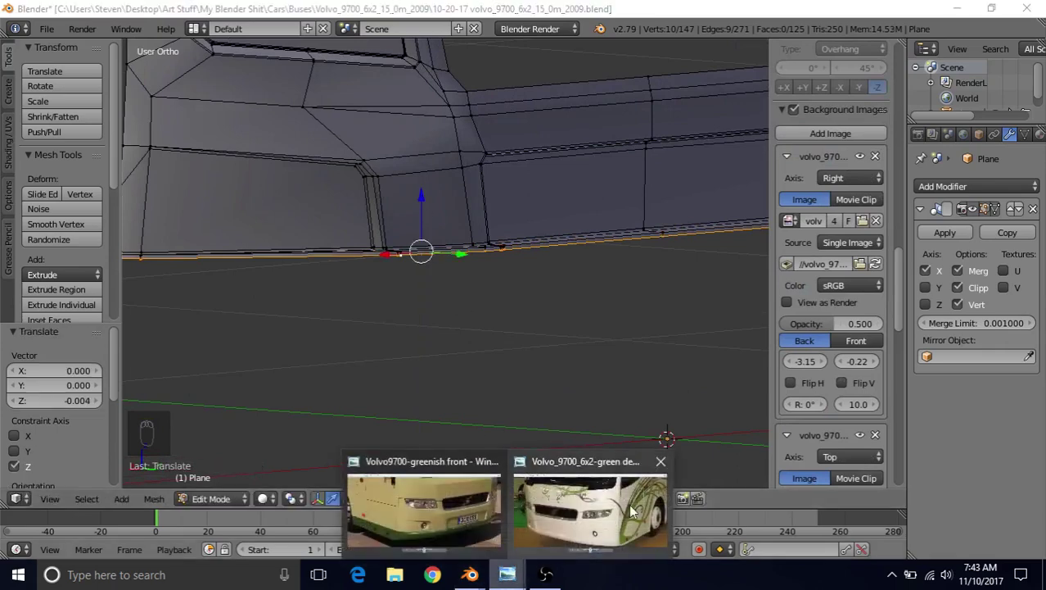
click(423, 526)
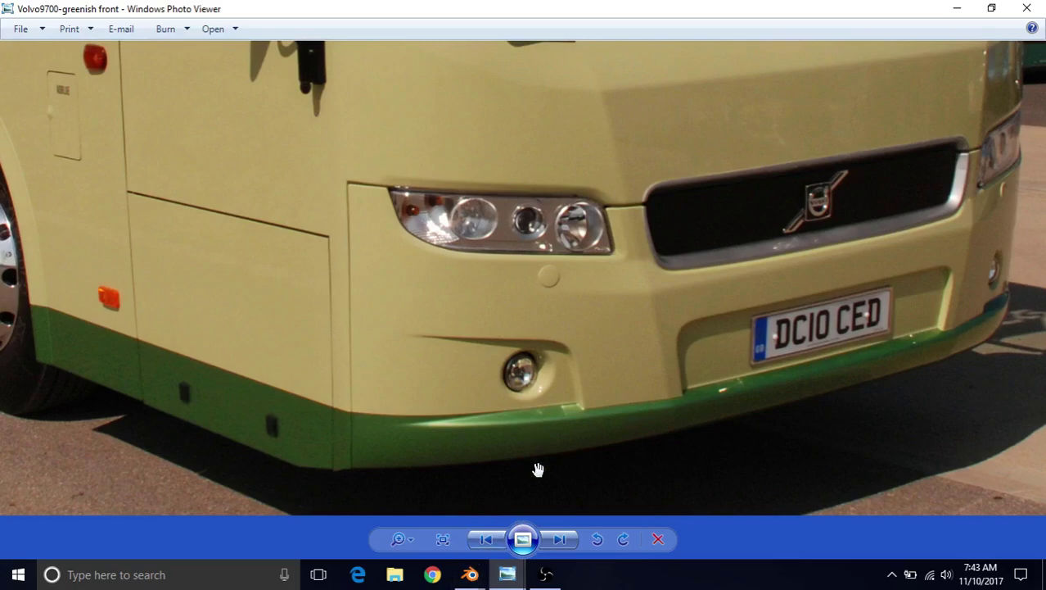
click(471, 578)
click(593, 509)
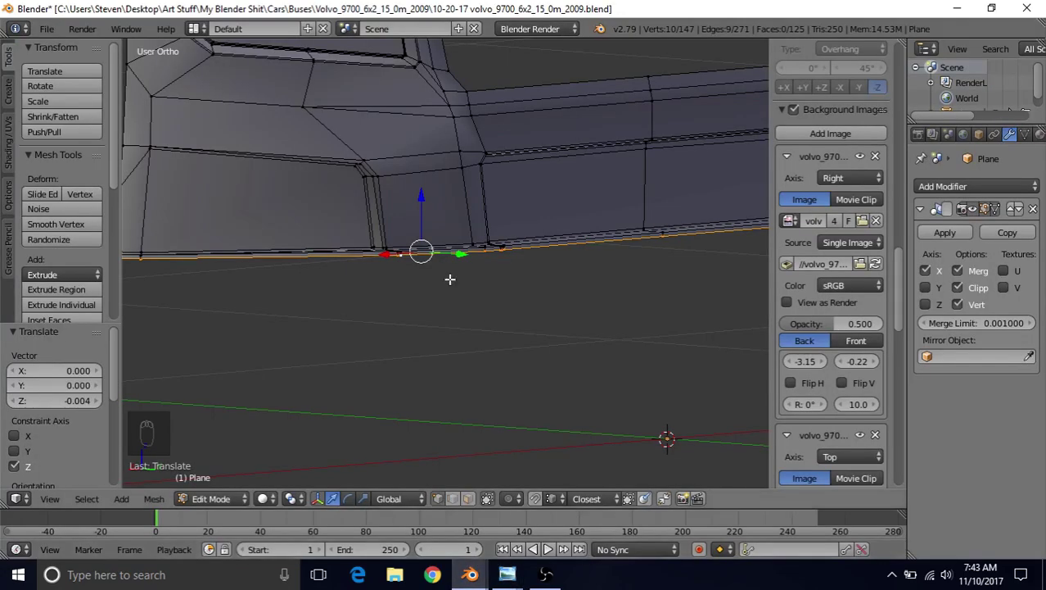
In the front view with wireframe shading, move the extruded bottom edge loop -0.046 along Z.
key(KP_1)
key(z)
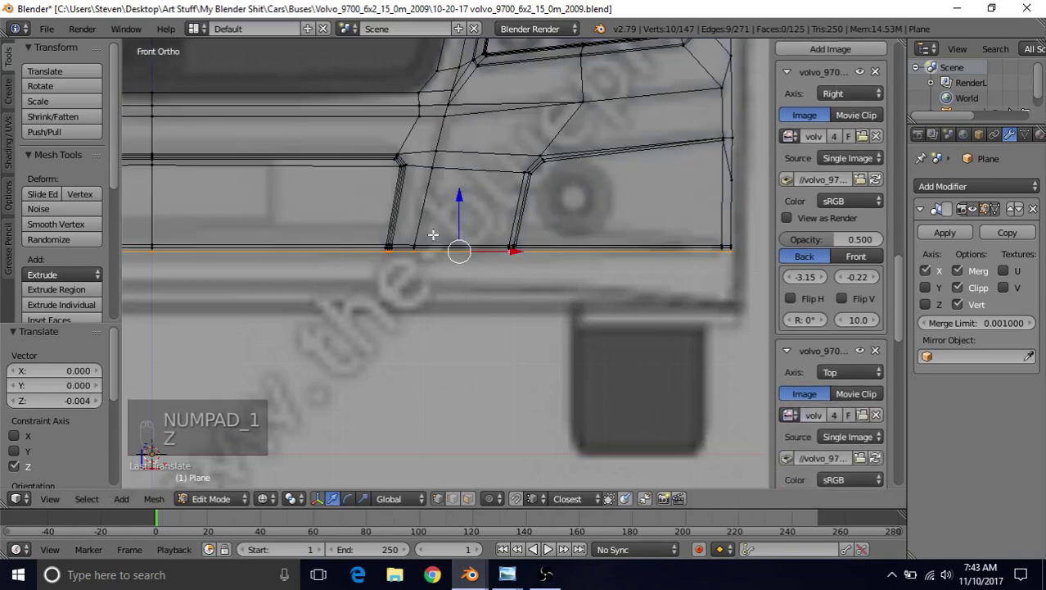
drag(477, 195, 548, 233)
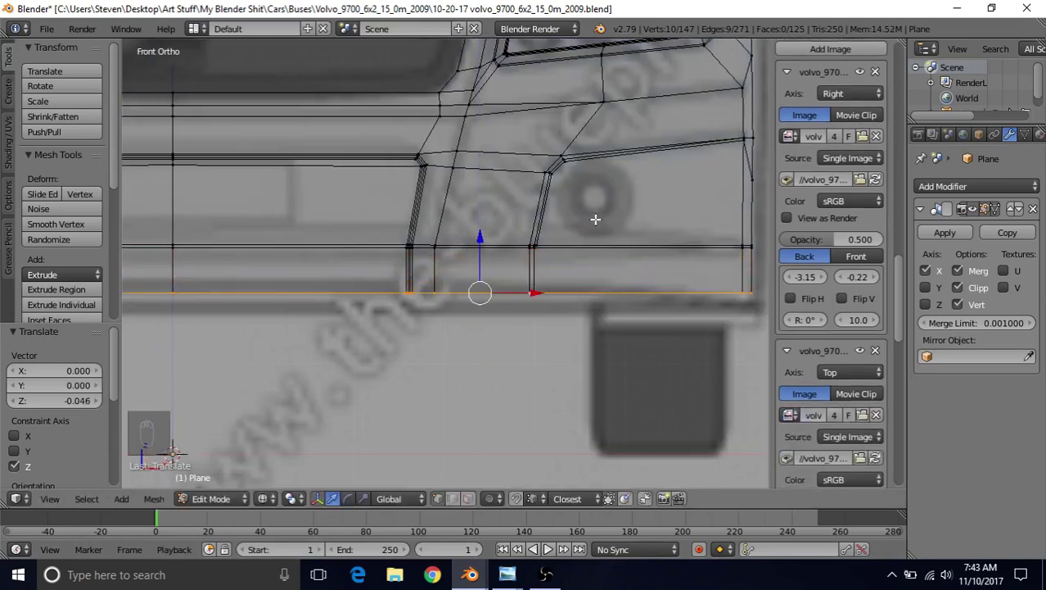
Flatten the bumper's bottom edge loop by scaling it to 0 along Z, and move it 0.010 along Z.
key(s)
key(z)
key(0)
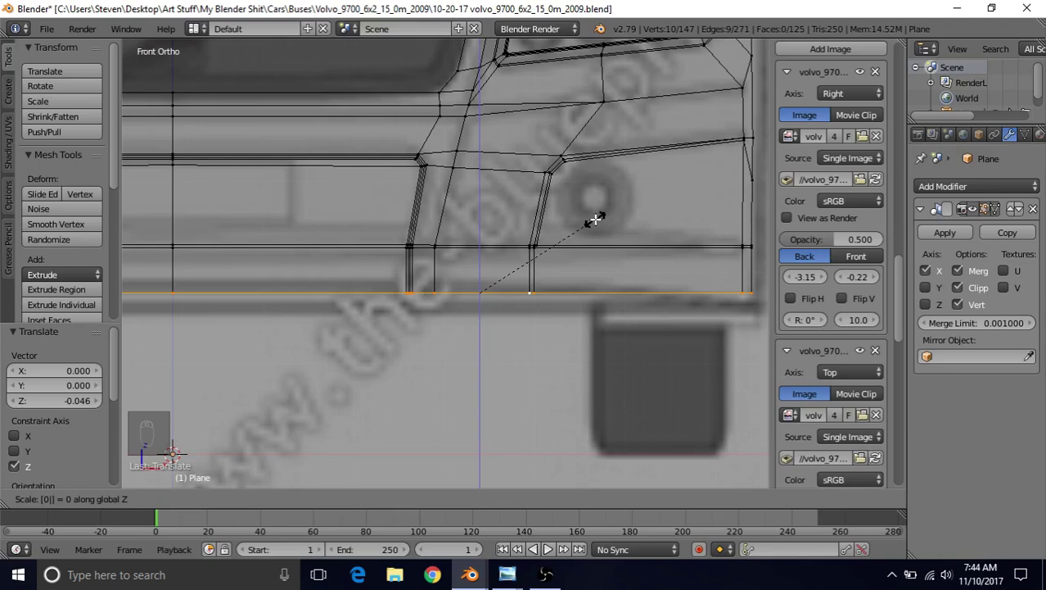
key(Return)
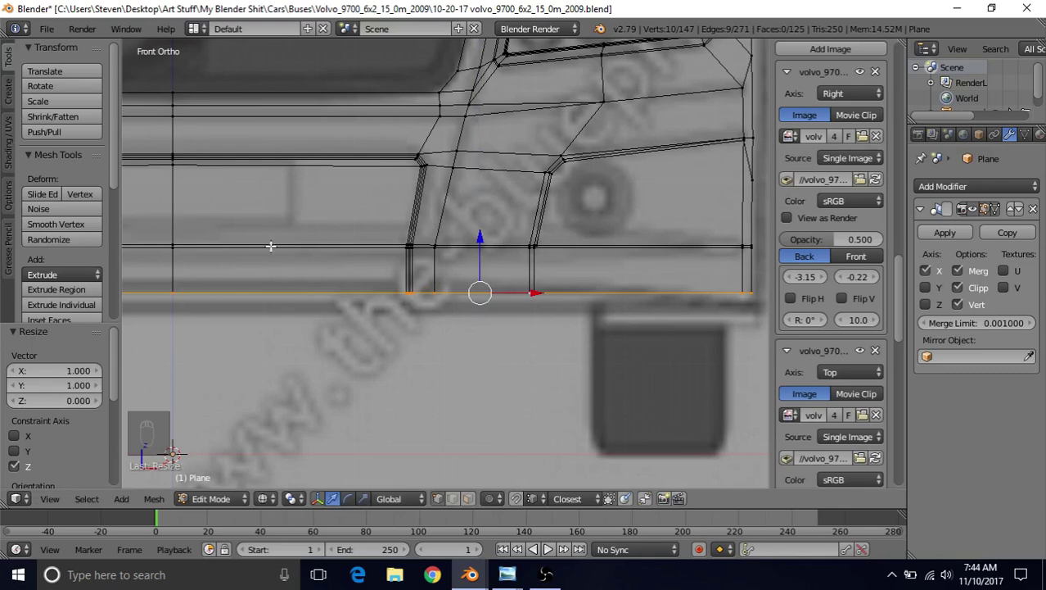
shift+middle_drag(359, 279, 483, 252)
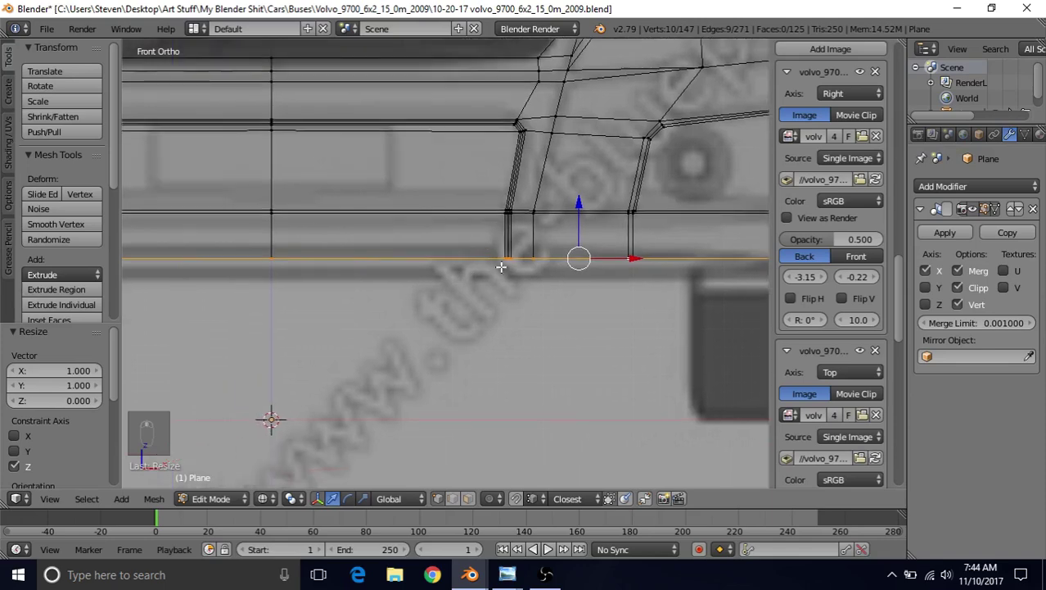
drag(577, 202, 578, 190)
shift+middle_drag(606, 237, 368, 241)
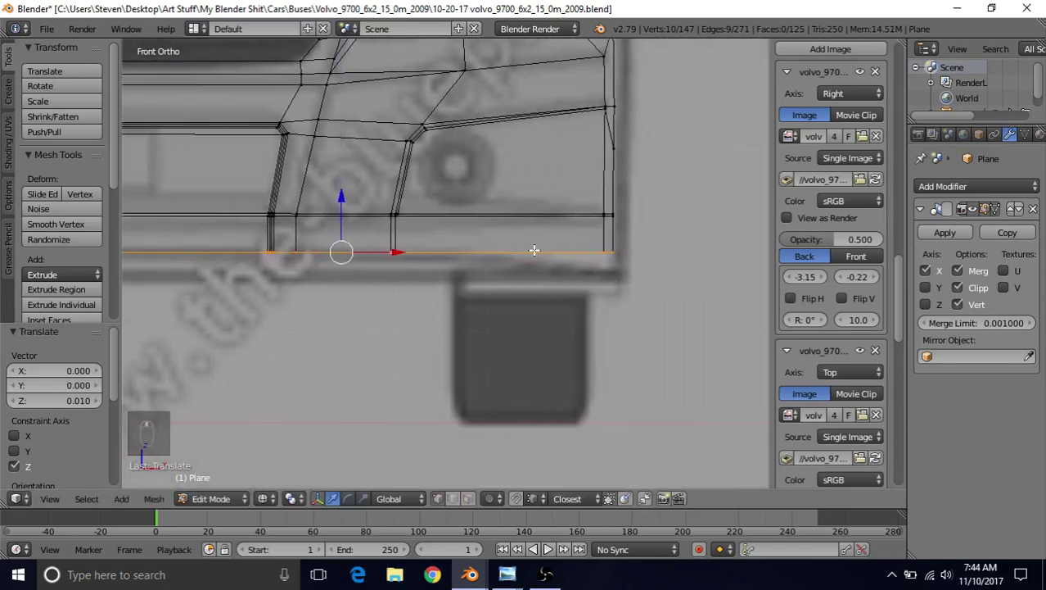
Move the trim's bottom edge at the outer corner -0.024 along Z, and the short bottom edge under the fog light recess -0.006.
right_click(614, 255)
drag(608, 199, 607, 219)
scroll(434, 243, up, 2)
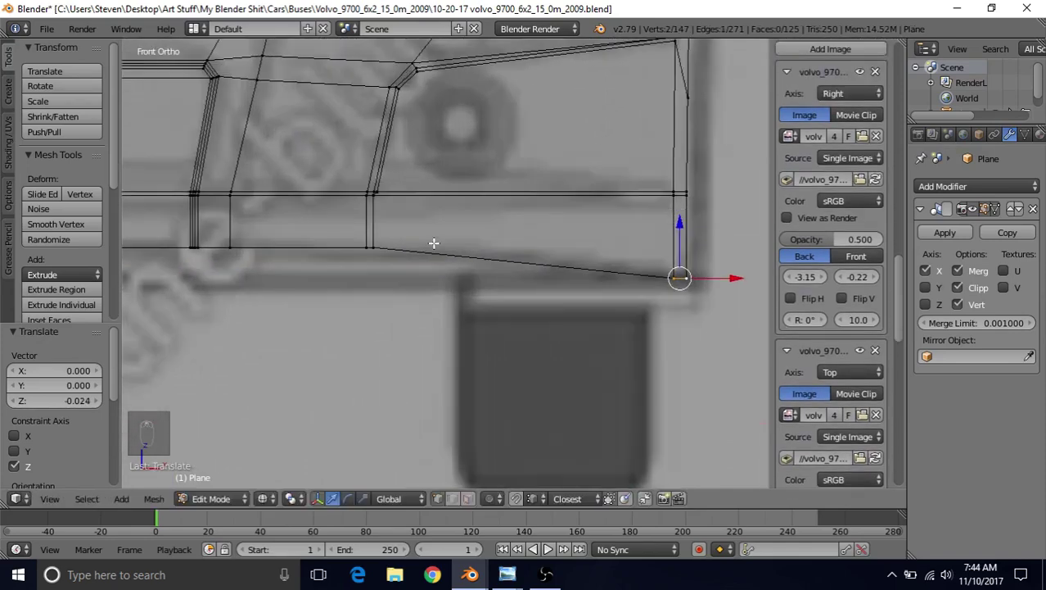
right_click(367, 245)
drag(373, 195, 370, 200)
Slide the bottom trim vertex below the fog light recess's inner corner toward the bumper's centre by a factor of 0.393.
right_click(372, 254)
middle_drag(457, 225, 455, 258)
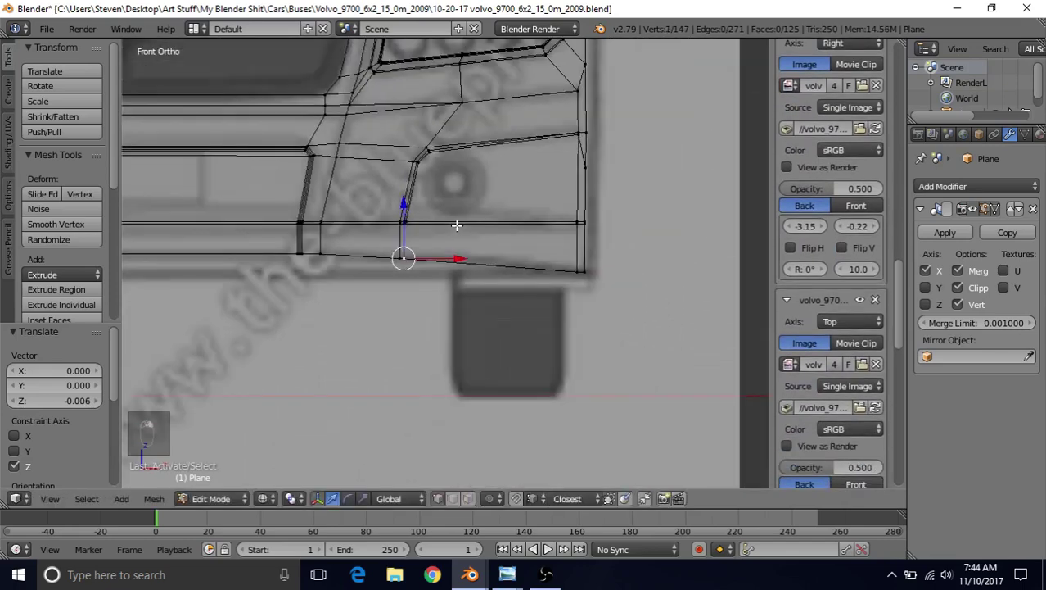
key(z)
middle_drag(535, 211, 323, 227)
scroll(323, 227, up, 4)
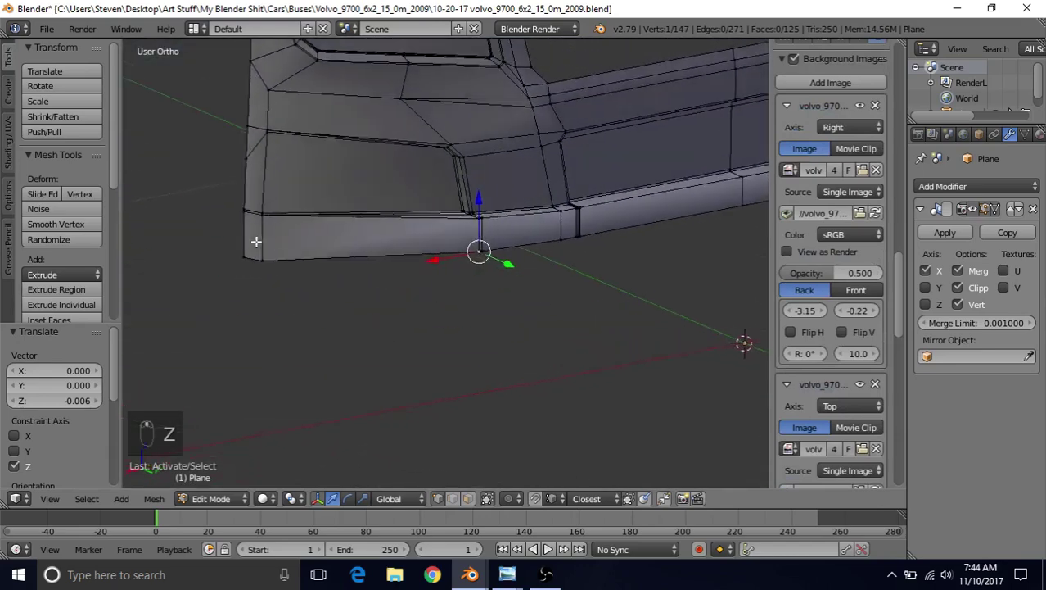
middle_drag(434, 226, 435, 225)
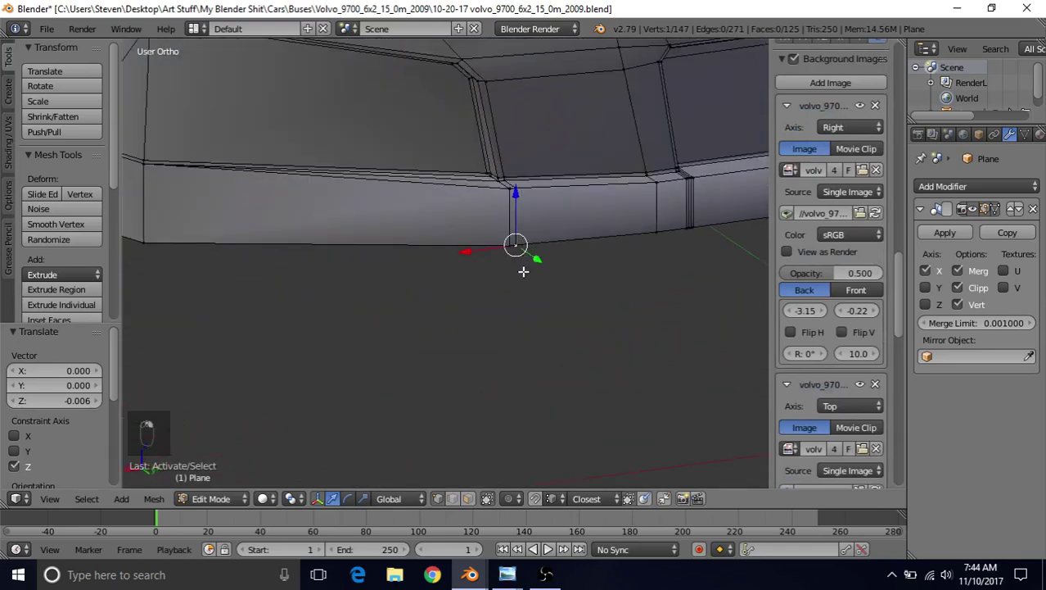
scroll(521, 270, down, 3)
middle_drag(518, 271, 502, 269)
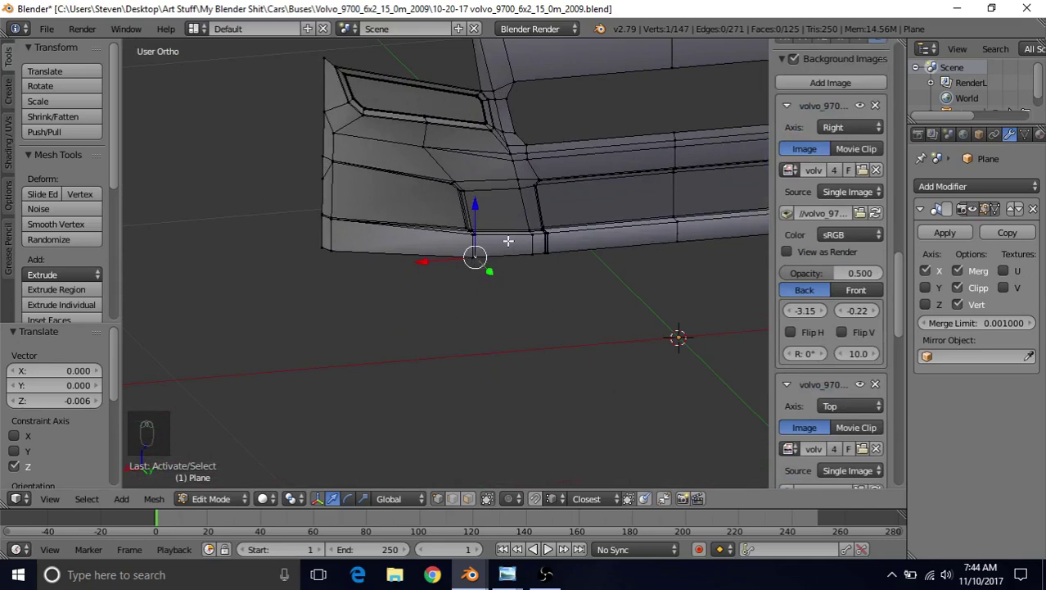
scroll(507, 241, up, 3)
key(g)
key(g)
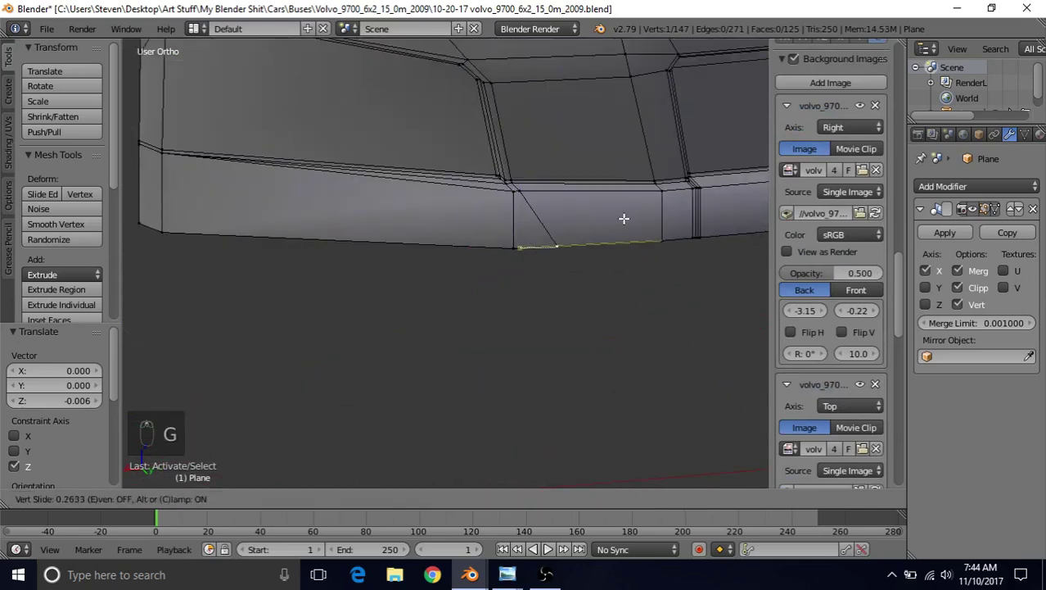
click(638, 217)
mouse_move(513, 251)
middle_down()
mouse_move(495, 274)
mouse_move(495, 262)
middle_up()
key(z)
key(z)
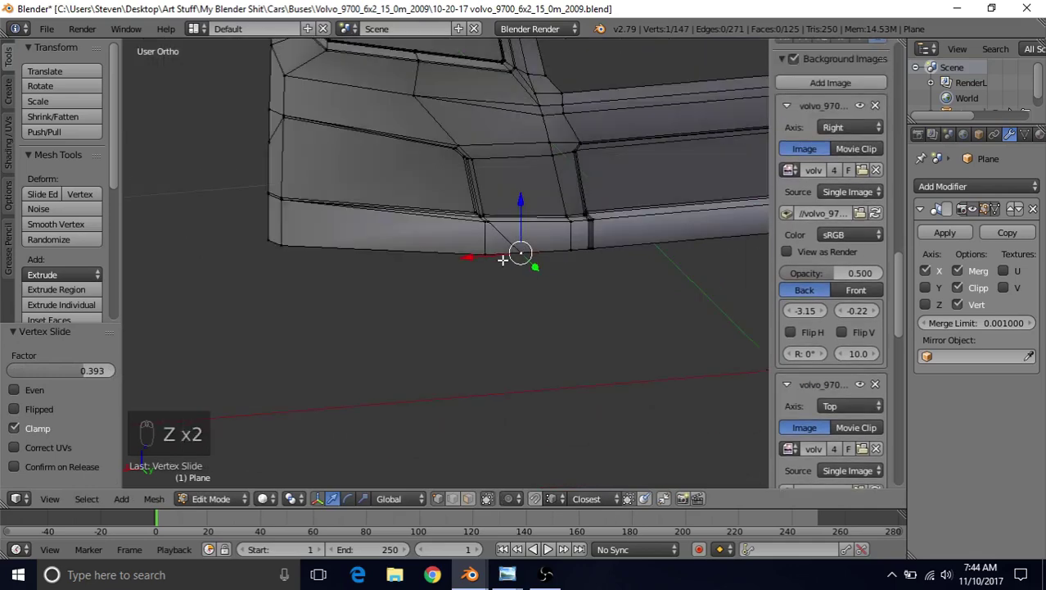
In the front wireframe view, move each of the two bottom trim vertices under the fog light recess's inner corner 0.002 along Z.
key(KP_1)
scroll(503, 260, up, 4)
key(z)
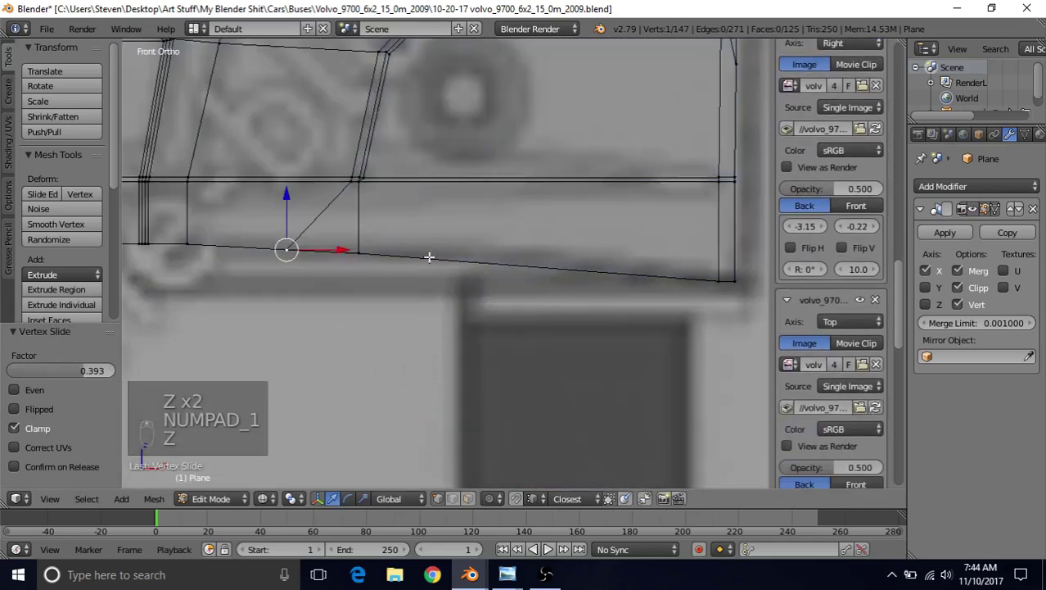
right_click(365, 242)
drag(359, 197, 358, 193)
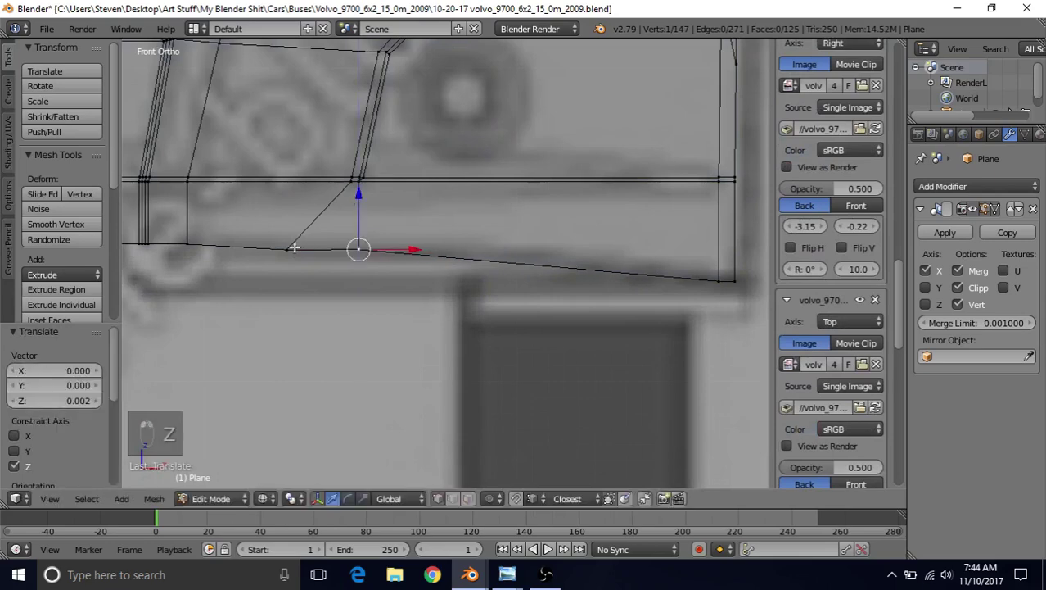
right_click(288, 245)
drag(288, 203, 295, 203)
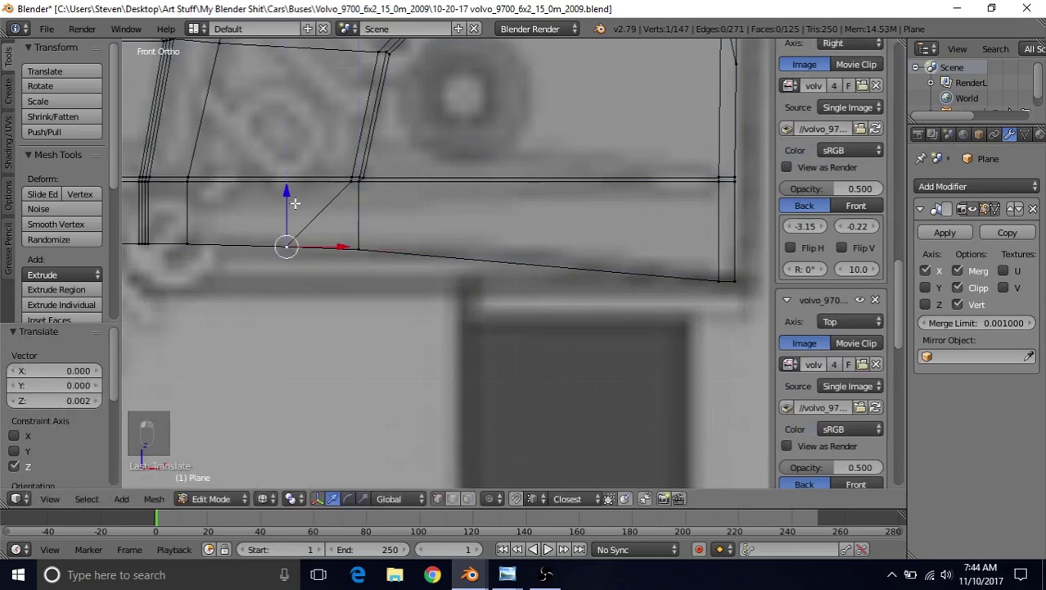
Slide the outer of the two vertices toward the bumper's outer corner by a factor of 0.053, and move it 0.00049 along Z.
right_click(355, 245)
key(g)
key(g)
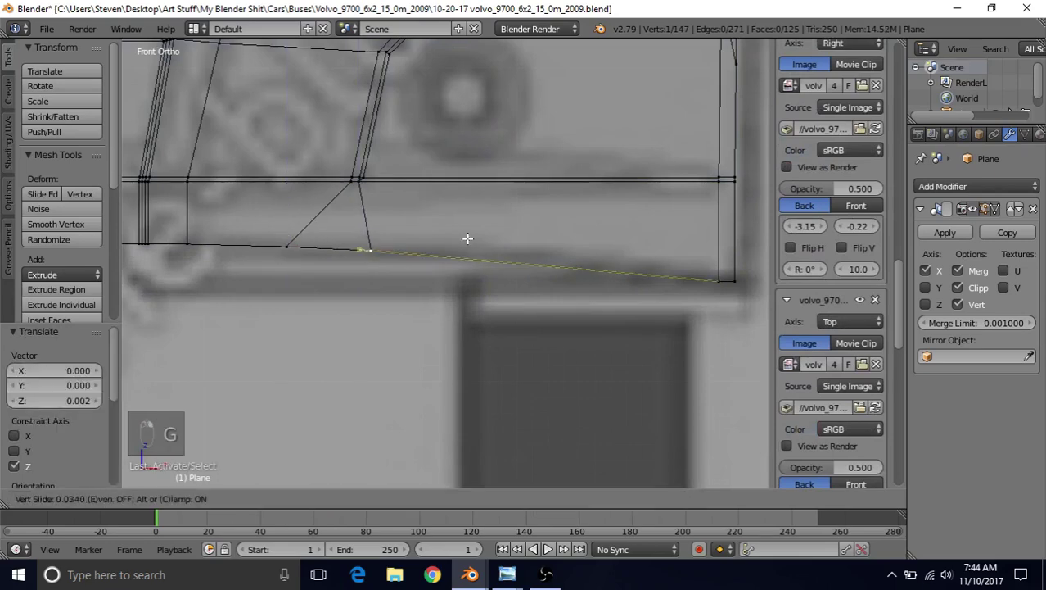
click(460, 243)
drag(382, 197, 381, 197)
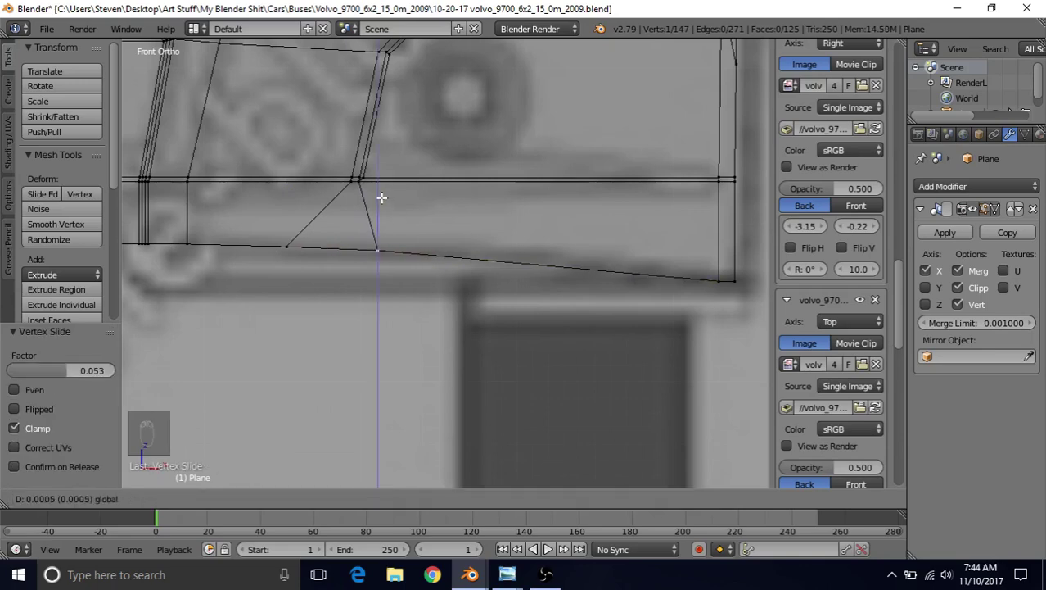
drag(382, 197, 382, 198)
scroll(604, 291, down, 3)
scroll(409, 285, down, 2)
key(z)
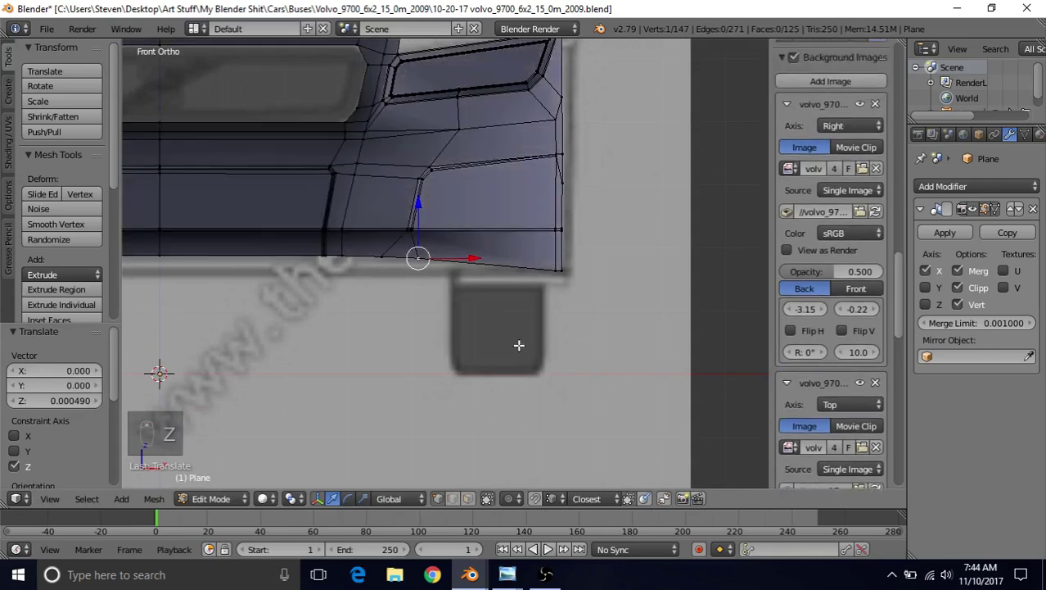
scroll(532, 328, down, 2)
Examine the shading of the bumper's corner and lower trim in Object Mode from the front and from below.
key(Tab)
middle_drag(570, 192, 259, 236)
scroll(381, 283, up, 4)
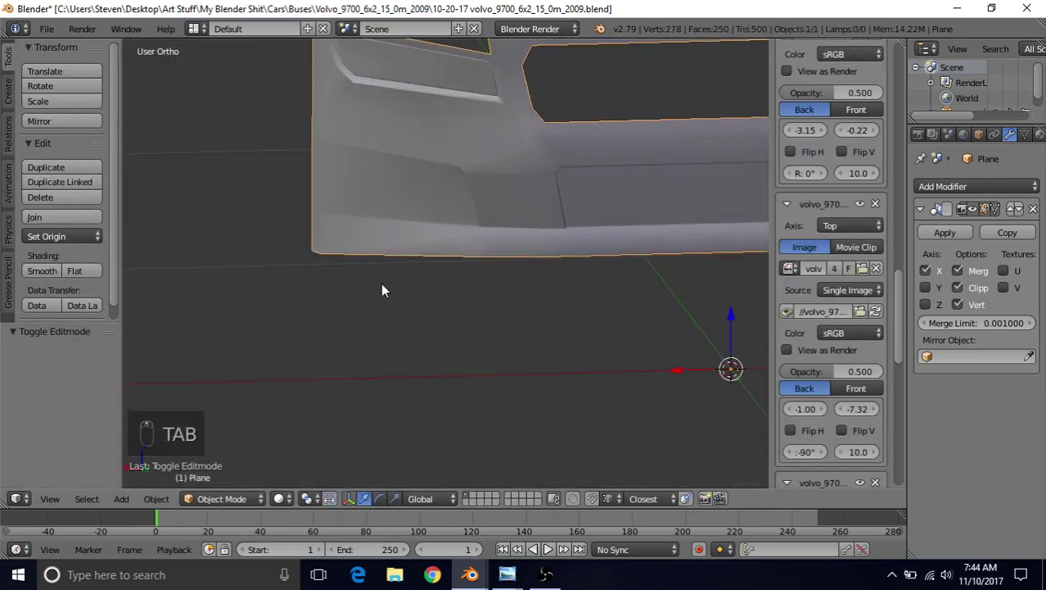
key(Tab)
scroll(459, 293, down, 1)
shift+middle_drag(497, 277, 411, 290)
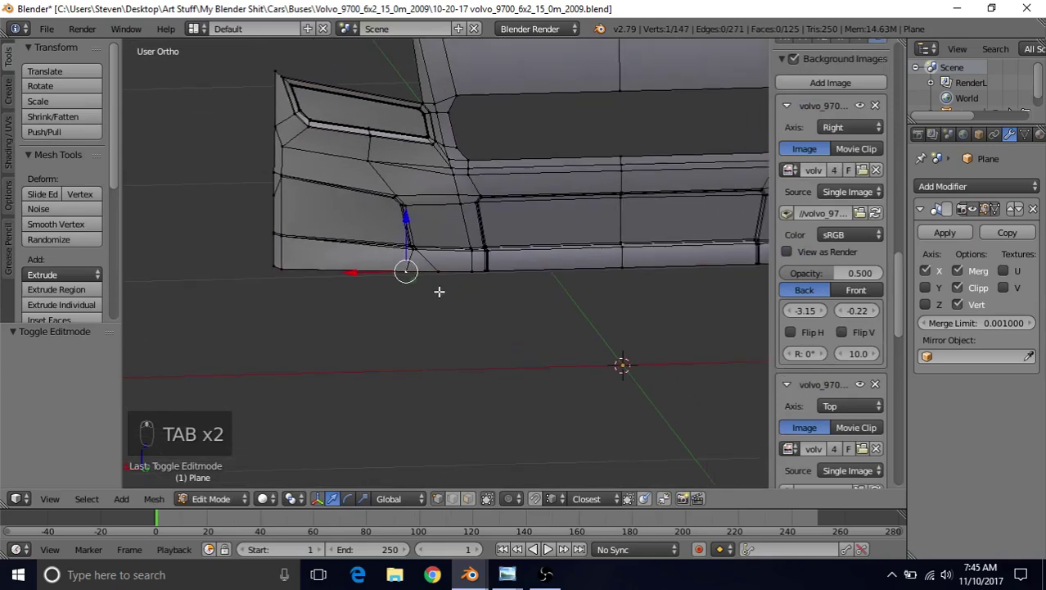
scroll(498, 245, up, 3)
shift+middle_drag(497, 245, 411, 292)
key(Tab)
scroll(508, 324, up, 2)
middle_drag(508, 320, 403, 280)
In Edit Mode, merge the four close vertices on the trim's middle edge below the centre grille recess's side at their center.
key(Tab)
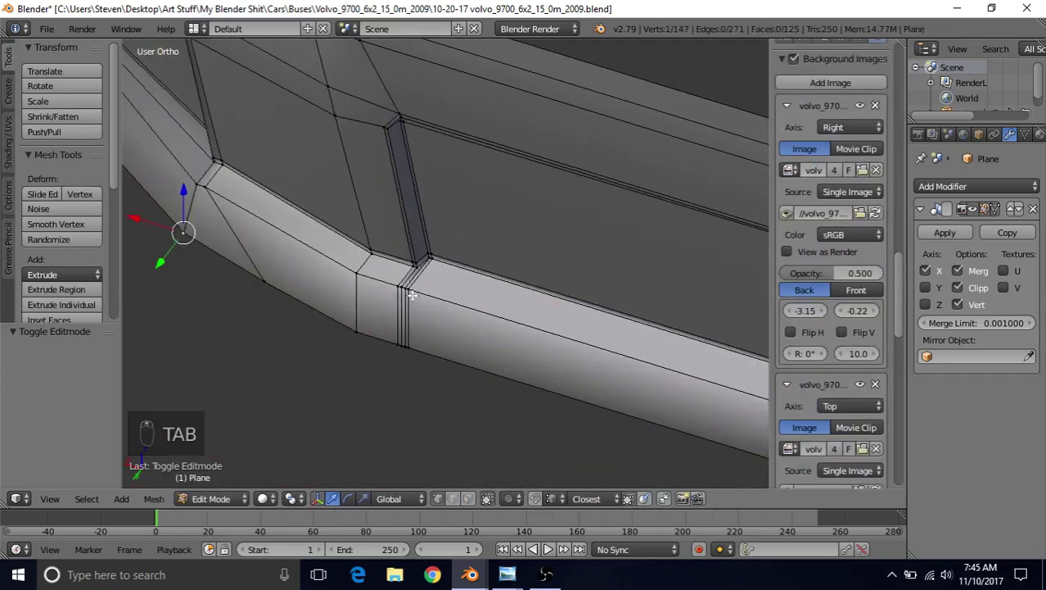
middle_drag(470, 306, 523, 280)
mouse_move(438, 324)
middle_down()
mouse_move(420, 325)
mouse_move(427, 319)
mouse_move(439, 346)
middle_up()
right_click(394, 318)
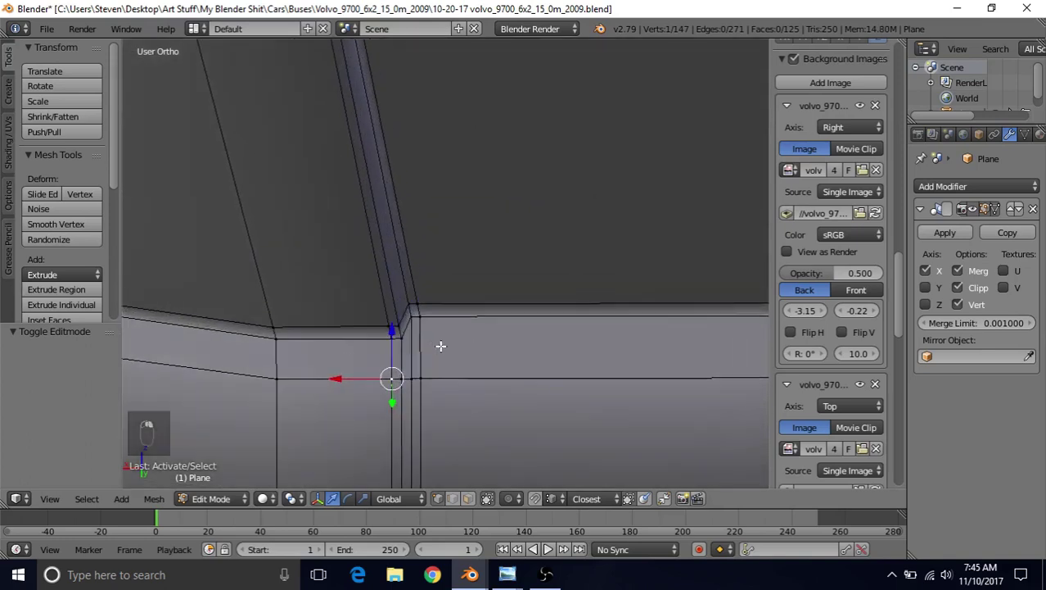
key(c)
drag(394, 379, 407, 379)
right_click(423, 384)
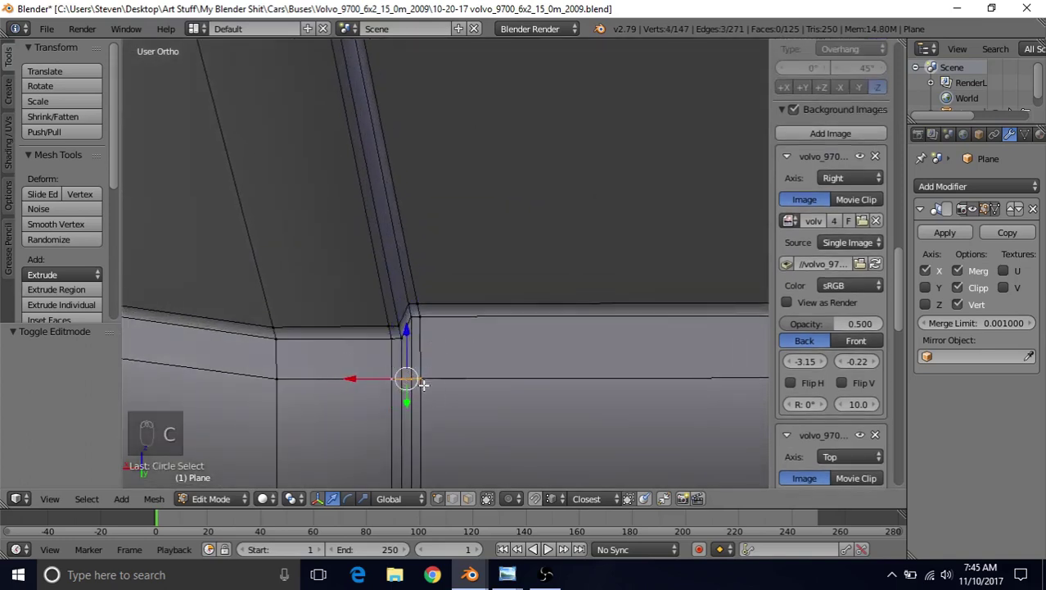
key(alt+m)
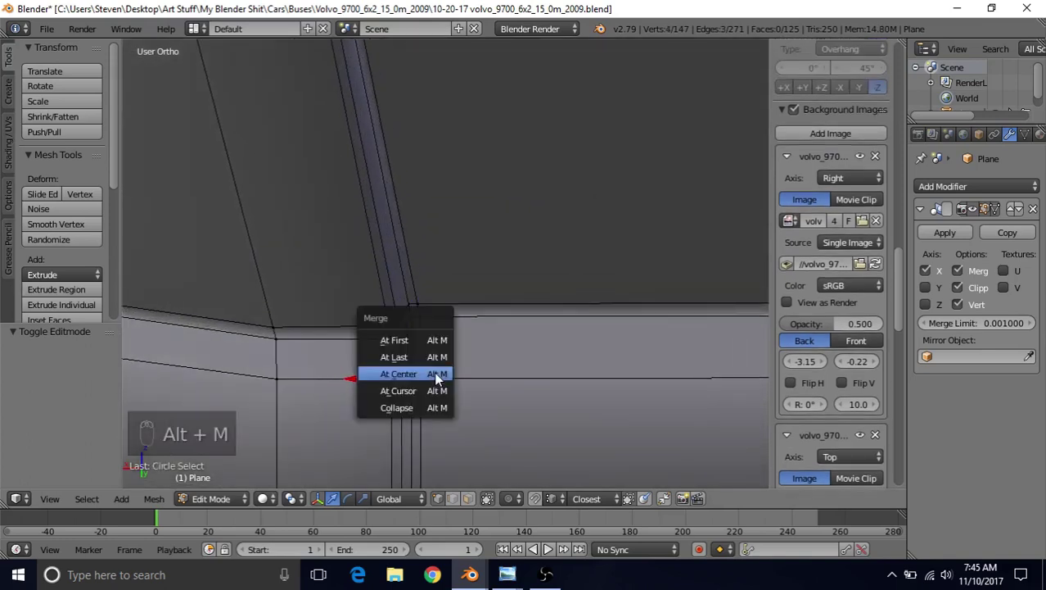
click(436, 373)
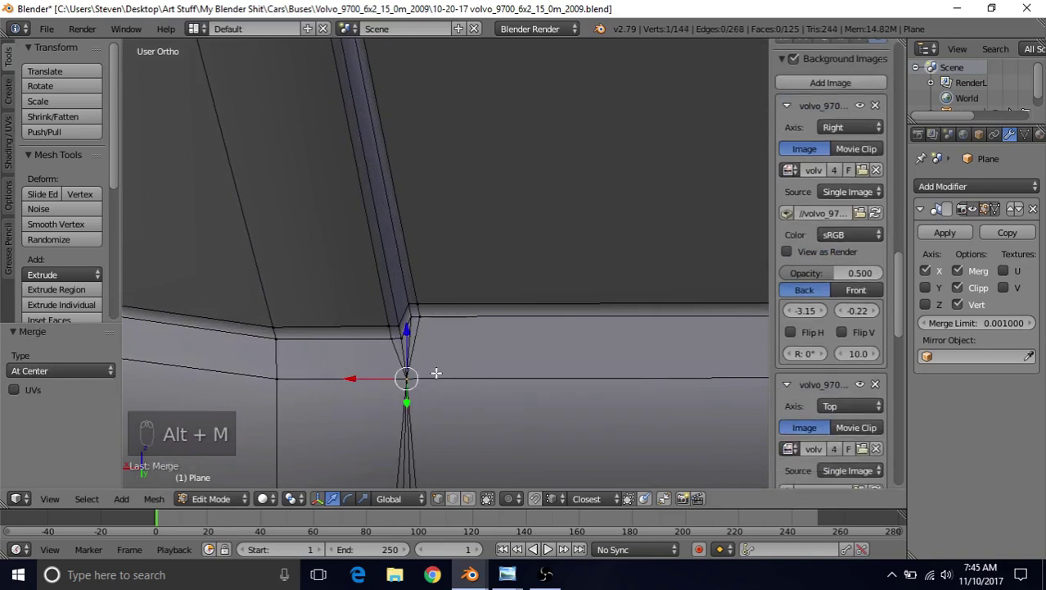
Merge the four close vertices on the trim's bottom edge directly below the previous merge at their center.
middle_drag(403, 370, 472, 316)
click(415, 393)
right_click(415, 393)
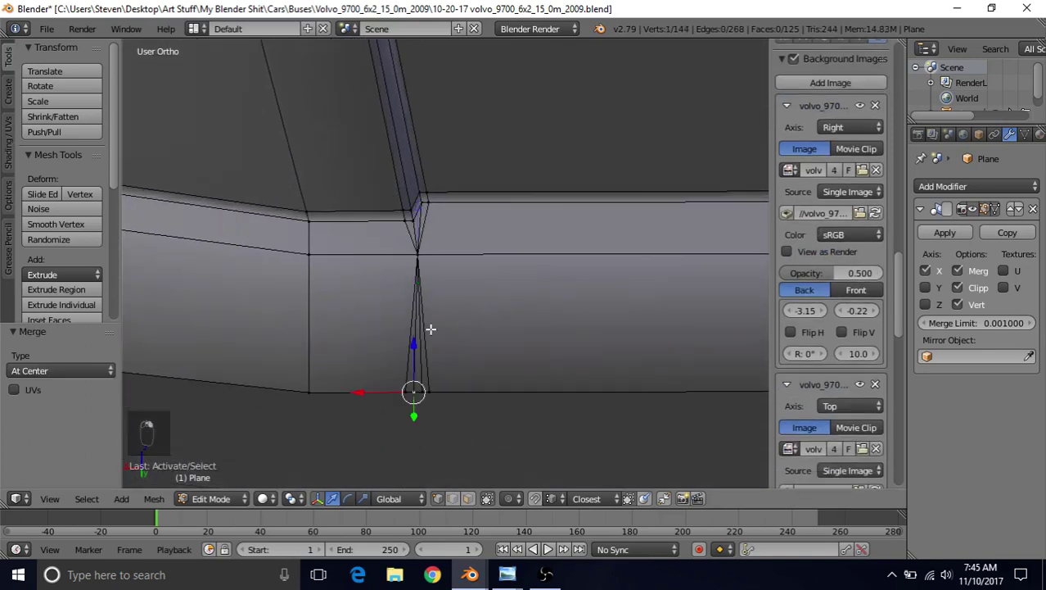
key(c)
click(411, 398)
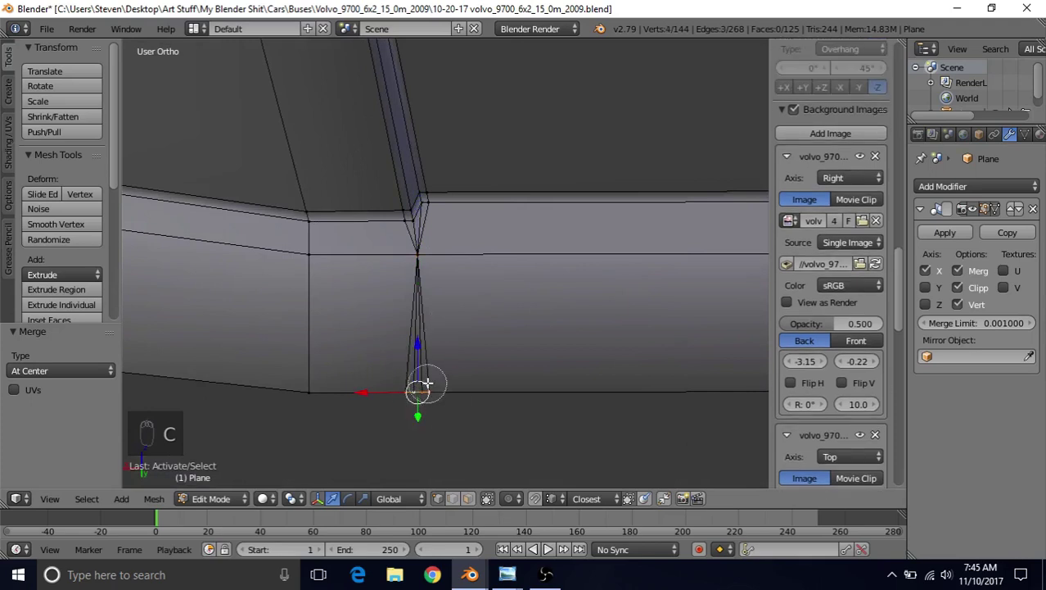
right_click(427, 382)
key(alt+m)
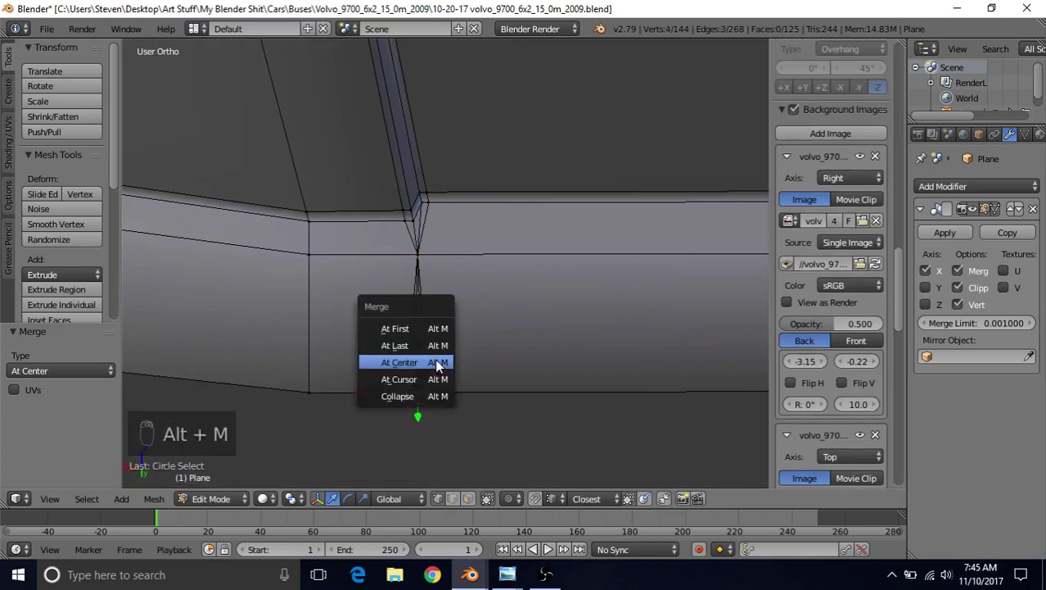
click(436, 362)
Check the merged trim's shading in Object Mode and compare it with the bottom edge's mesh.
key(Tab)
scroll(446, 352, down, 5)
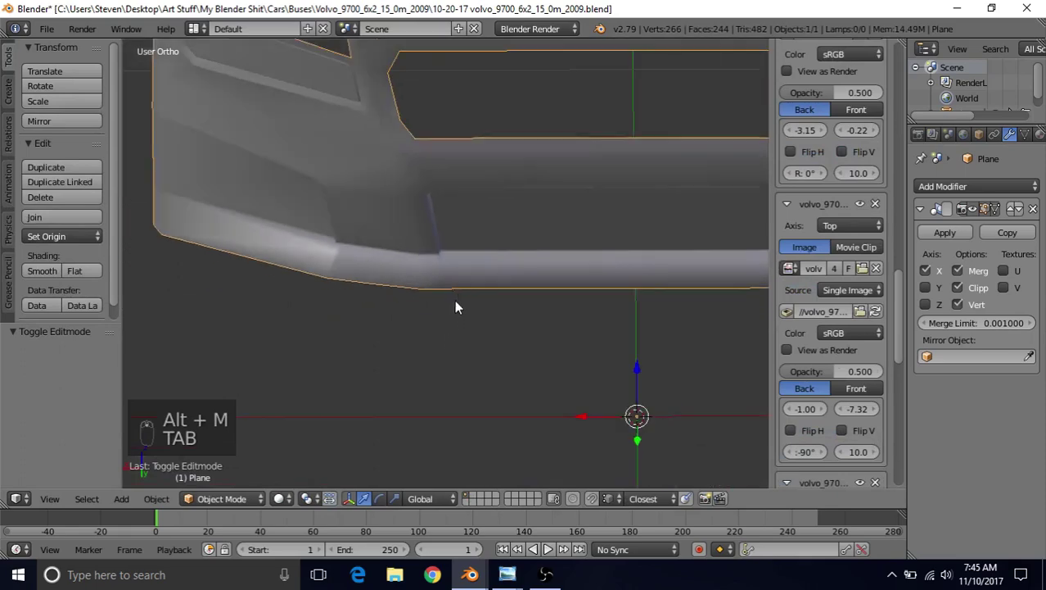
middle_drag(436, 256, 481, 258)
key(Tab)
right_click(394, 267)
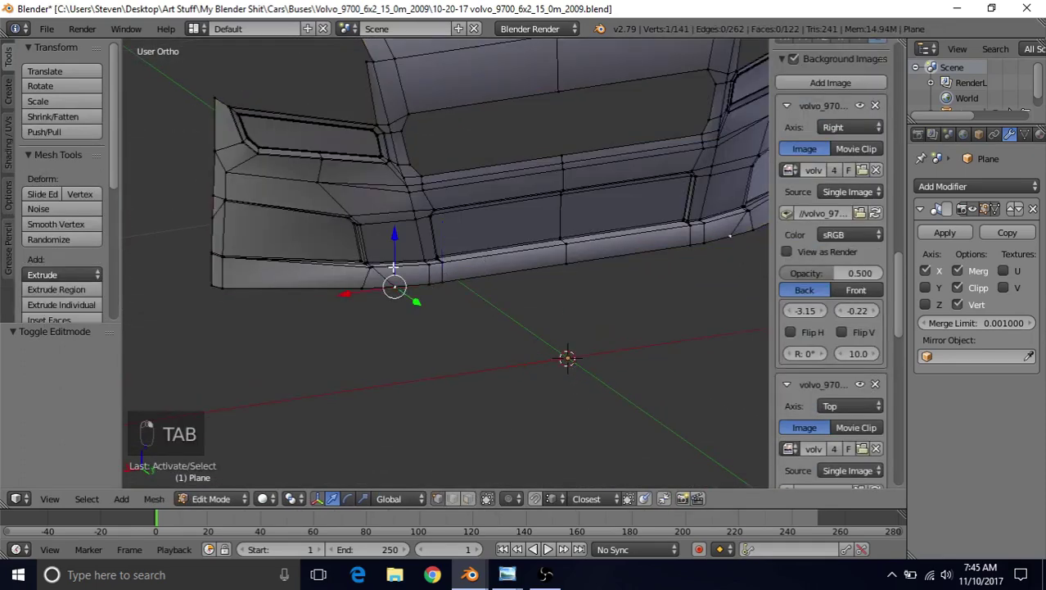
key(Tab)
middle_drag(407, 226, 368, 284)
key(Tab)
key(Tab)
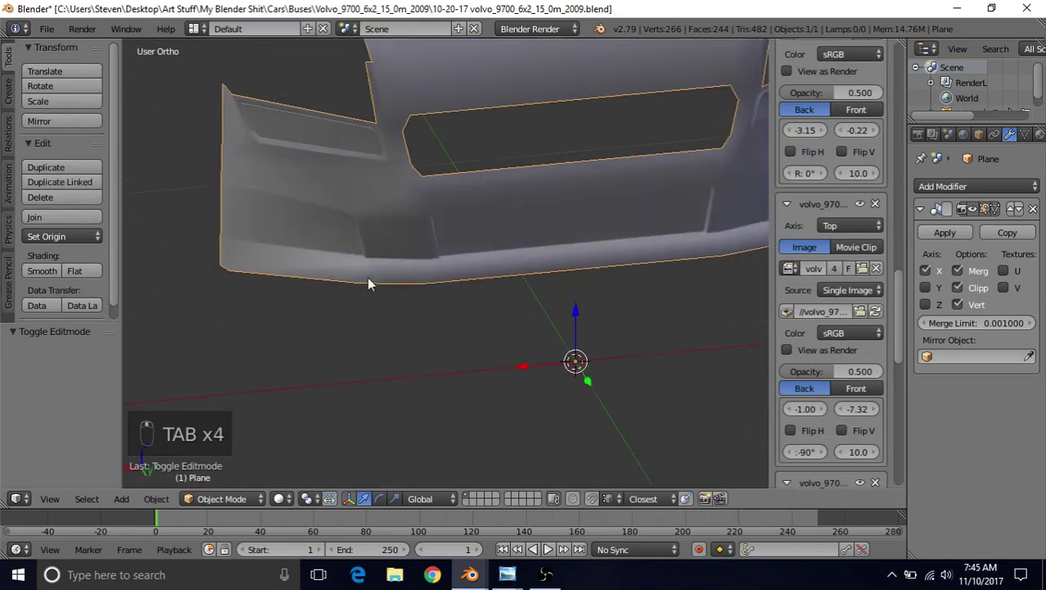
Slide the outer bottom trim vertex under the fog light recess's inner corner along the bottom edge by a factor of 0.218.
key(Tab)
middle_drag(446, 258, 522, 236)
key(g)
key(g)
click(521, 235)
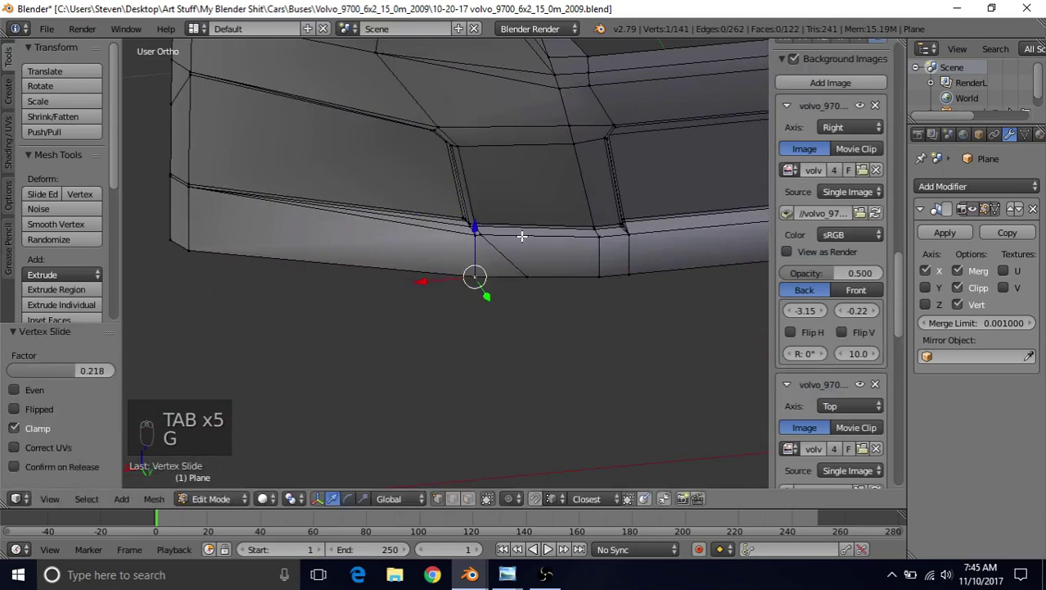
Move the outer bottom trim vertex 0.001 along Y and its inner neighbour about 0.0035 along Y, and return to Object Mode.
key(Tab)
middle_drag(472, 313, 571, 242)
key(Tab)
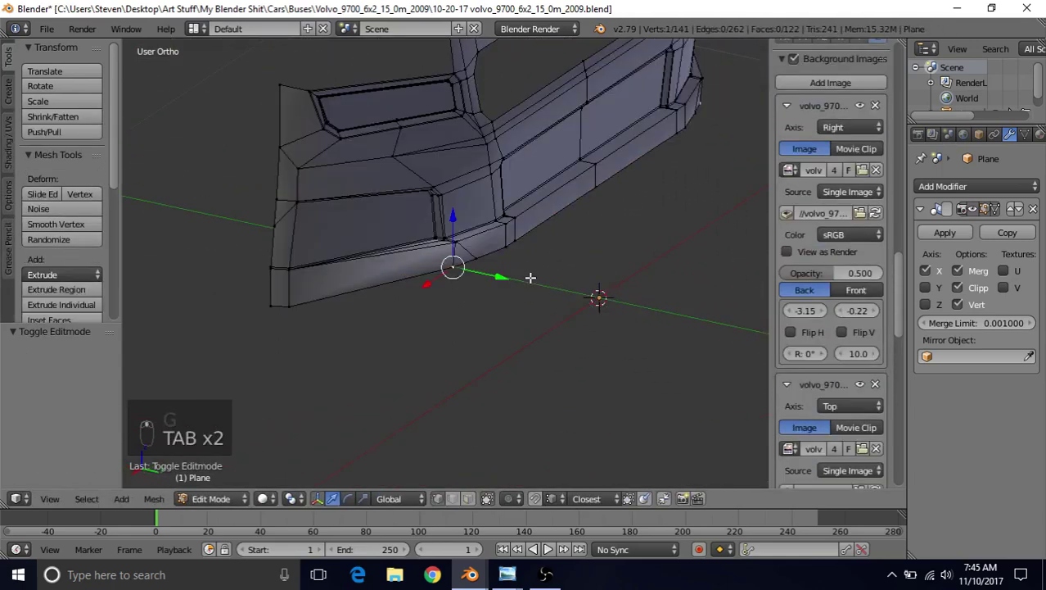
middle_drag(533, 276, 497, 278)
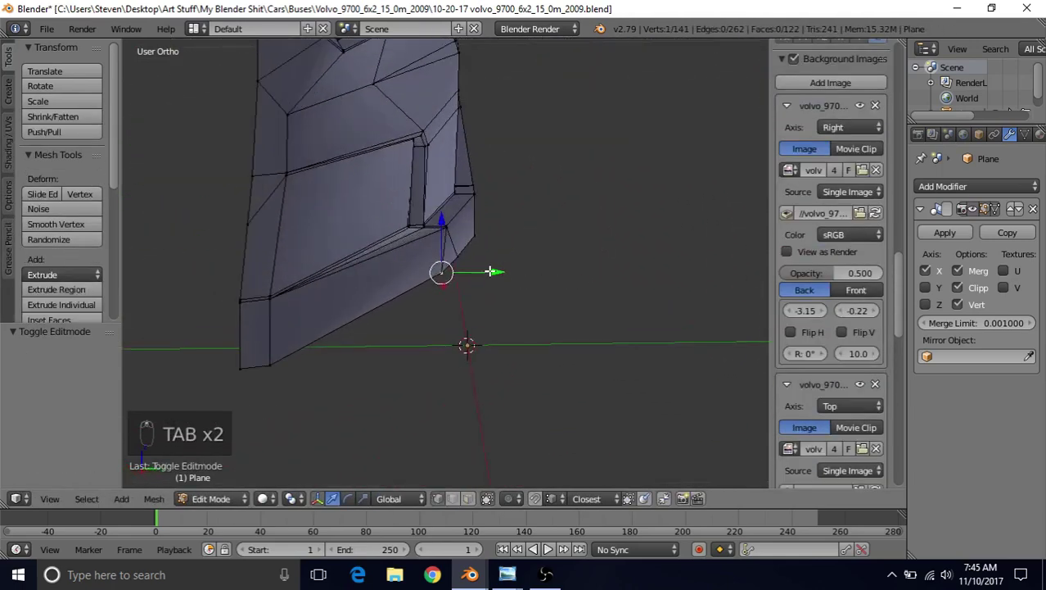
drag(489, 271, 508, 254)
right_click(460, 254)
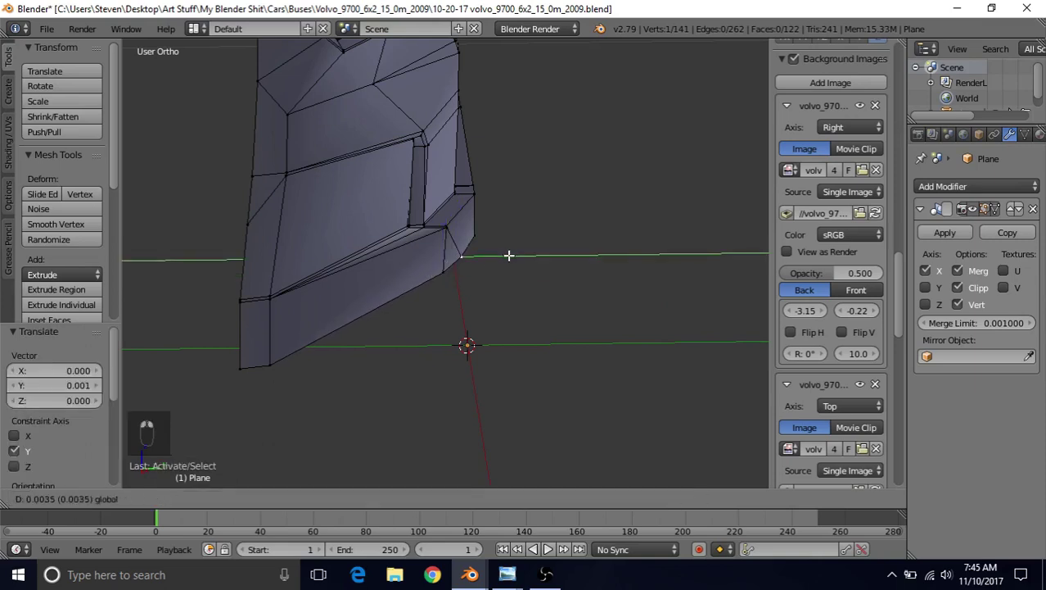
click(508, 256)
key(Tab)
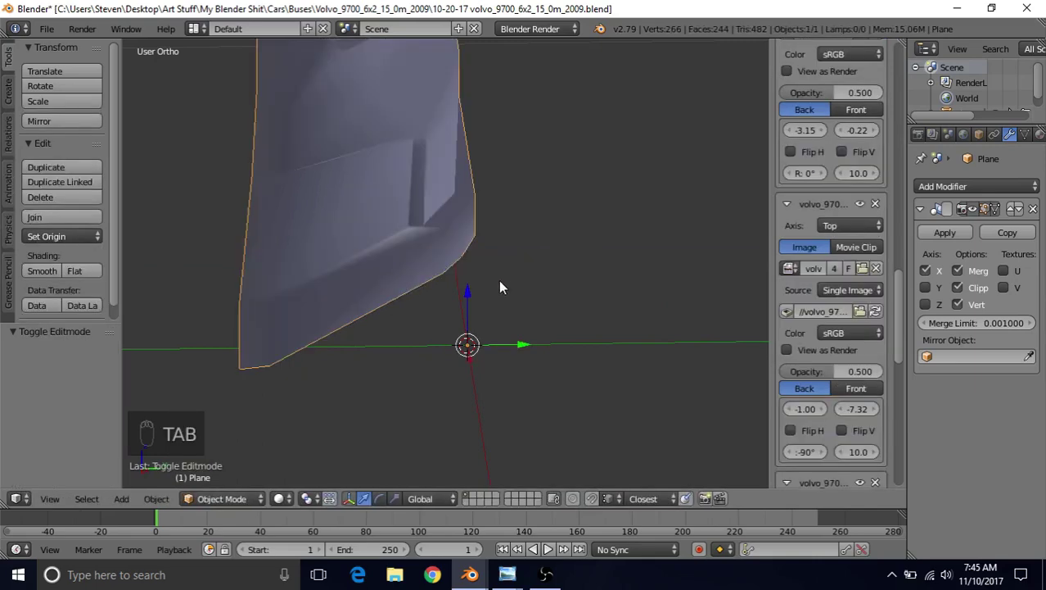
Compare the bumper corner's lower trim in Object Mode shading with its mesh in Edit Mode.
middle_drag(499, 281, 460, 313)
key(Tab)
scroll(498, 285, down, 3)
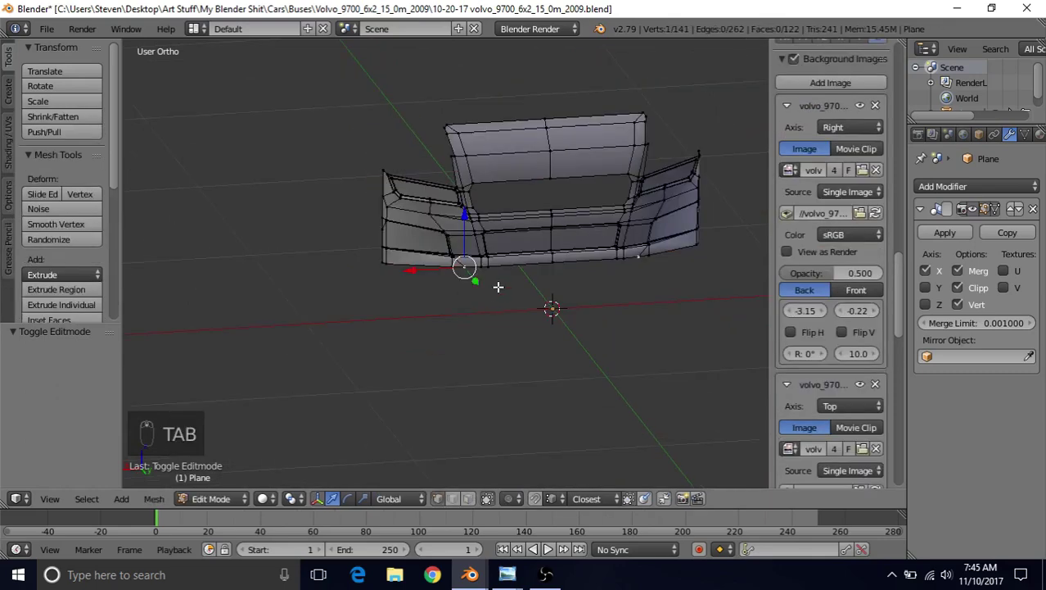
scroll(497, 285, up, 5)
shift+middle_drag(513, 274, 467, 308)
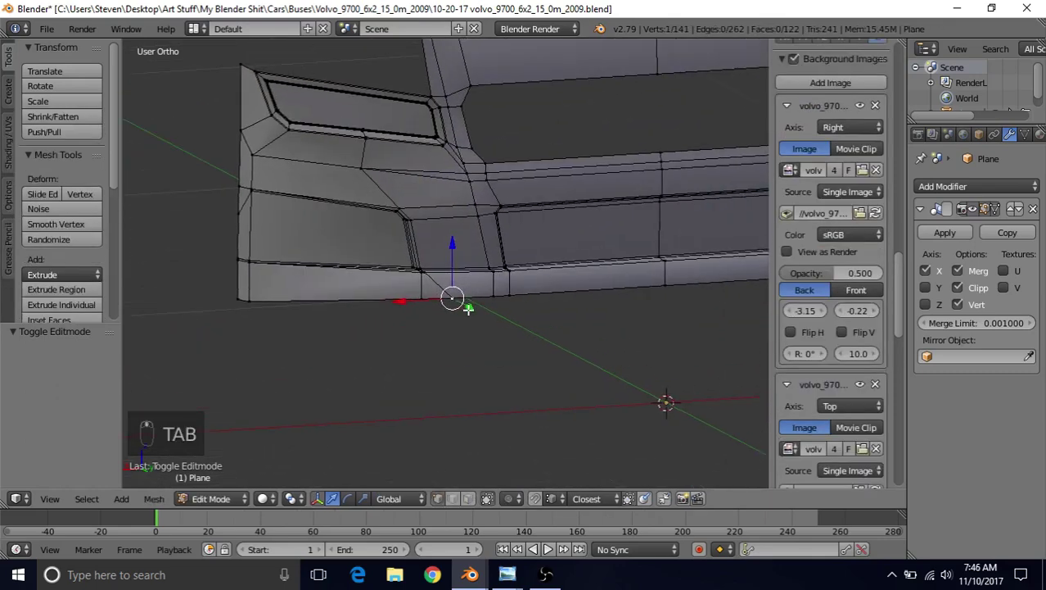
key(Tab)
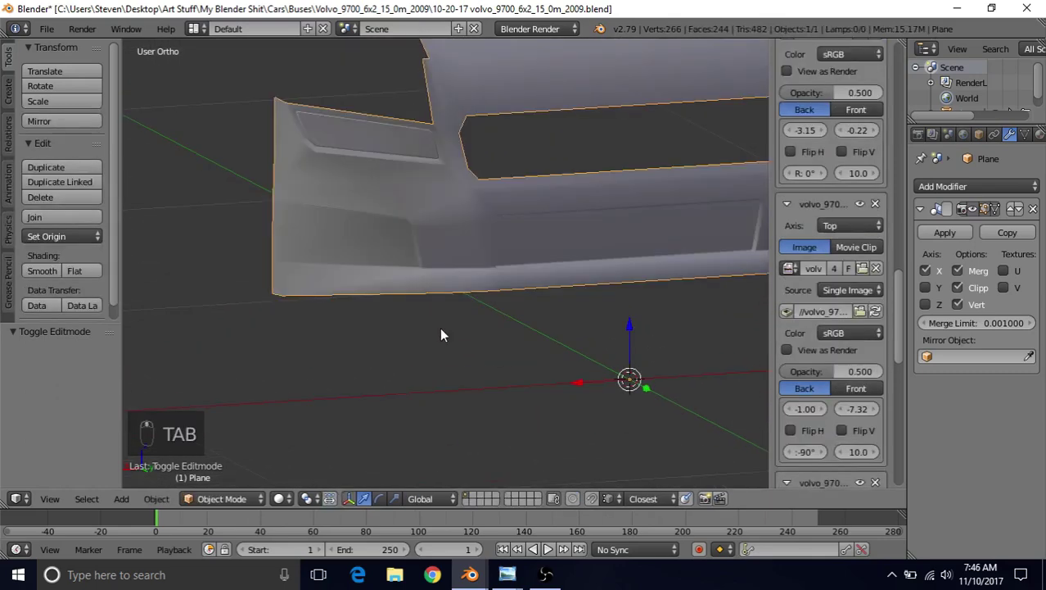
key(Tab)
middle_drag(421, 333, 430, 350)
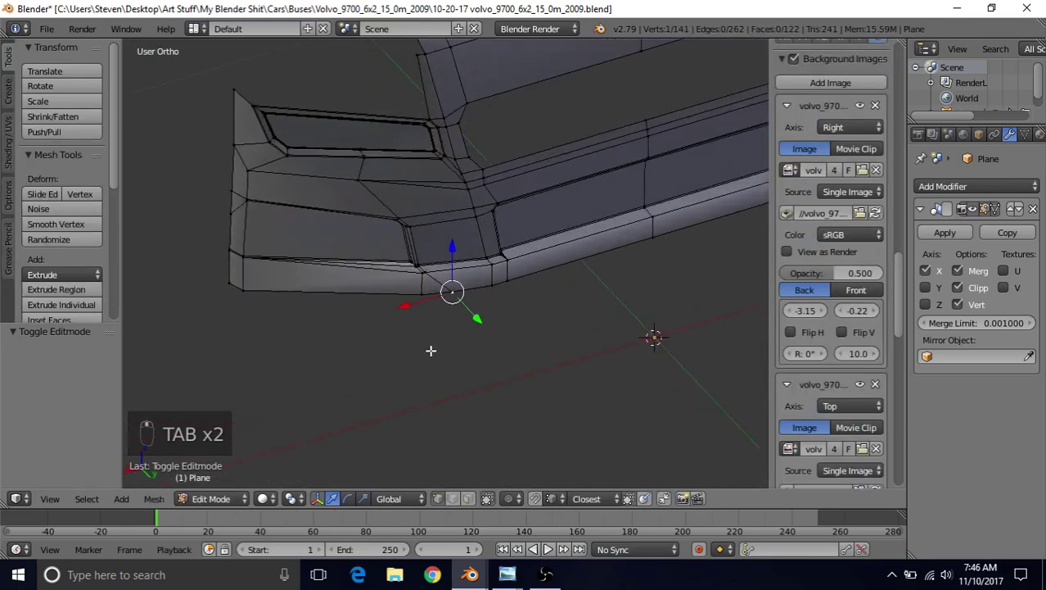
Add a loop cut along the lower trim and slide it evenly toward the trim's upper edge by a factor of 0.7463.
scroll(430, 329, up, 1)
key(ctrl+r)
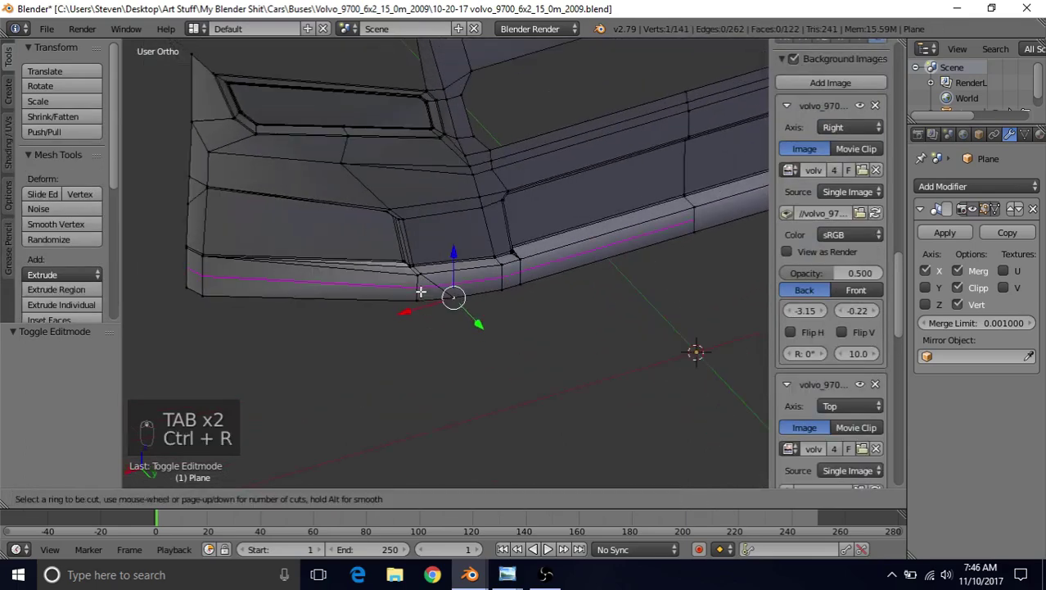
click(421, 291)
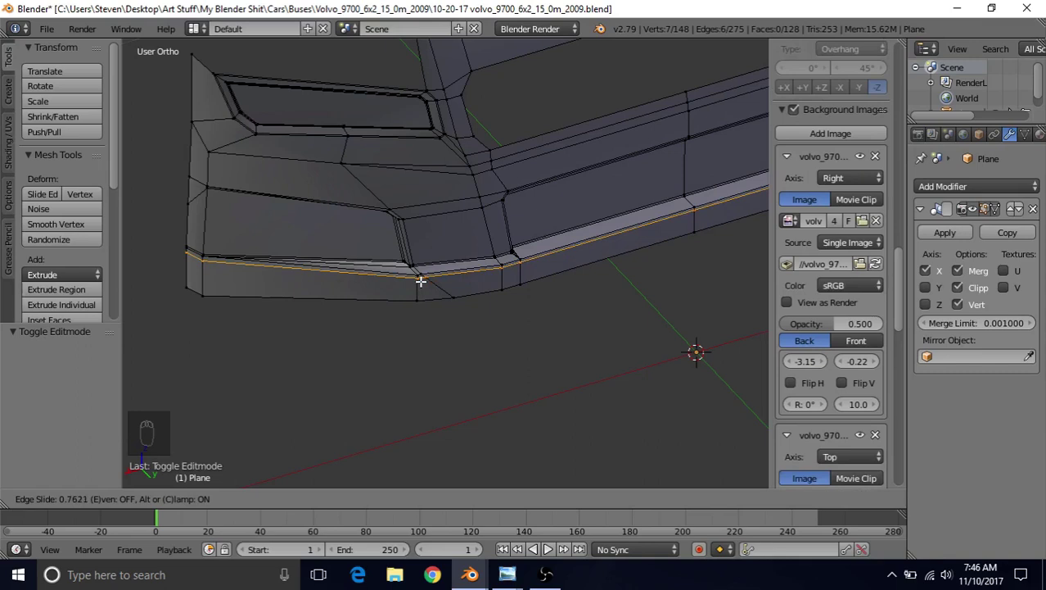
key(e)
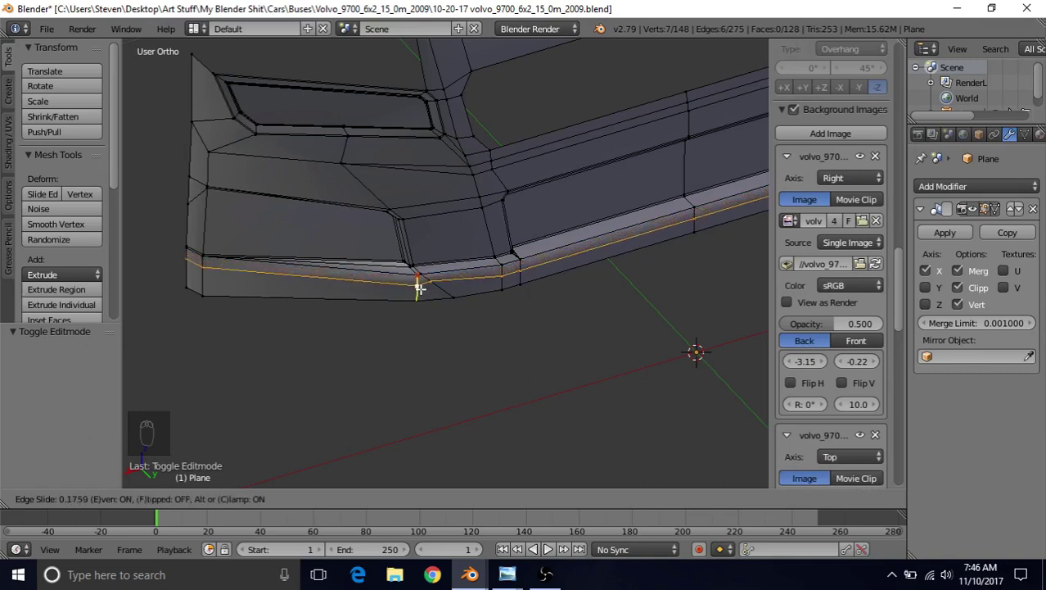
key(f)
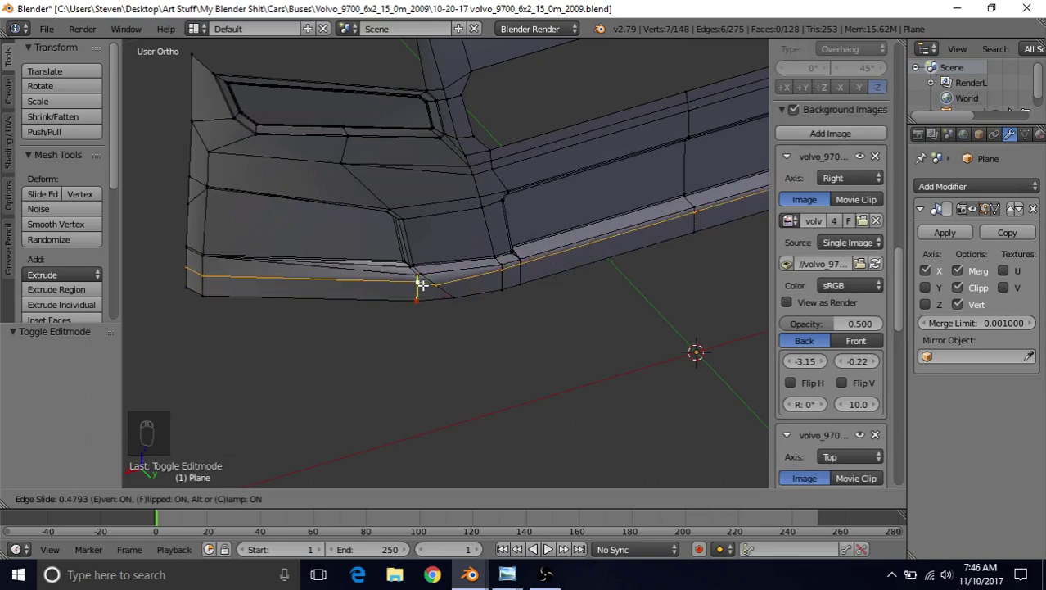
key(f)
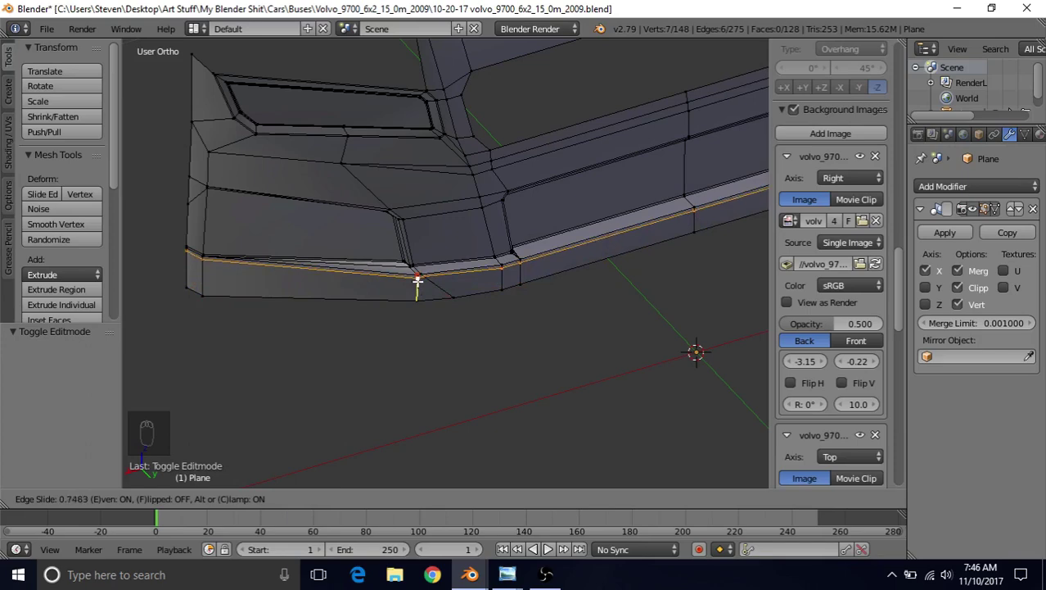
click(417, 281)
Compare the shaded bumper trim in Object Mode with the reference photo "Volvo9700-greenish front", and return to Blender.
key(Tab)
scroll(420, 332, down, 4)
middle_drag(420, 331, 446, 223)
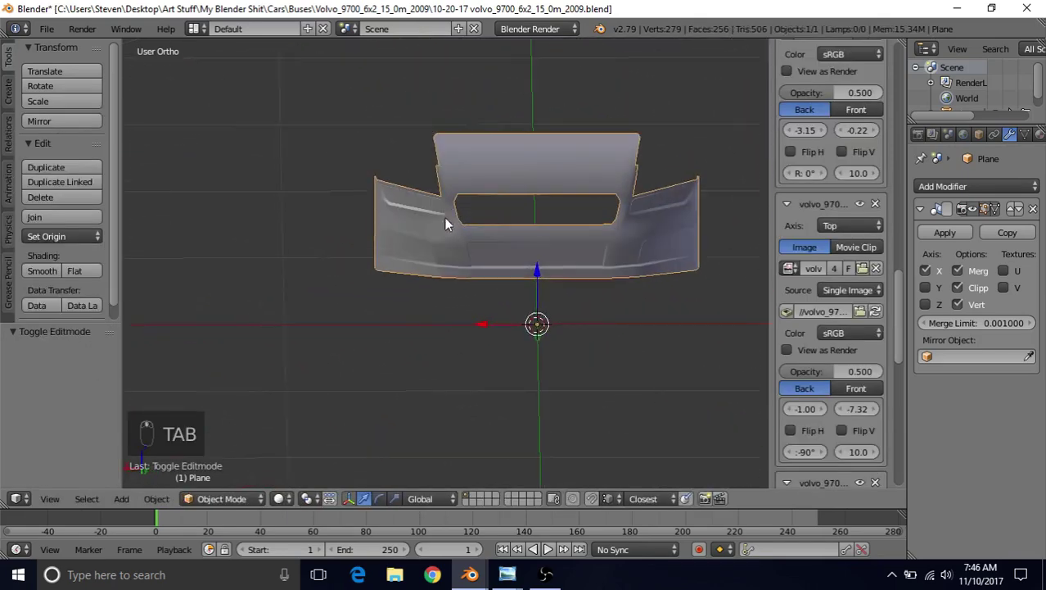
scroll(446, 224, up, 5)
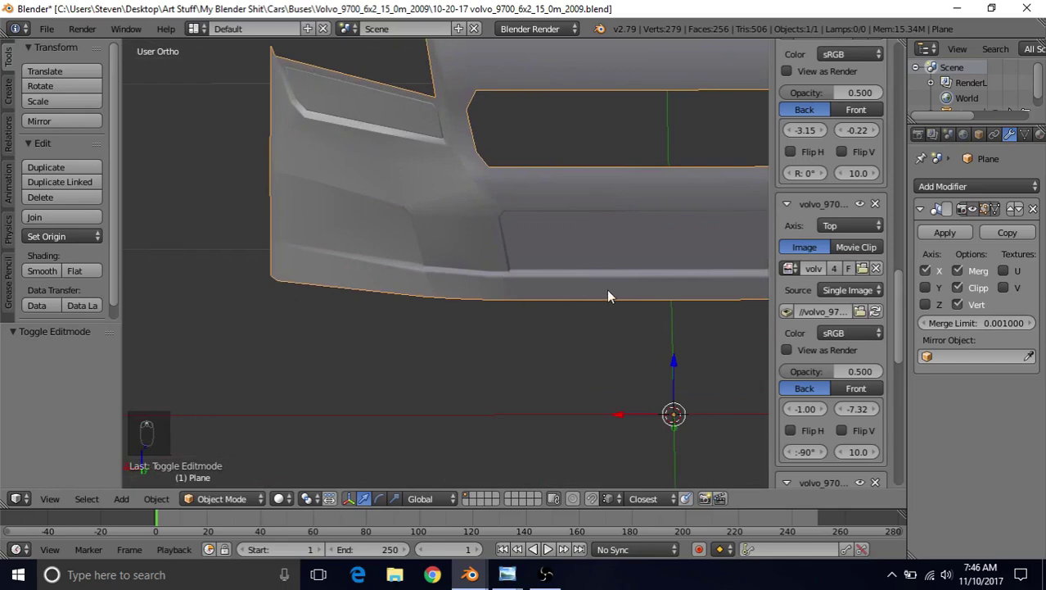
scroll(608, 293, down, 2)
mouse_move(507, 575)
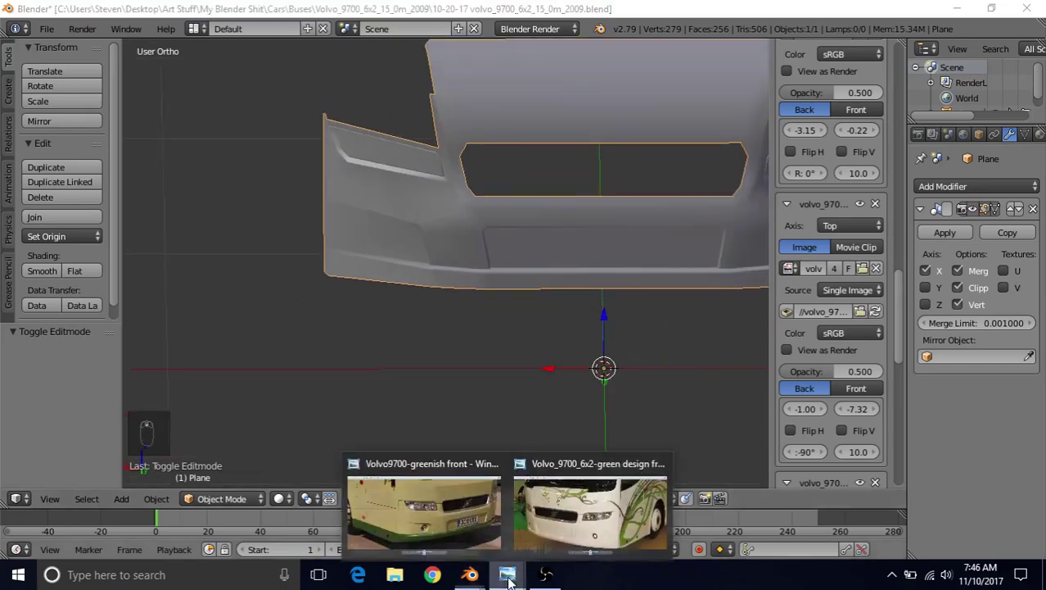
click(470, 524)
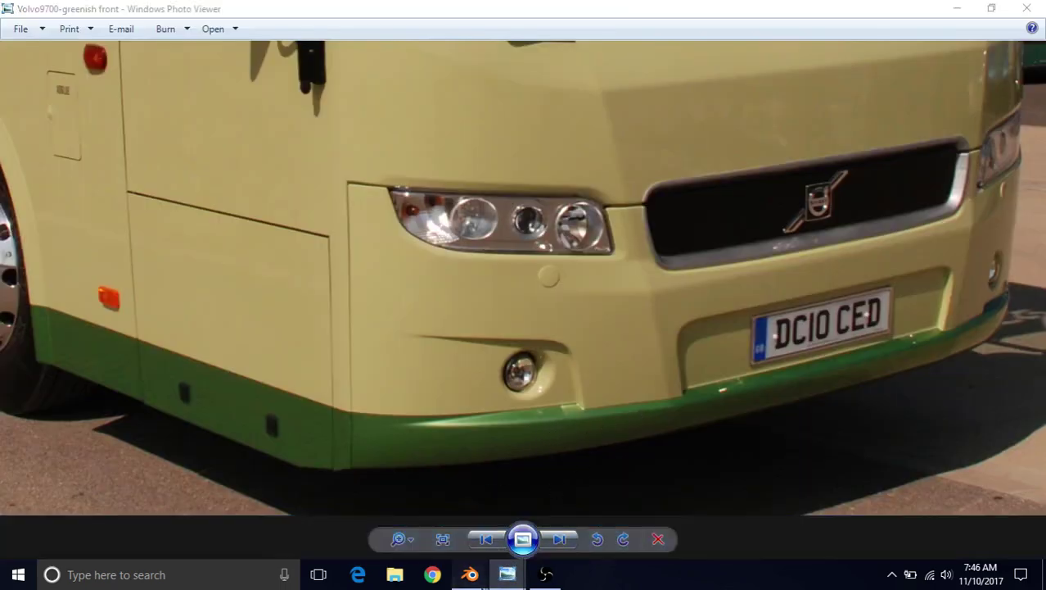
mouse_move(470, 574)
click(597, 510)
Examine the new trim loop's mesh and smooth shading below the fog light recess's inner corner.
scroll(463, 293, up, 2)
scroll(463, 293, up, 2)
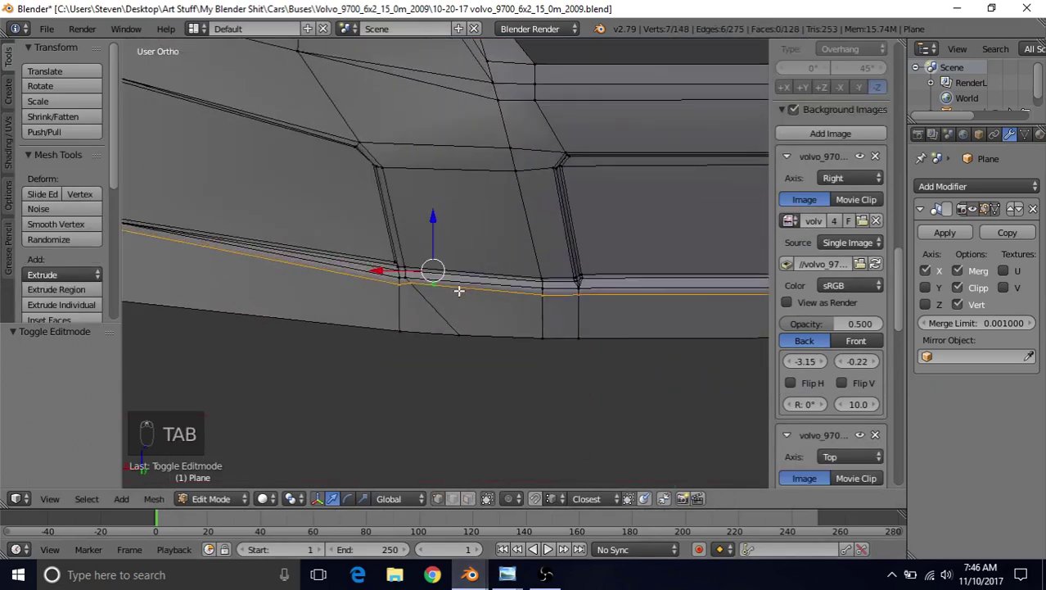
scroll(477, 224, up, 1)
key(q)
key(Tab)
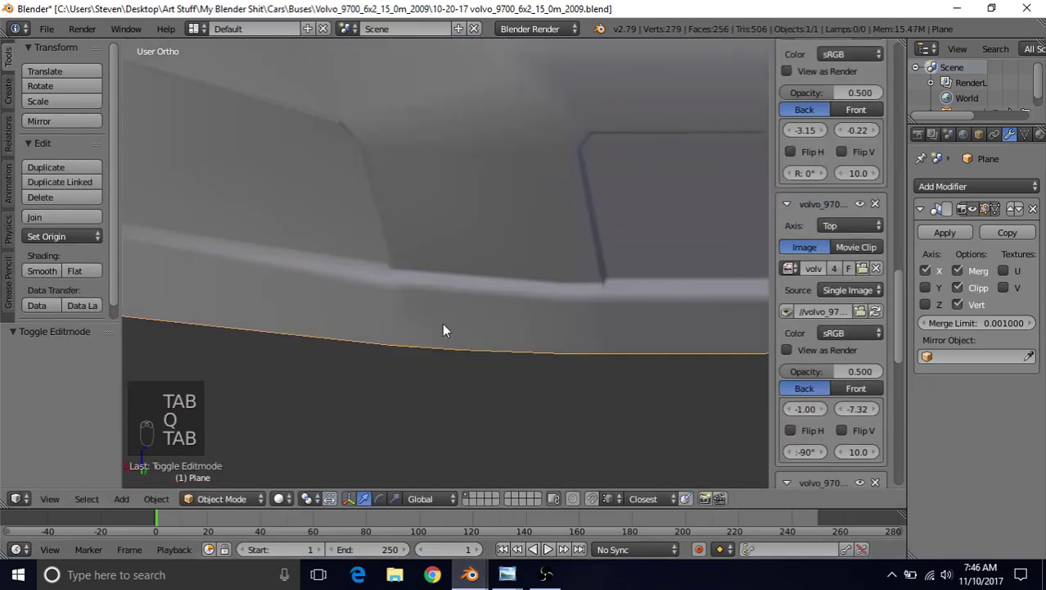
scroll(426, 346, down, 4)
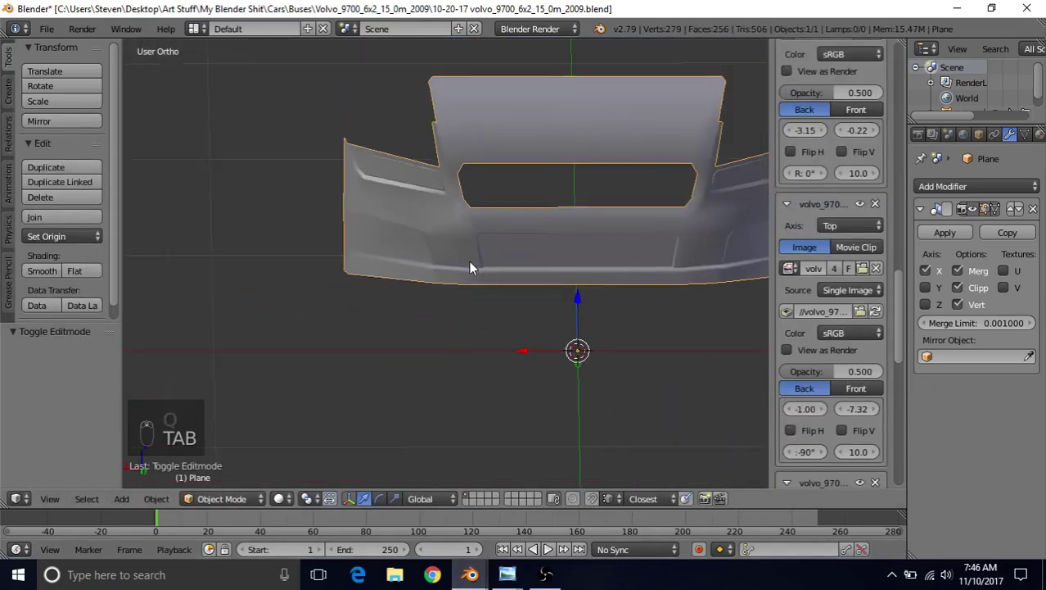
mouse_move(461, 263)
middle_down()
mouse_move(522, 258)
mouse_move(472, 281)
middle_up()
scroll(472, 281, up, 3)
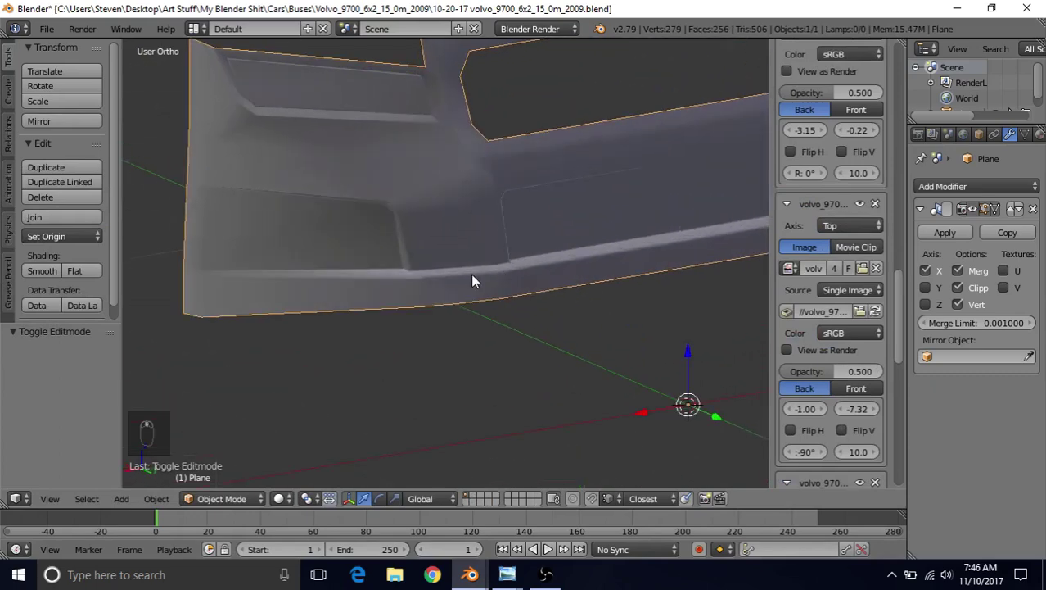
scroll(360, 285, down, 4)
middle_drag(359, 282, 383, 257)
Inspect the trim loop's outer end at the bumper's side edge in both mesh and shaded views.
key(Tab)
scroll(381, 250, up, 4)
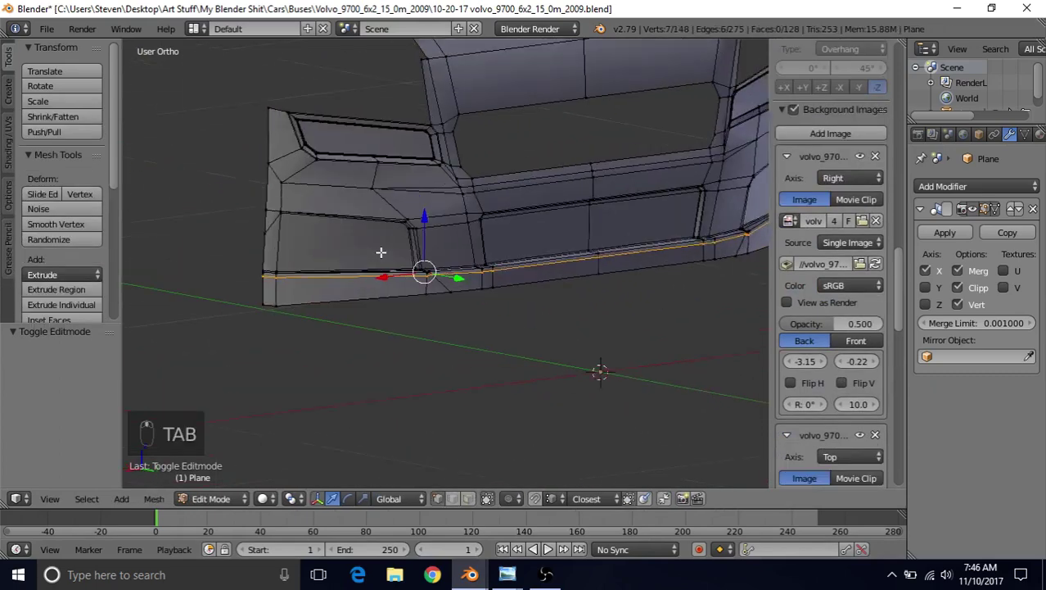
middle_drag(317, 257, 451, 276)
scroll(450, 276, up, 2)
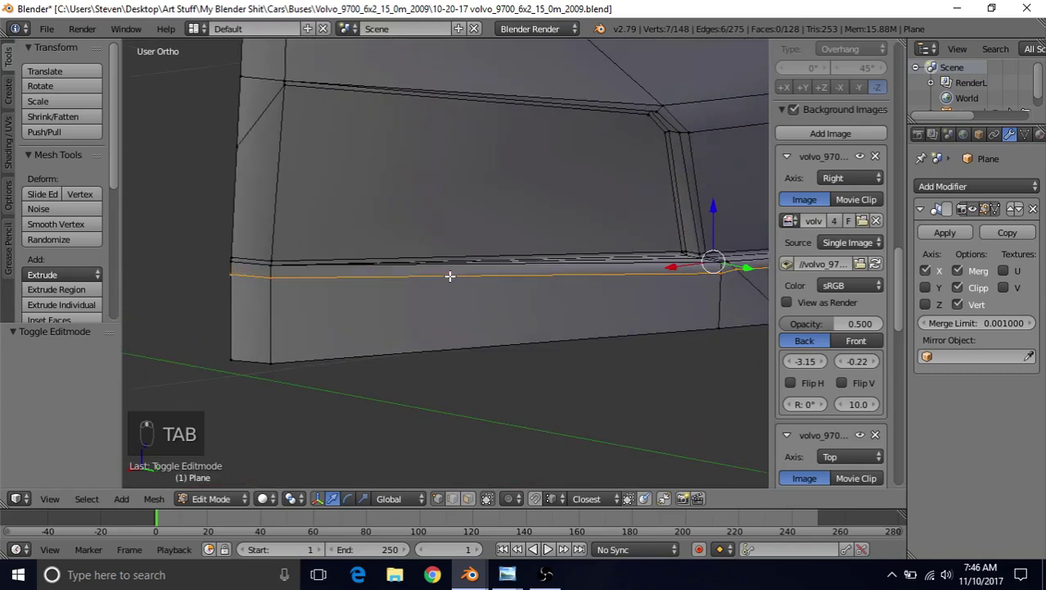
key(Tab)
scroll(346, 302, down, 3)
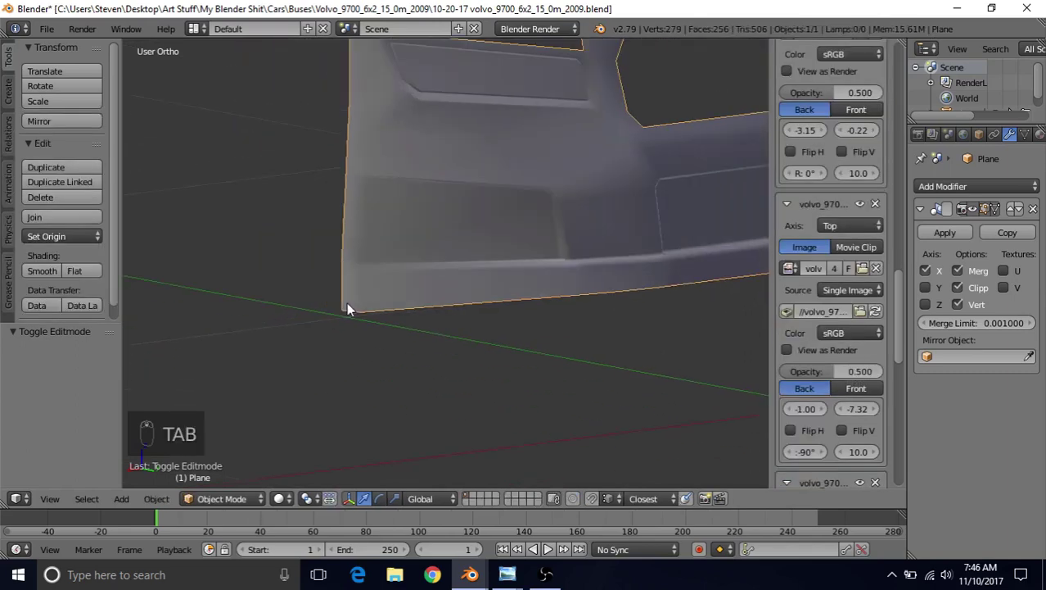
Merge the trim loop's outermost vertex into the vertex directly above it on the bumper's side edge, using At Last.
key(Tab)
scroll(348, 303, up, 6)
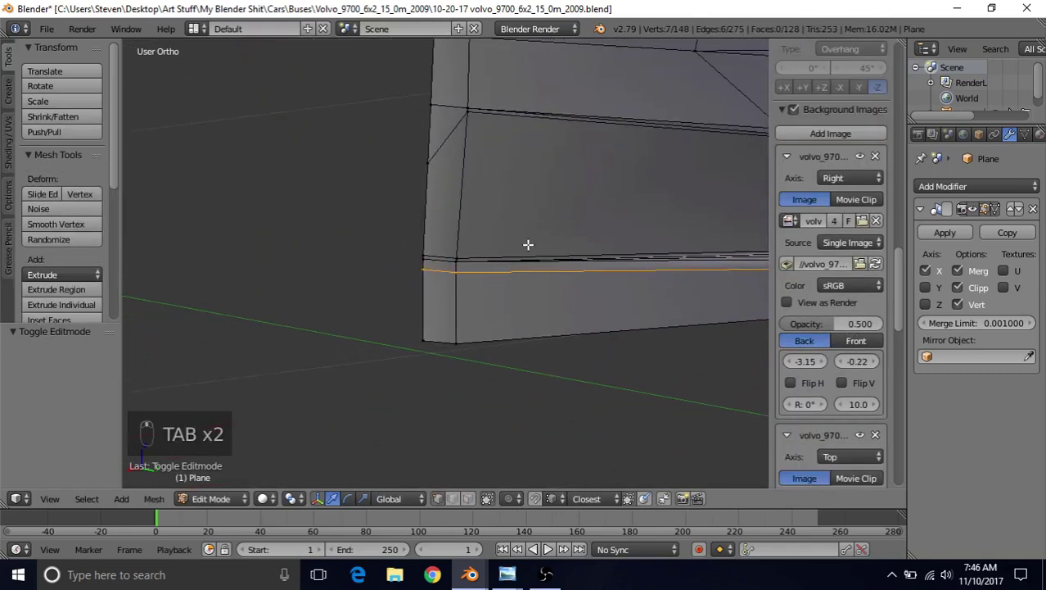
right_click(399, 279)
shift+right_click(398, 260)
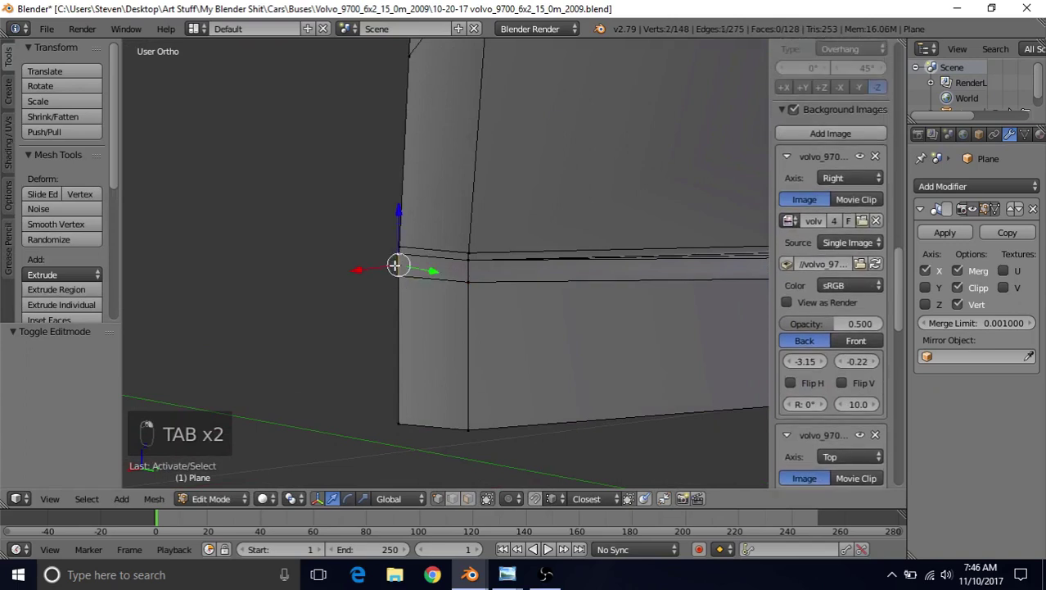
key(alt+m)
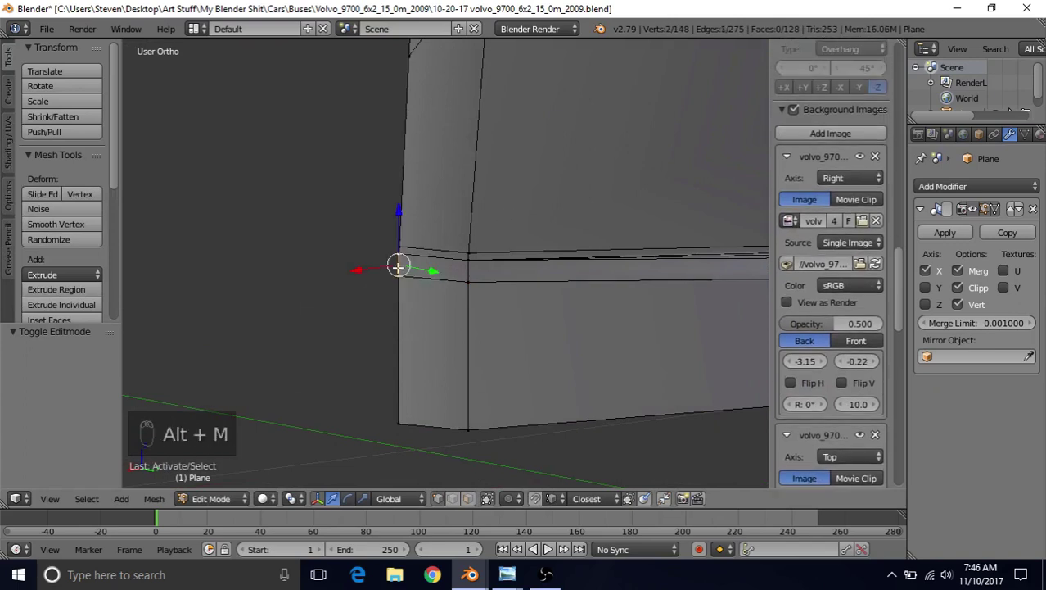
key(alt+m)
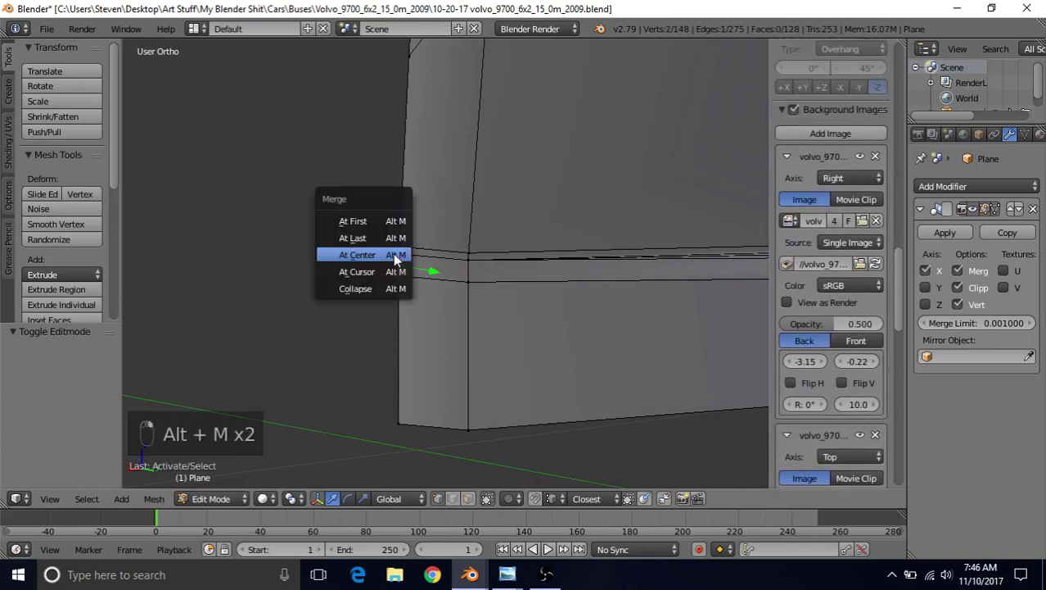
click(394, 237)
Check the whole bumper's smooth shading in Object Mode from the corner, the front and both sides.
key(Tab)
scroll(456, 326, down, 3)
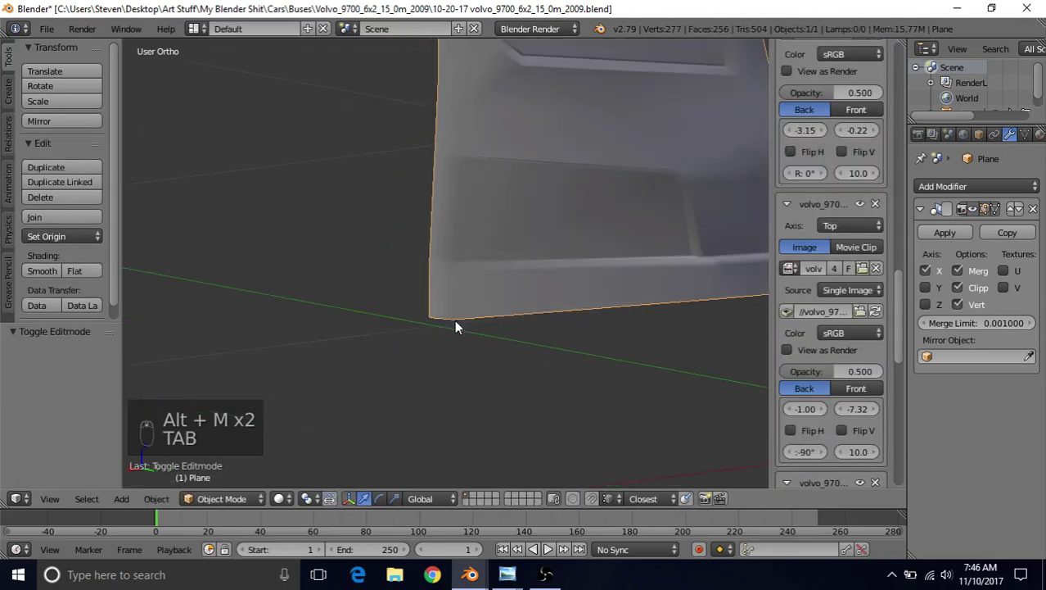
middle_drag(456, 327, 558, 237)
scroll(558, 237, up, 3)
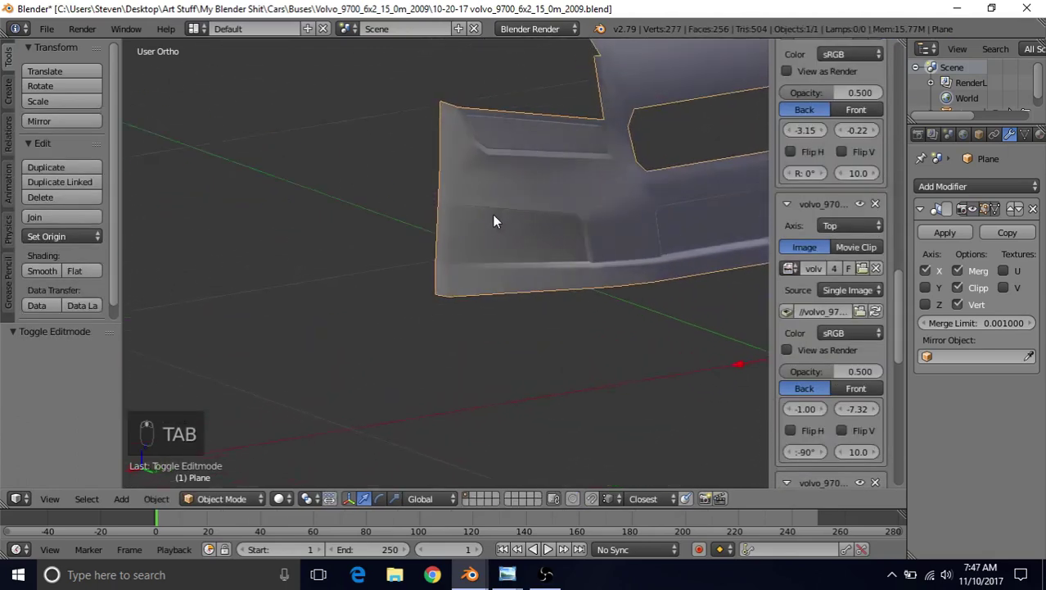
middle_drag(493, 219, 518, 301)
key(Tab)
key(Tab)
scroll(518, 301, down, 2)
middle_drag(561, 230, 345, 275)
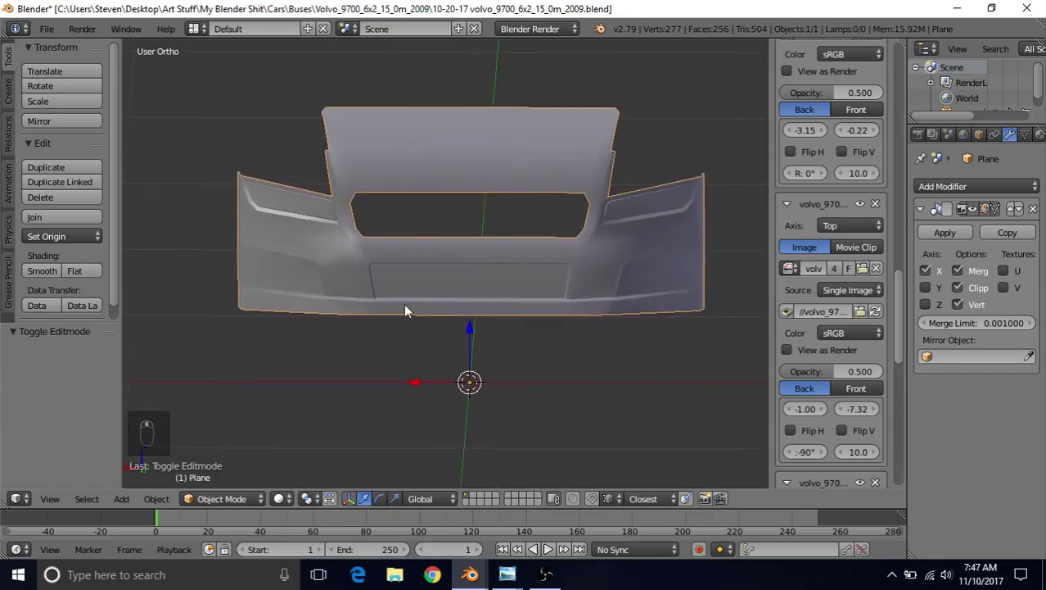
middle_drag(405, 310, 495, 307)
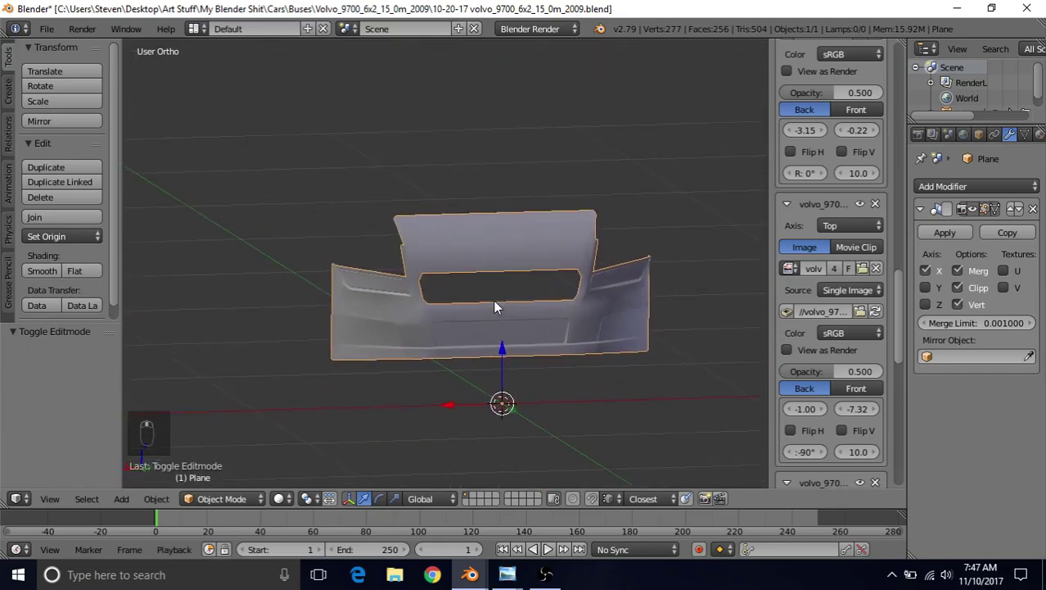
middle_drag(449, 229, 418, 229)
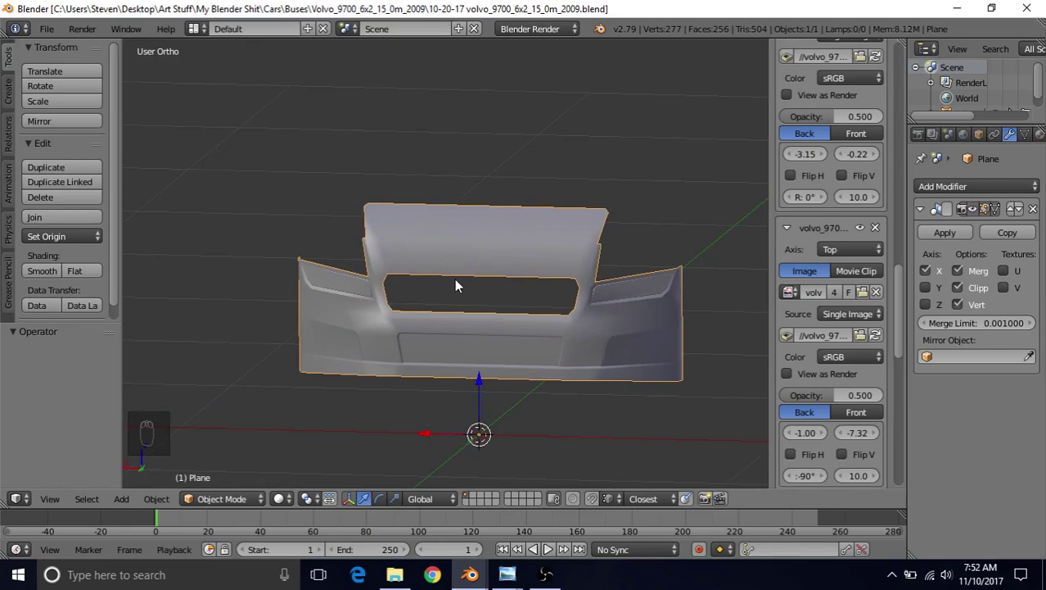
Add a single loop cut across the frame strip along the headlight recess's upper edge, near its midpoint.
key(Tab)
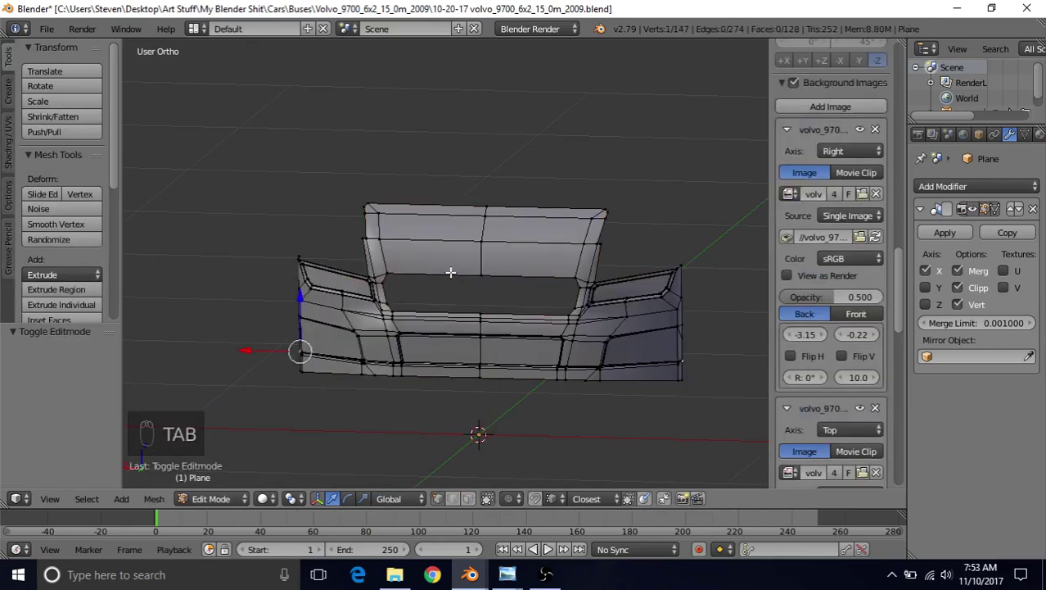
scroll(451, 272, up, 2)
shift+middle_drag(435, 267, 423, 248)
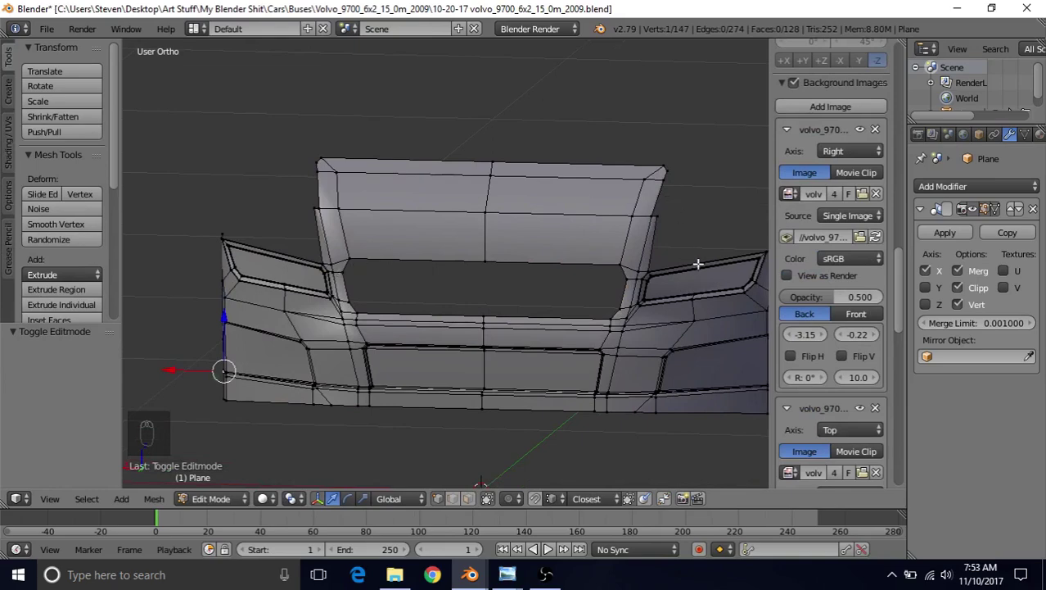
key(ctrl+r)
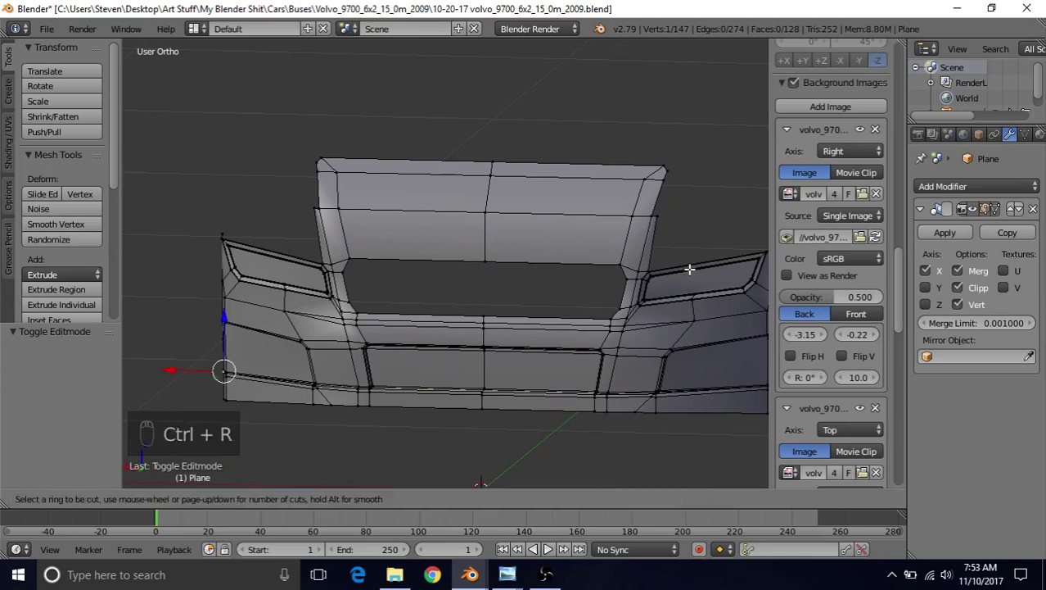
click(281, 257)
click(279, 256)
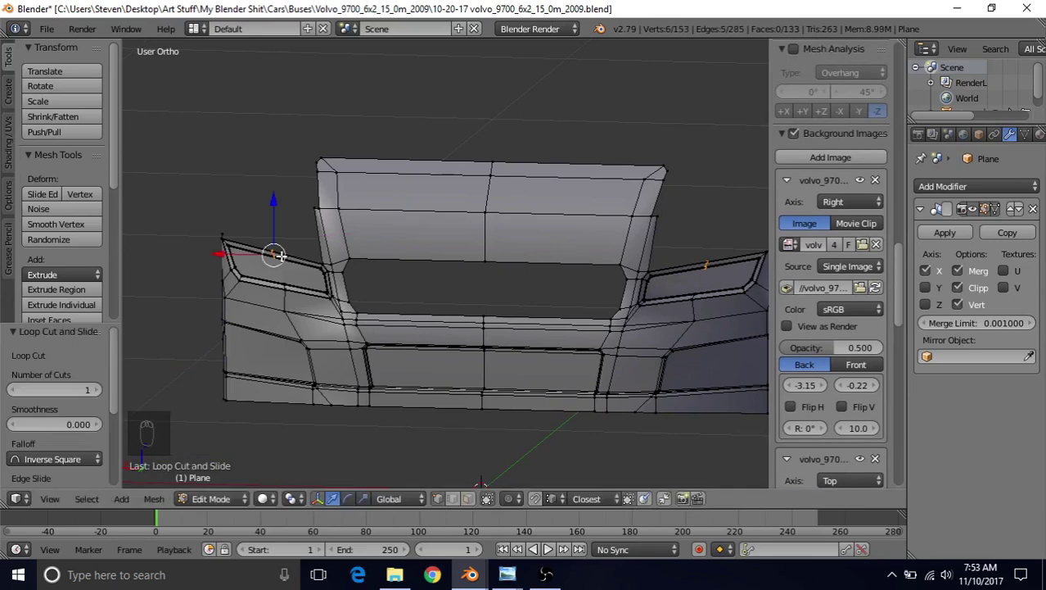
scroll(394, 211, up, 5)
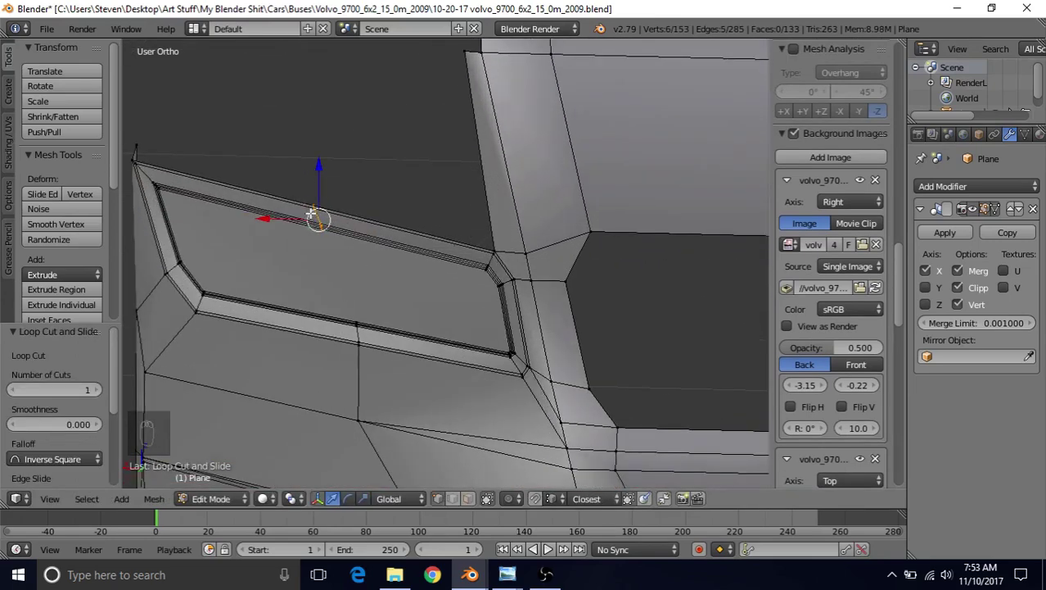
middle_drag(401, 262, 460, 252)
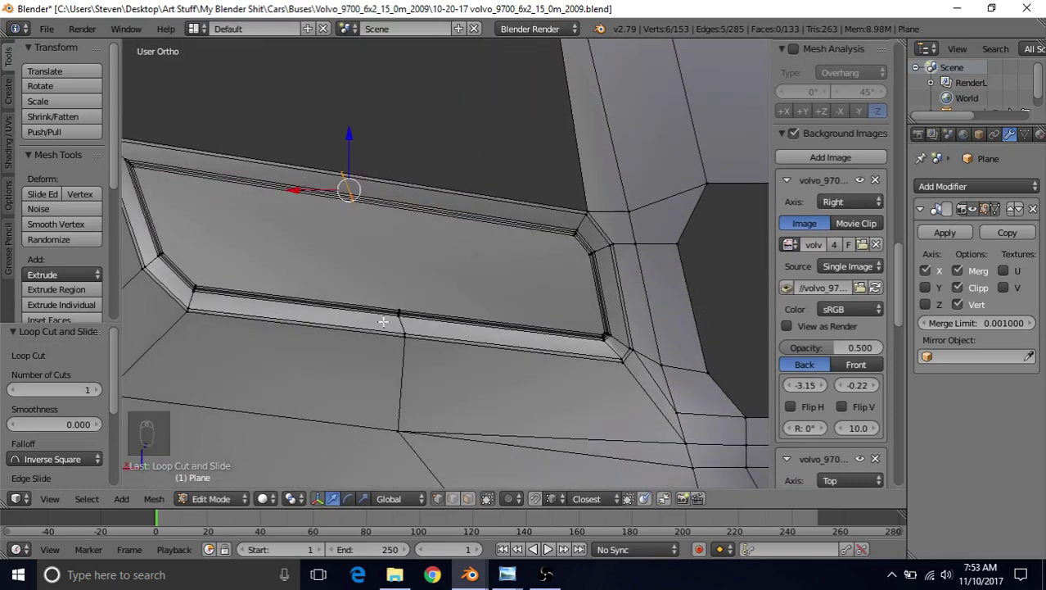
Split the headlight recess floor with two diagonals: inner upper corner to lower midpoint, and upper midpoint to outer lower corner.
right_click(561, 242)
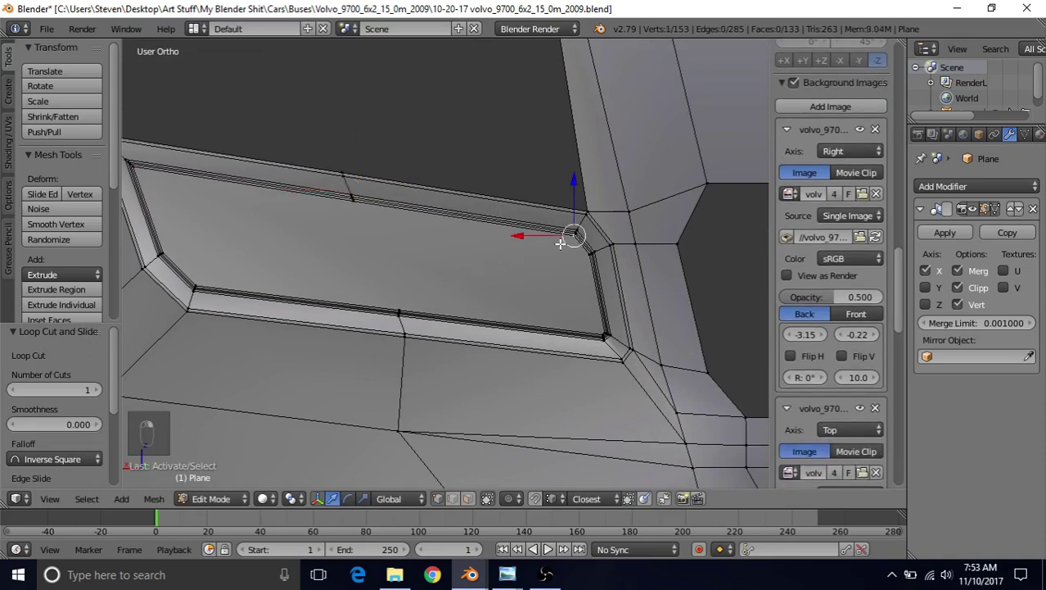
shift+right_click(400, 297)
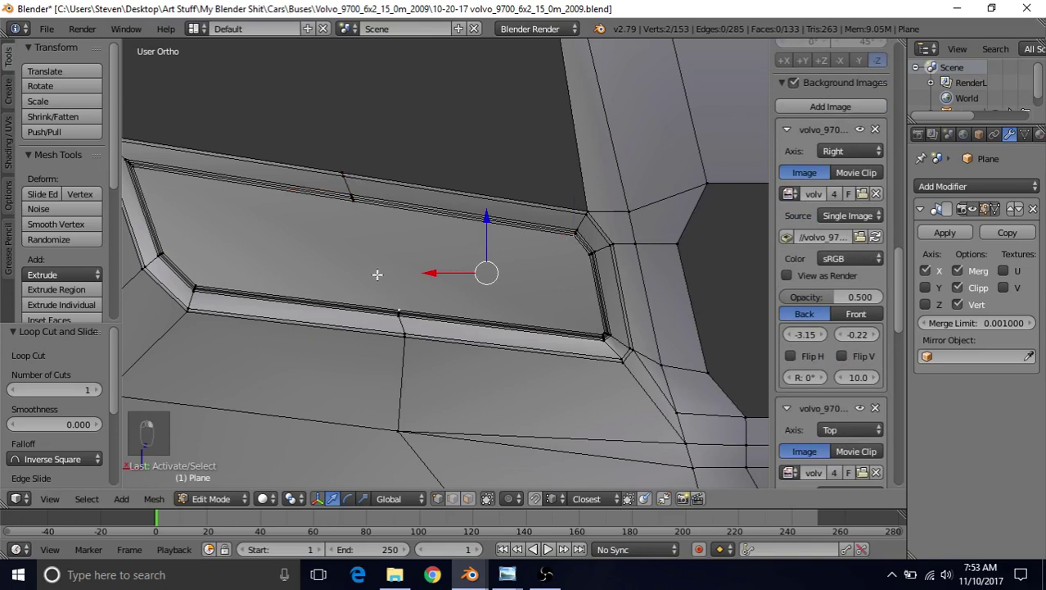
key(j)
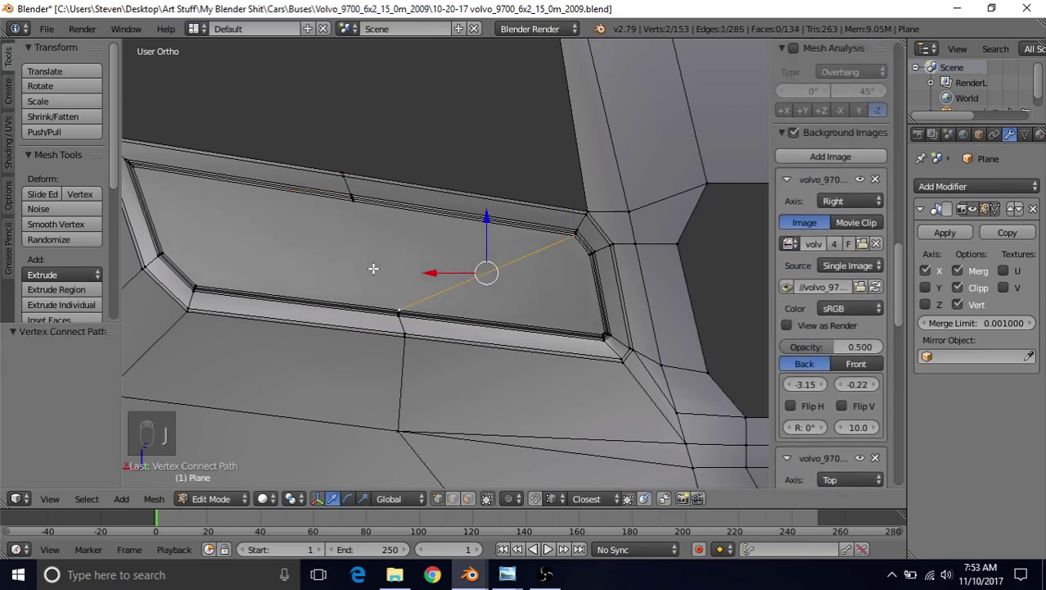
right_click(353, 217)
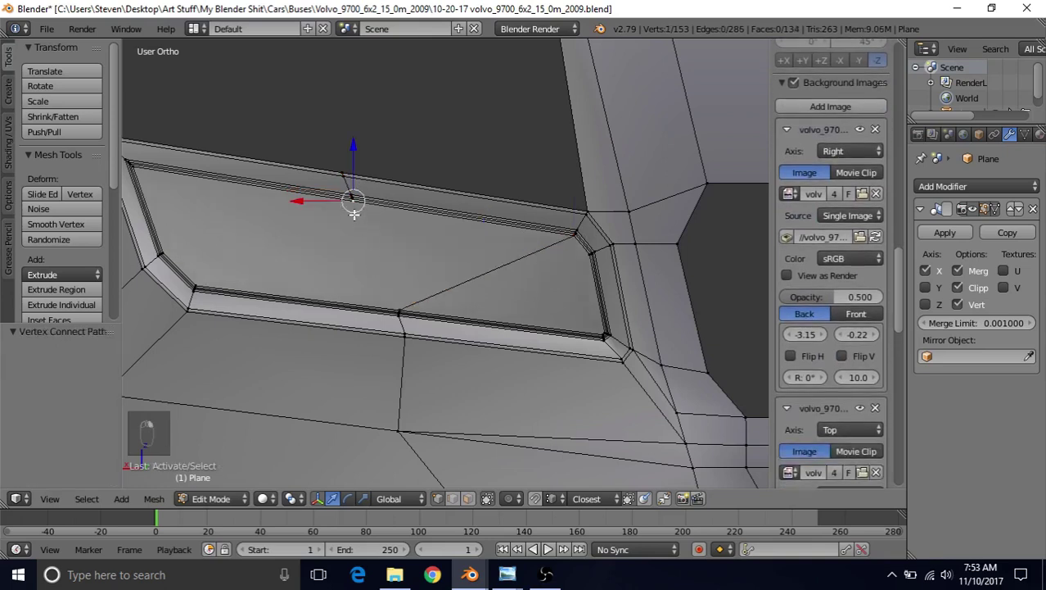
right_click(210, 273)
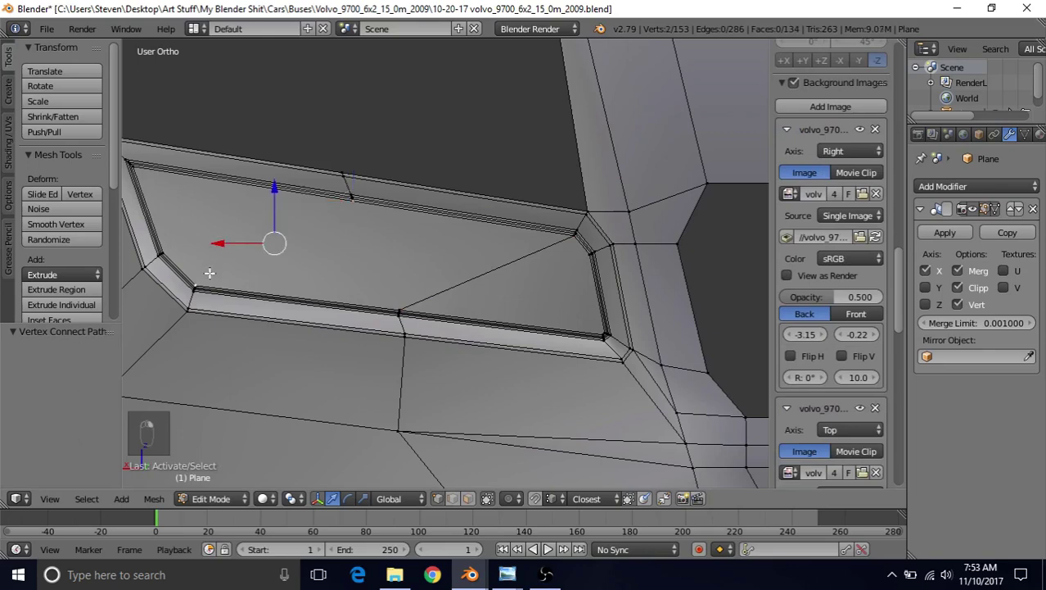
key(j)
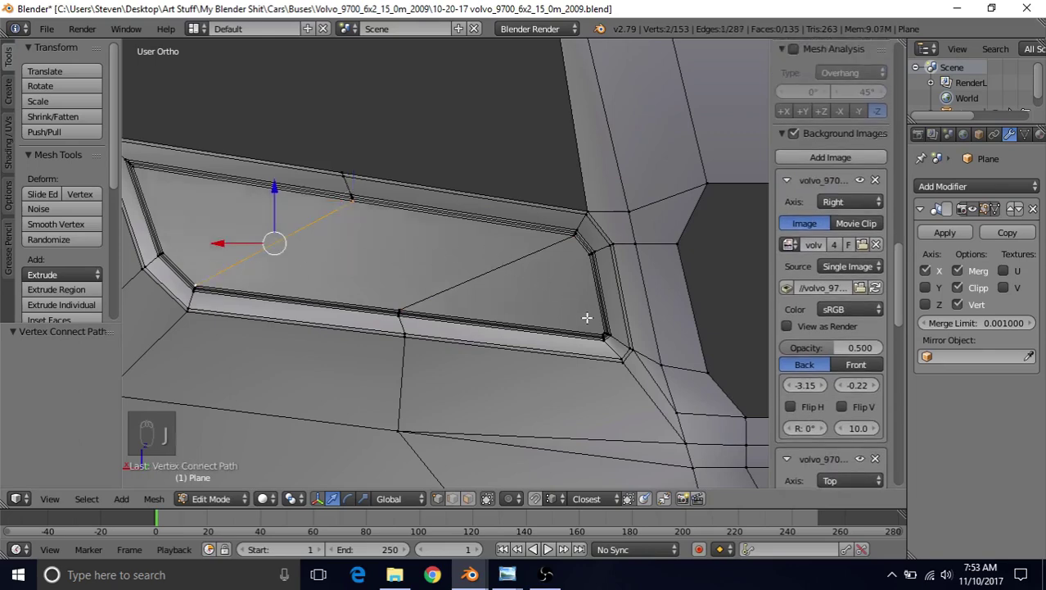
Connect the recess floor's inner lower corner vertex to the vertex above it along the inner side.
right_click(596, 331)
scroll(435, 280, up, 5)
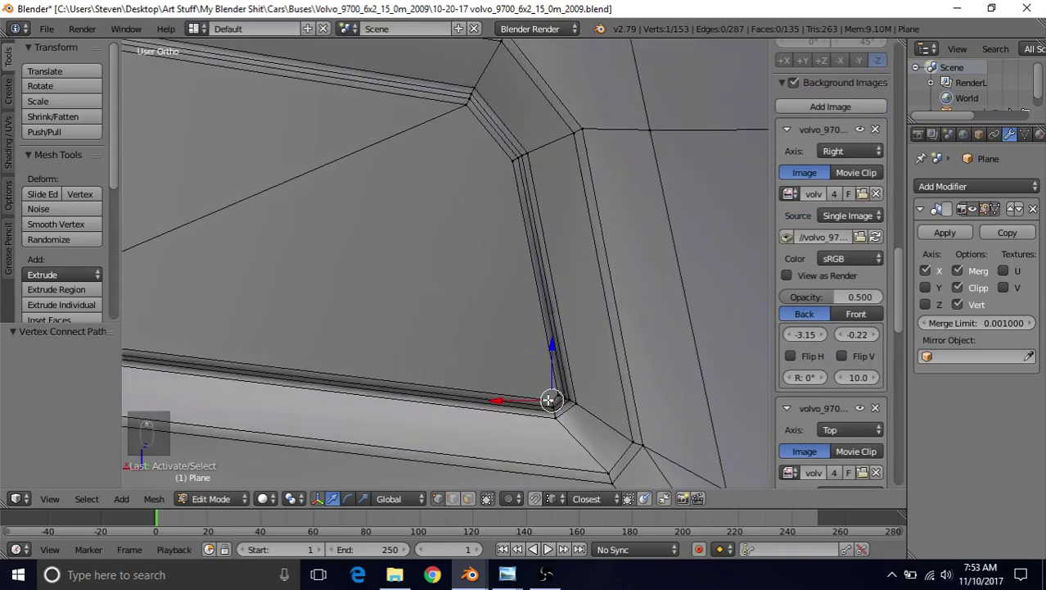
shift+right_click(503, 166)
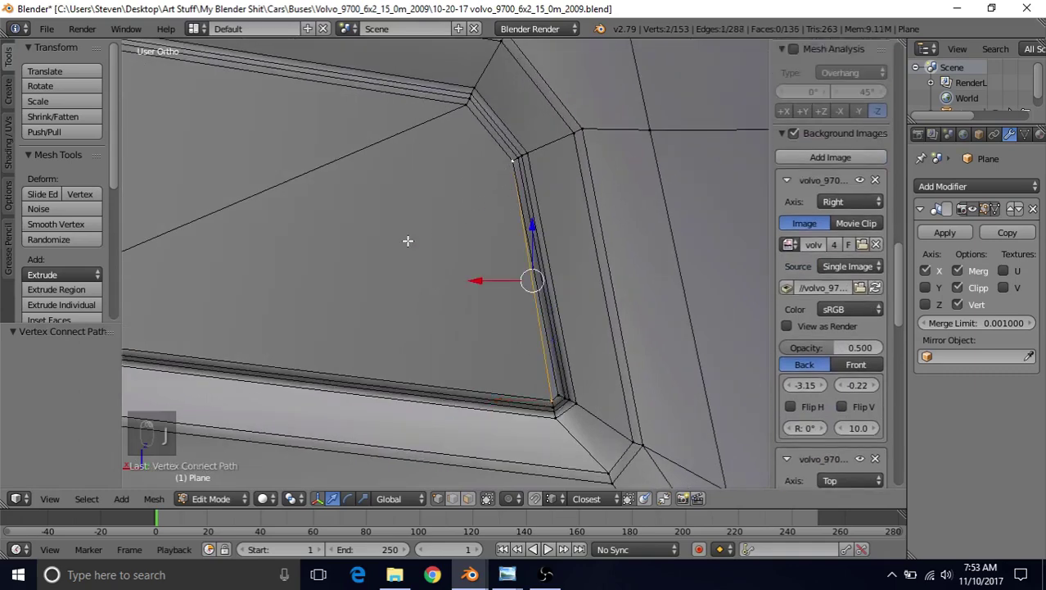
Check the headlight recess's smooth shading in Object Mode, then return to Edit Mode.
scroll(405, 242, down, 6)
key(Tab)
scroll(398, 257, down, 4)
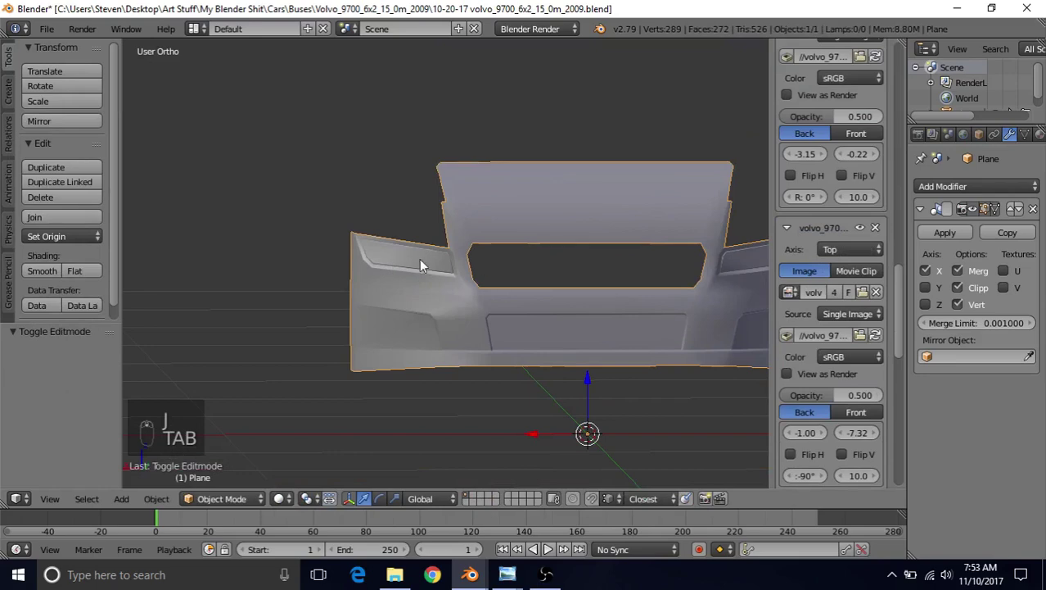
scroll(419, 259, down, 3)
middle_drag(519, 257, 553, 262)
scroll(550, 256, up, 3)
key(Tab)
scroll(491, 246, up, 2)
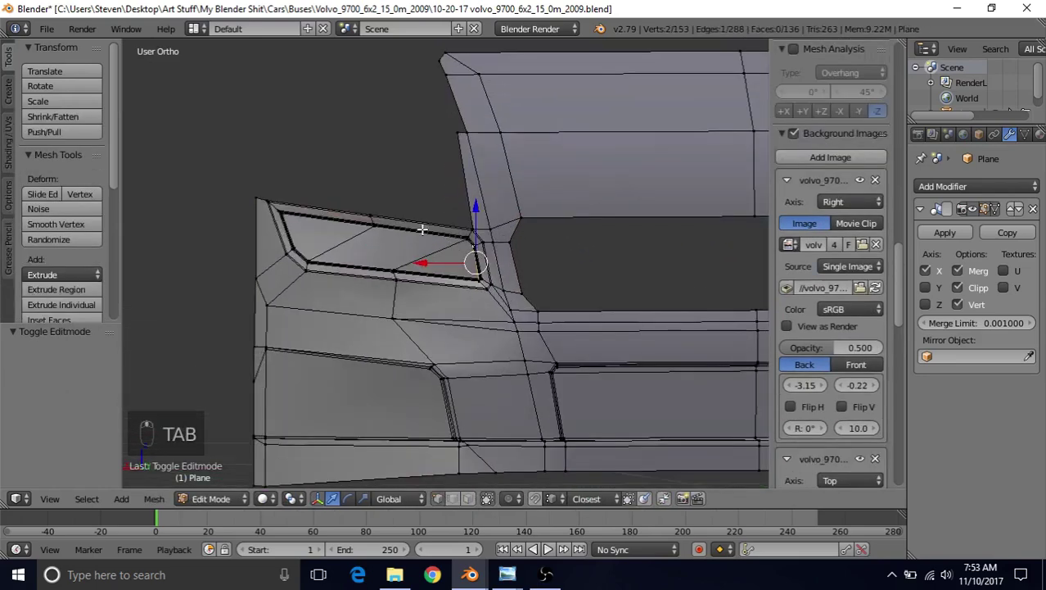
In front wireframe view, extrude the edges above the headlight recess from its upper midpoint to the outer corner straight up toward the blueprint's curved line.
key(KP_1)
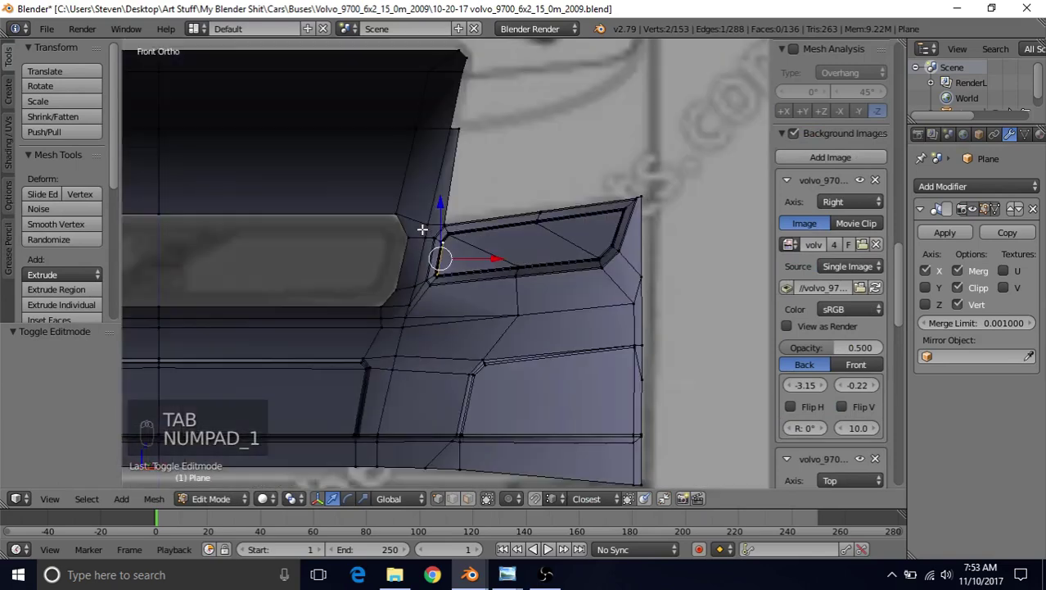
shift+middle_drag(506, 208, 416, 289)
key(z)
scroll(417, 288, up, 1)
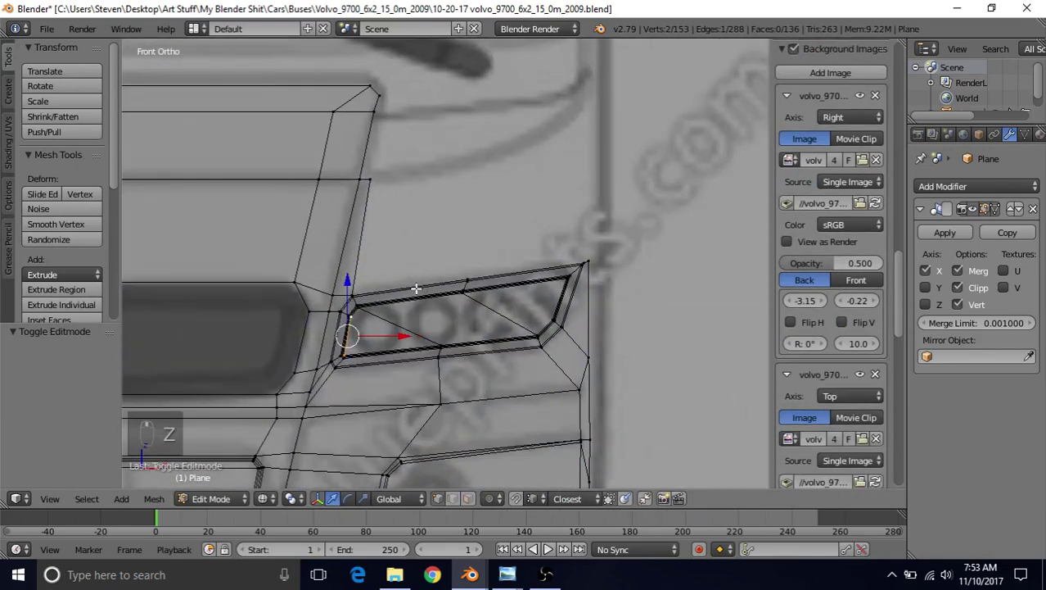
right_click(460, 258)
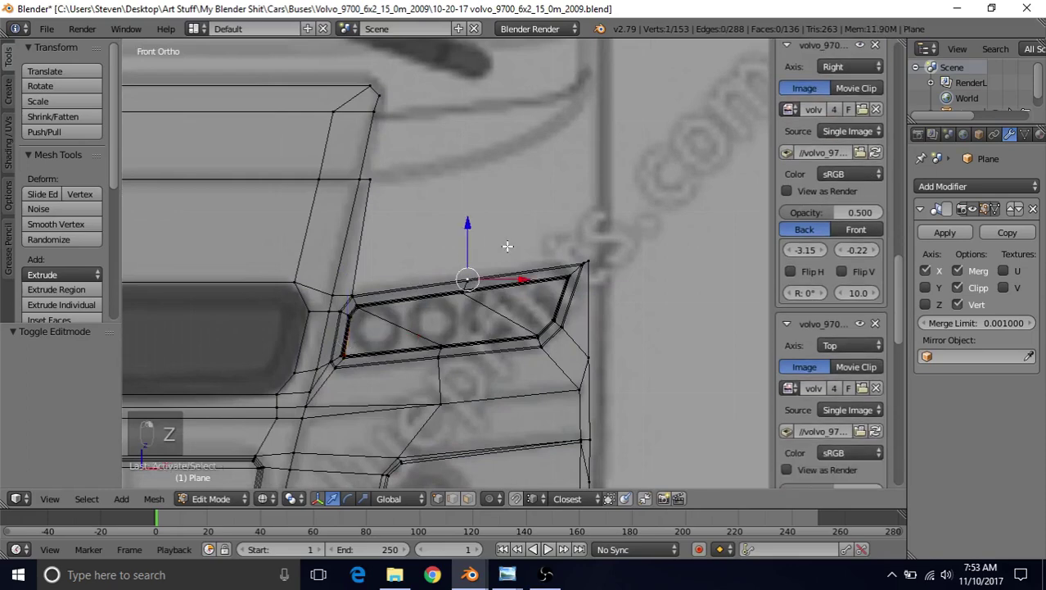
shift+right_click(581, 252)
shift+middle_drag(559, 261, 445, 273)
scroll(445, 272, up, 2)
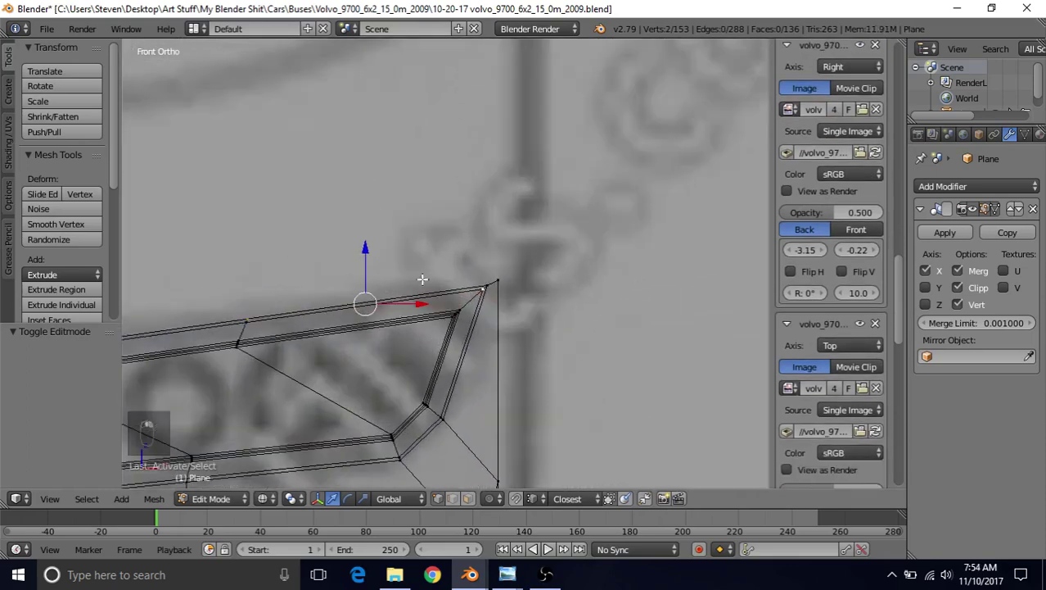
right_click(248, 316)
ctrl+right_click(506, 269)
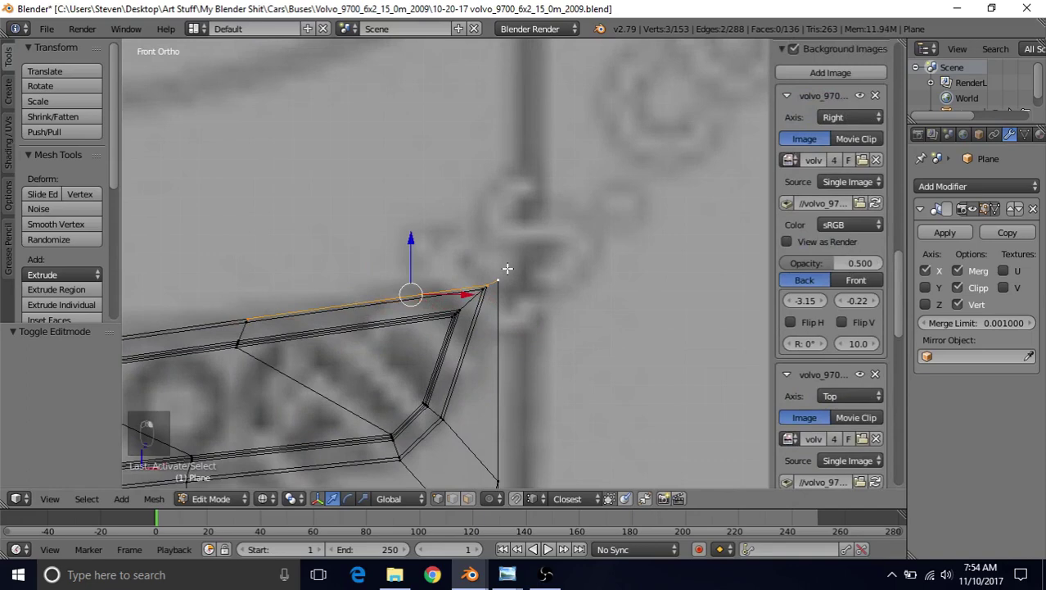
scroll(225, 323, down, 2)
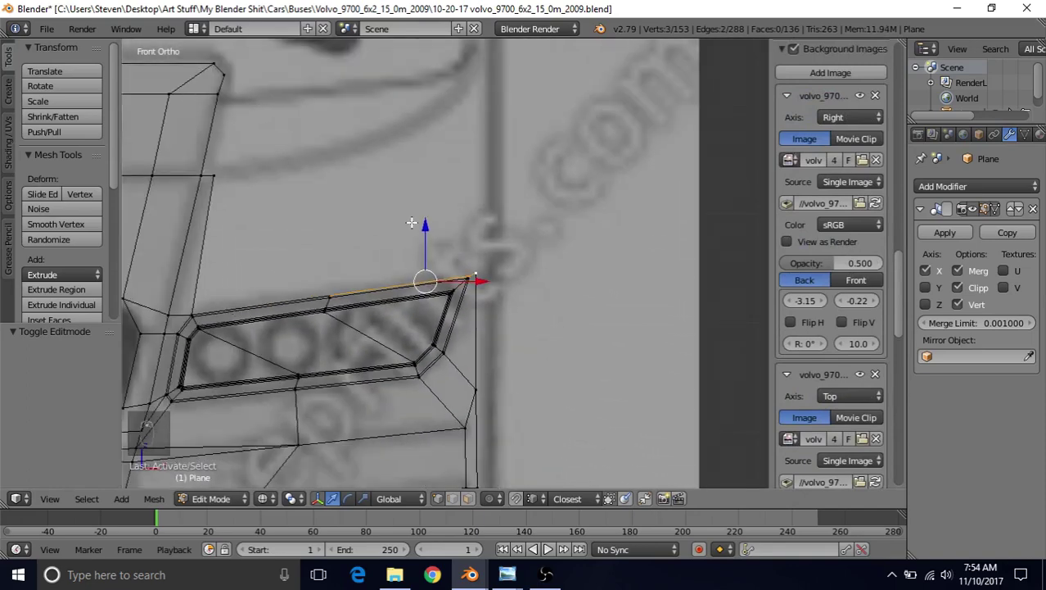
shift+middle_drag(411, 222, 449, 264)
key(e)
right_click(456, 211)
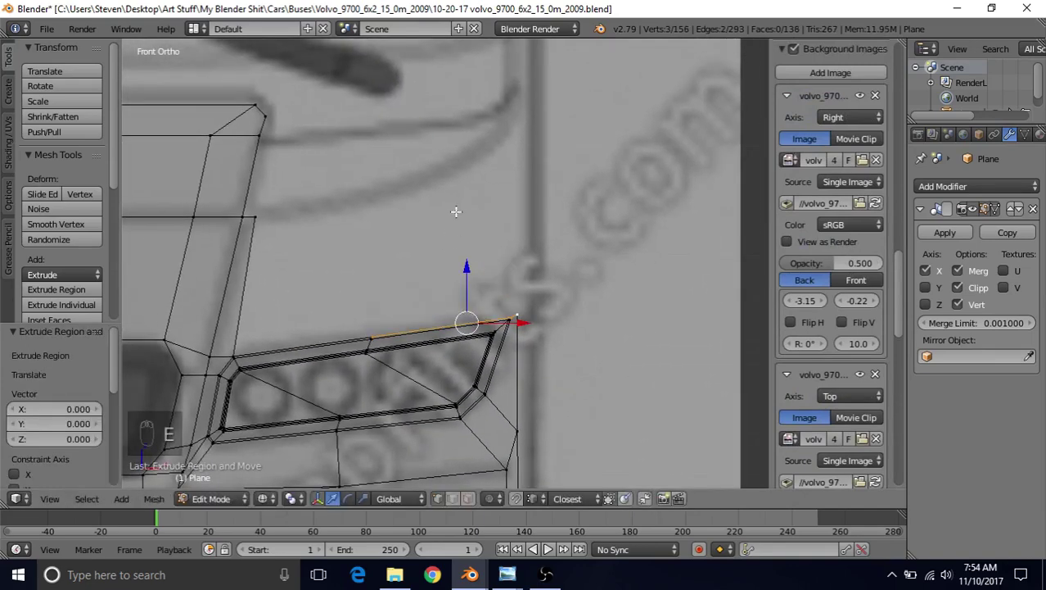
drag(466, 264, 519, 57)
Reposition the extruded vertices individually so the new top edge follows the blueprint's curved line up to the outer side.
right_click(501, 164)
key(g)
click(409, 122)
right_click(528, 145)
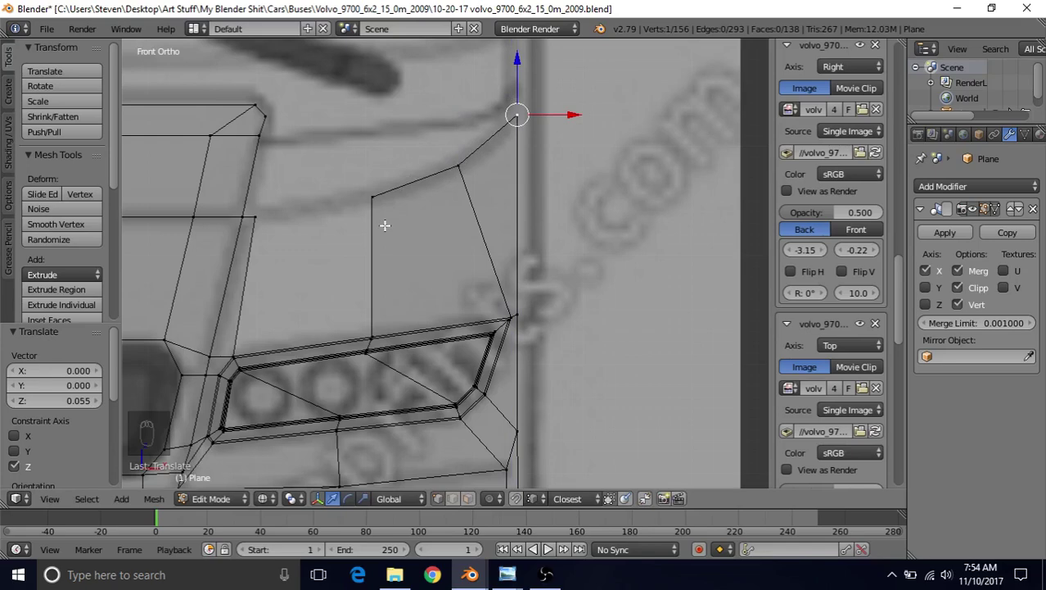
Fill the gap between the bumper's center panel and the new faces above the headlight recess with a four-vertex face.
shift+middle_drag(384, 225, 504, 193)
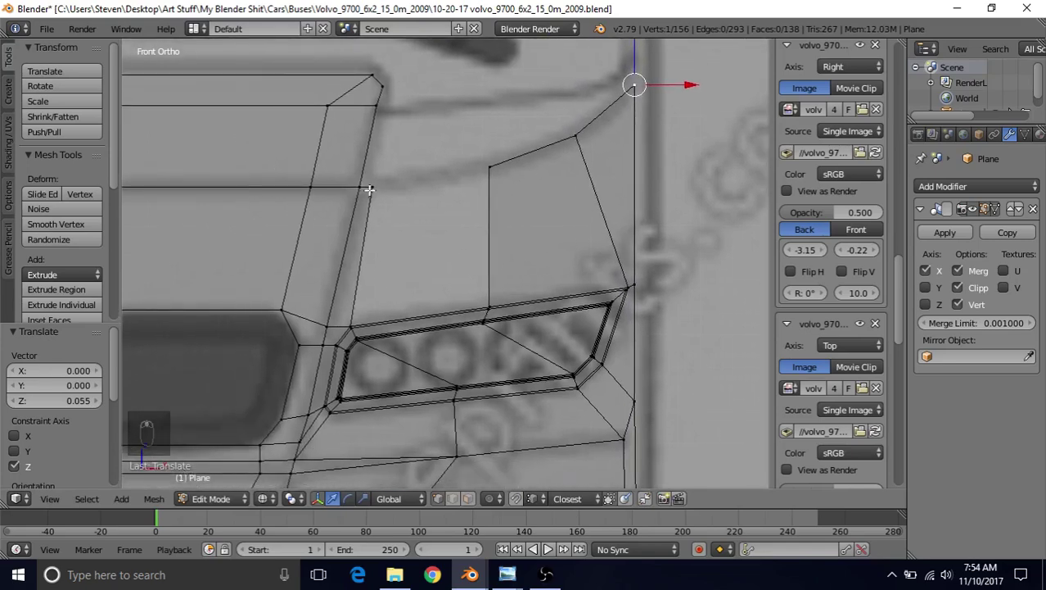
right_click(352, 316)
shift+right_click(489, 308)
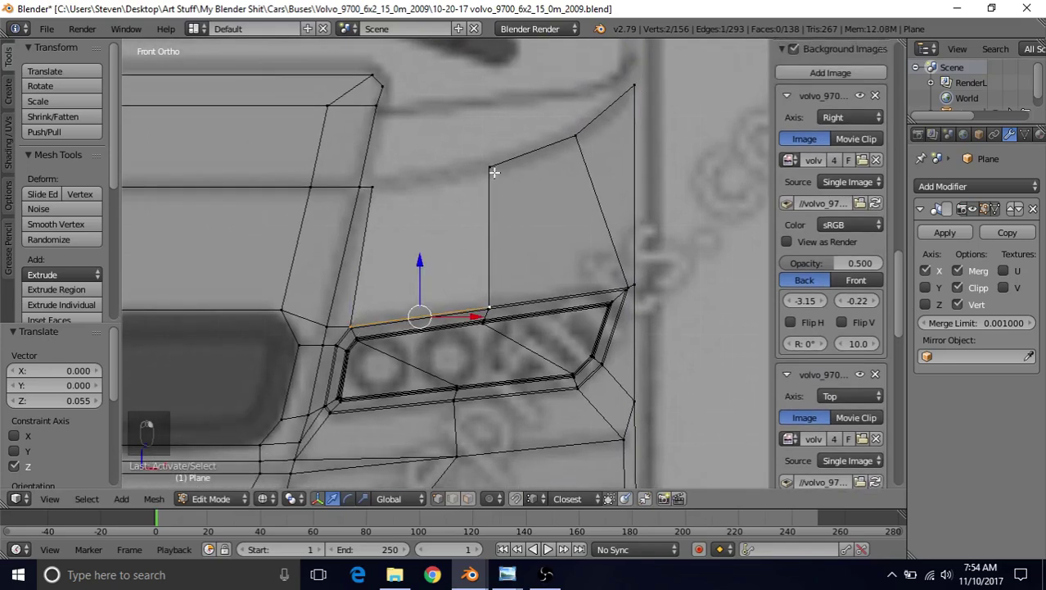
shift+right_click(489, 167)
shift+right_click(372, 189)
key(f)
scroll(442, 271, down, 4)
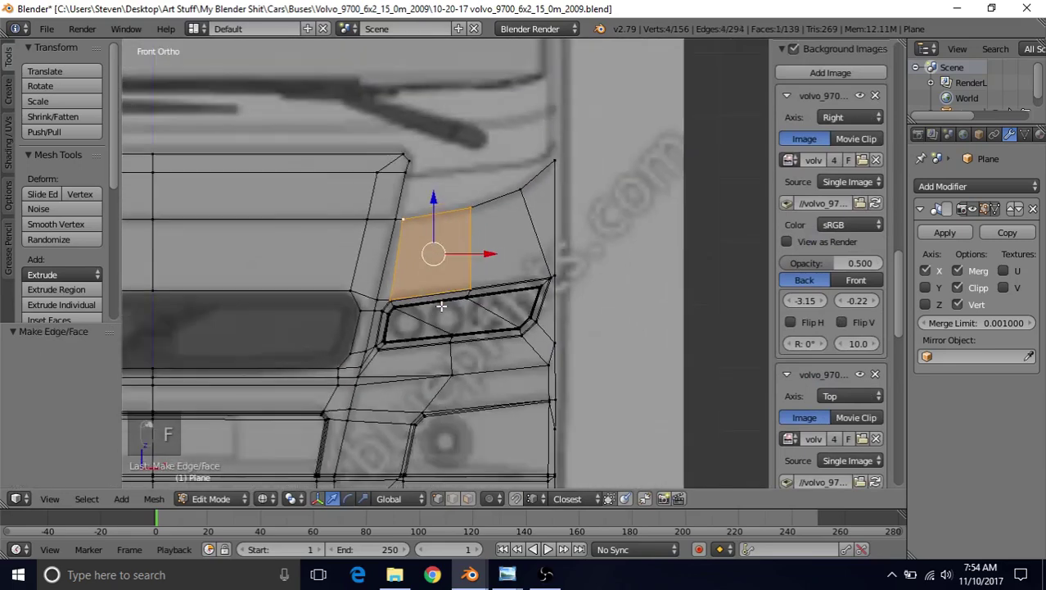
In the right side view, move the top vertex above the recess's upper midpoint forward about 0.007 along Y.
scroll(464, 260, up, 1)
right_click(479, 215)
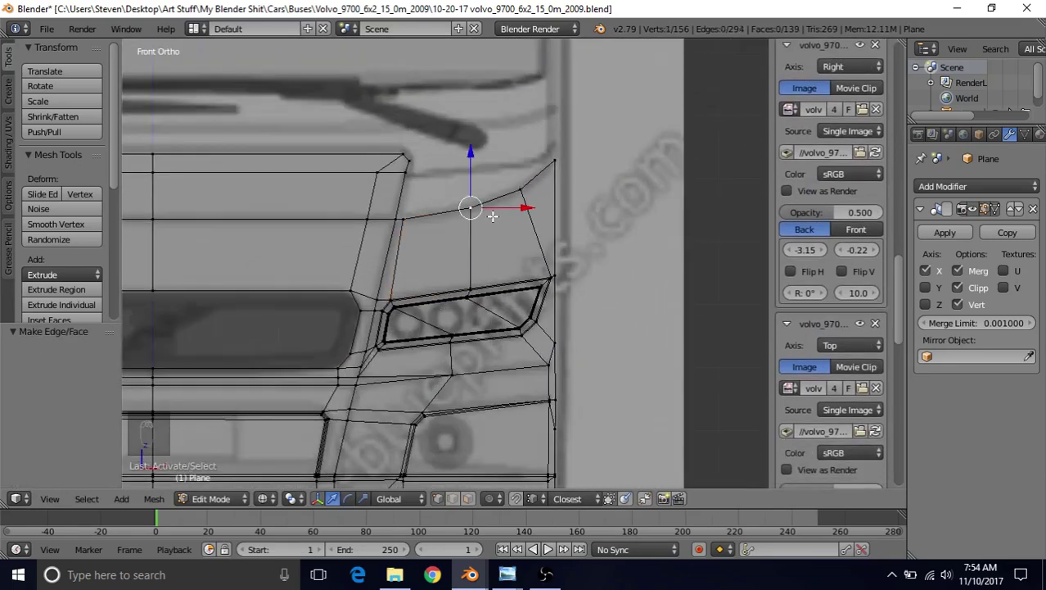
key(KP_3)
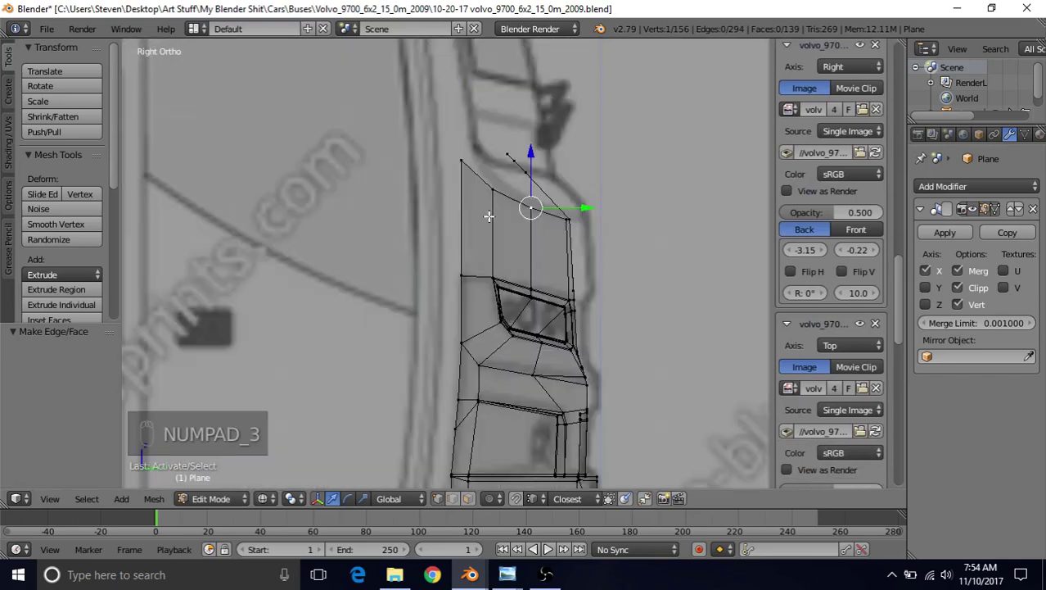
scroll(489, 216, up, 3)
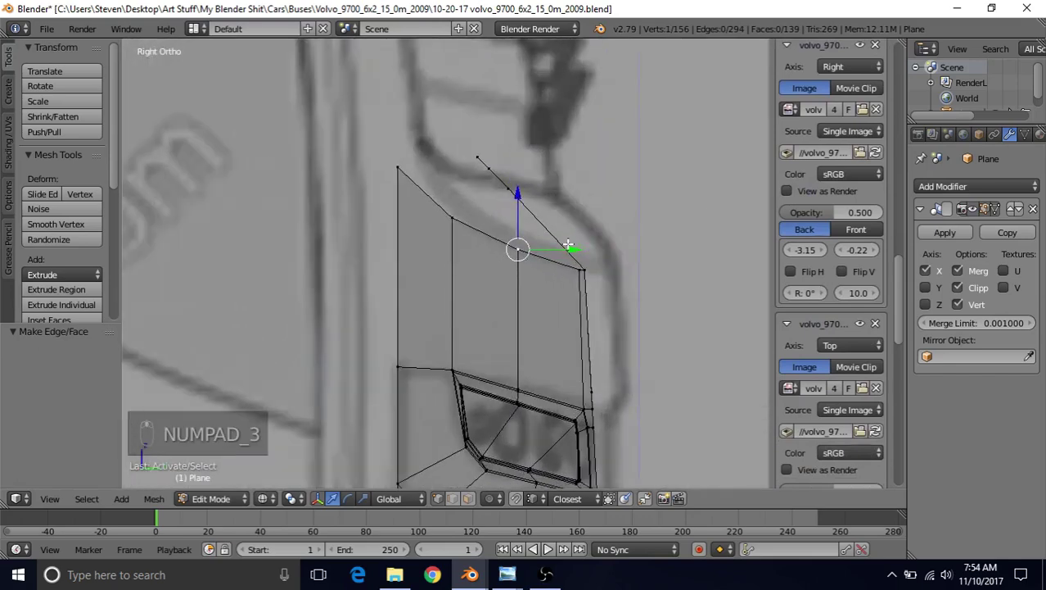
key(g)
key(y)
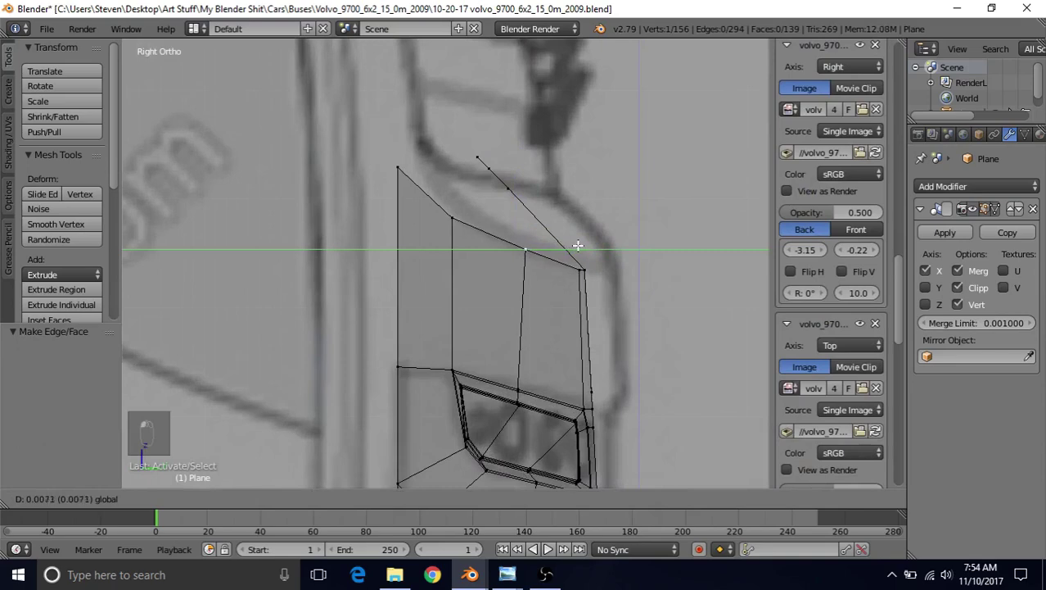
click(578, 246)
Move the next top-edge vertex outward about 0.011 along Y and the outermost one about 0.020 along Y.
right_click(451, 218)
key(g)
key(y)
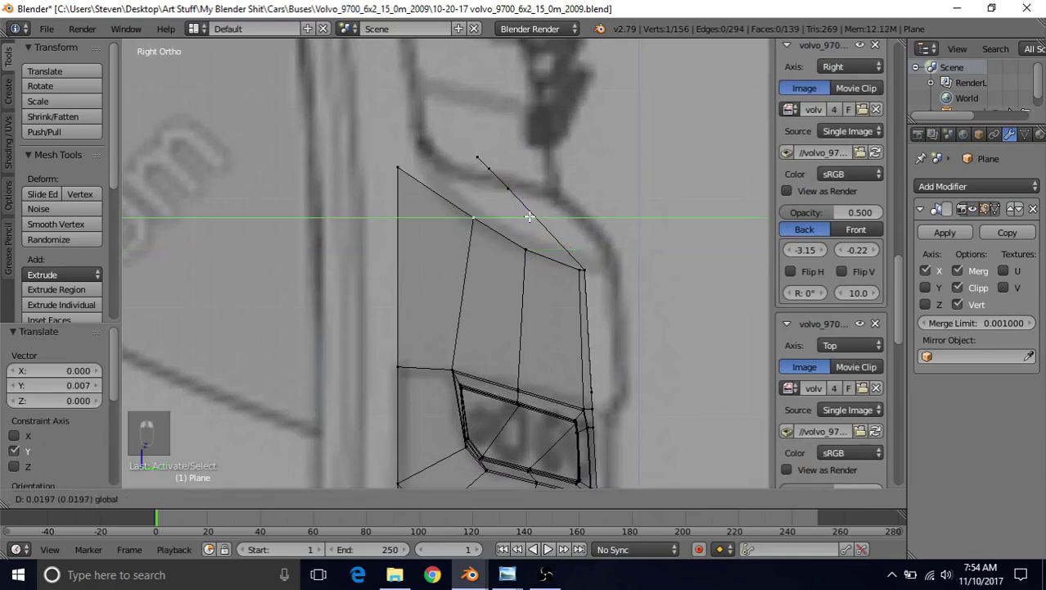
click(520, 218)
right_click(397, 168)
key(g)
key(y)
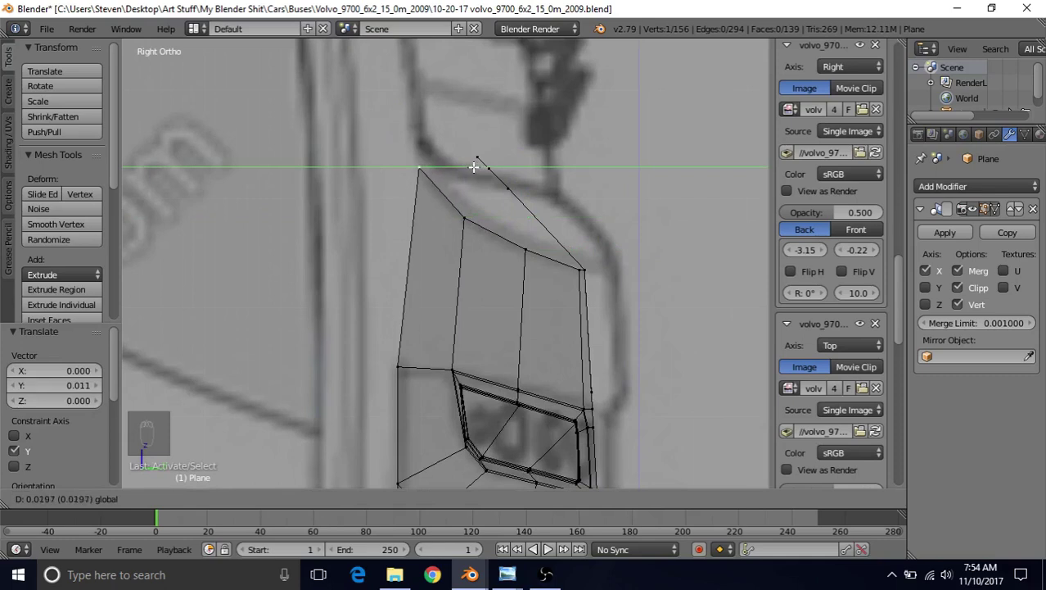
click(474, 167)
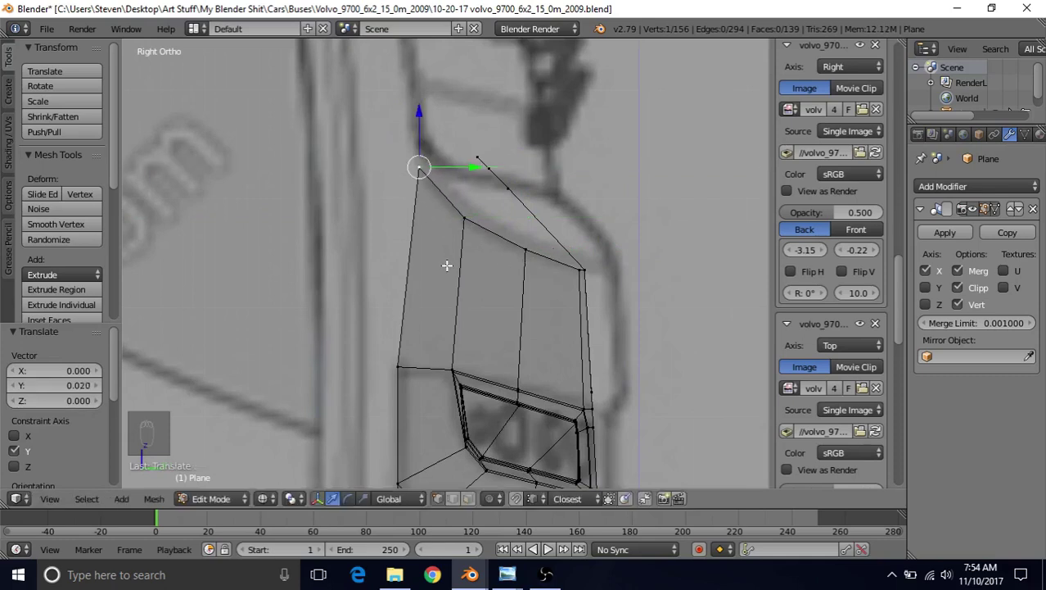
scroll(533, 307, down, 2)
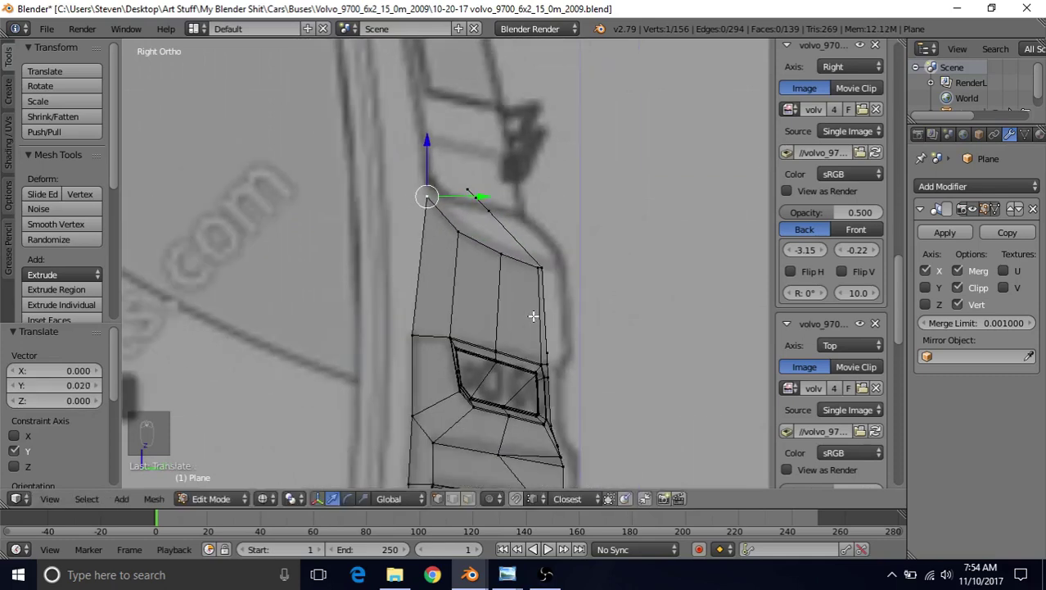
In the front view, extrude a vertex from the center panel's upper outer side and move it about 0.016 outward along X.
key(KP_1)
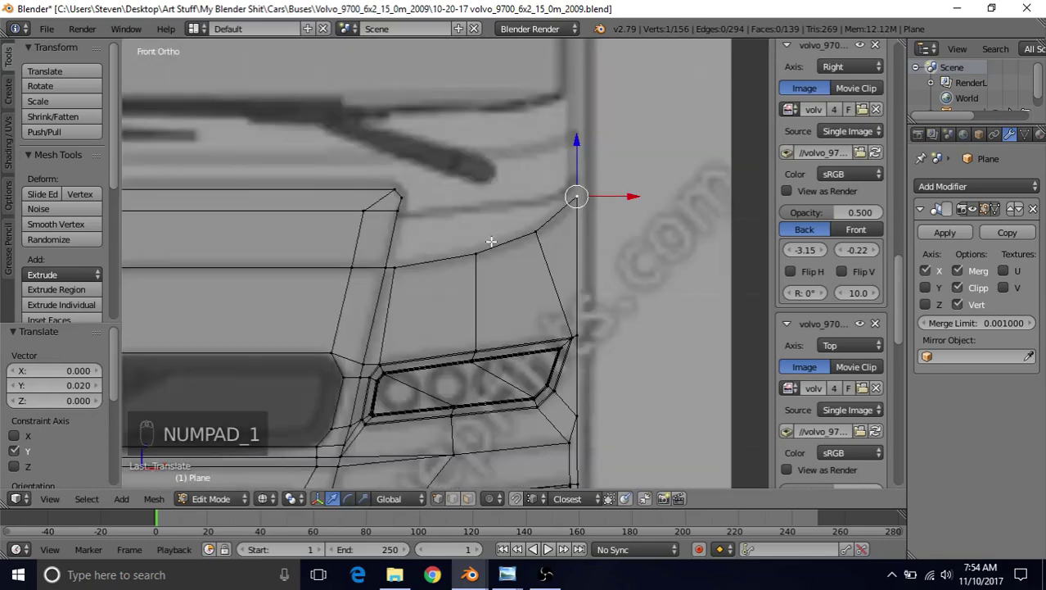
shift+middle_drag(491, 241, 497, 270)
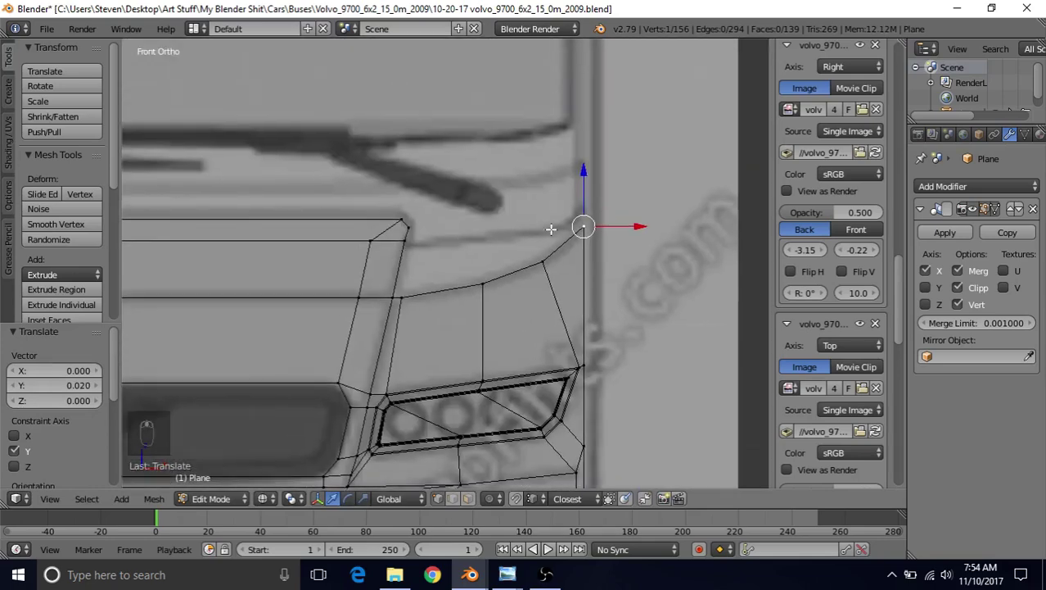
scroll(432, 307, up, 3)
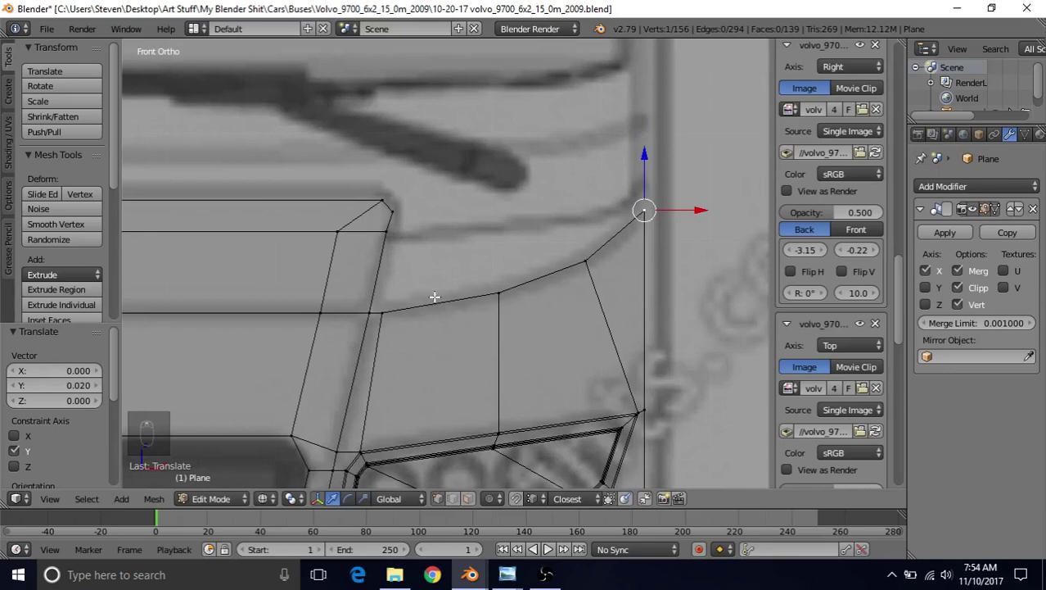
right_click(402, 234)
scroll(475, 272, down, 1)
shift+middle_drag(497, 261, 443, 297)
scroll(506, 261, up, 1)
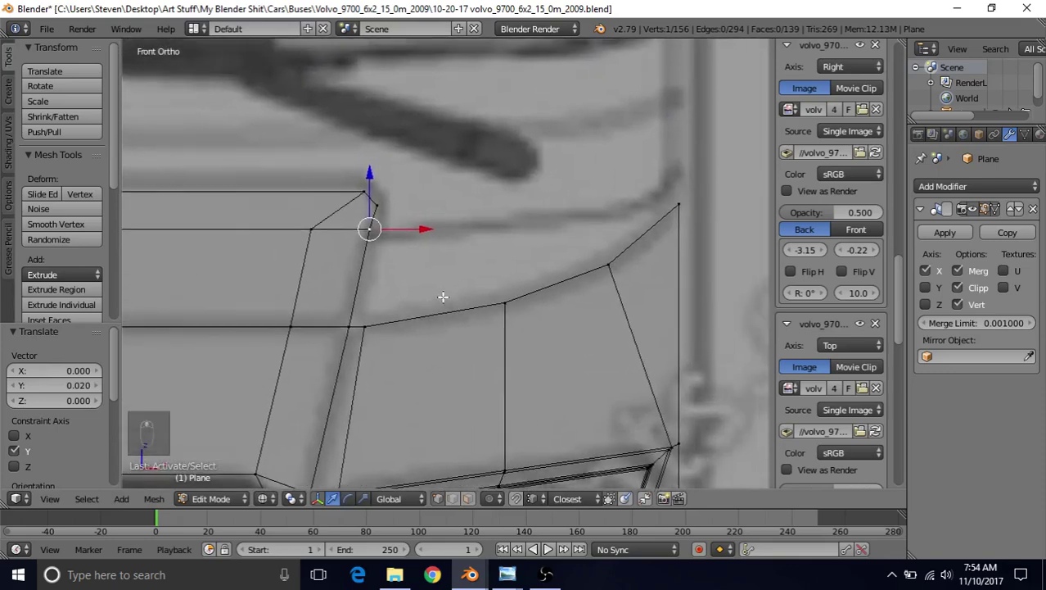
key(e)
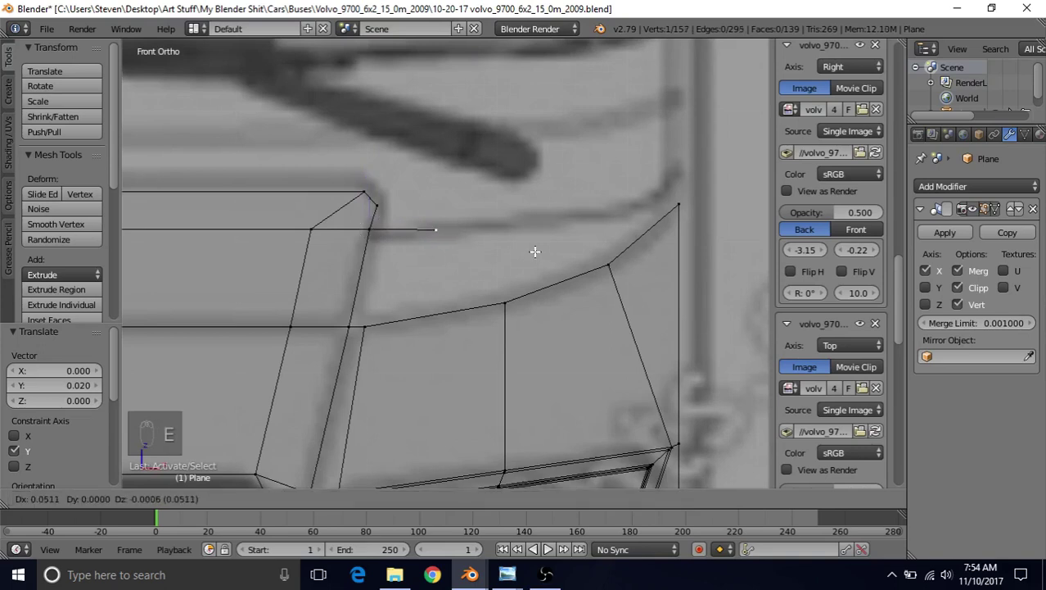
right_click(479, 252)
key(g)
middle_click(427, 226)
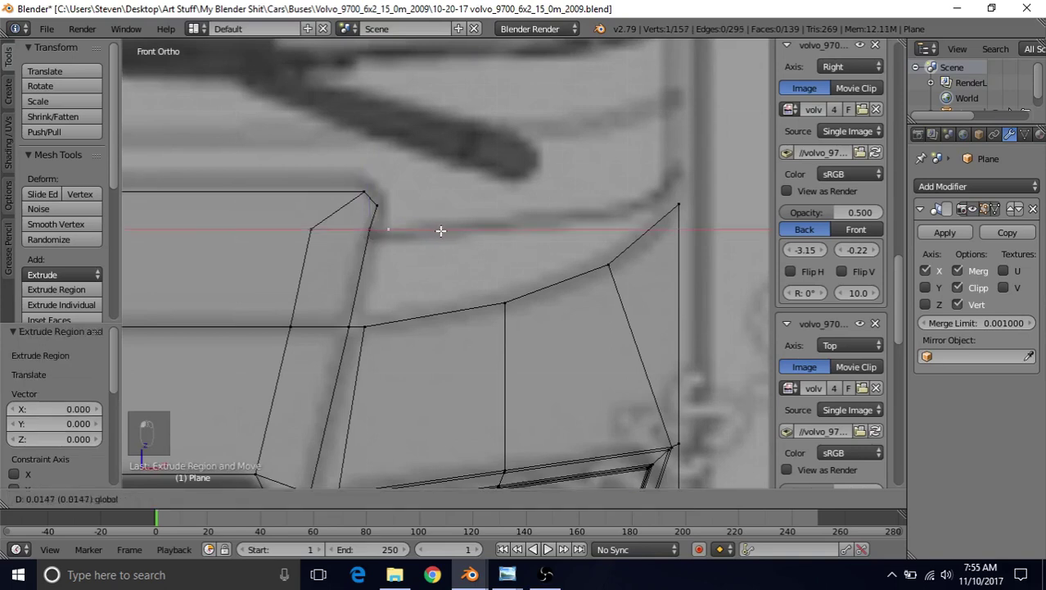
click(443, 232)
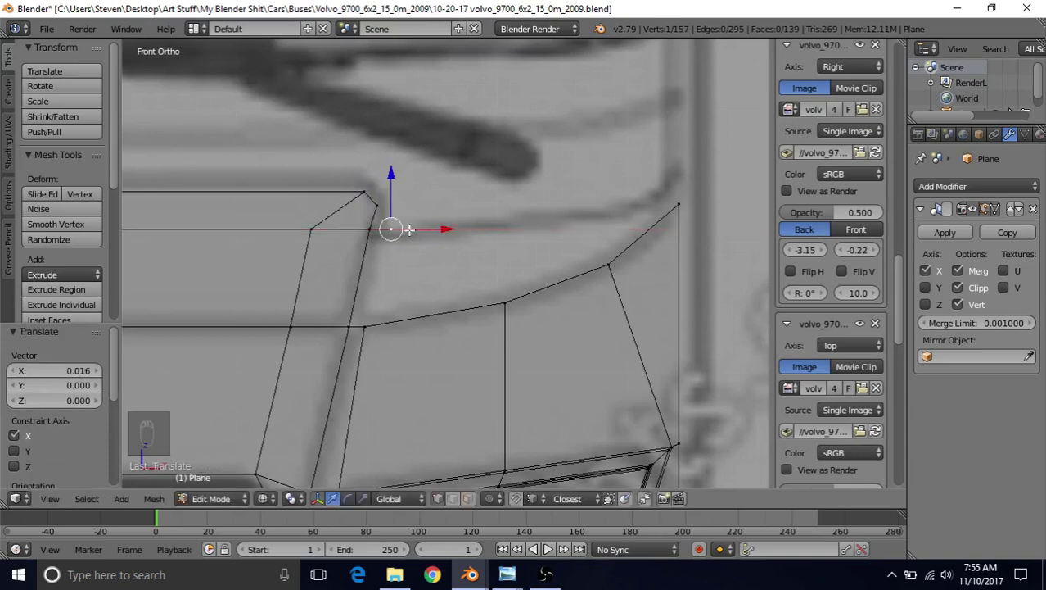
Extrude three more vertices outward along the blueprint's upper panel line, about 0.087, 0.076 and 0.051 along X, ending near the bus's outer side.
key(e)
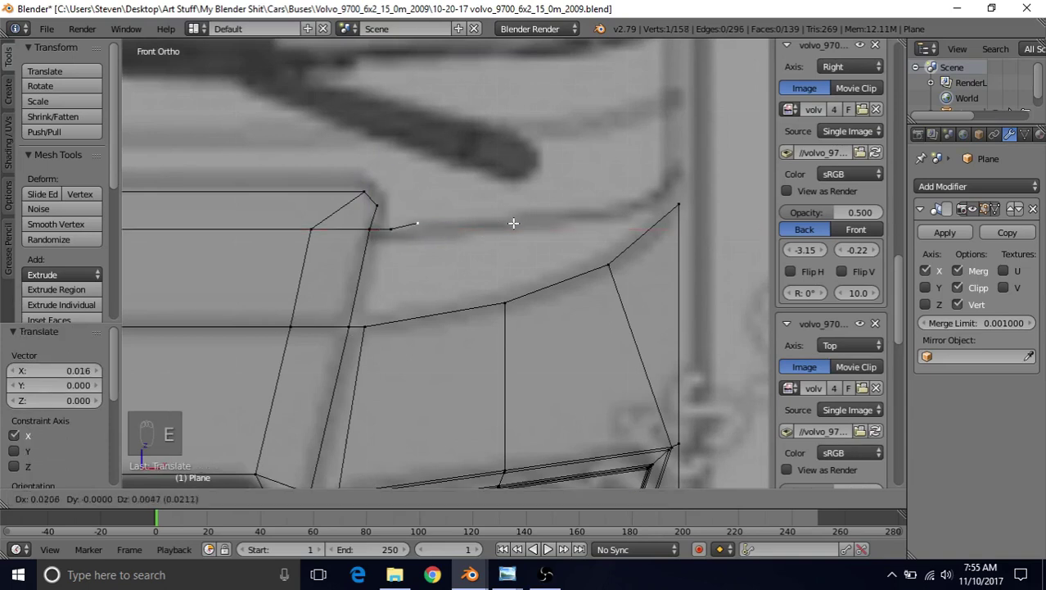
click(597, 224)
shift+middle_drag(547, 284, 455, 320)
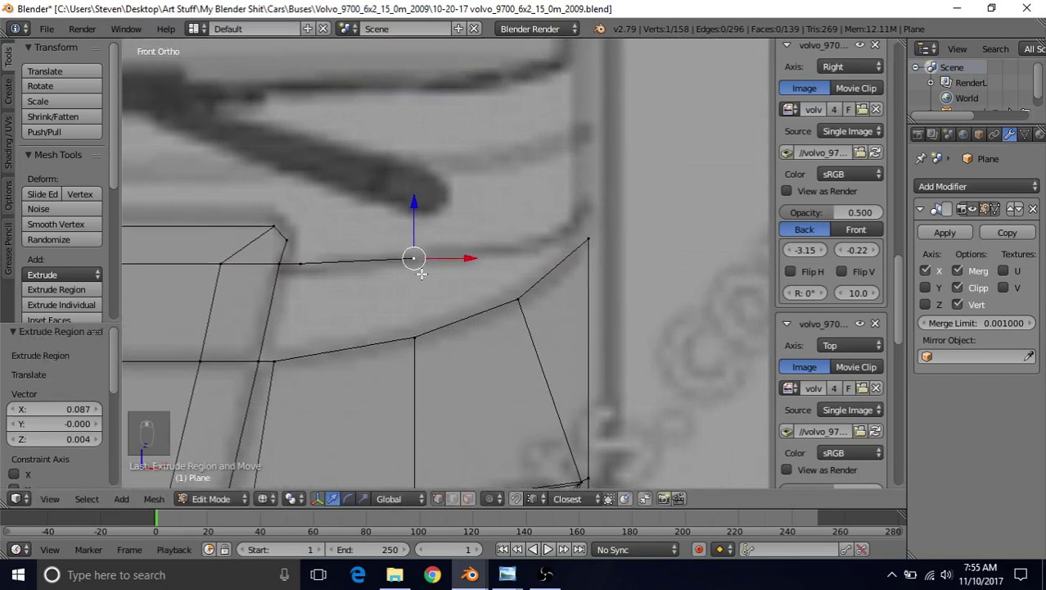
key(e)
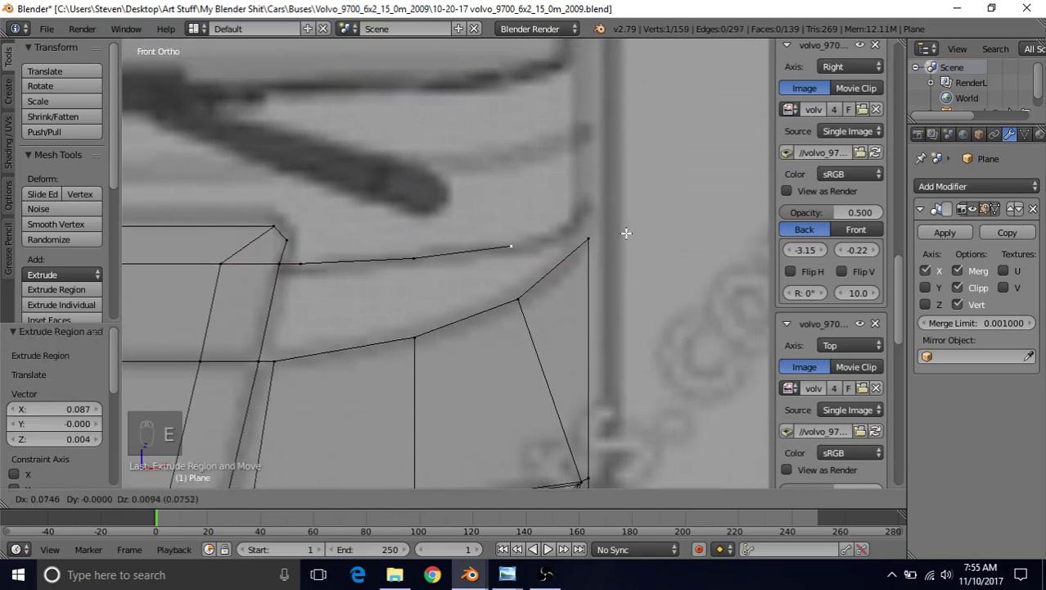
click(627, 233)
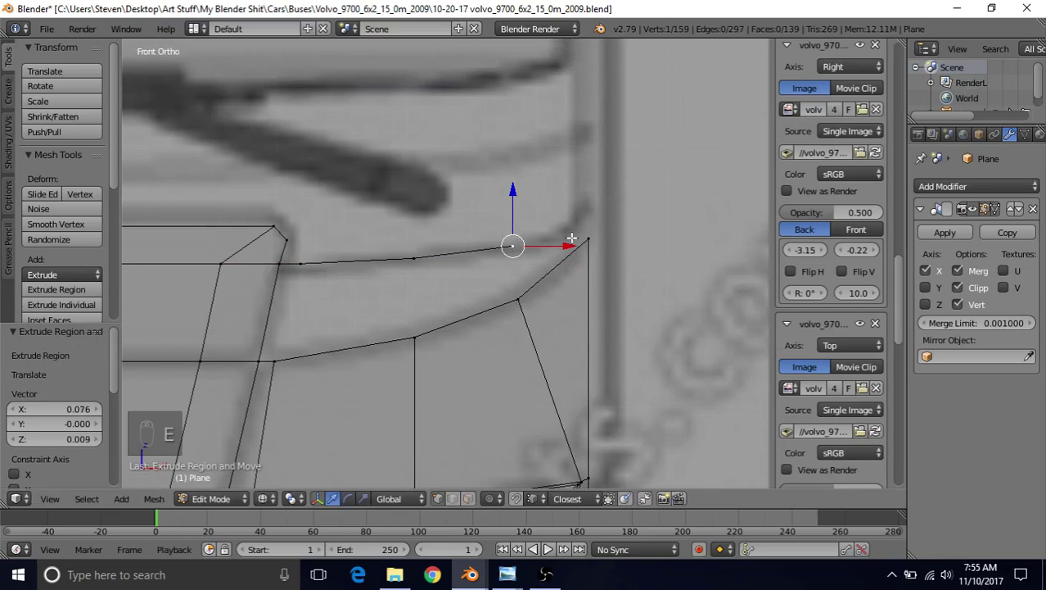
key(e)
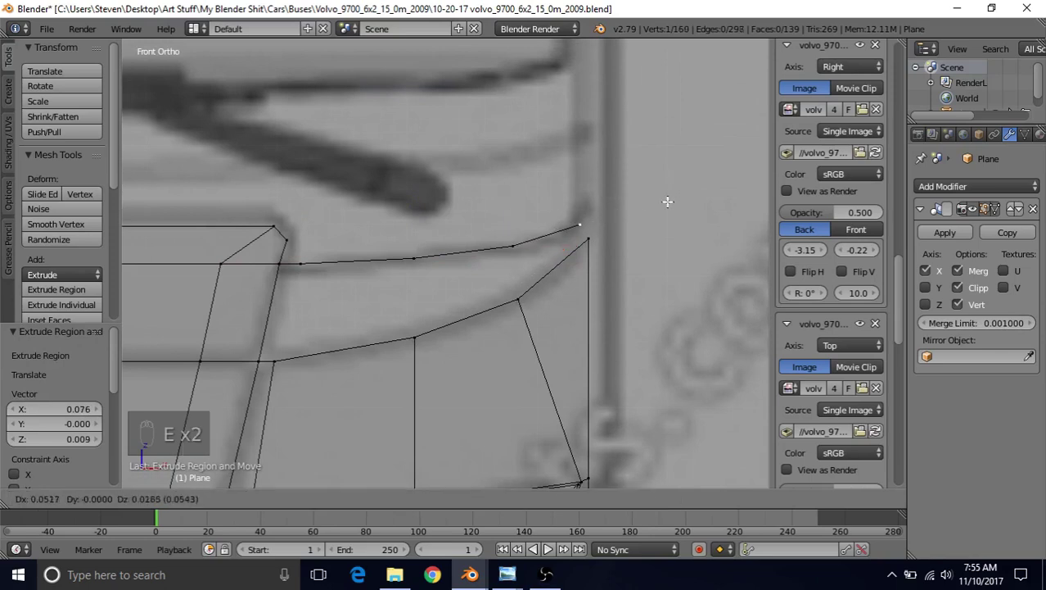
click(666, 200)
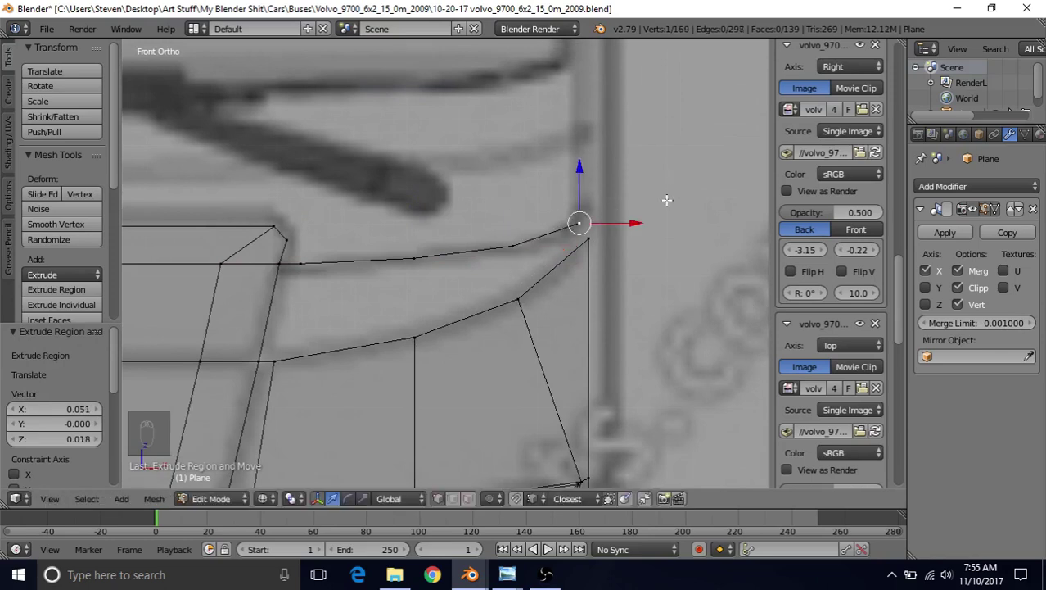
scroll(445, 310, down, 2)
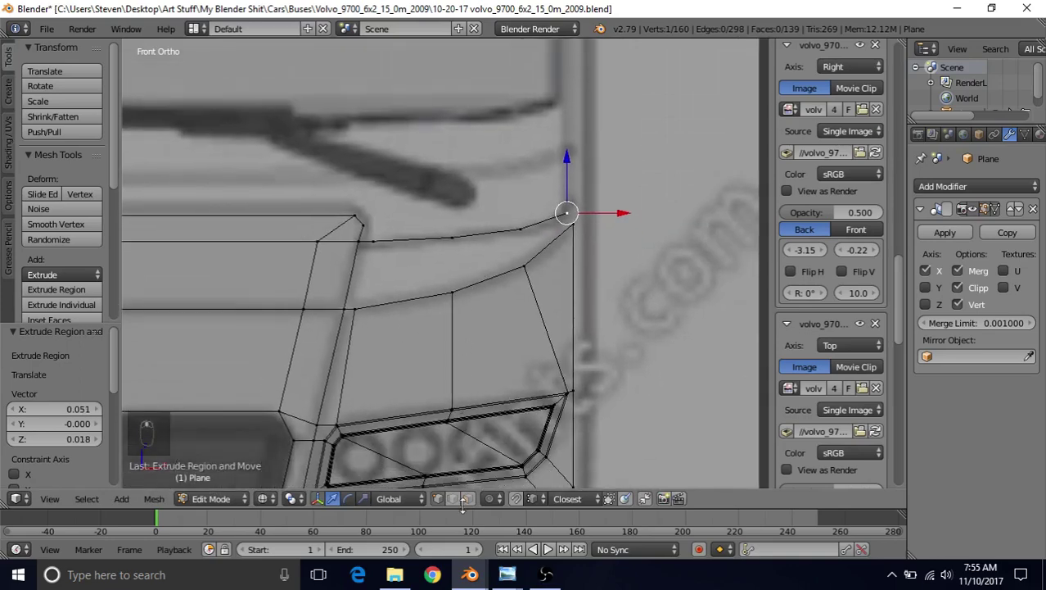
In the right side view, move the three extruded vertices back along Y onto the blueprint curve, the outermost about 0.081 and the innermost about 0.022.
key(KP_3)
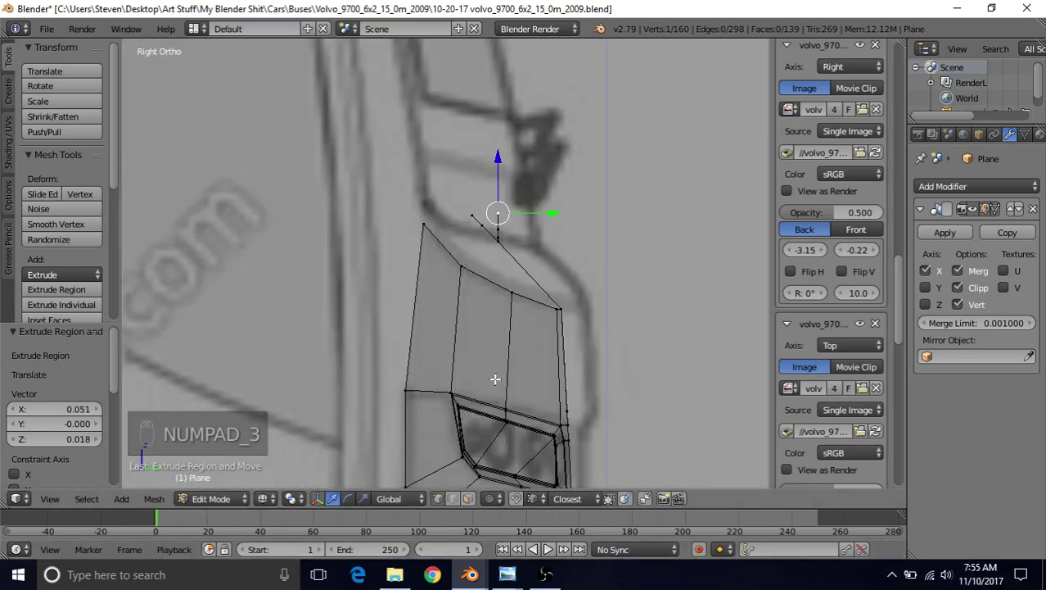
scroll(468, 293, up, 1)
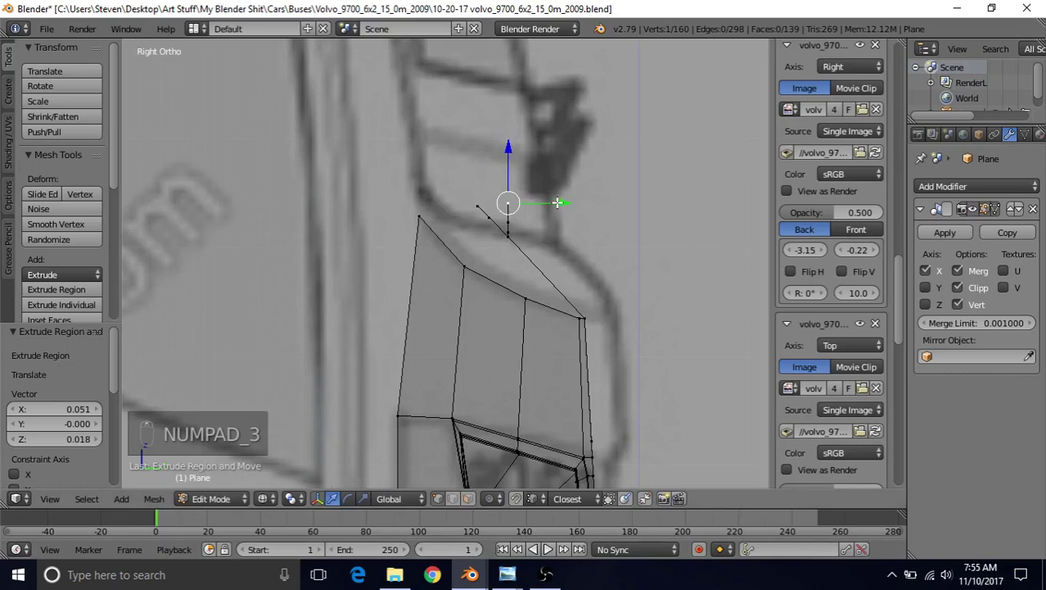
drag(553, 211, 469, 183)
right_click(507, 220)
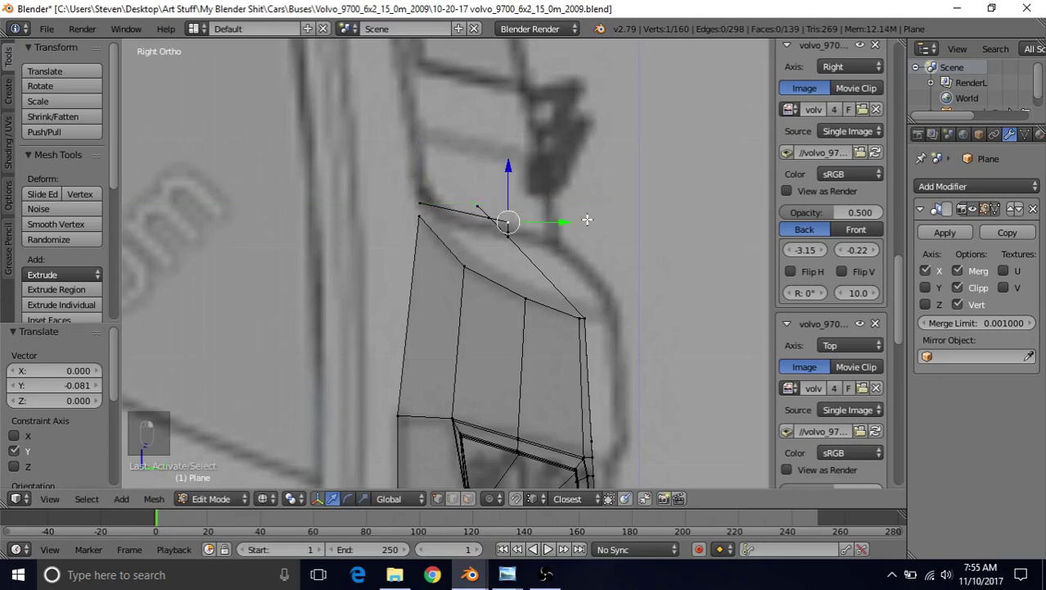
drag(564, 221, 490, 201)
right_click(508, 230)
drag(566, 230, 538, 222)
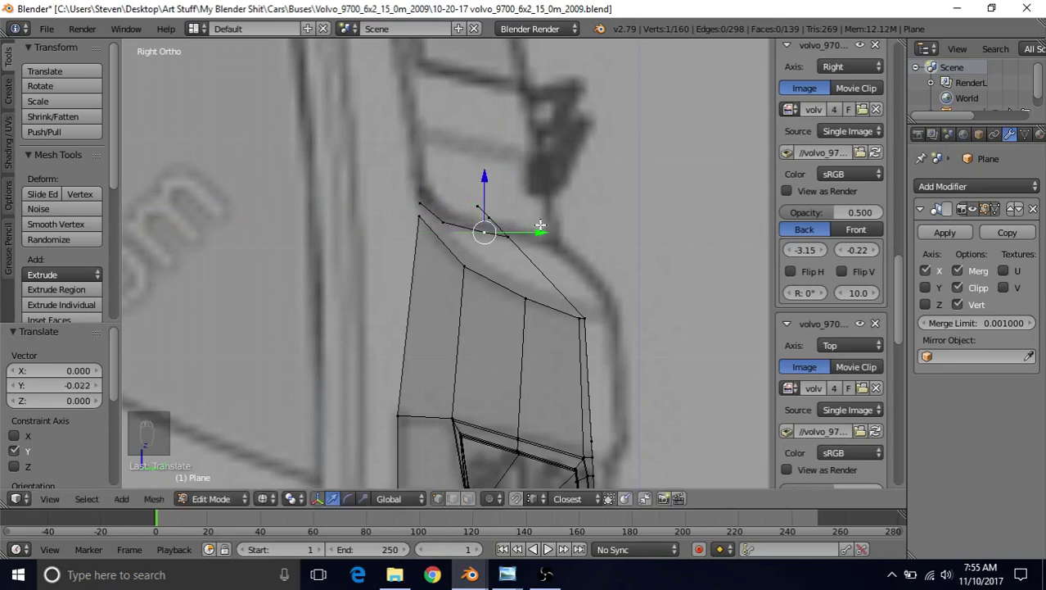
Fill the strip between the new upper edge line and the curved edge below with four faces, from the center panel to the outer side.
key(KP_3)
key(KP_1)
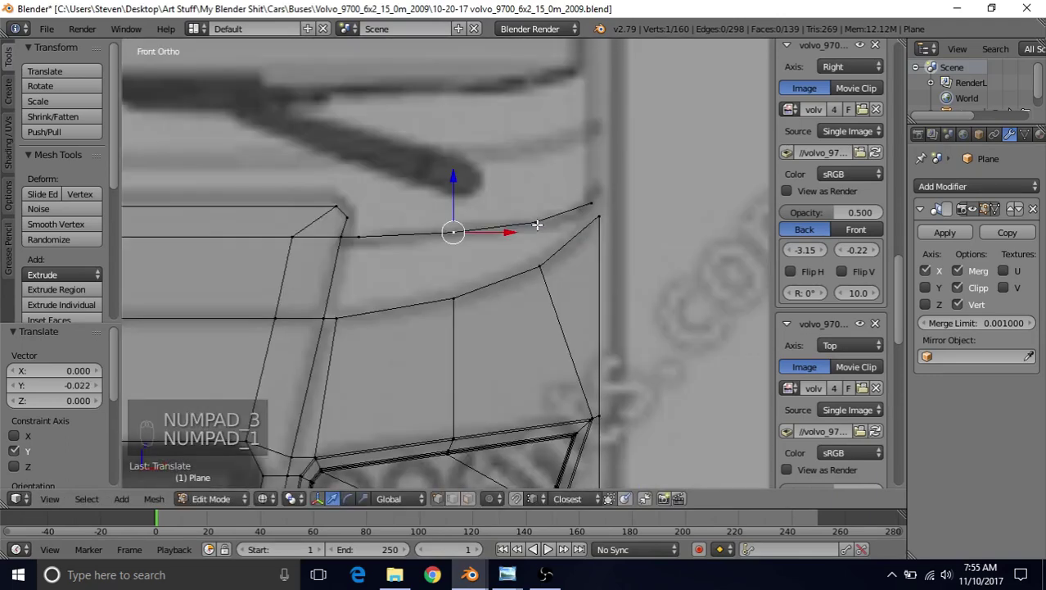
right_click(361, 225)
key(KP_1)
key(KP_3)
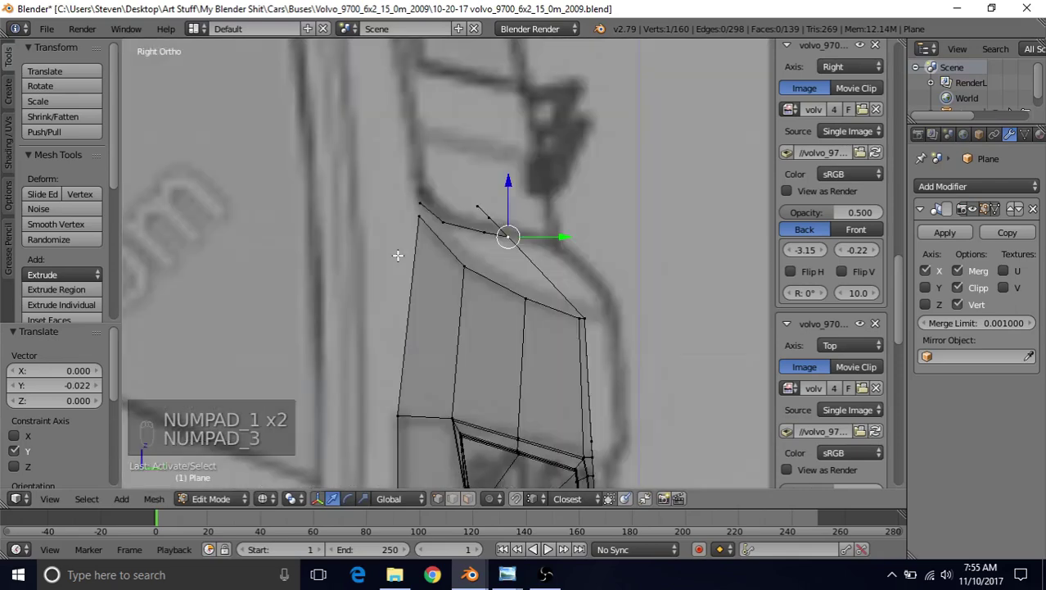
key(KP_1)
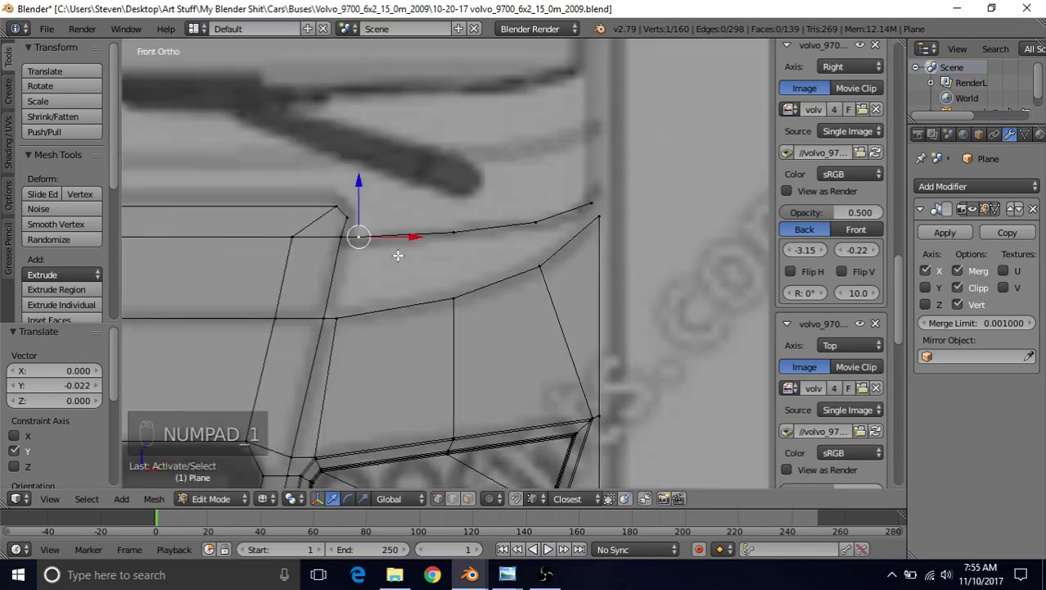
right_click(328, 240)
shift+right_click(322, 311)
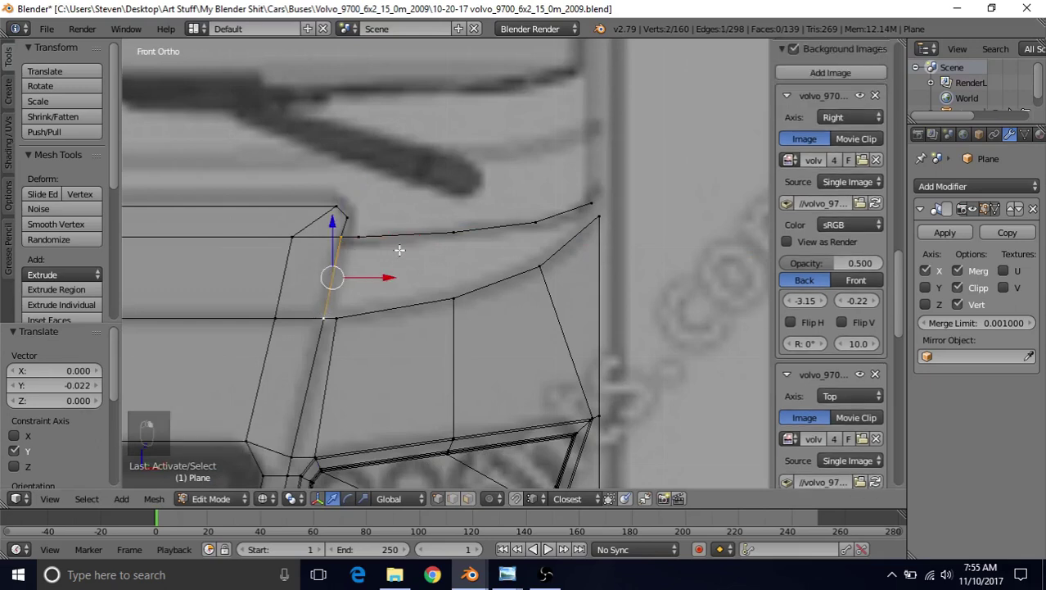
key(f)
key(f)
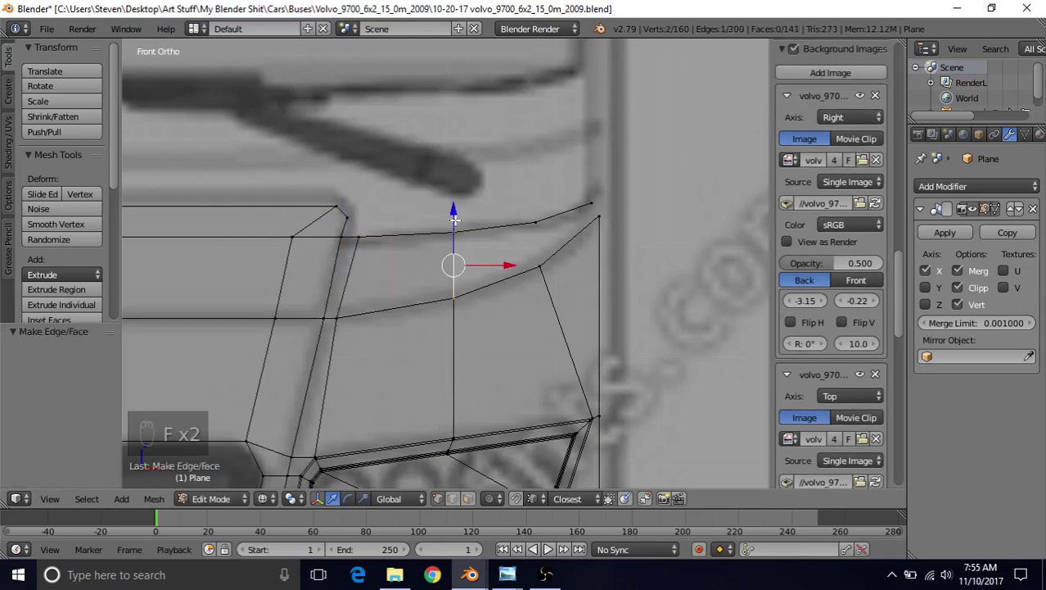
key(f)
key(f)
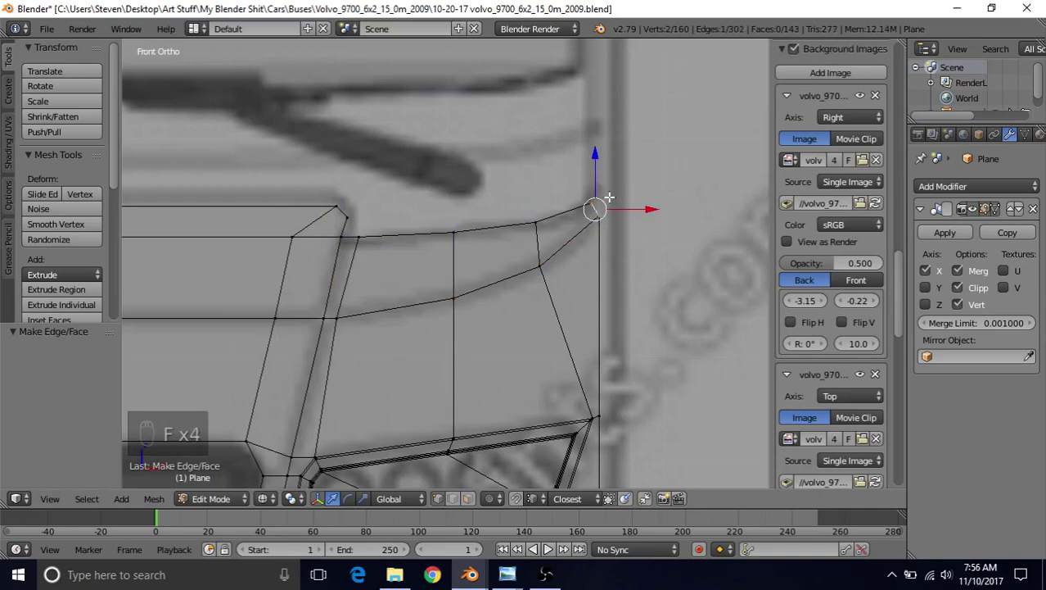
Examine the body panel above the headlight in the Volvo9700-greenish front photo in Windows Photo Viewer, and return to the bus model in Blender.
scroll(437, 315, down, 2)
shift+middle_drag(451, 291, 532, 285)
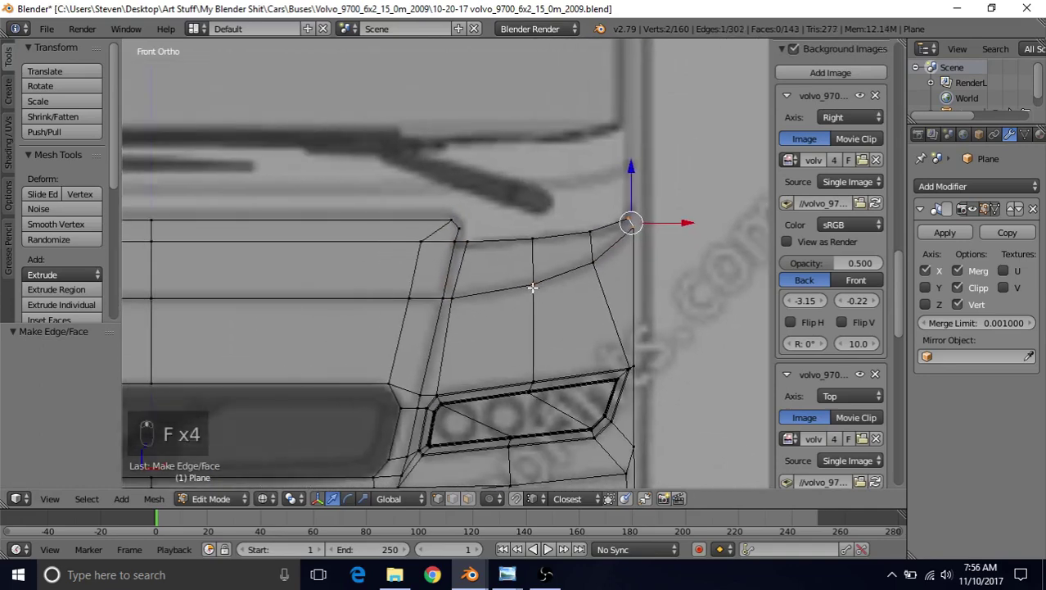
mouse_move(508, 583)
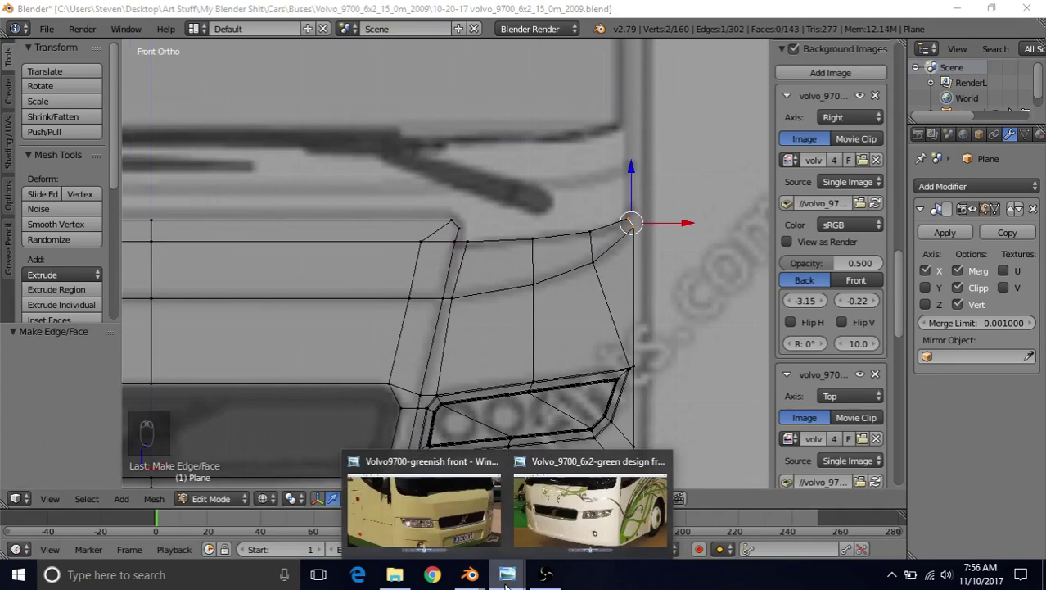
click(456, 522)
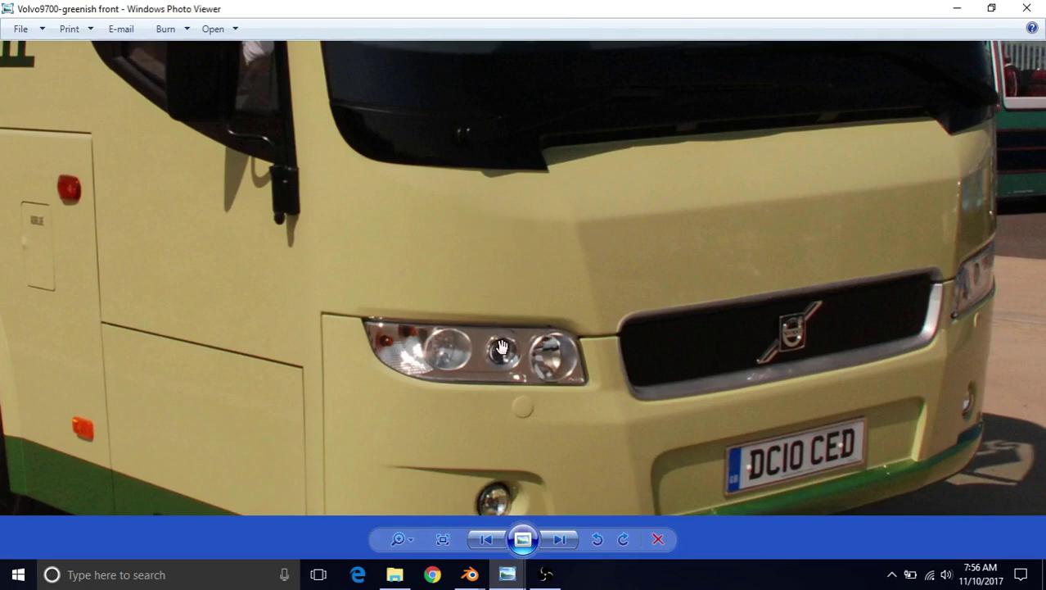
mouse_move(470, 574)
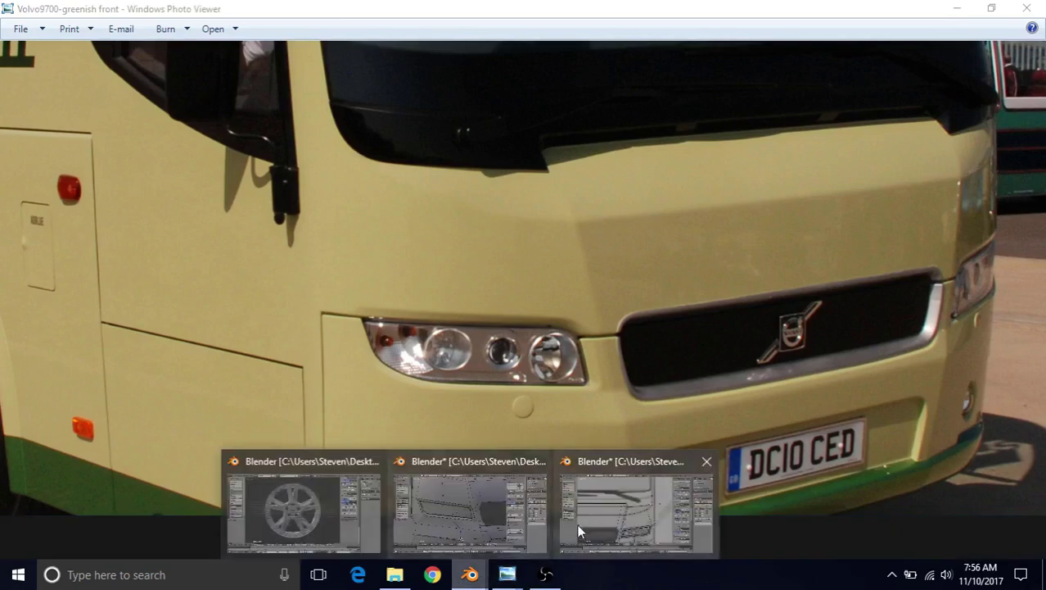
click(596, 530)
Add one loop cut along the upper strip and slide it about 0.68 toward the strip's lower curved edge.
shift+middle_drag(452, 293, 473, 271)
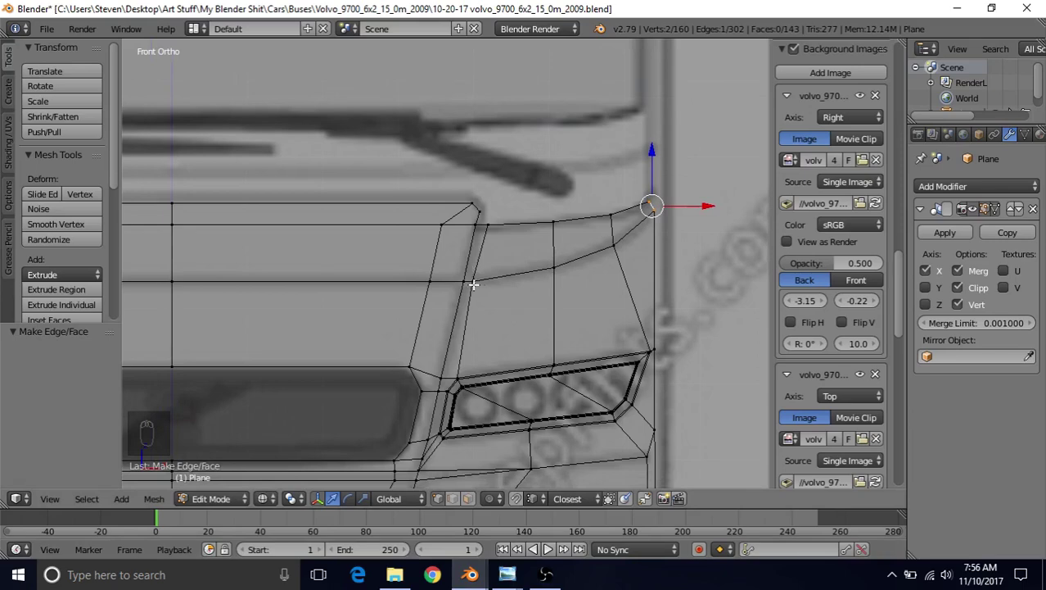
key(ctrl+r)
click(479, 258)
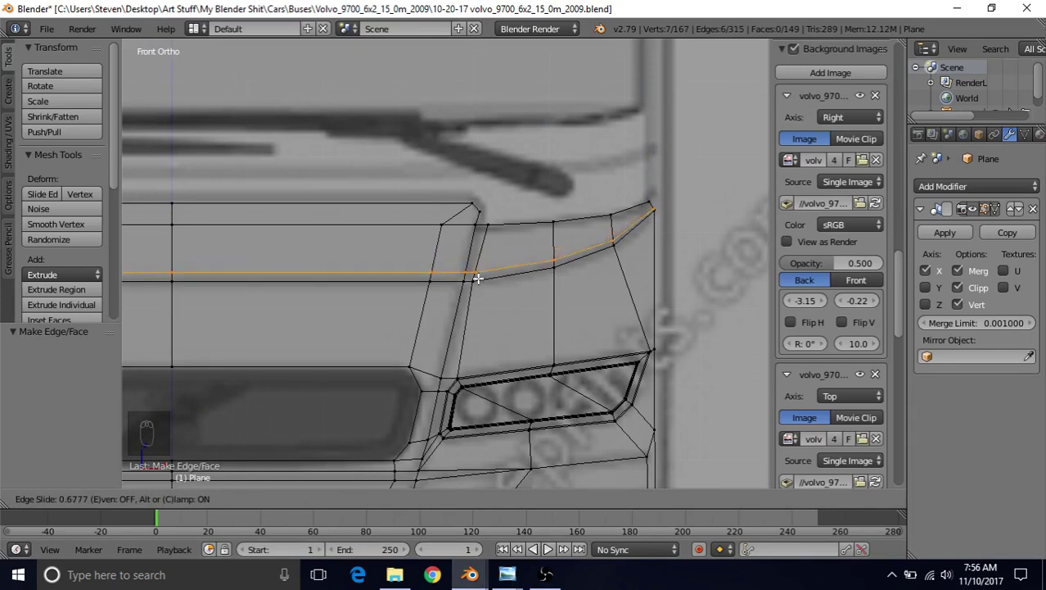
click(478, 278)
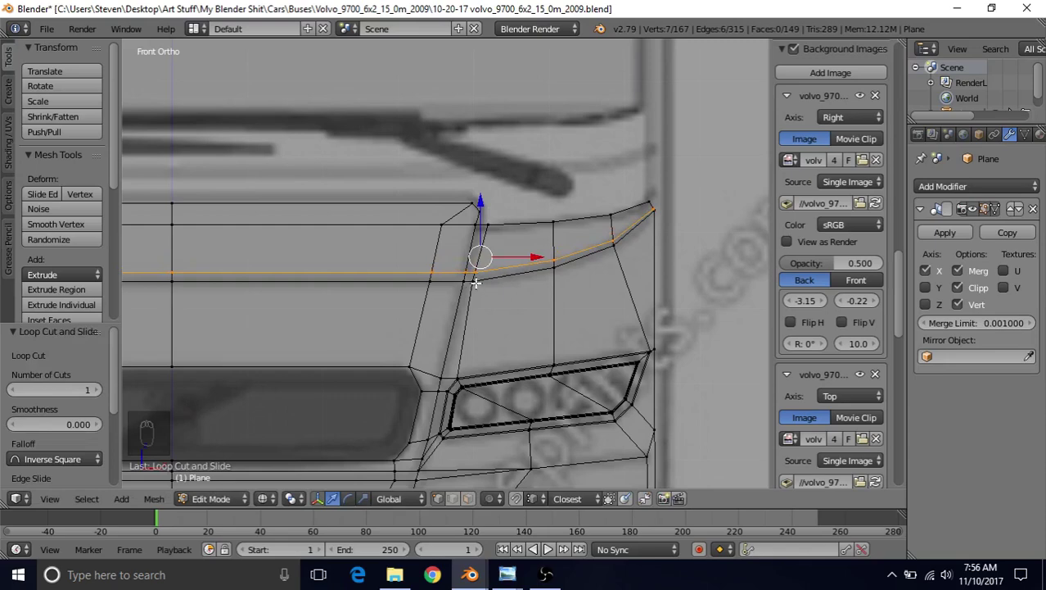
Merge the new loop's vertex on the second column from the outer side into the curved-edge vertex just below it, using At Last.
shift+middle_drag(476, 282, 425, 296)
scroll(425, 296, up, 2)
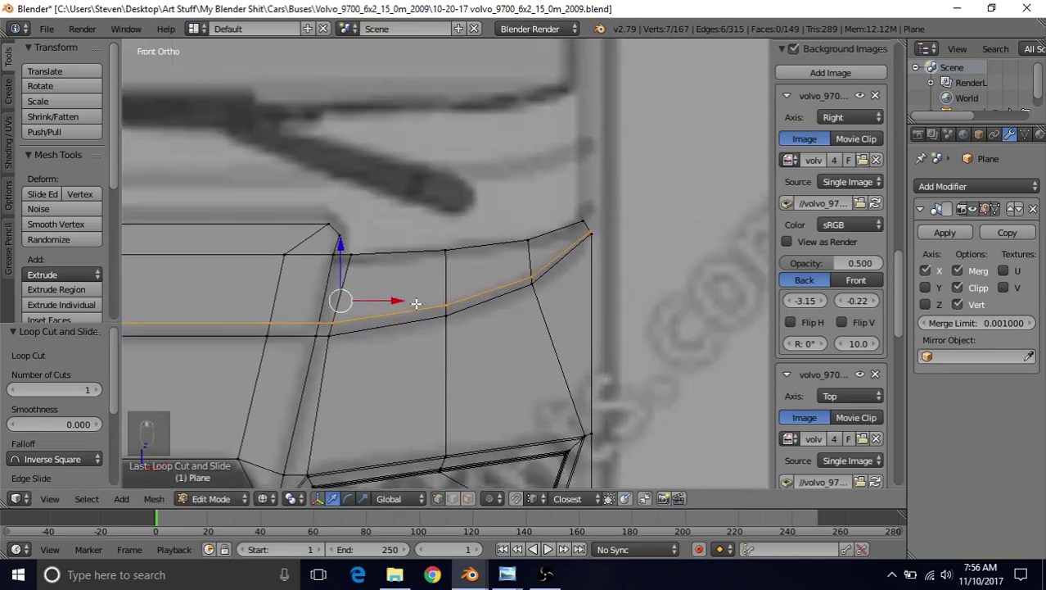
scroll(418, 304, up, 1)
right_click(547, 284)
scroll(491, 344, down, 3)
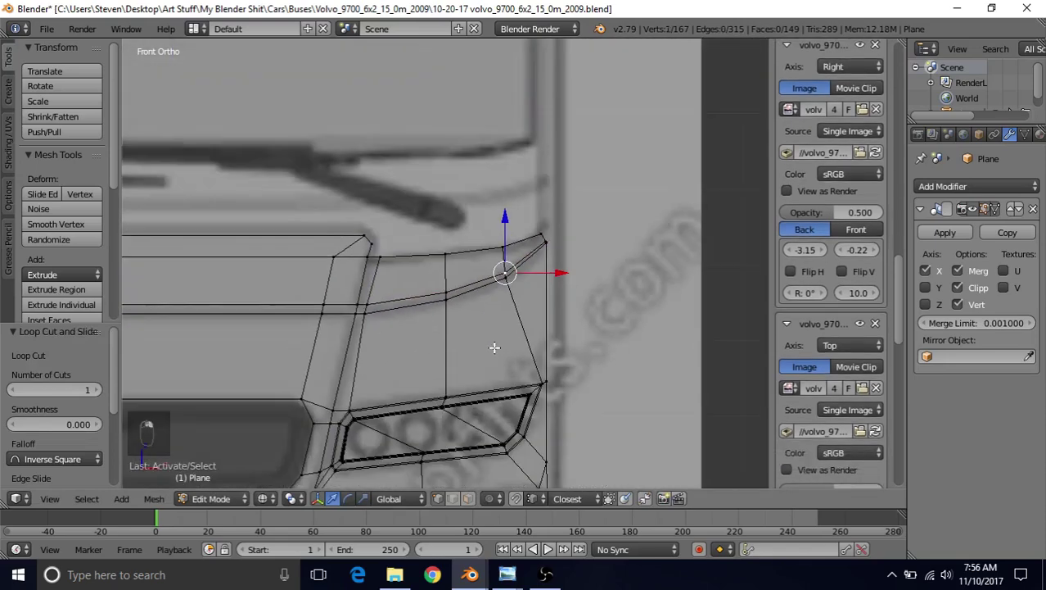
scroll(491, 344, up, 2)
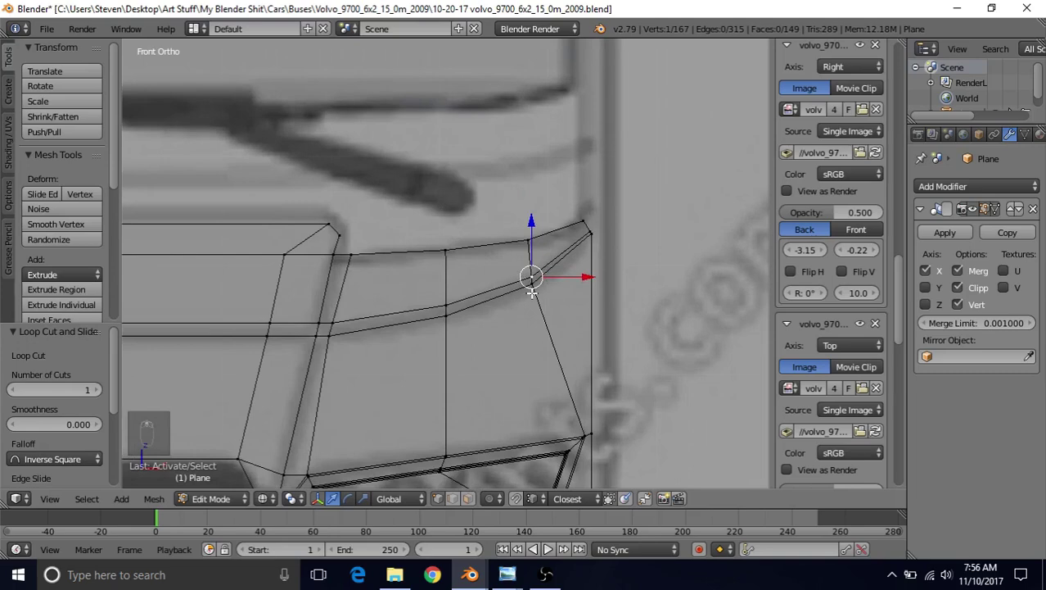
shift+middle_drag(509, 301, 417, 314)
scroll(409, 313, up, 3)
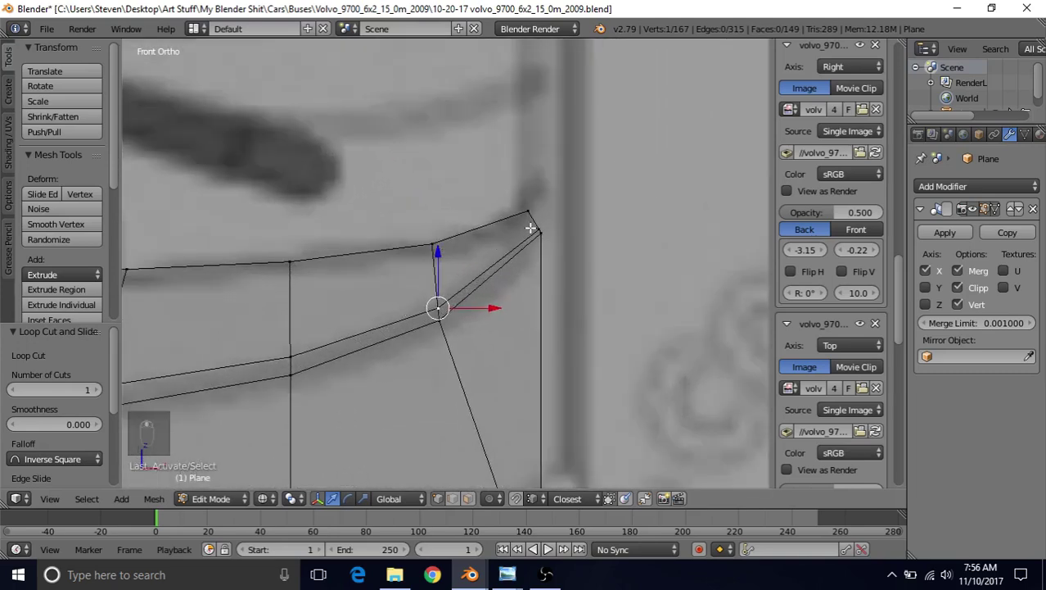
shift+right_click(435, 324)
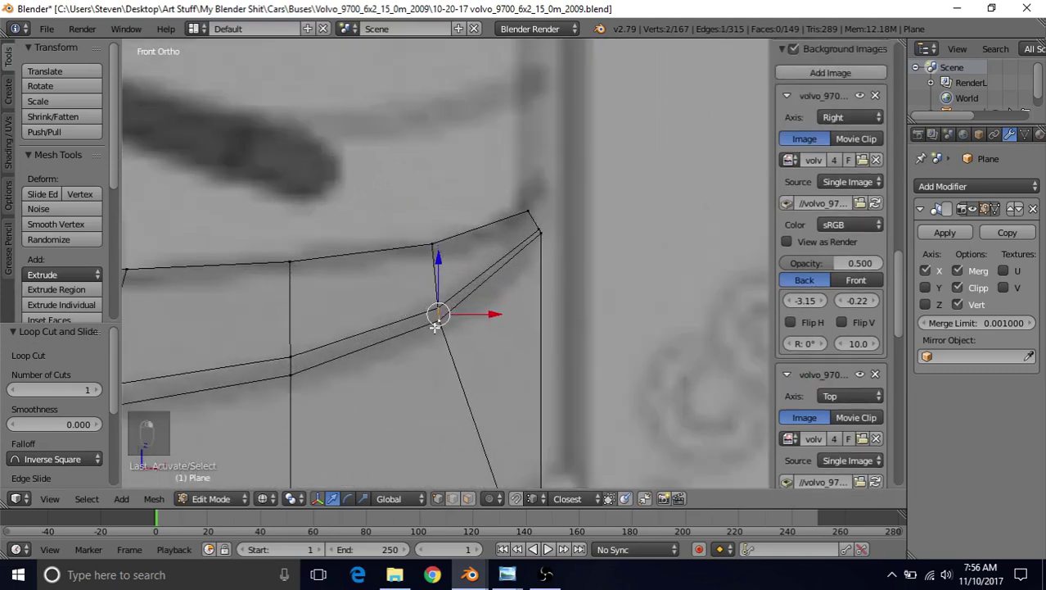
key(alt+m)
click(435, 329)
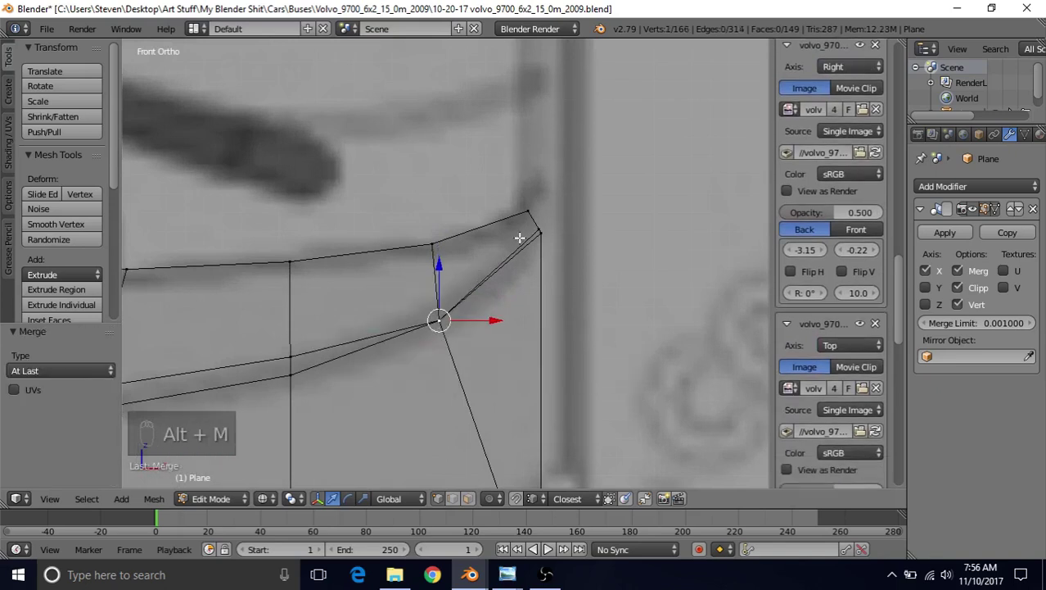
Merge the new loop's outermost vertex into the end vertex of the lower curved edge, using At Last.
right_click(543, 221)
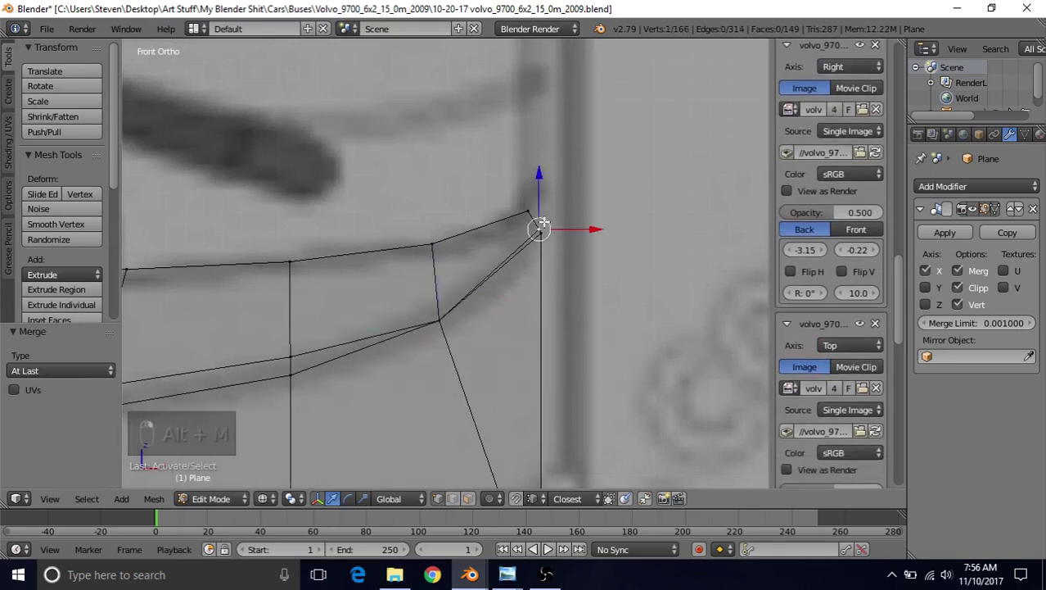
shift+right_click(548, 240)
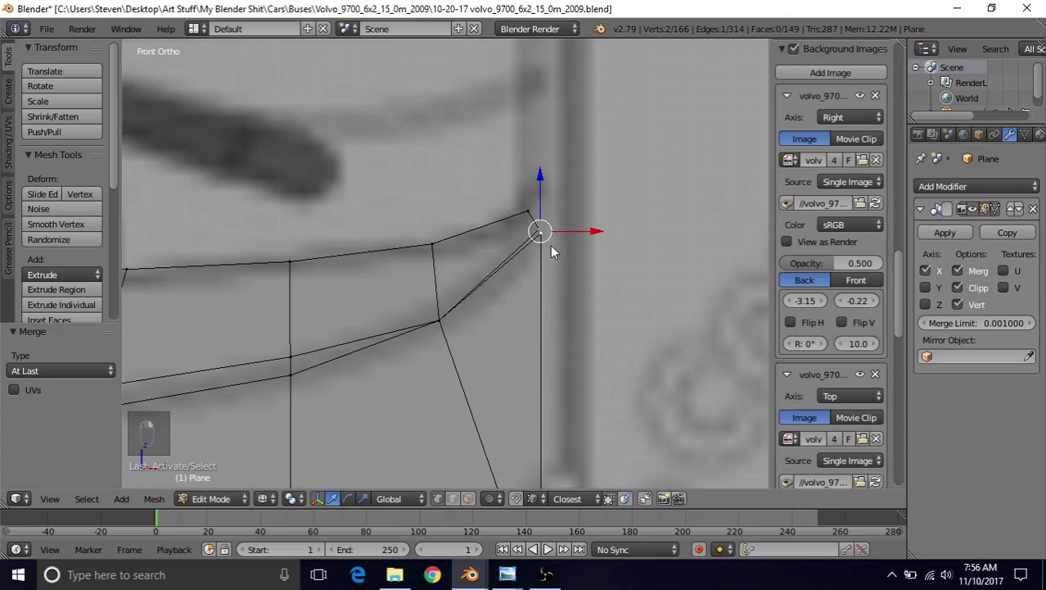
key(alt+m)
click(542, 246)
scroll(527, 289, down, 3)
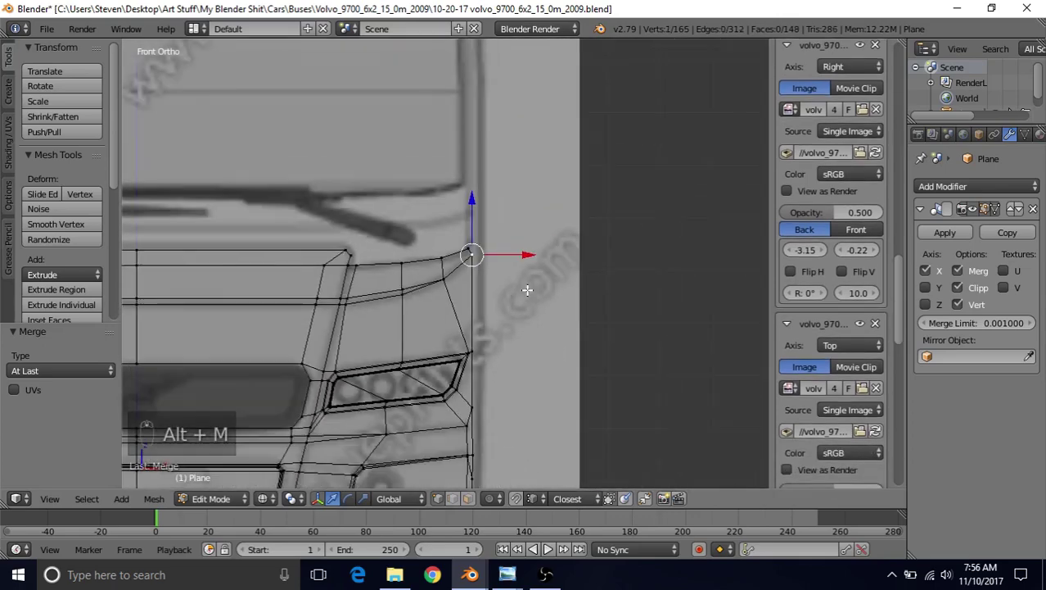
Switch to solid shading and merge the new loop's vertex above the headlight's middle column into the curved-edge vertex below it.
key(Tab)
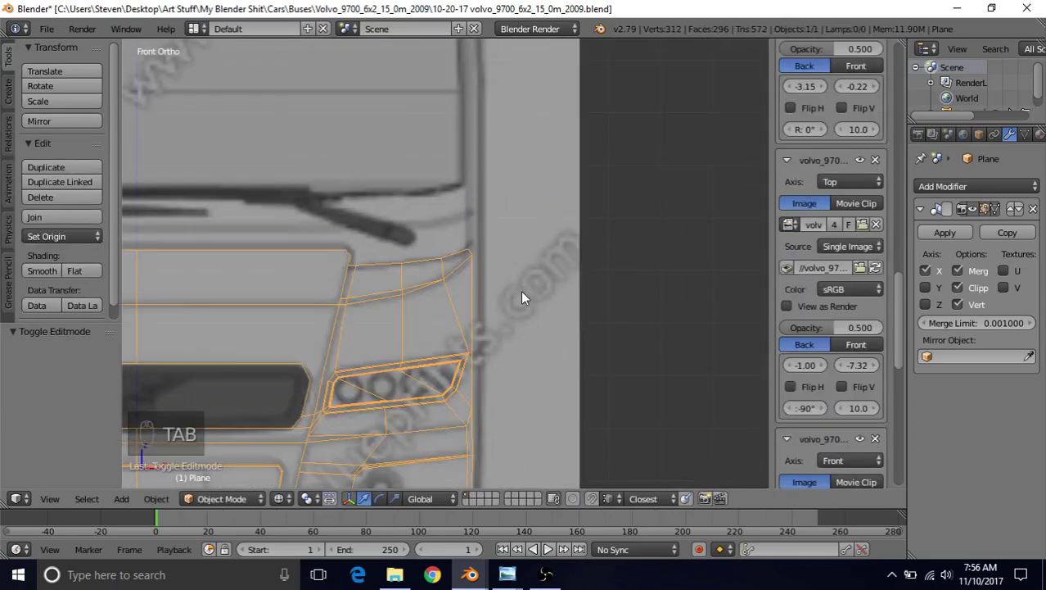
key(z)
scroll(521, 290, down, 4)
mouse_move(521, 290)
middle_down()
mouse_move(499, 240)
mouse_move(322, 287)
mouse_move(348, 292)
middle_up()
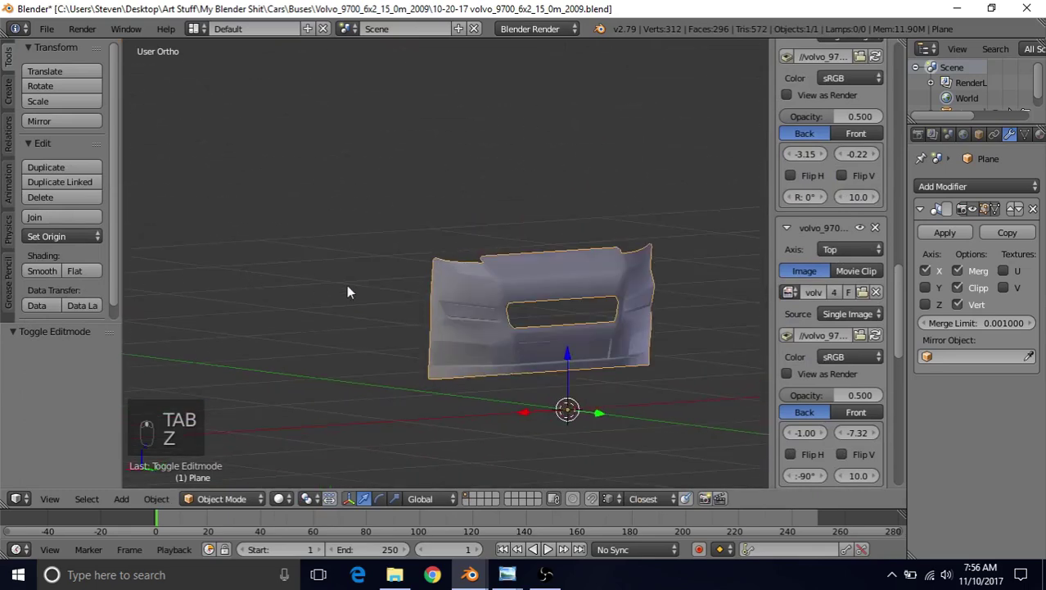
scroll(510, 272, up, 4)
mouse_move(510, 271)
middle_down()
mouse_move(491, 249)
mouse_move(455, 296)
mouse_move(482, 257)
mouse_move(485, 274)
mouse_move(481, 252)
mouse_move(465, 259)
middle_up()
key(Tab)
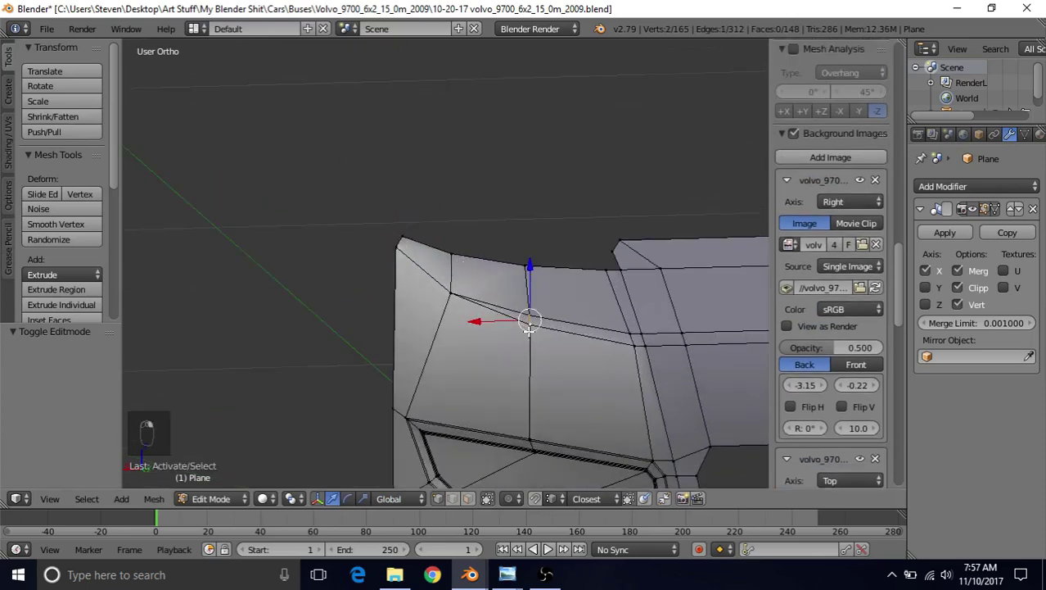
key(alt+m)
click(532, 333)
key(Tab)
scroll(523, 348, down, 6)
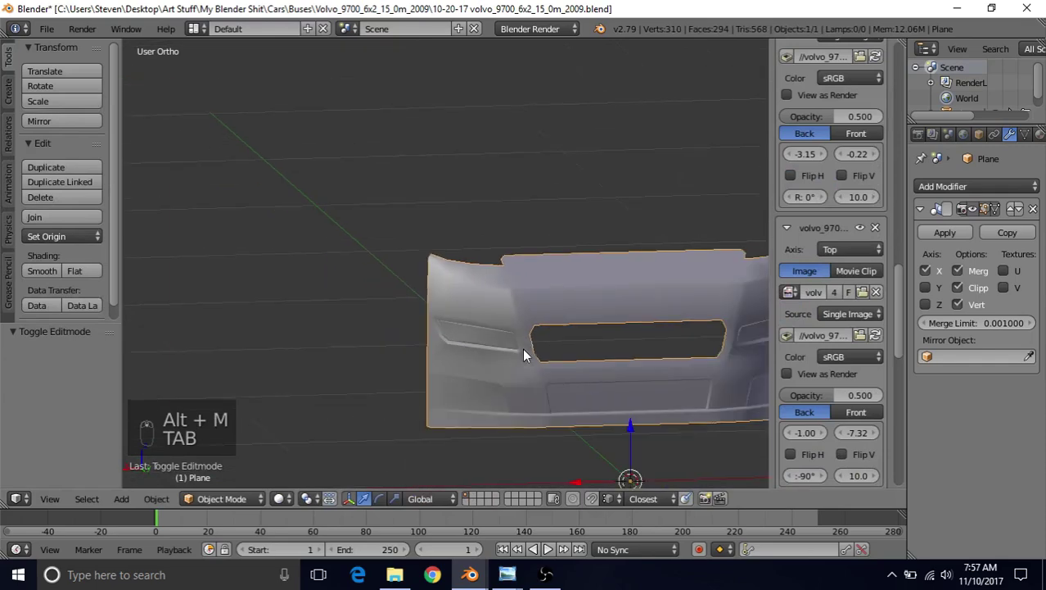
Move the curved-edge vertex next to the outer corner along X toward the side of the bus.
middle_drag(534, 292, 585, 274)
scroll(573, 274, up, 4)
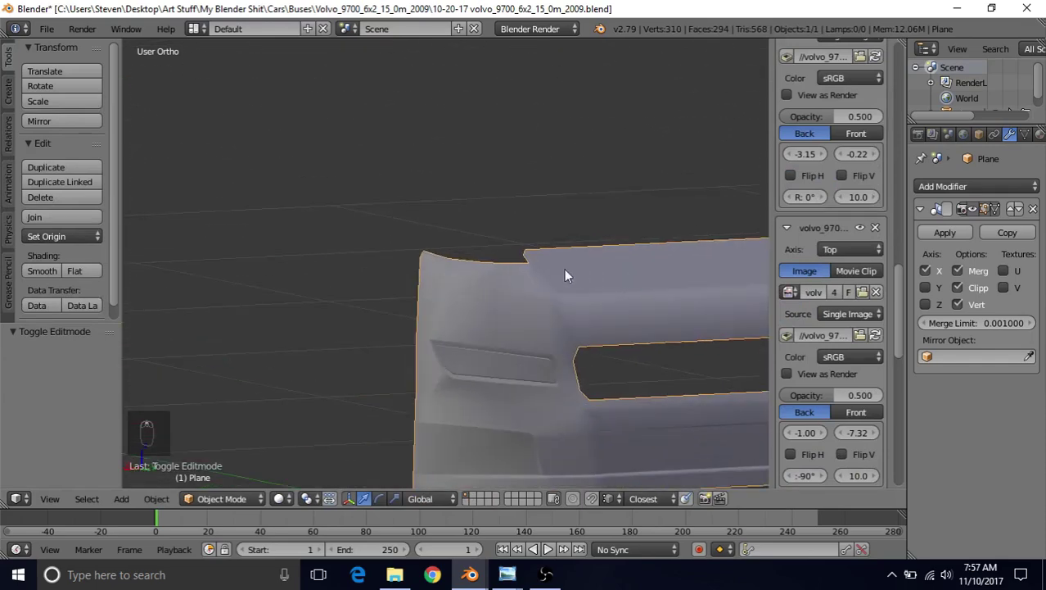
key(Tab)
middle_drag(509, 274, 433, 284)
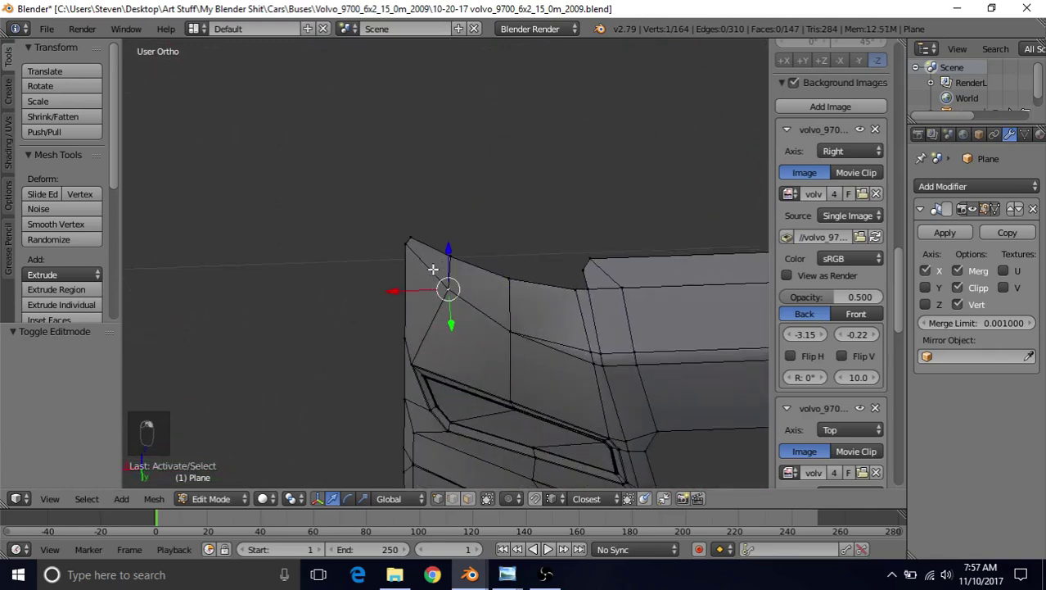
drag(394, 293, 384, 293)
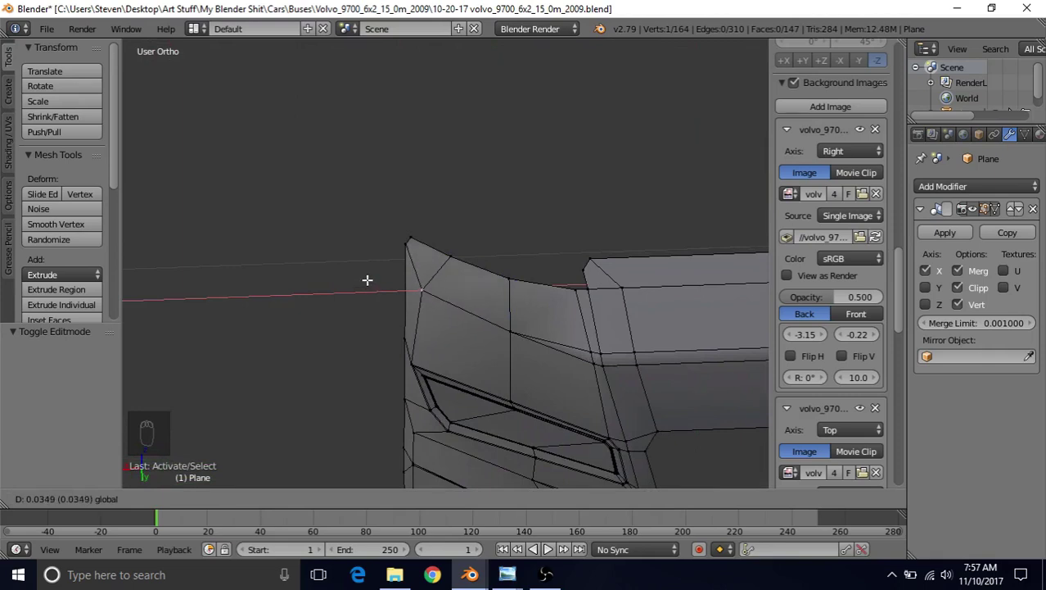
drag(368, 280, 401, 326)
Examine the shading of the reshaped panel above the headlight and the whole bus front in Object Mode from several angles.
key(Tab)
middle_drag(401, 326, 529, 287)
scroll(443, 356, down, 4)
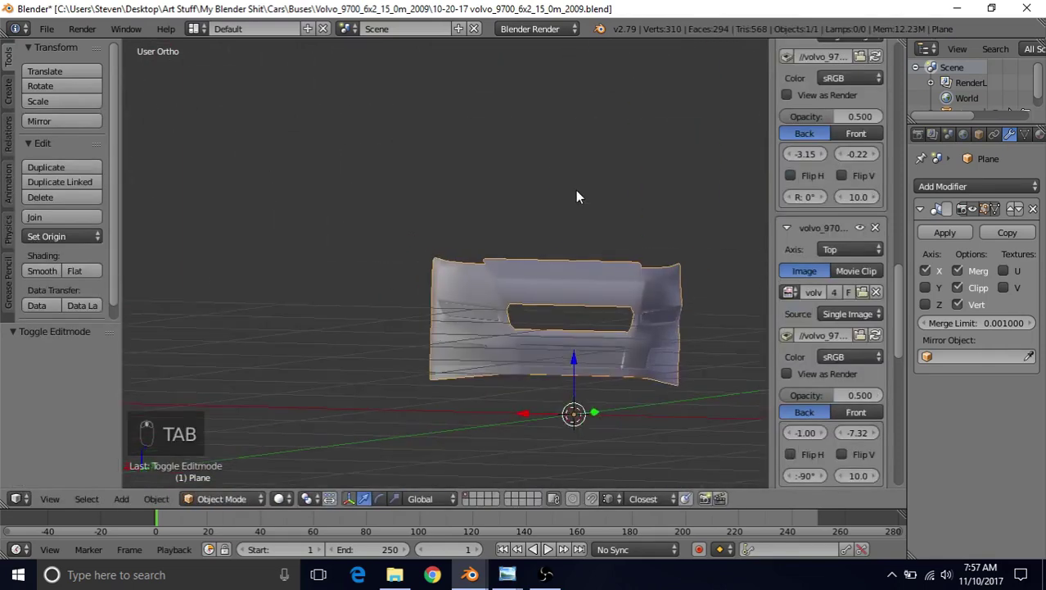
middle_drag(576, 196, 493, 211)
scroll(515, 269, up, 5)
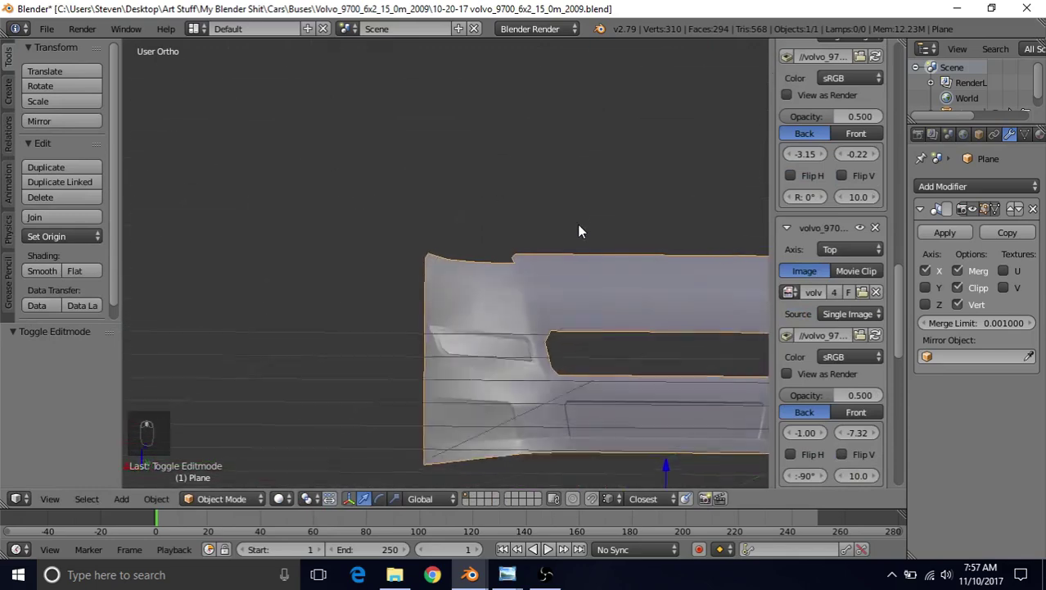
middle_drag(578, 231, 381, 269)
scroll(516, 252, down, 3)
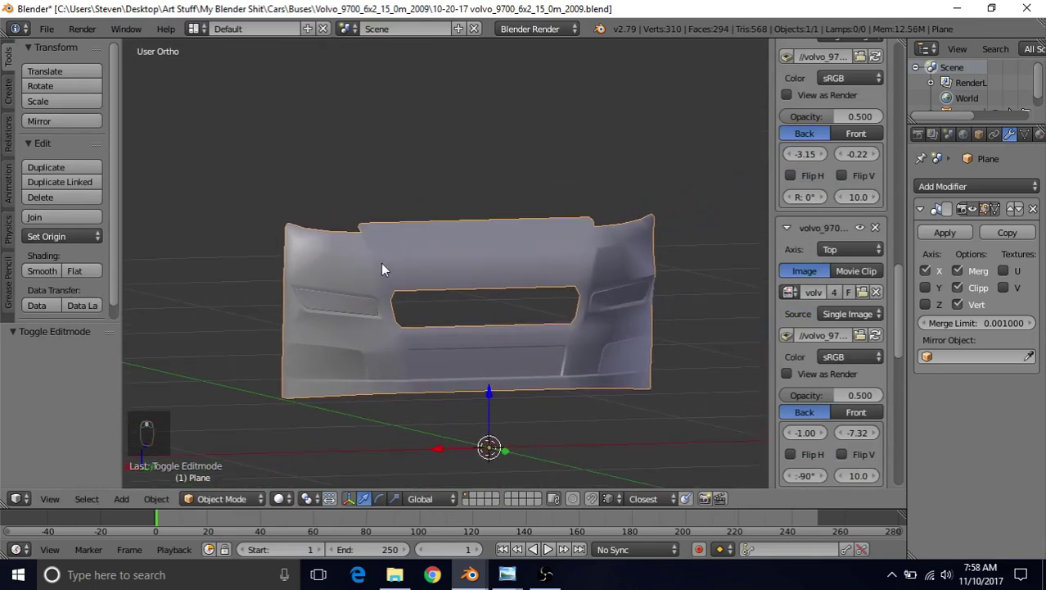
Save the bus model file.
click(47, 29)
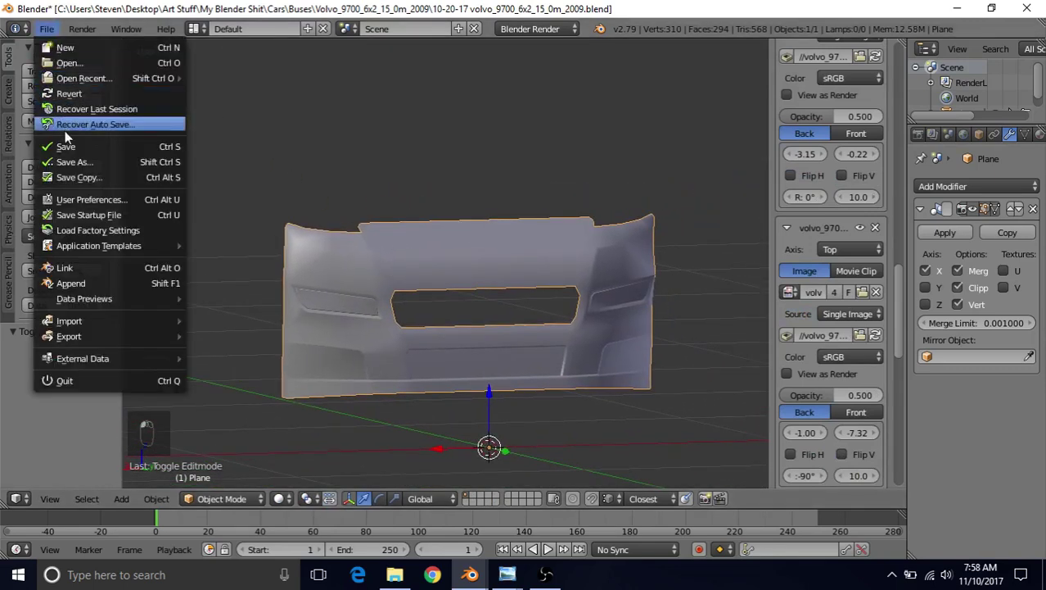